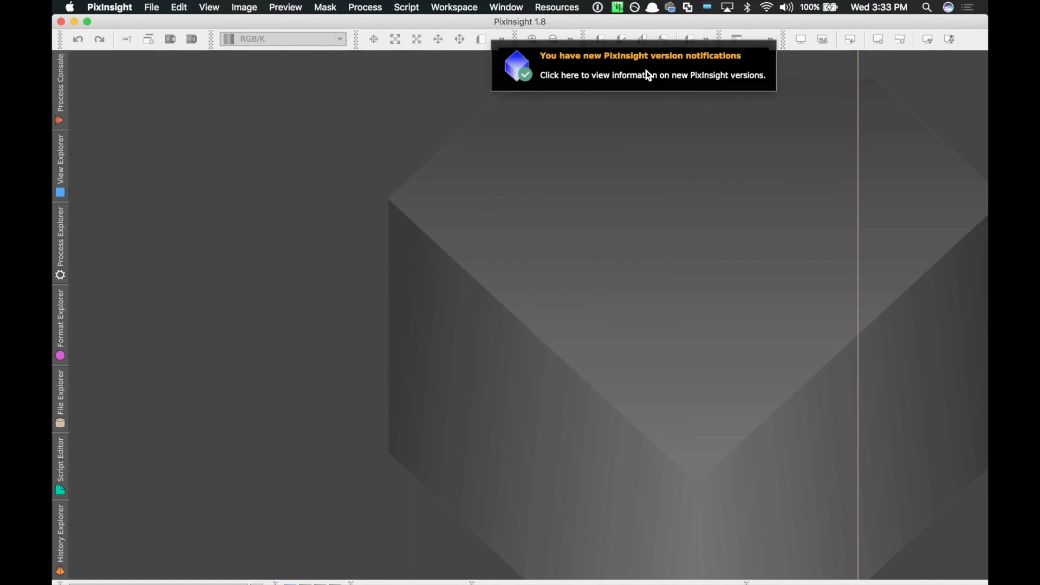
Step: View the new PixInsight version notification and dismiss the release and update messages
left_click(649, 76)
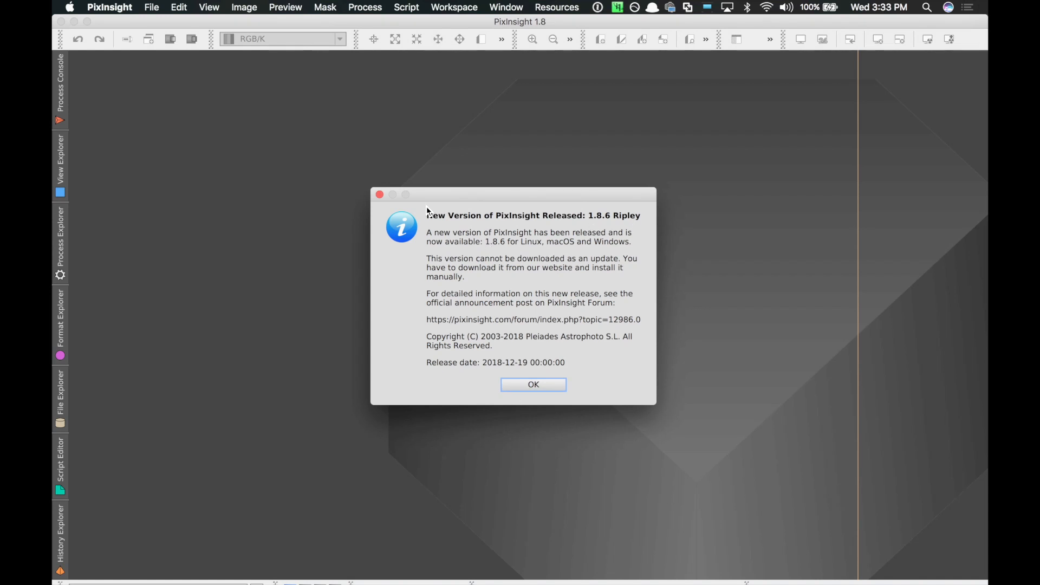
left_click(525, 382)
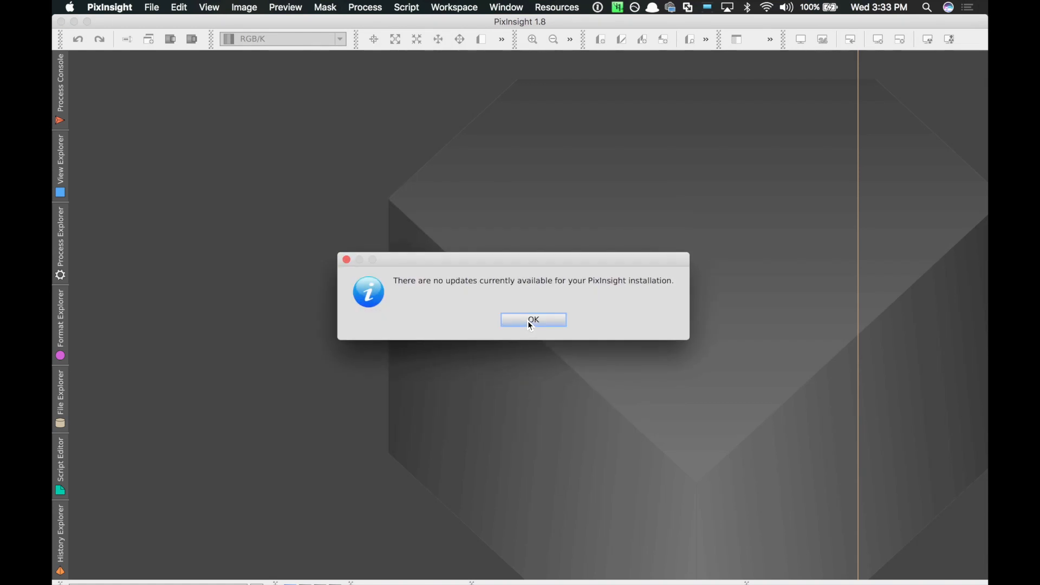
left_click(531, 323)
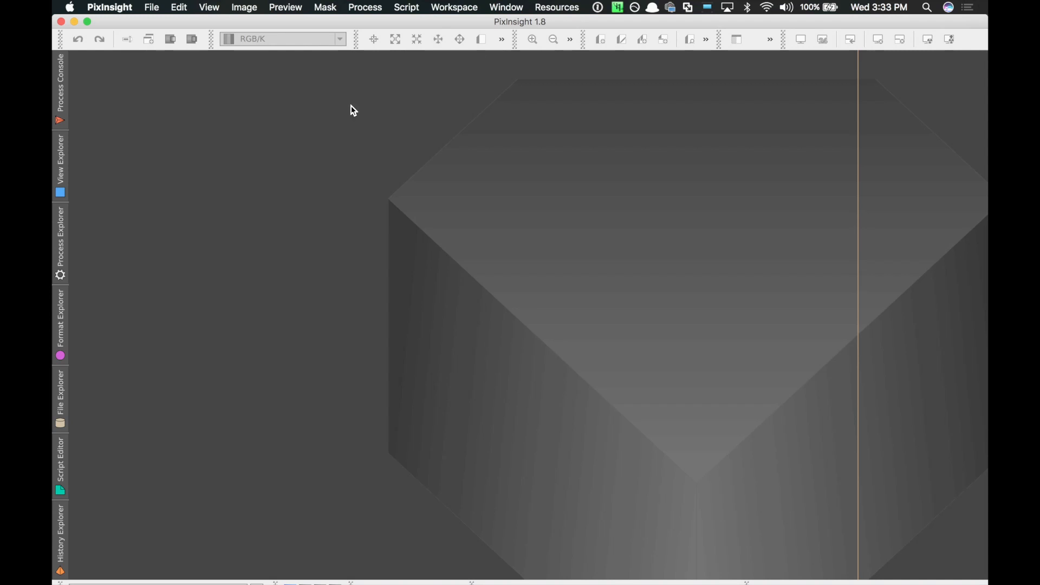
Step: Open the Blink process and move its window to a clearer spot in the workspace
left_click(401, 6)
left_click(401, 6)
left_click(368, 6)
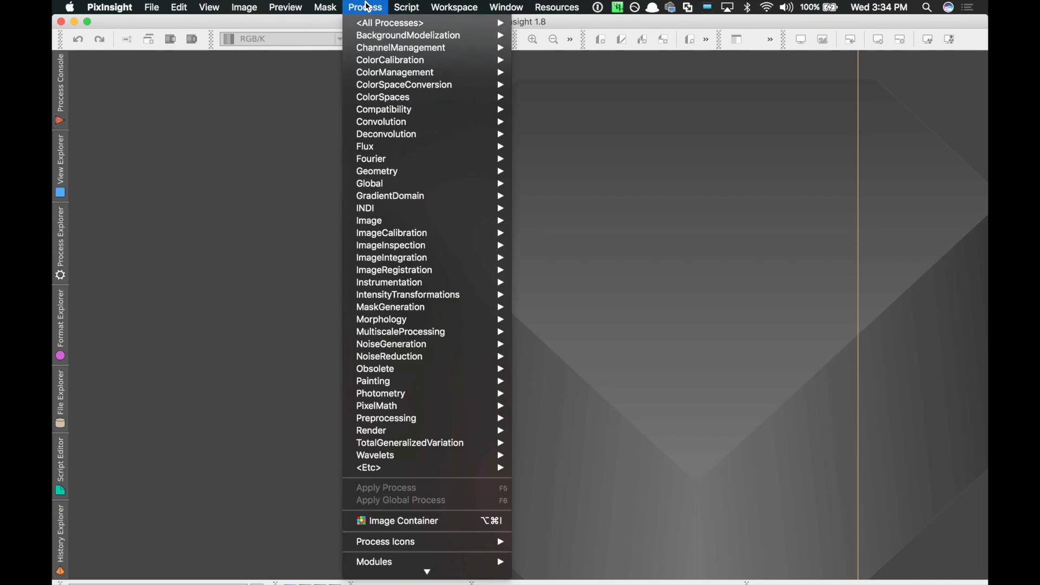
mouse_move(382, 25)
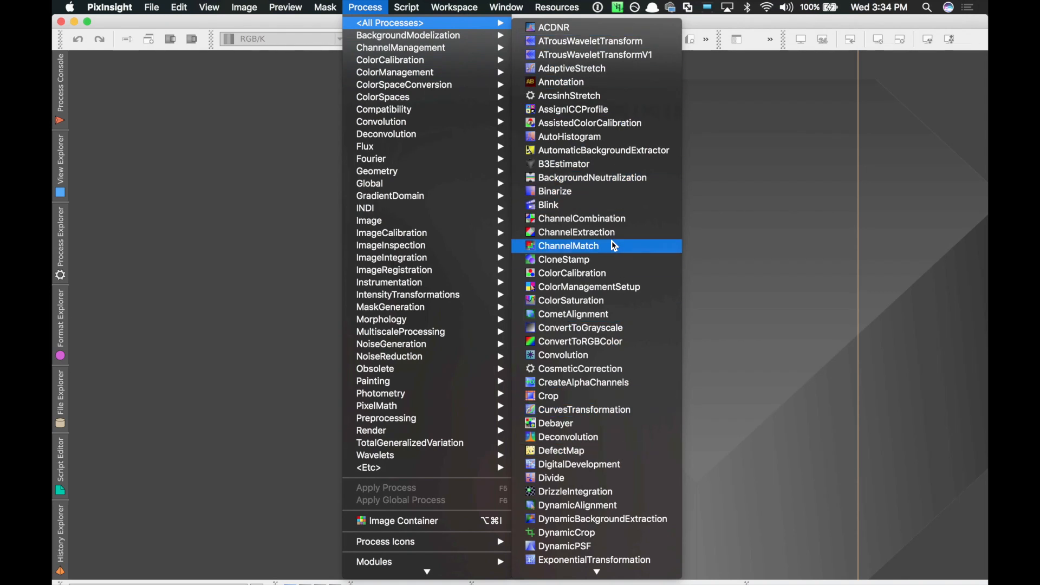
left_click(608, 205)
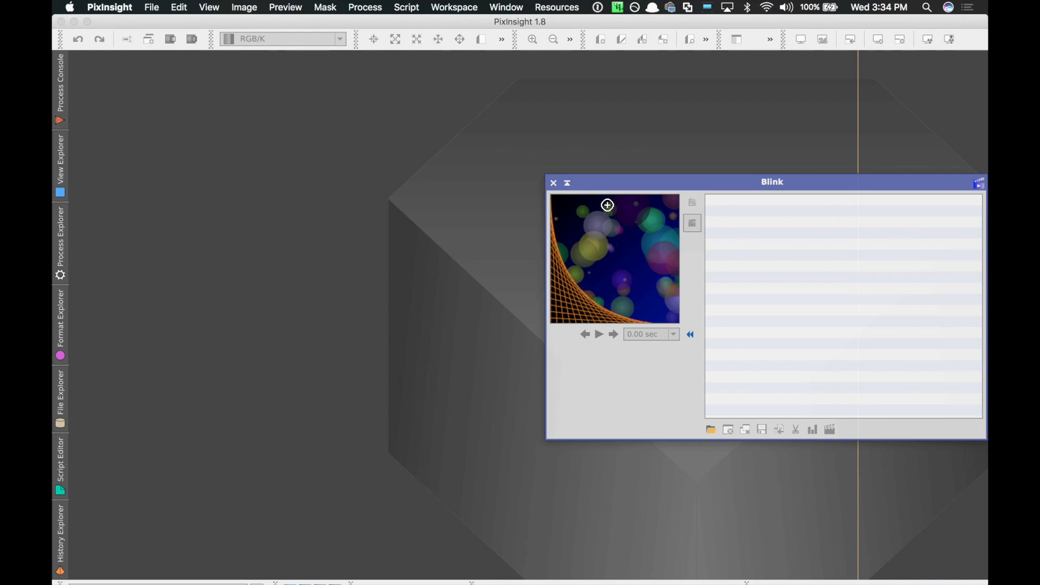
left_click_drag(709, 187, 640, 157)
Step: Load all light frames from _MG_8280.CR2 to _MG_8352.CR2 in the Desktop folder m42-at60ed/lights into Blink
left_click(642, 401)
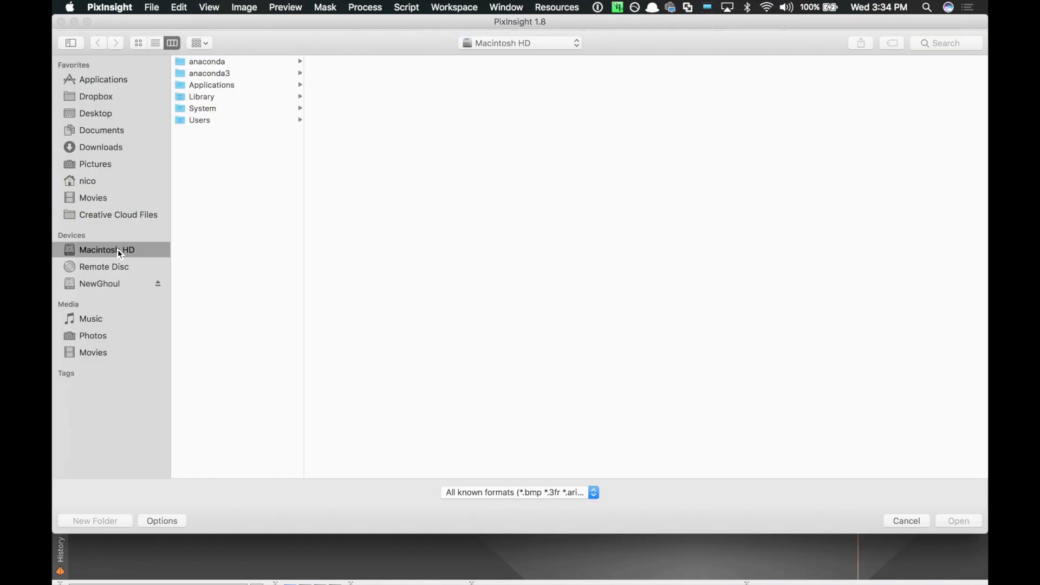
left_click(96, 115)
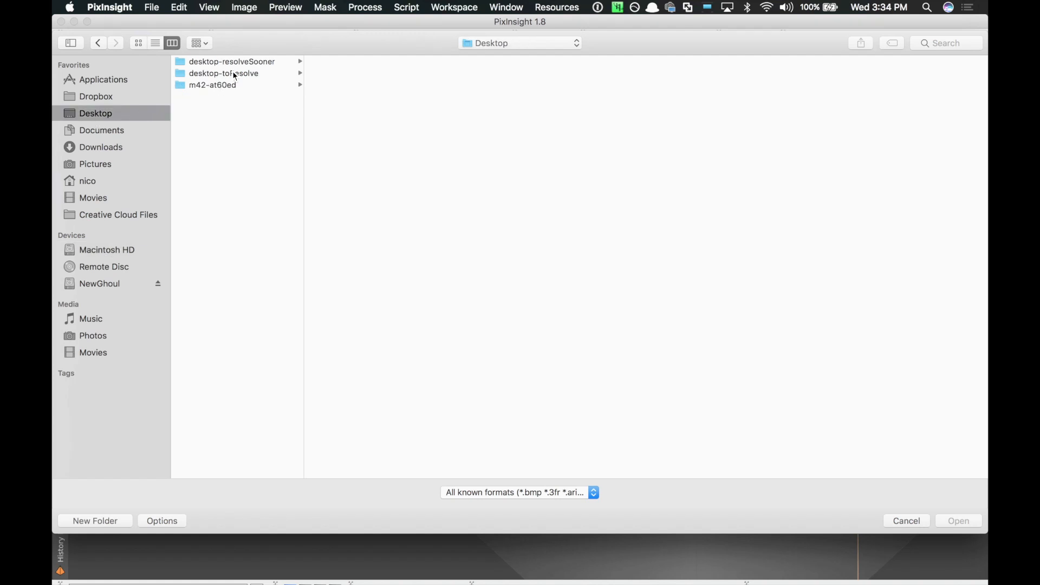
left_click(239, 86)
left_click(393, 97)
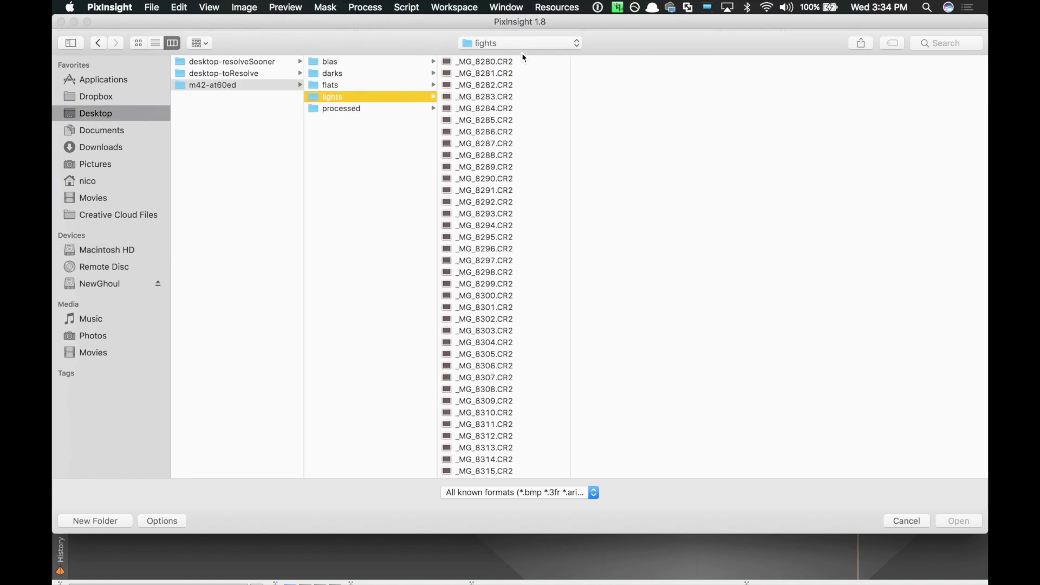
left_click(517, 59)
scroll(502, 254, "down", 5)
scroll(533, 356, "down", 10)
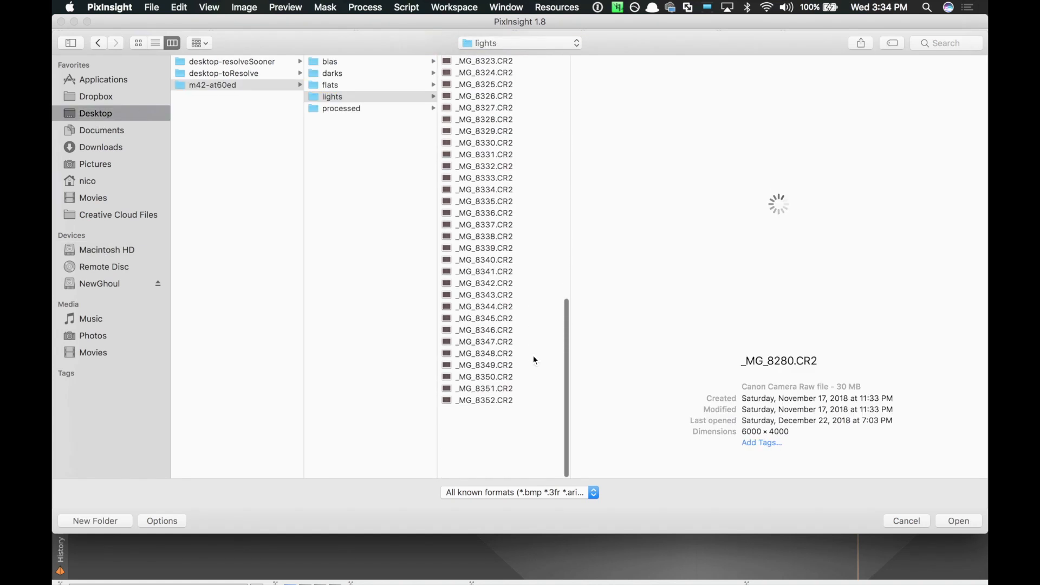
left_click(515, 473, "shift")
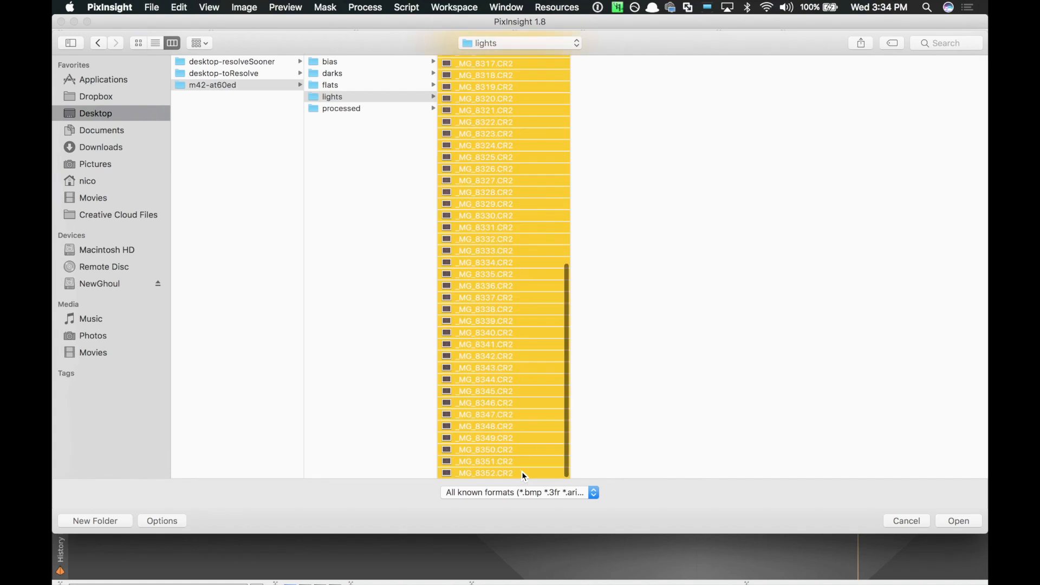
left_click(957, 526)
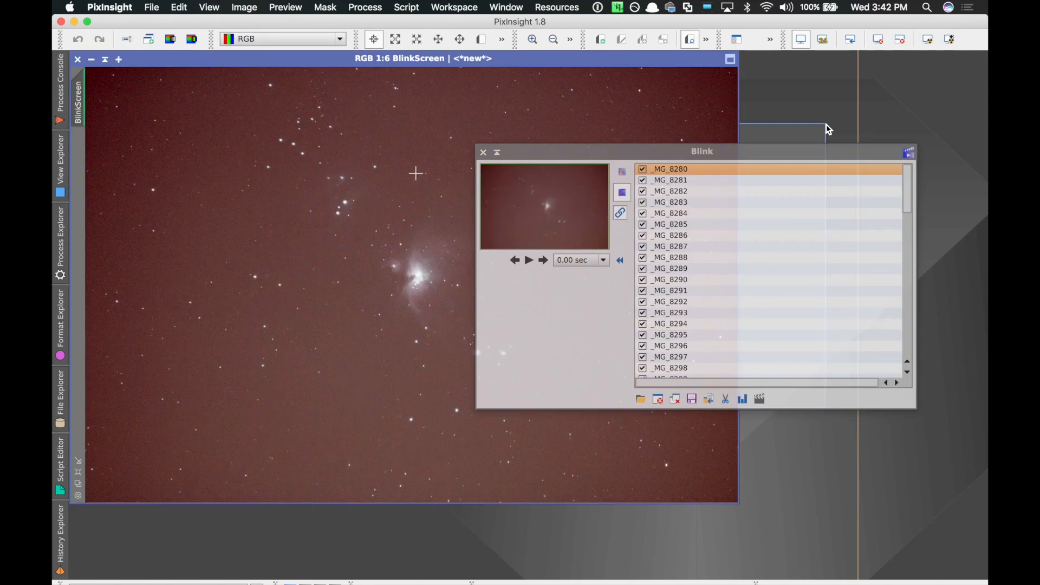
Step: Move the Blink window aside from the image and compare the early light frames between _MG_8280 and _MG_8290
left_click_drag(584, 157, 657, 148)
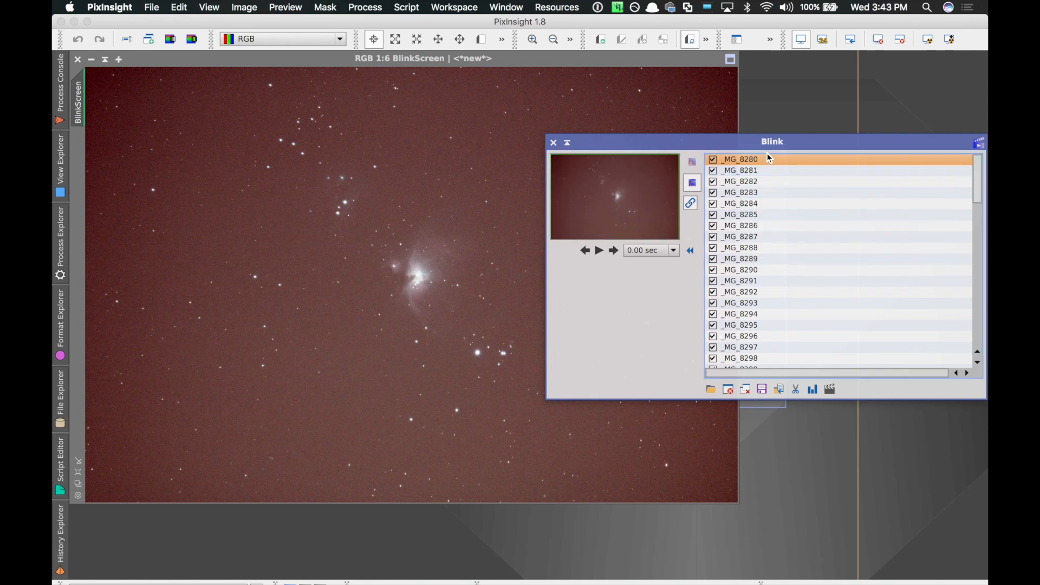
left_click(770, 172)
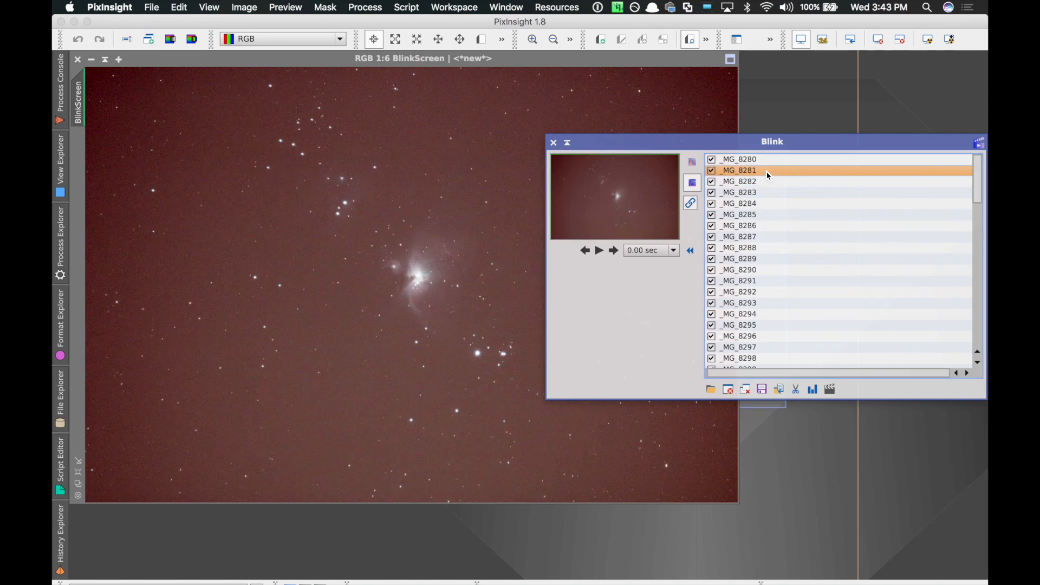
key("Down")
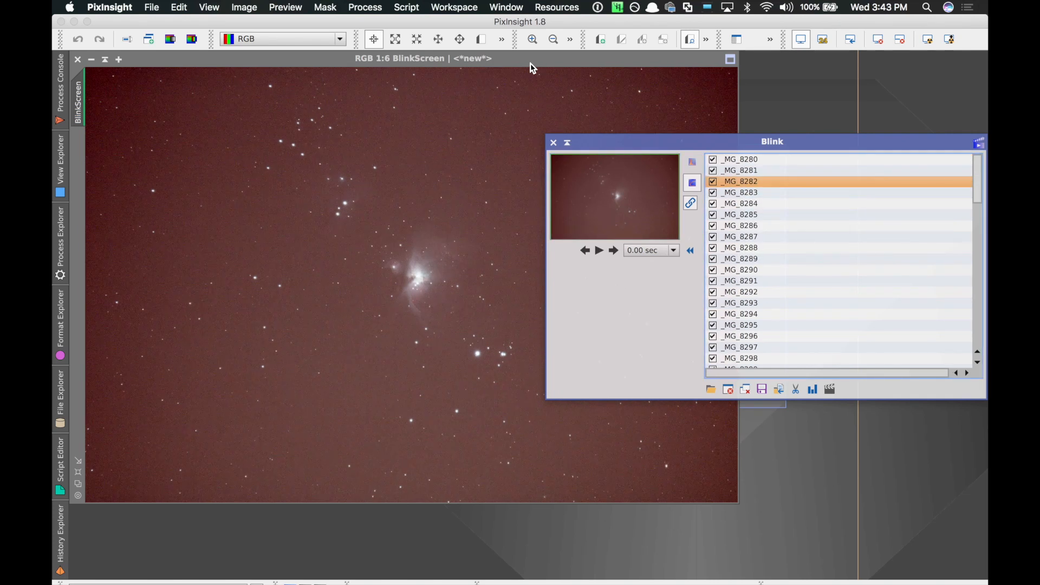
left_click(528, 59)
left_click(771, 181)
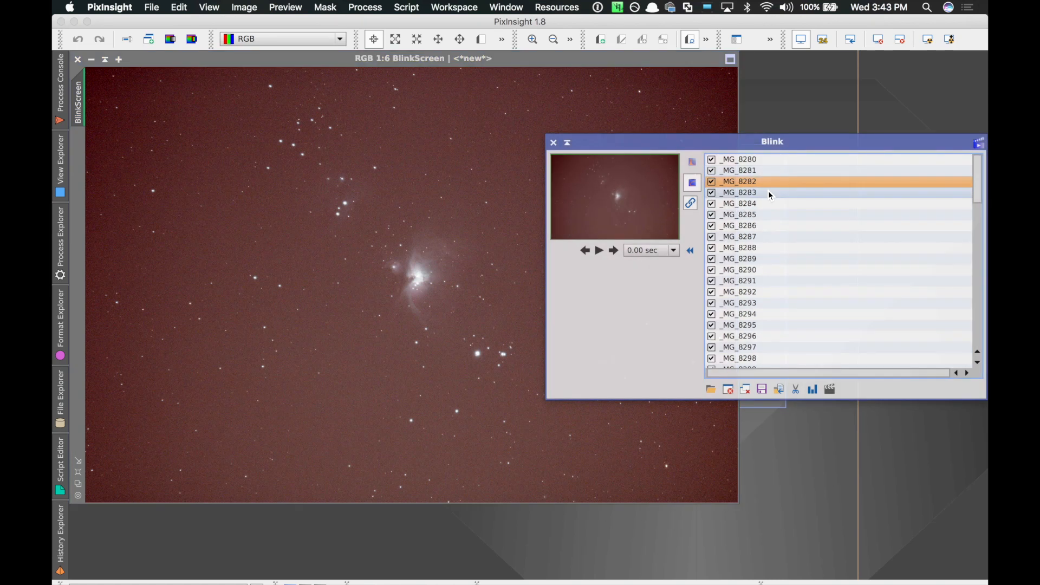
left_click(768, 192)
left_click(760, 254)
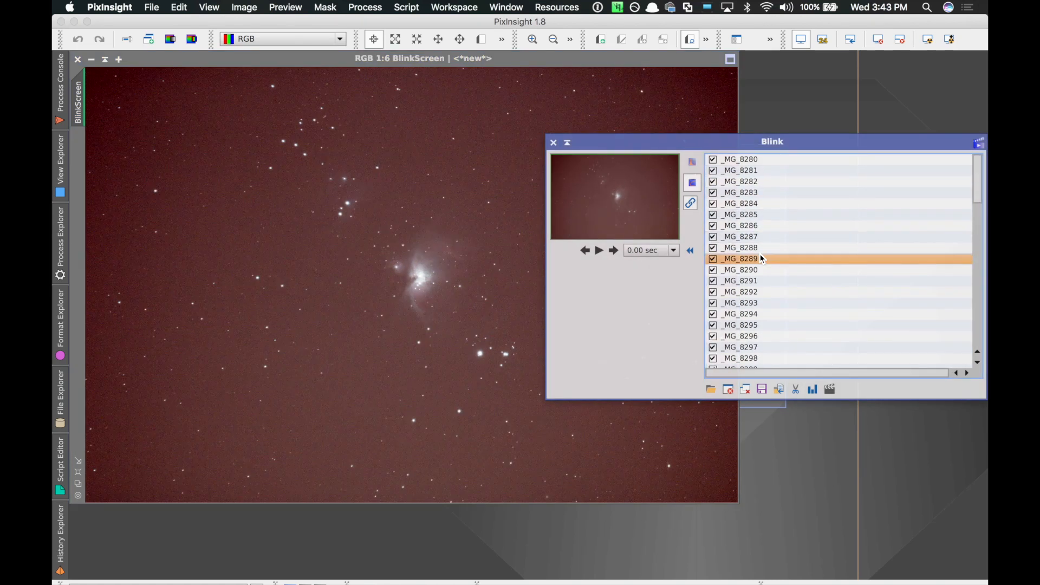
left_click(785, 197)
left_click(795, 172)
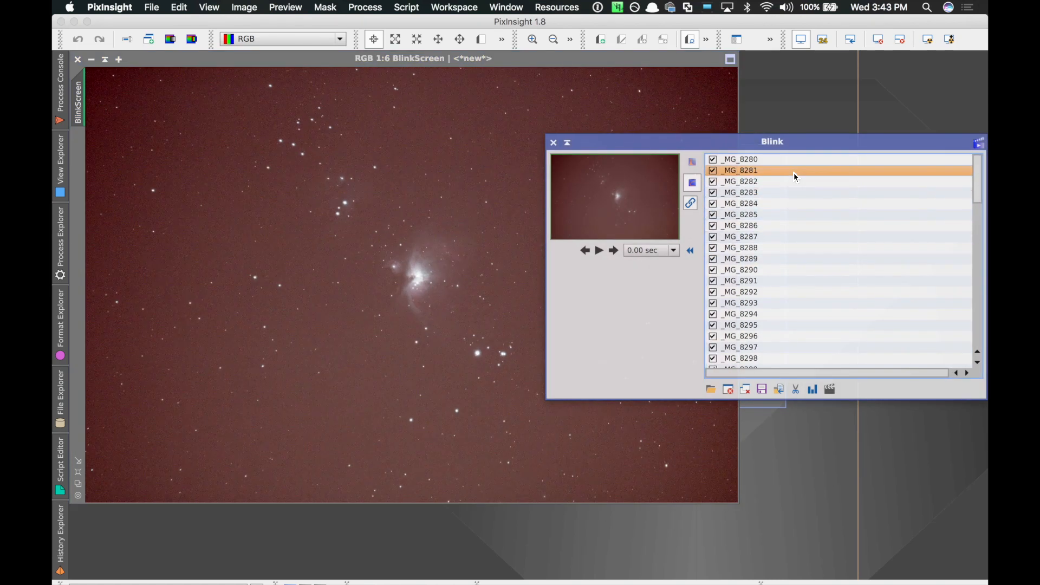
left_click(794, 161)
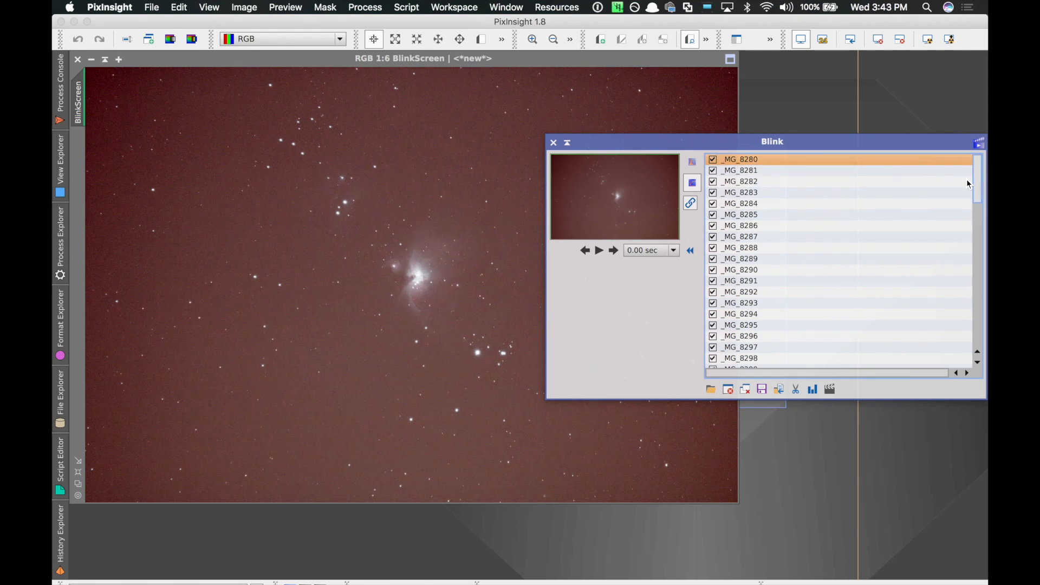
left_click(769, 270)
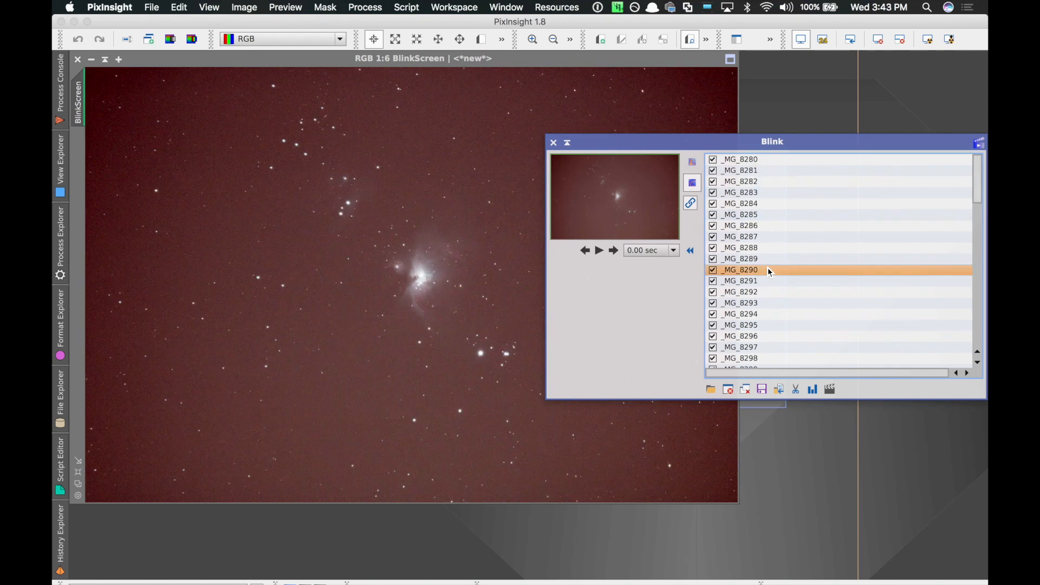
left_click(786, 161)
Step: Compare the first frame _MG_8280 with the late frames _MG_8346, _MG_8339 and _MG_8350 for differences in background and star position
left_click_drag(979, 181, 978, 320)
left_click(845, 304)
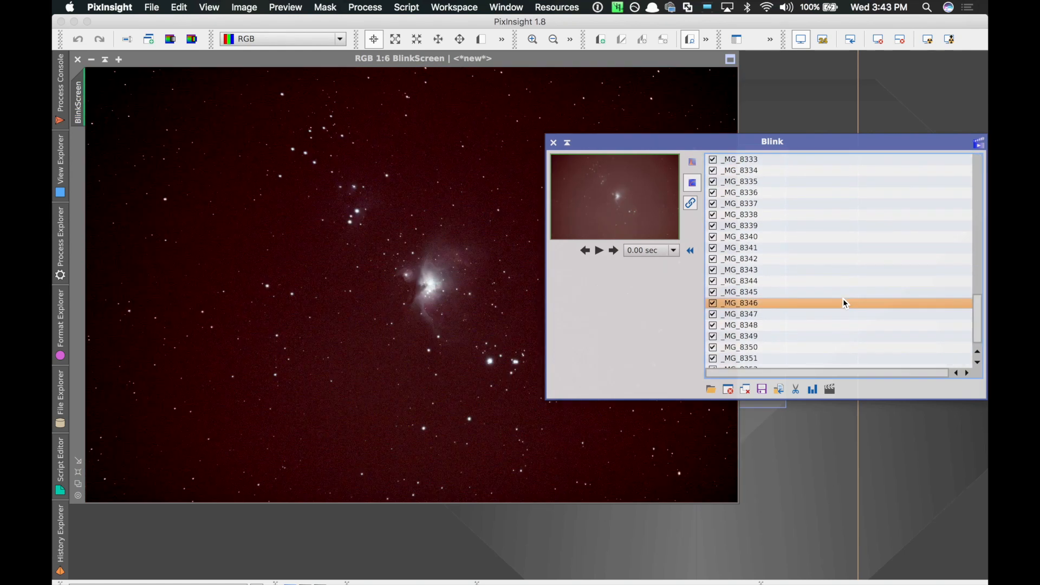
left_click(850, 226)
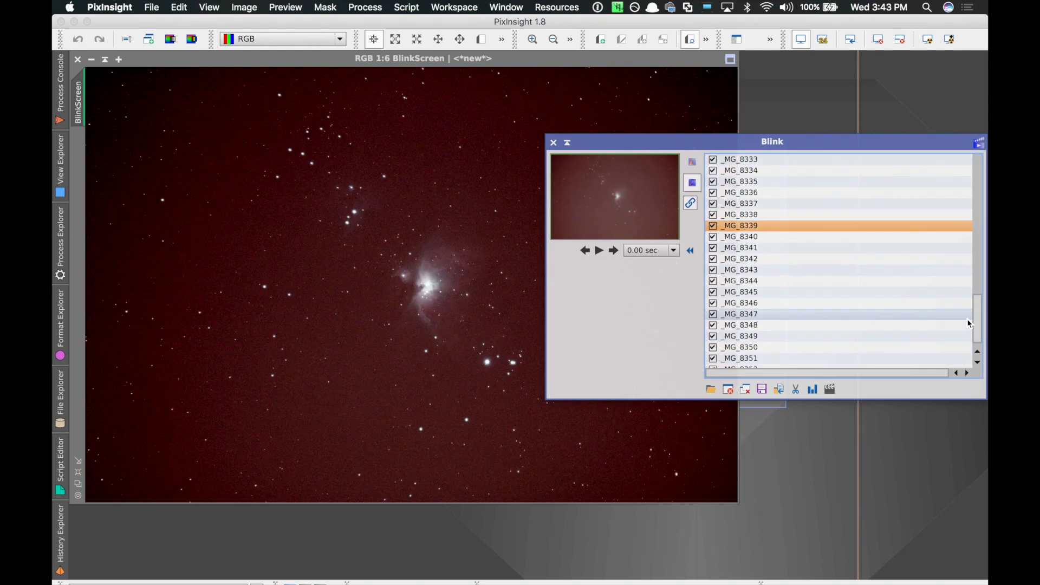
left_click_drag(978, 329, 948, 177)
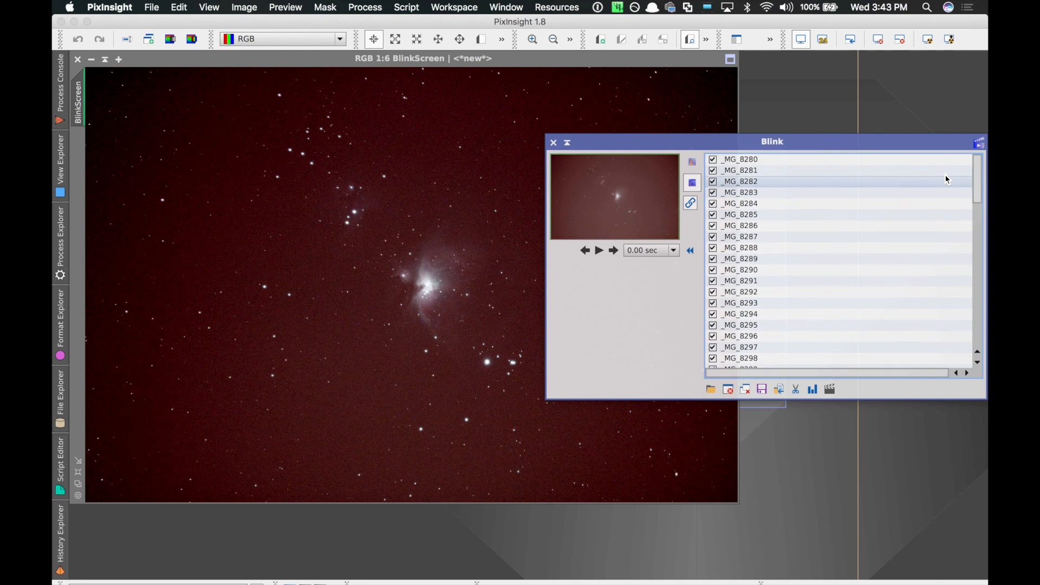
left_click(880, 161)
left_click_drag(978, 183, 977, 341)
left_click(864, 335)
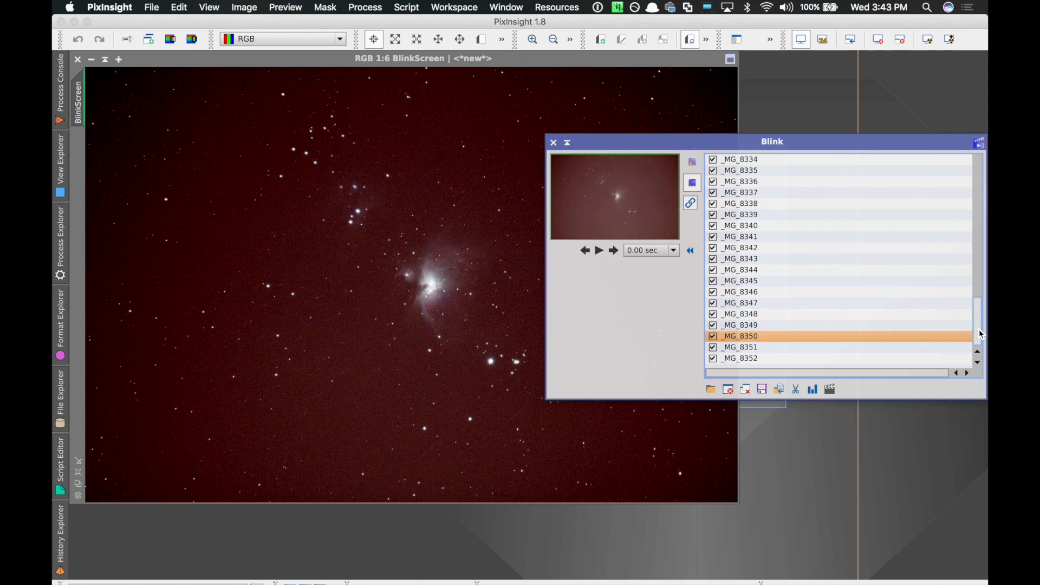
left_click_drag(982, 334, 956, 146)
left_click(793, 194)
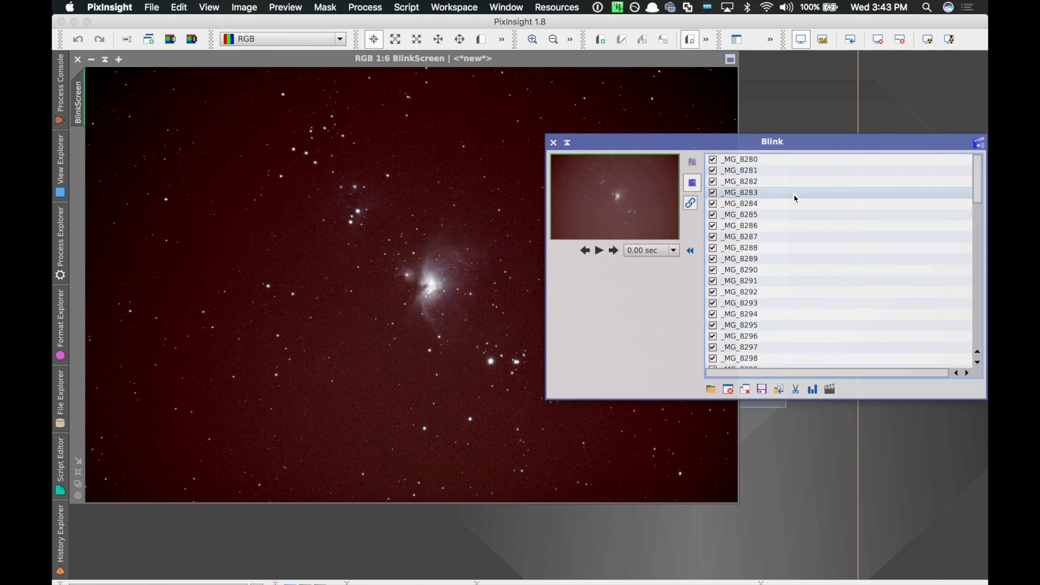
left_click(794, 161)
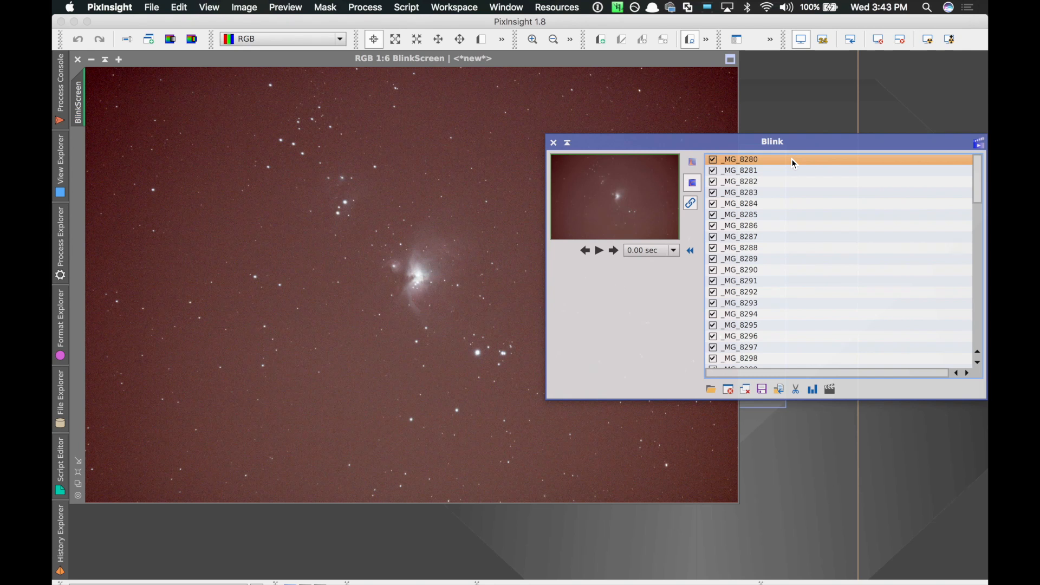
Step: Sample frames across the whole sequence, including _MG_8288, _MG_8293, _MG_8319, _MG_8350, _MG_8345 and _MG_8341, to examine how the sky changes
left_click(863, 249)
left_click(869, 303)
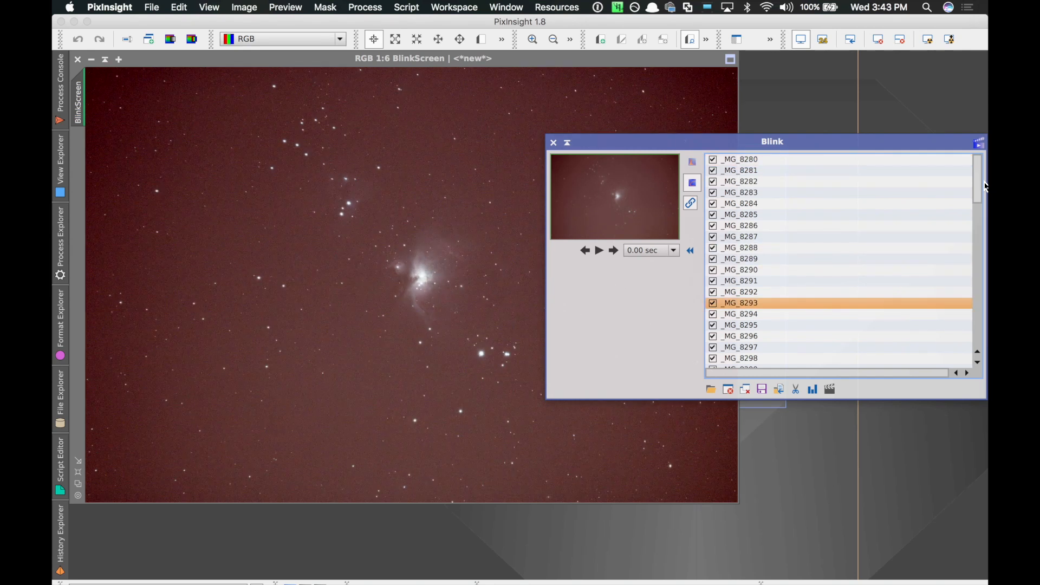
left_click_drag(982, 184, 982, 245)
left_click(876, 292)
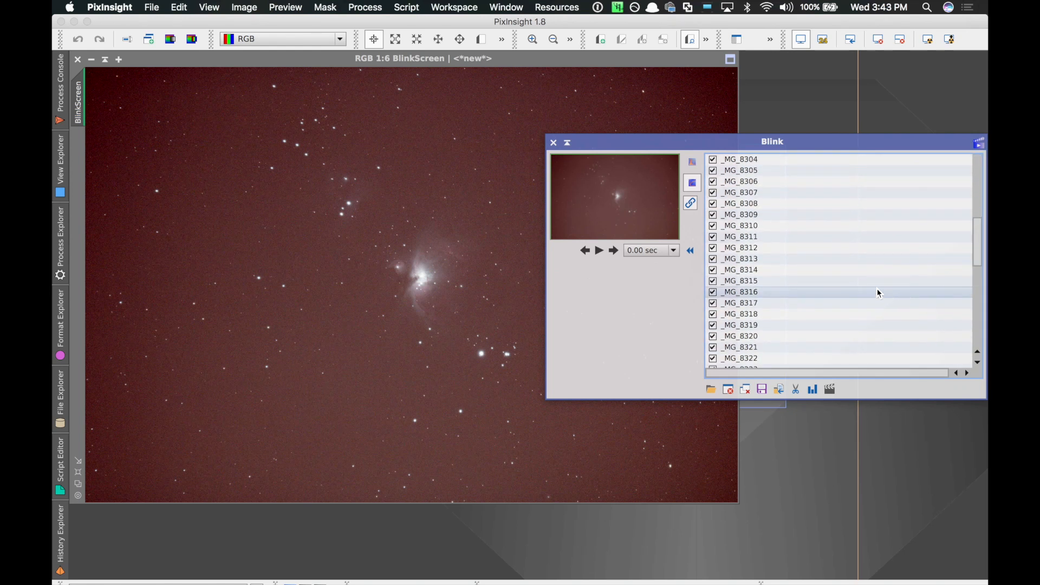
left_click(867, 327)
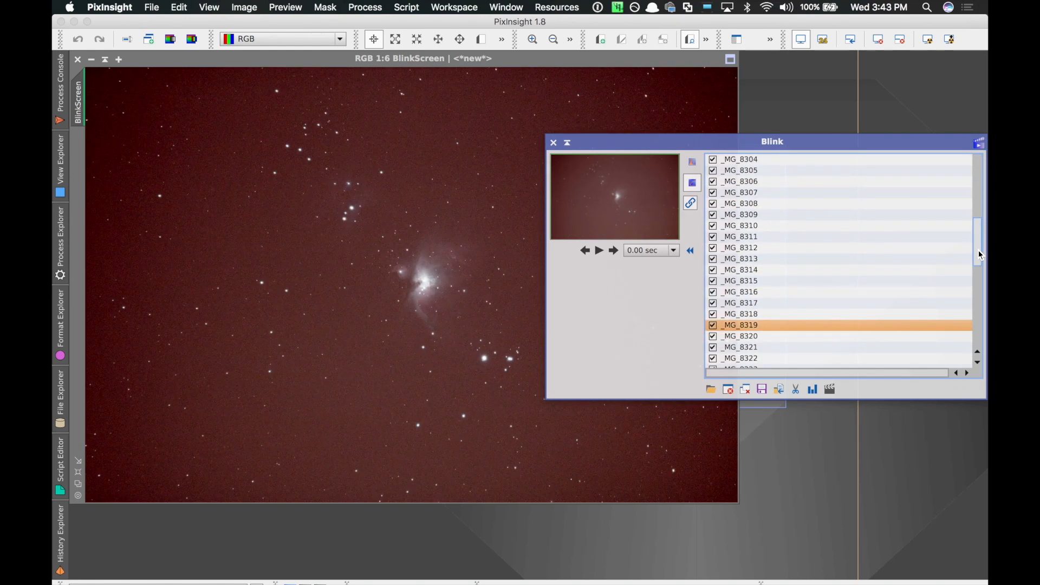
left_click(979, 307)
left_click(979, 308)
left_click(869, 337)
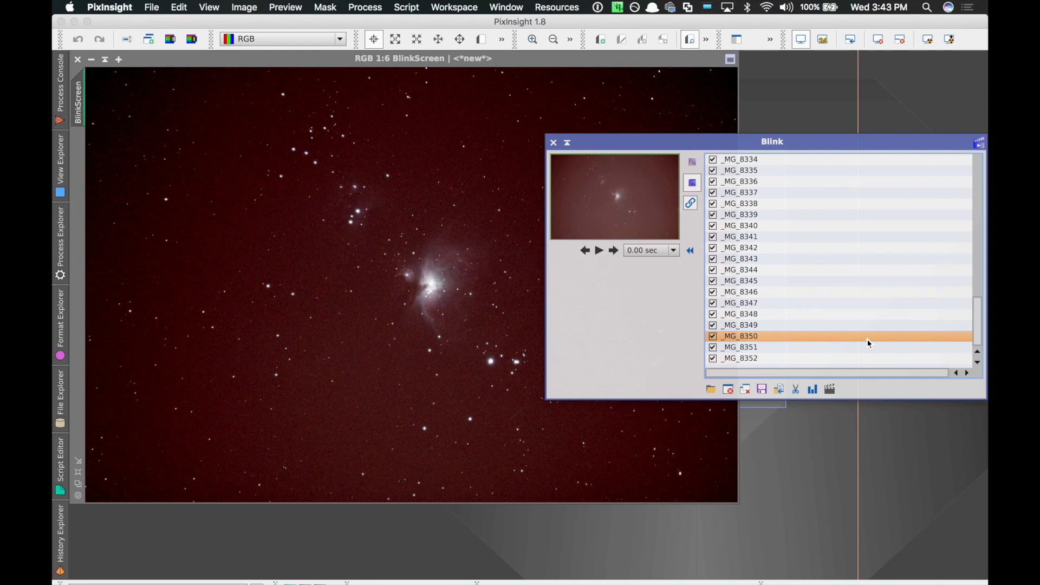
left_click(850, 281)
left_click(855, 237)
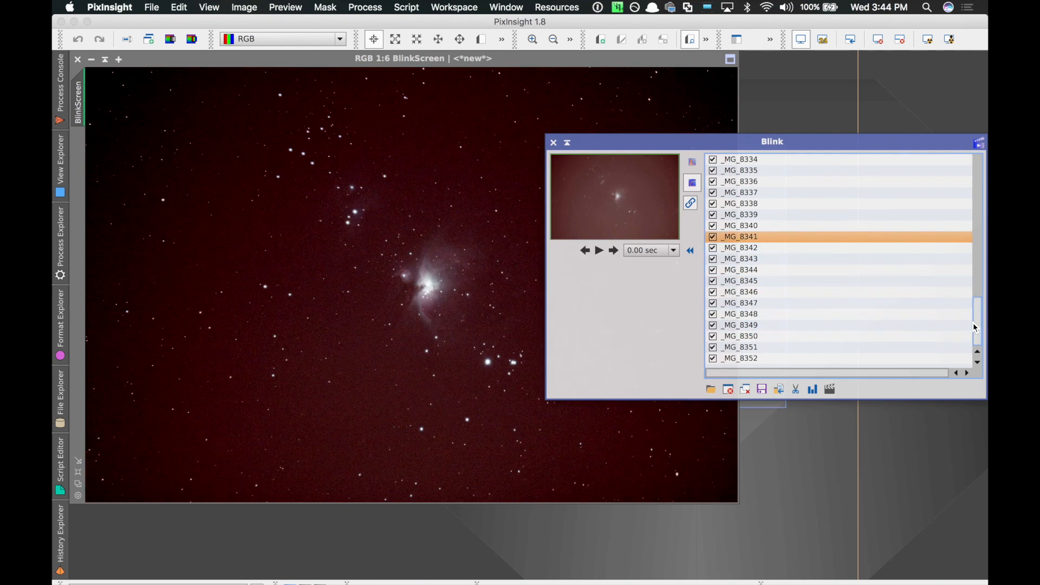
left_click_drag(979, 318, 979, 179)
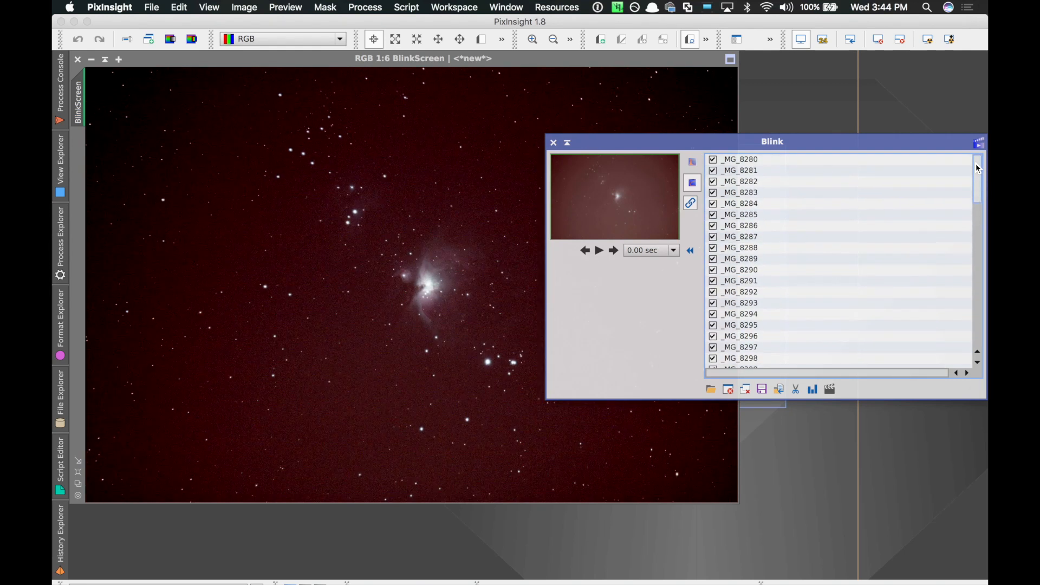
Step: Review the early frames _MG_8280, _MG_8283, _MG_8288 and _MG_8291 again, ending on the first frame
left_click(939, 161)
left_click(910, 190)
left_click(892, 247)
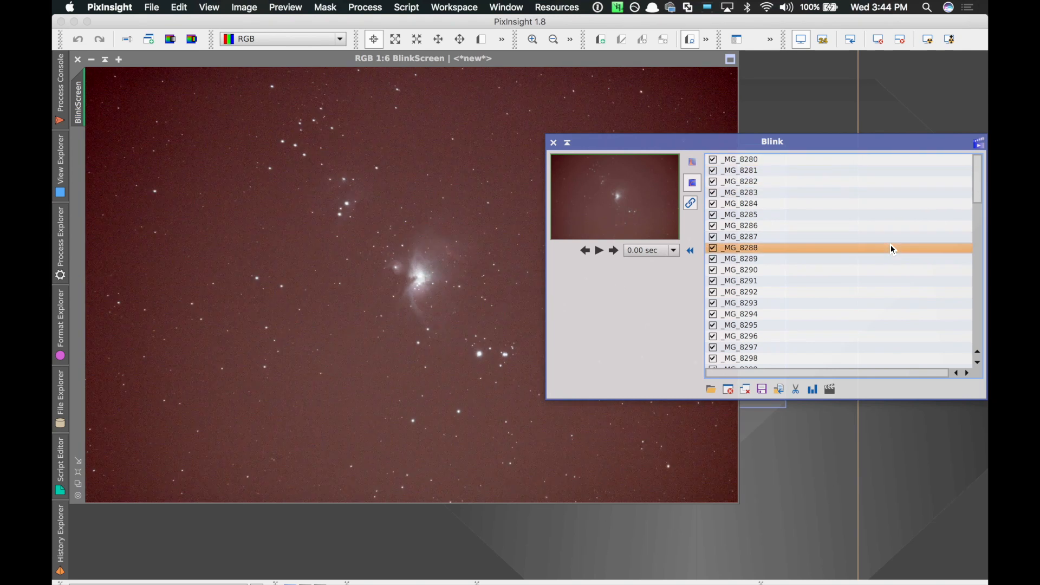
left_click(884, 282)
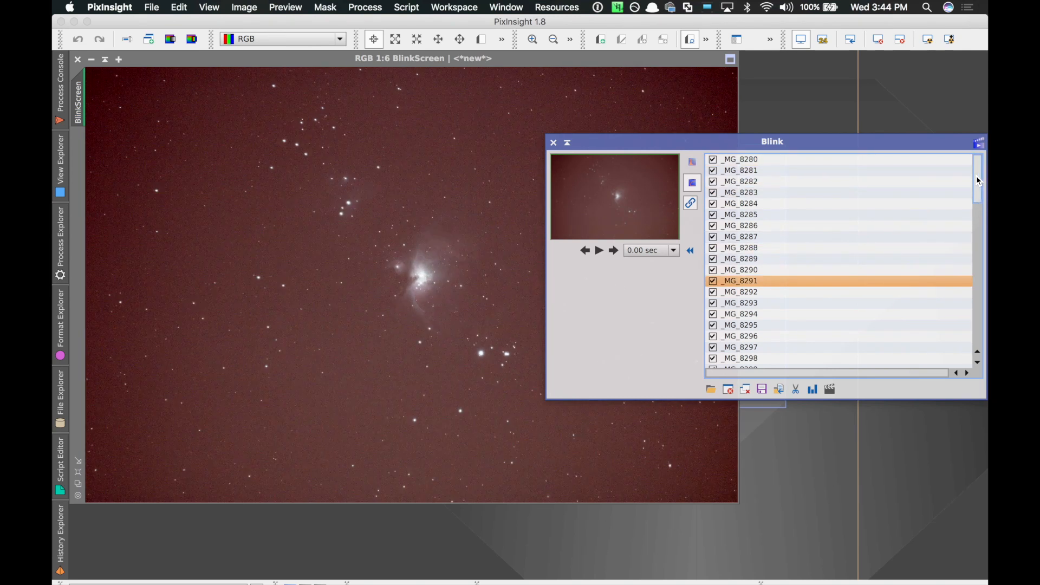
left_click(856, 162)
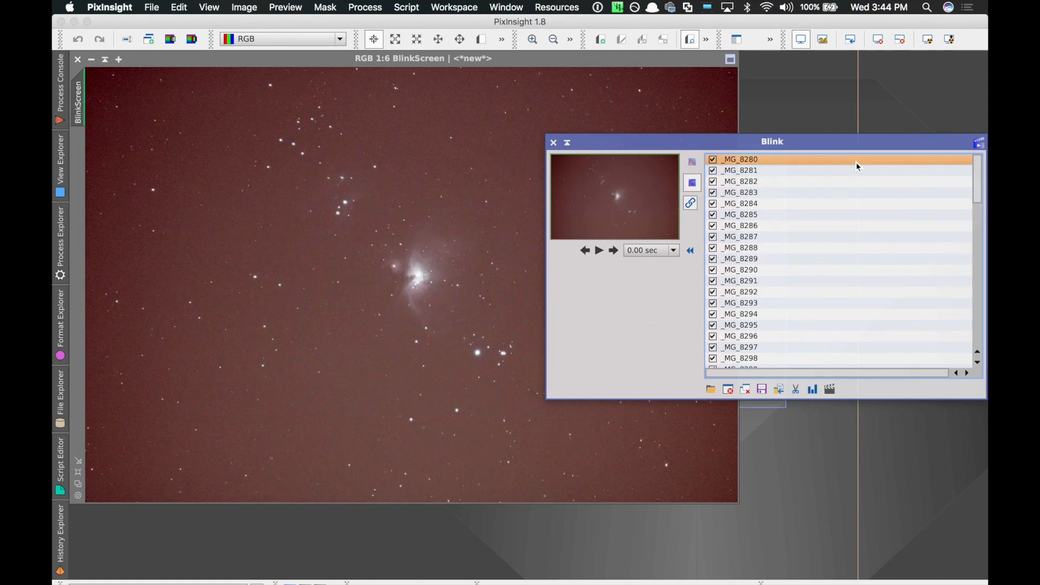
Step: Step through the frames after _MG_8293 up to _MG_8305 to check how the sky background and star positions change
left_click(746, 304)
key("Down")
key("Down")
key("Down")
scroll(799, 325, "down", 1)
left_click(791, 334)
scroll(790, 335, "down", 1)
key("Down")
key("Down")
key("Down")
key("Down")
scroll(788, 335, "down", 1)
key("Down")
key("Down")
key("Down")
key("Down")
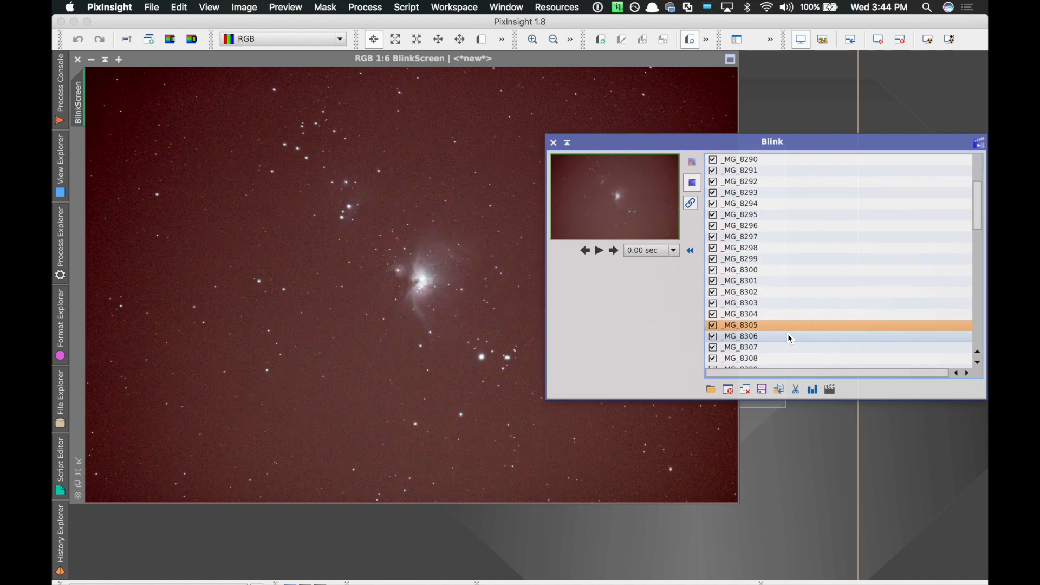
Step: Continue through the frames after _MG_8305, ending on _MG_8316
scroll(788, 334, "down", 2)
key("Down")
key("Down")
scroll(787, 346, "down", 1)
key("Down")
key("Down")
left_click(787, 346)
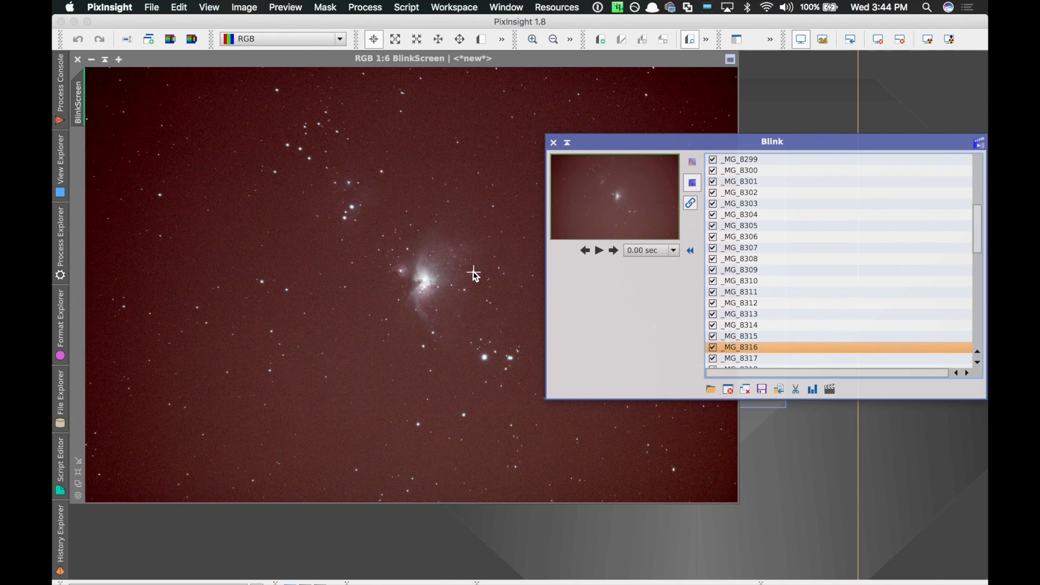
Step: Zoom the preview to 1:2 on the nebula and step through frames _MG_8306 to _MG_8321 to check the detail
scroll(474, 274, "up", 4)
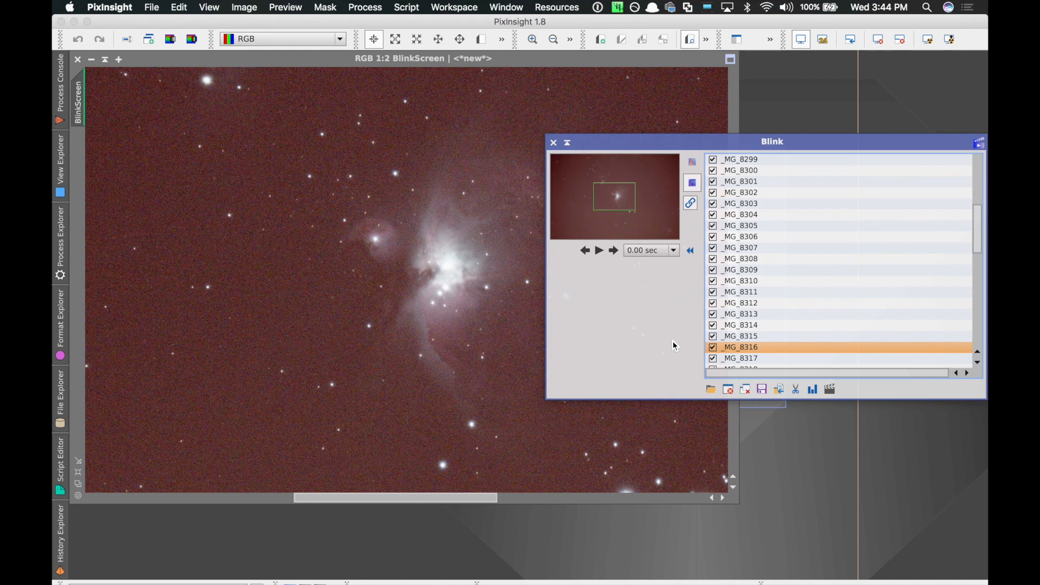
left_click(792, 238)
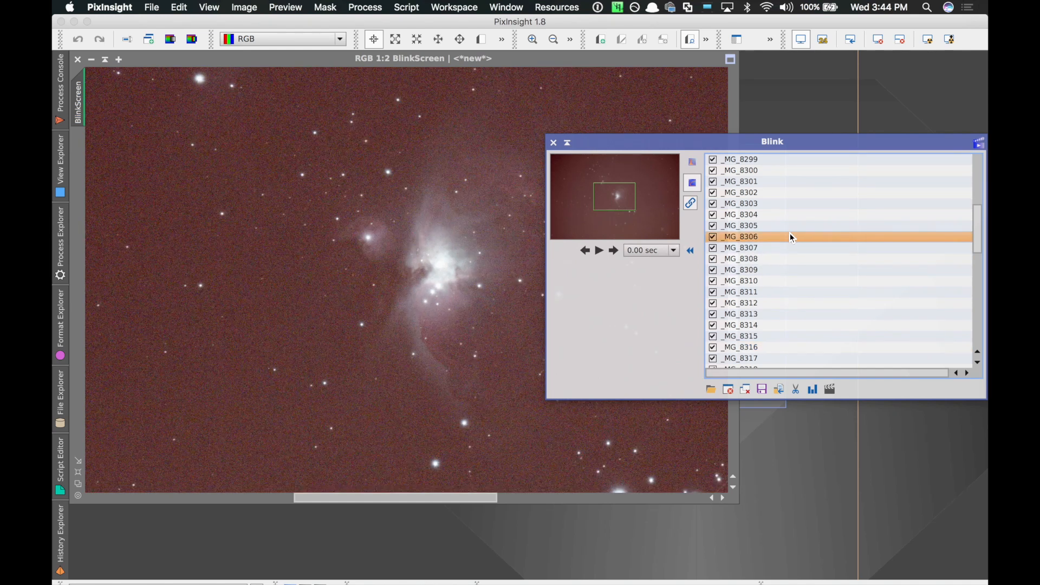
key("Down")
key("Down")
key("Down")
key("Down")
key("Down")
key("Down")
key("Down")
key("Down")
key("Down")
key("Down")
key("Down")
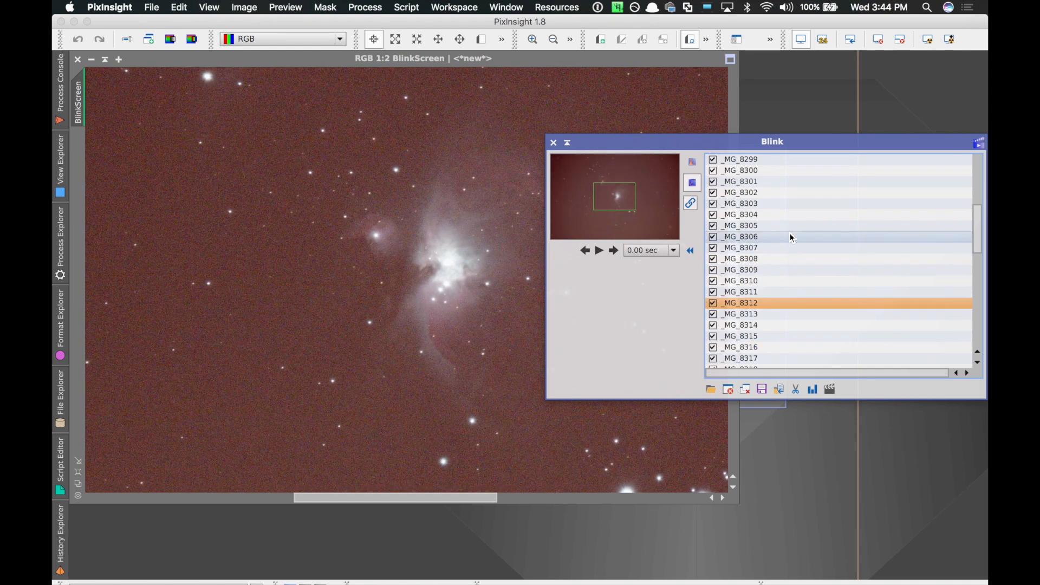
key("Down")
key("Down")
key("Down")
key("Down")
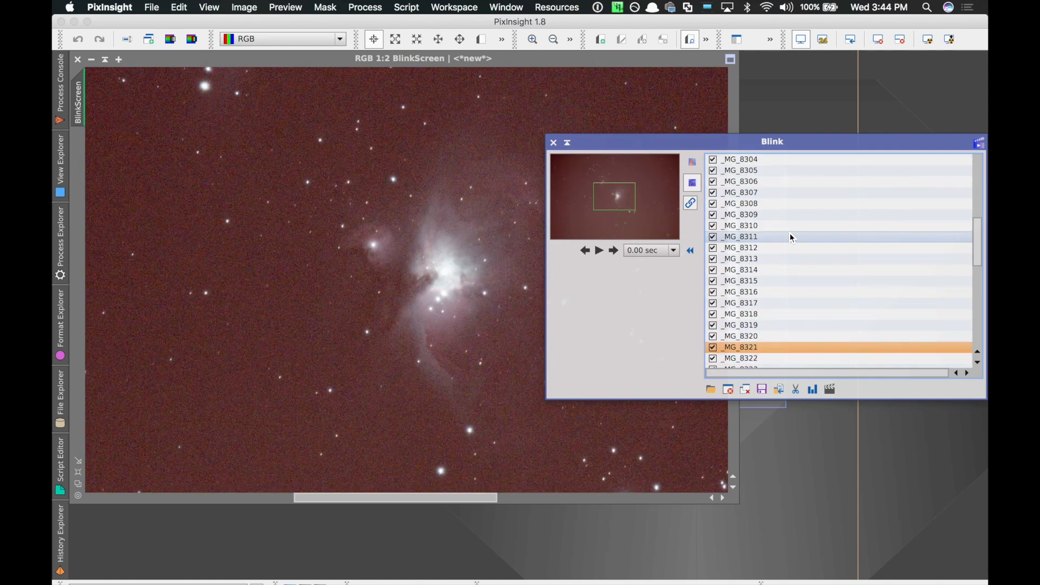
Step: Flip back and forth between the neighbouring frames _MG_8319, _MG_8320 and _MG_8321 to compare the frame-to-frame shift
key("Down")
key("Up")
key("Up")
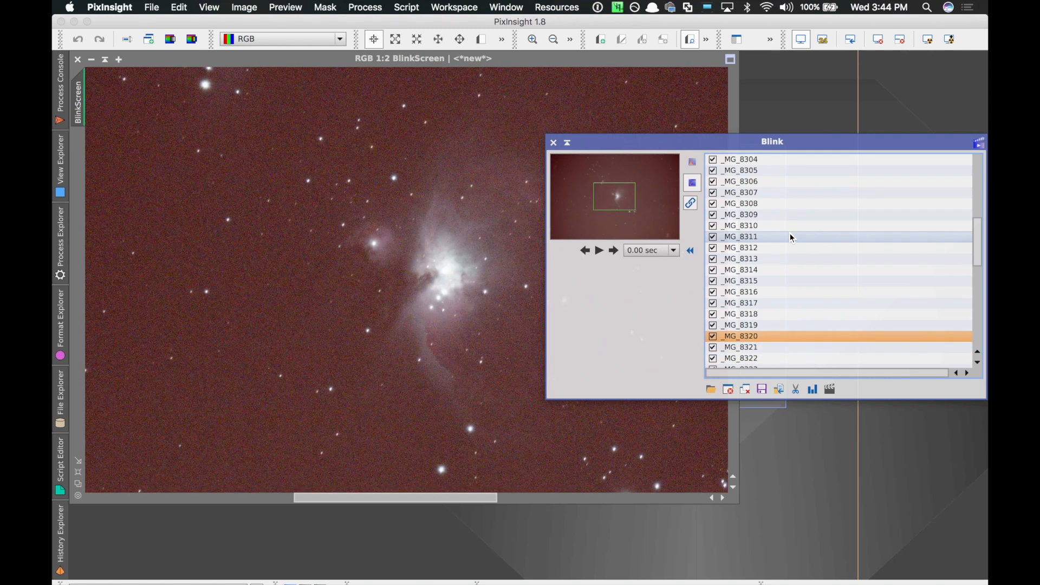
key("Up")
key("Down")
key("Down")
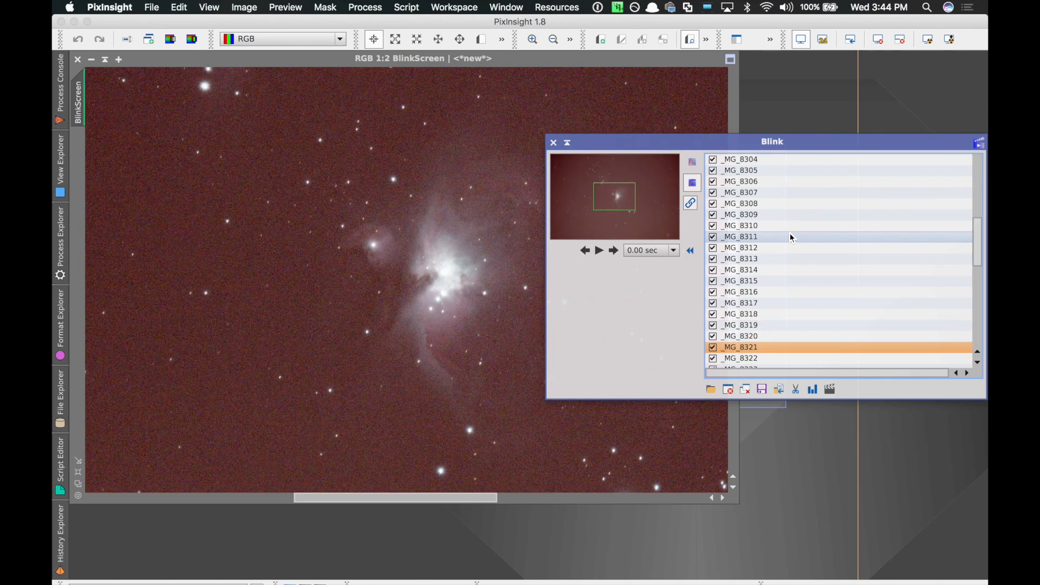
key("Up")
key("Up")
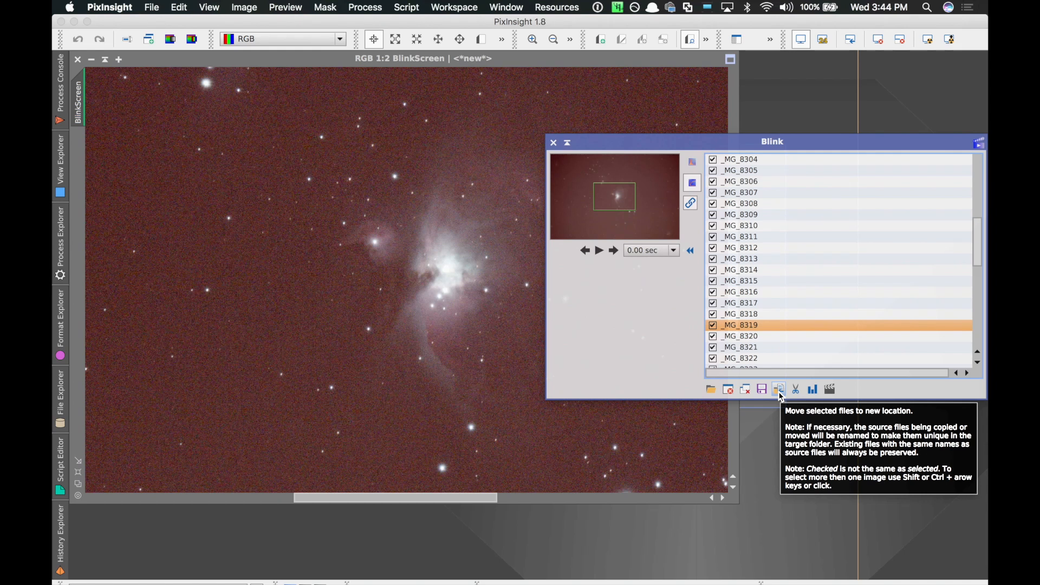
Step: Step onward through the frames from _MG_8320 and bring the end of the frame list into view
scroll(827, 286, "down", 5)
key("Down")
key("Down")
key("Down")
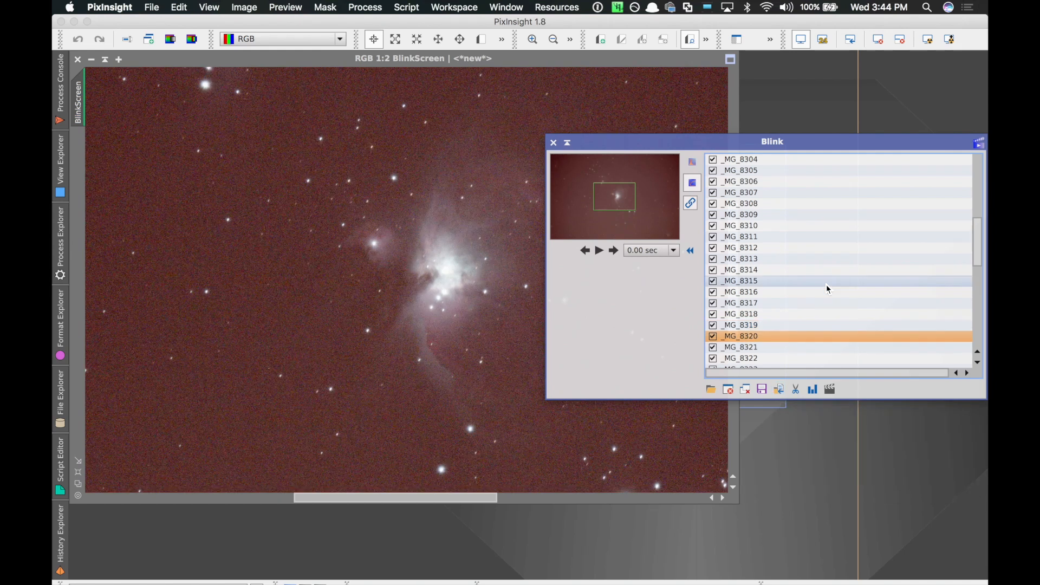
scroll(824, 310, "down", 1)
key("Down")
key("Down")
key("Down")
key("Down")
key("Down")
scroll(825, 313, "down", 2)
key("Down")
key("Down")
key("Down")
scroll(778, 337, "down", 2)
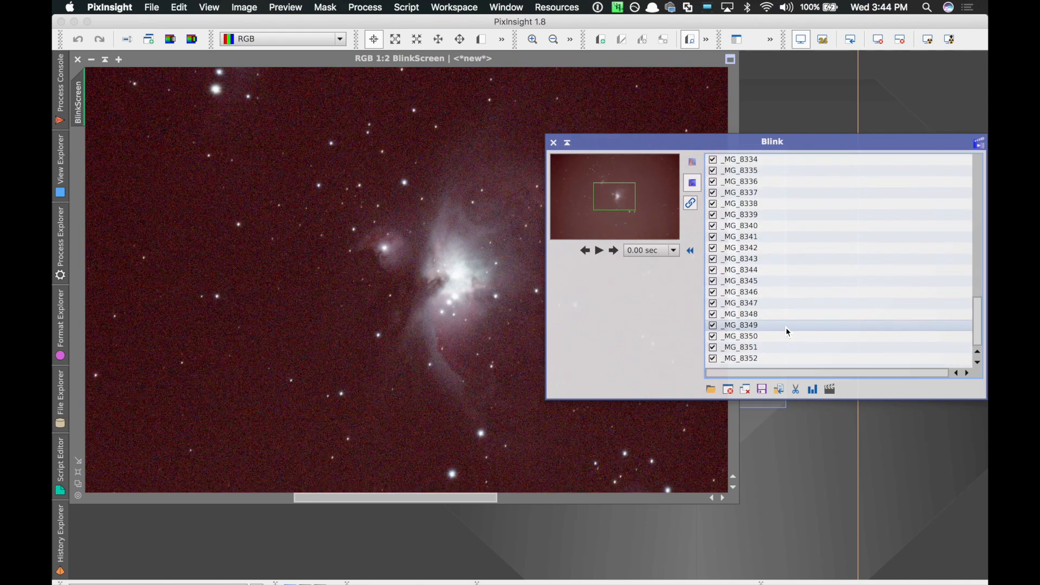
Step: Compare the closing frames _MG_8349, _MG_8350, _MG_8351 and _MG_8352 for star shape and tracking errors
left_click(757, 347)
left_click(759, 336)
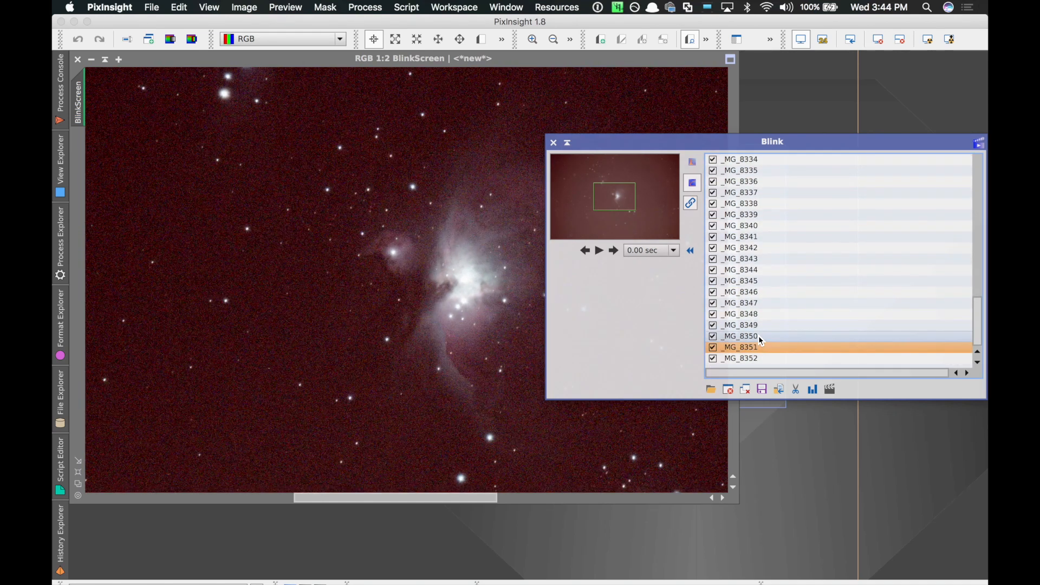
left_click(765, 325)
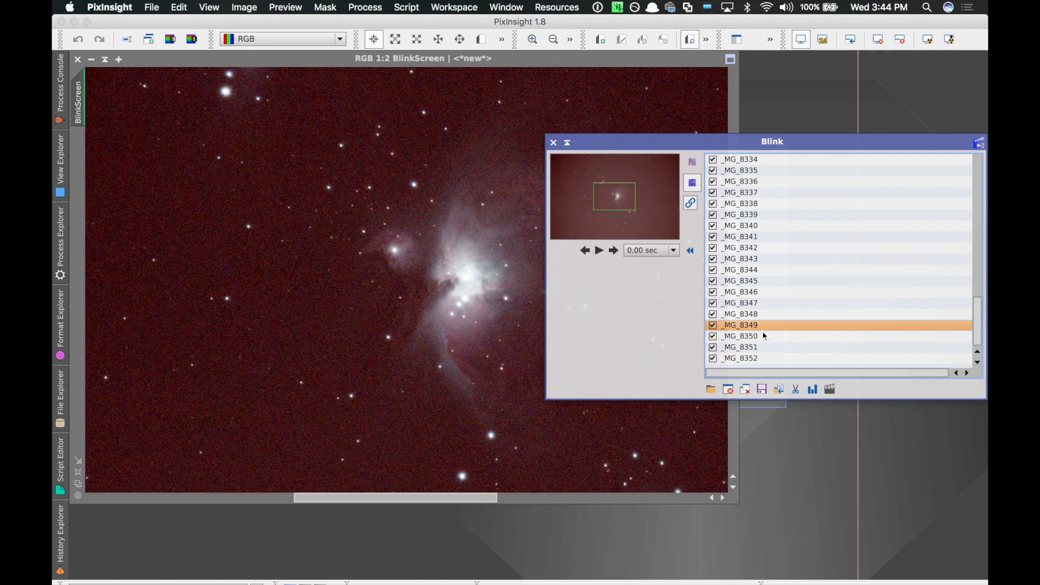
left_click(762, 337)
left_click(763, 343)
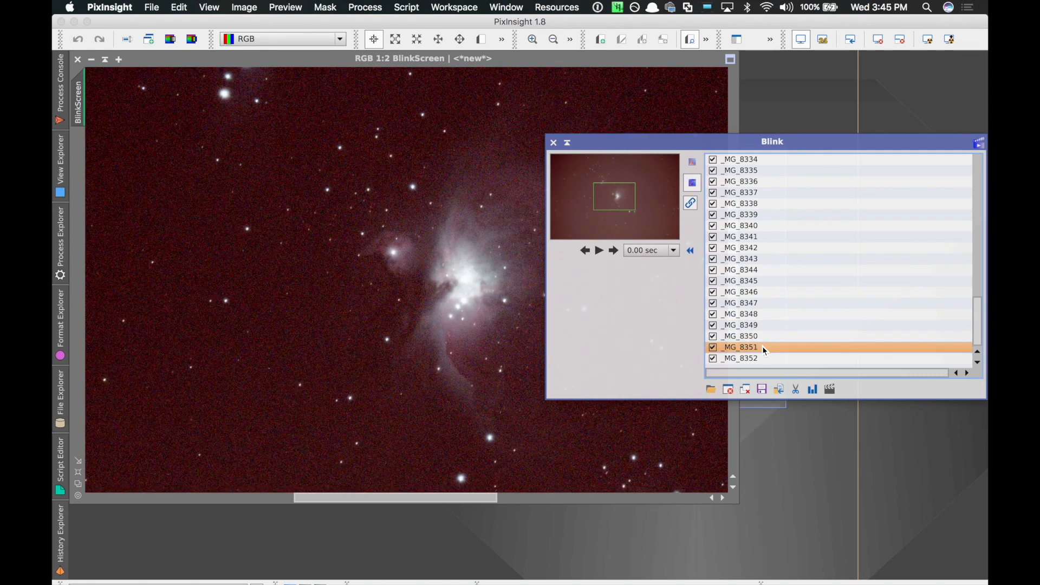
left_click(760, 358)
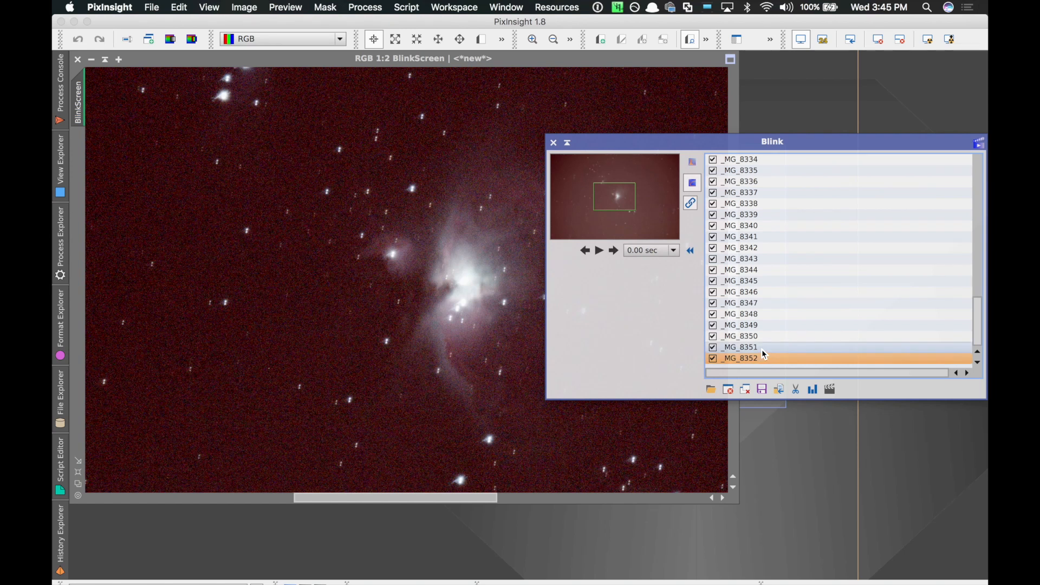
left_click(762, 349)
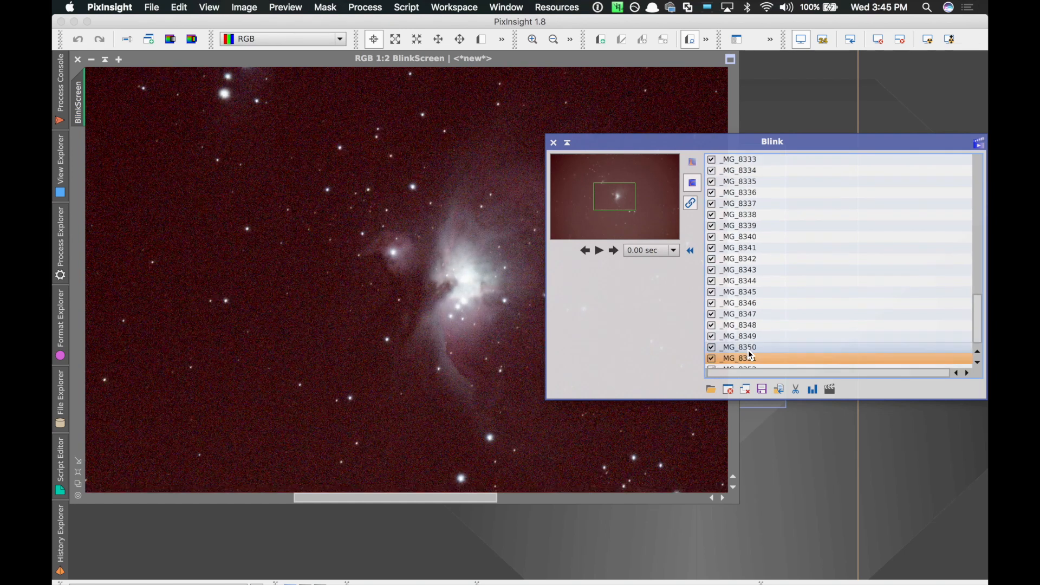
Step: Return to the early frames around _MG_8283 and compare them with the last frame, _MG_8352
left_click(761, 357)
key("Home")
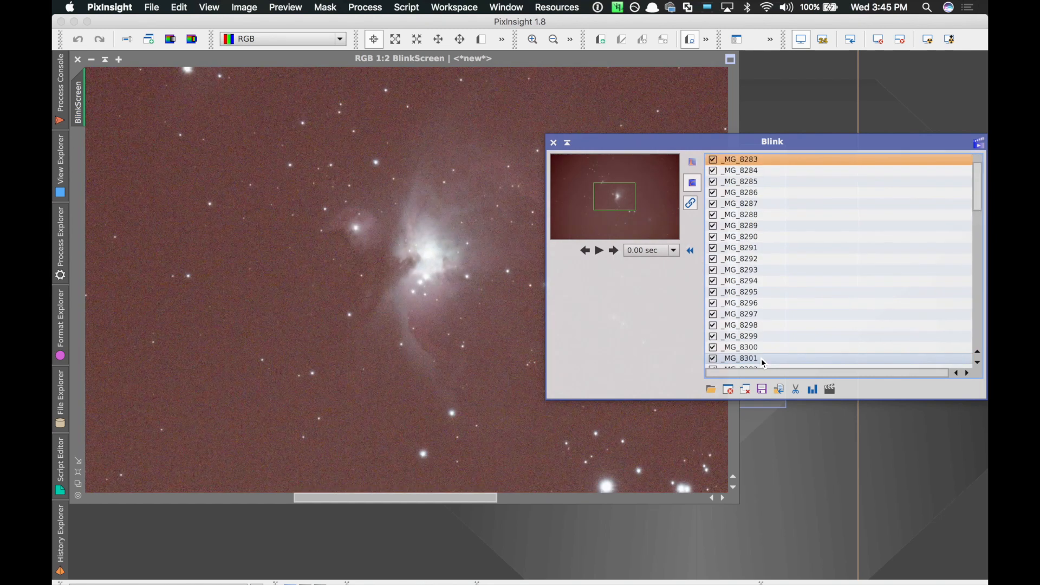
scroll(977, 277, "down", 8)
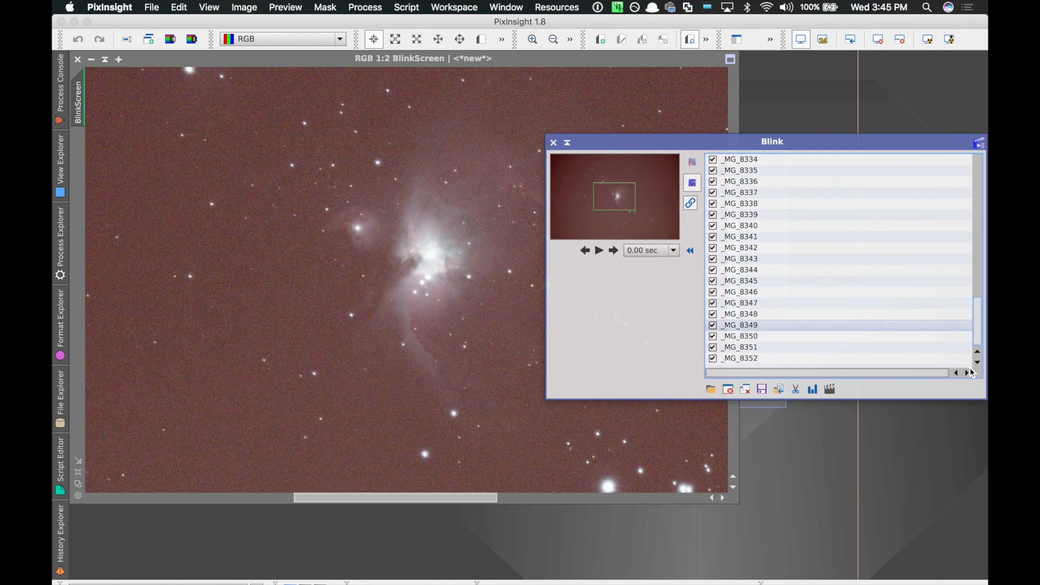
left_click(790, 359)
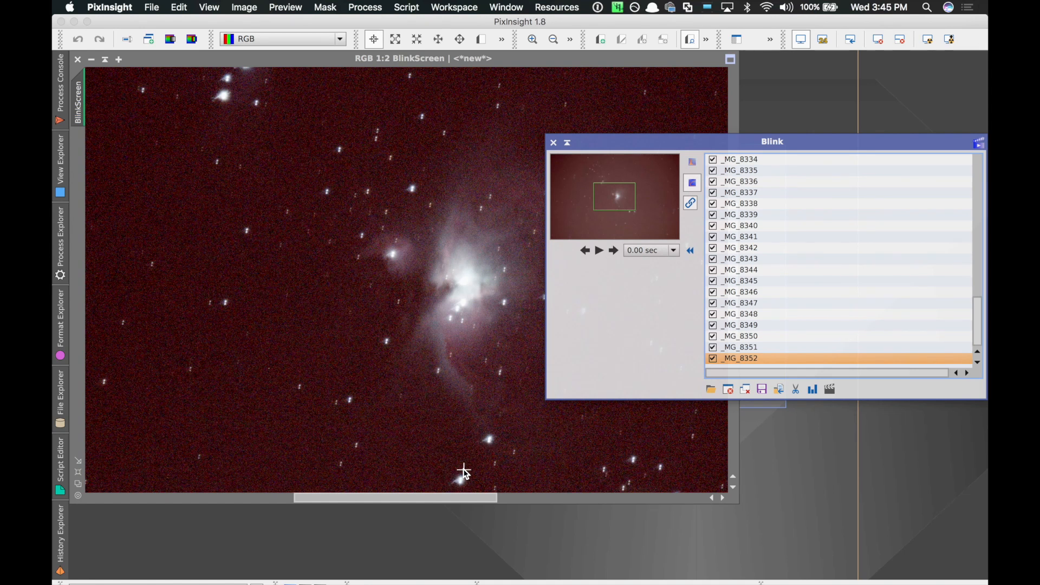
Step: Inspect _MG_8352 at 1:1 with the Blink window moved aside, examining star shapes in the nebula and around the bright stars below it
scroll(464, 470, "up", 1)
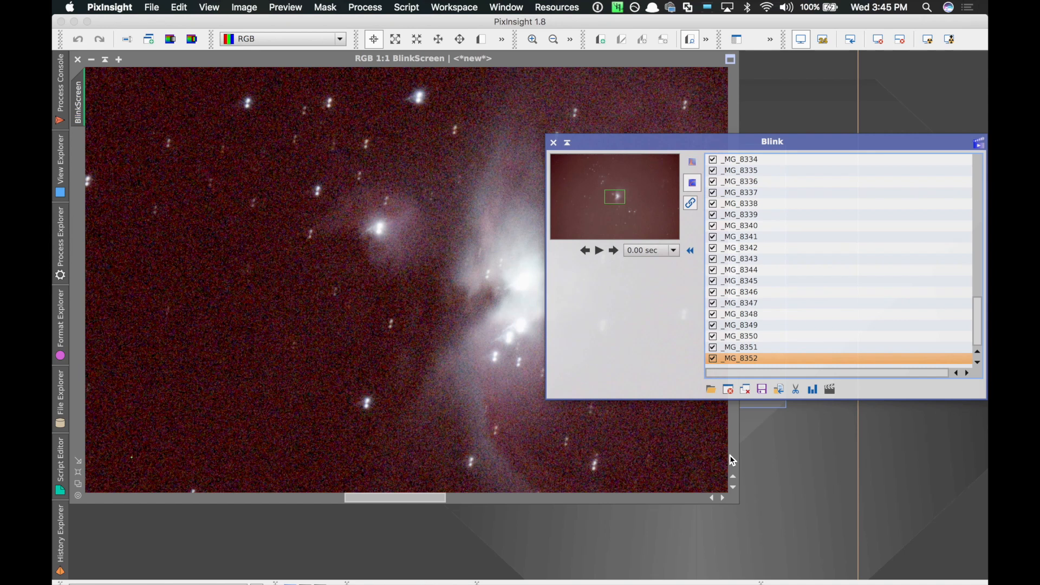
left_click(736, 488)
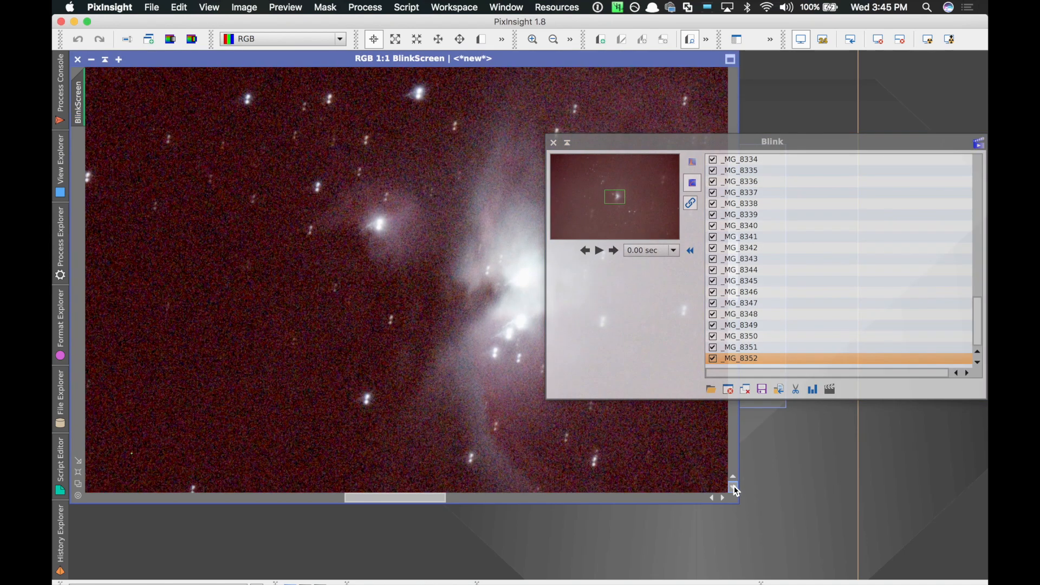
left_click(734, 489)
left_click_drag(628, 143, 757, 144)
left_click(604, 368)
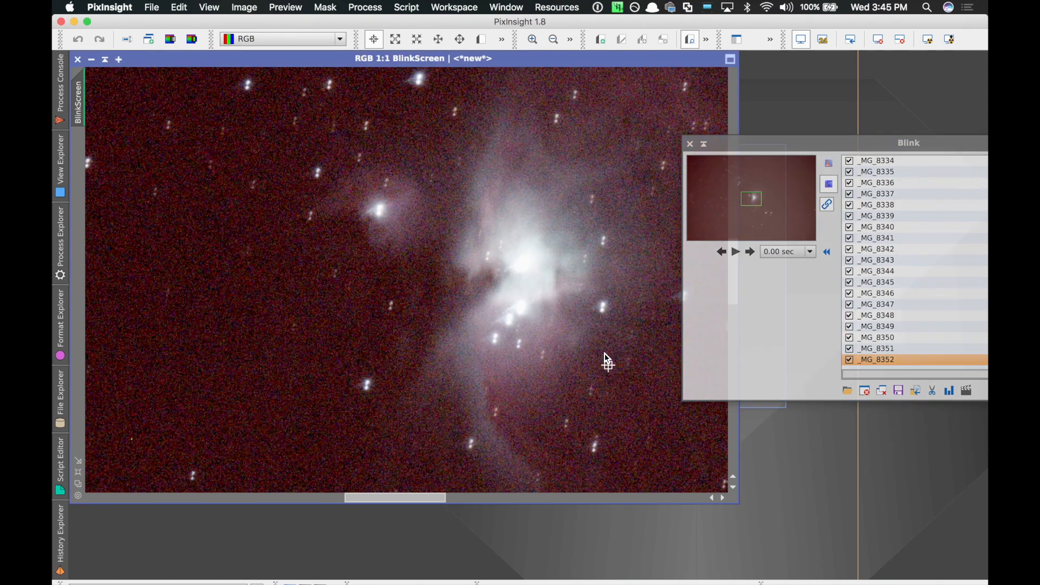
left_click(734, 488)
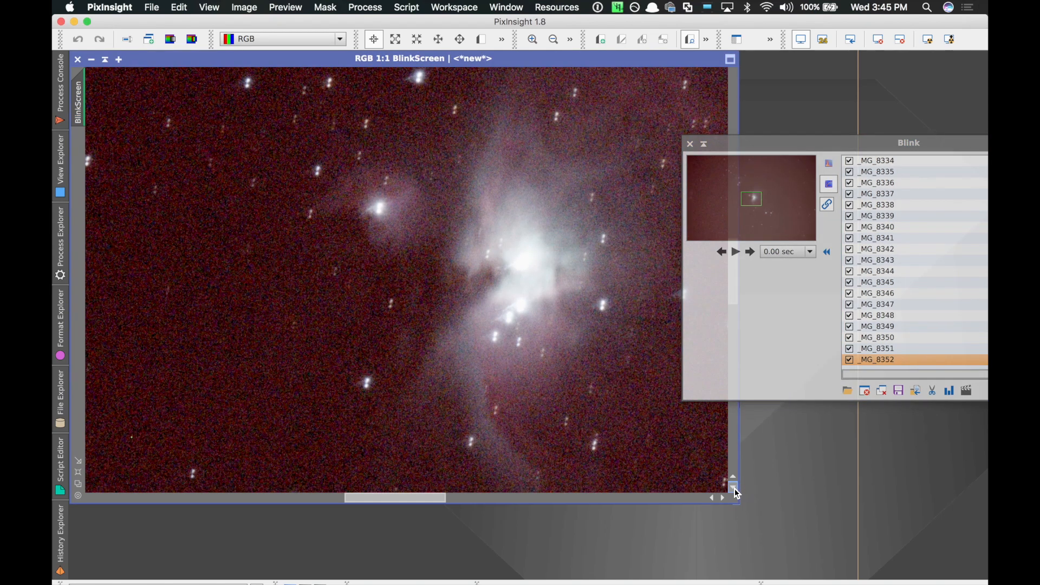
left_click_drag(732, 259, 735, 313)
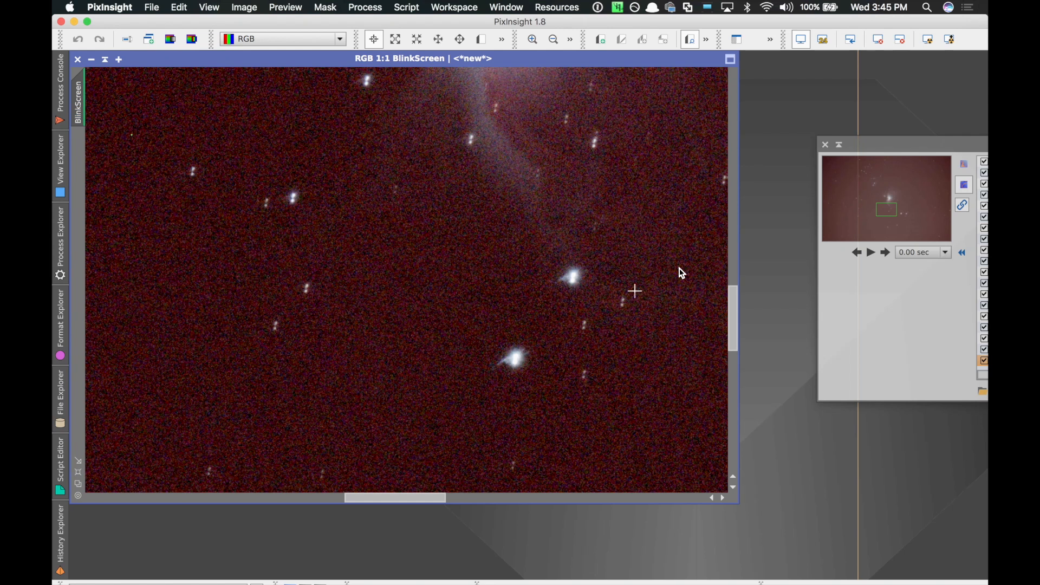
left_click_drag(435, 498, 511, 504)
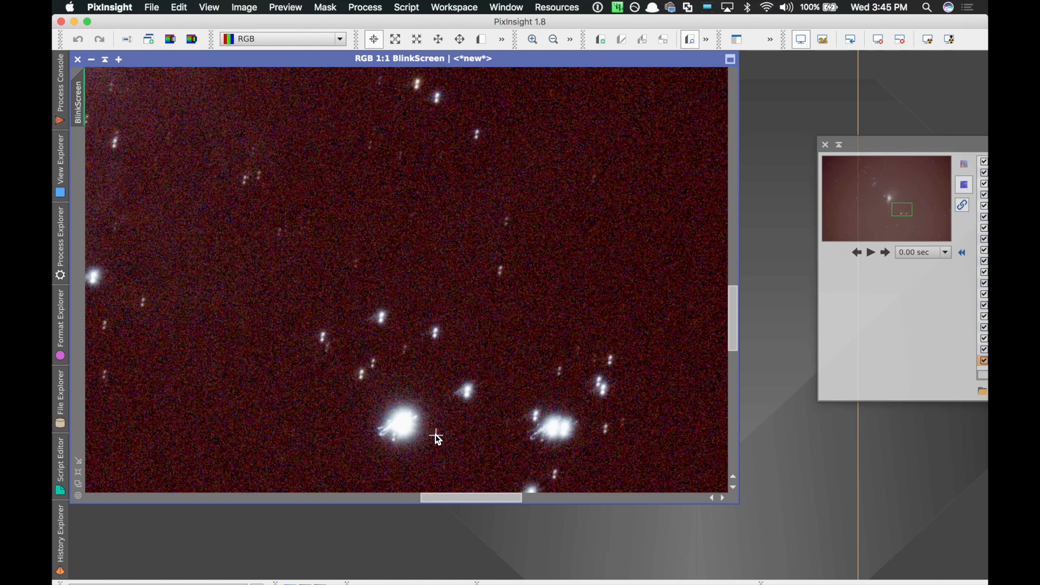
left_click_drag(733, 313, 732, 343)
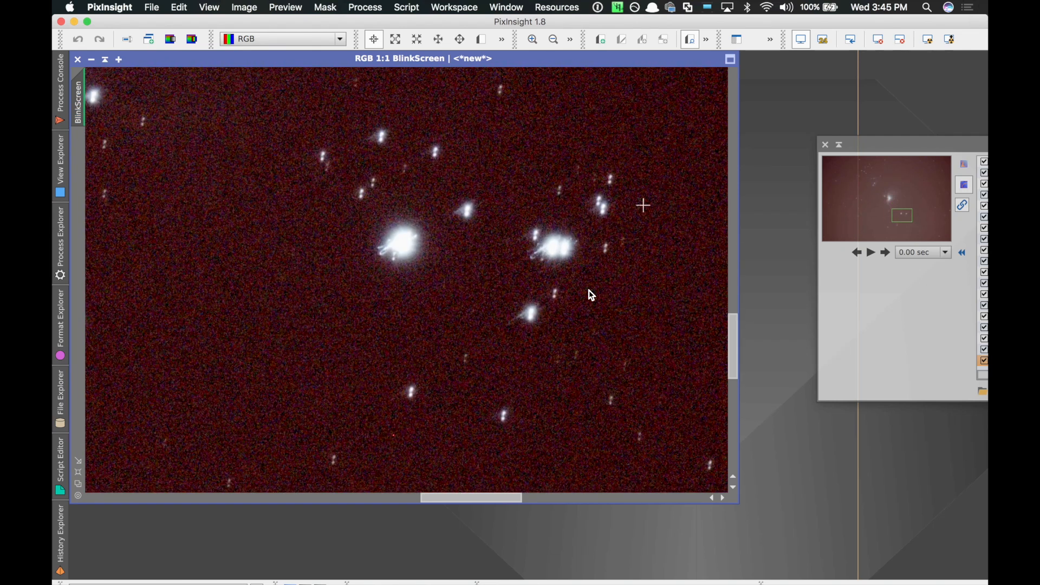
Step: Bring the Blink window back over the image and compare star shapes in frames _MG_8294, _MG_8282, _MG_8288 and _MG_8292
left_click(942, 152)
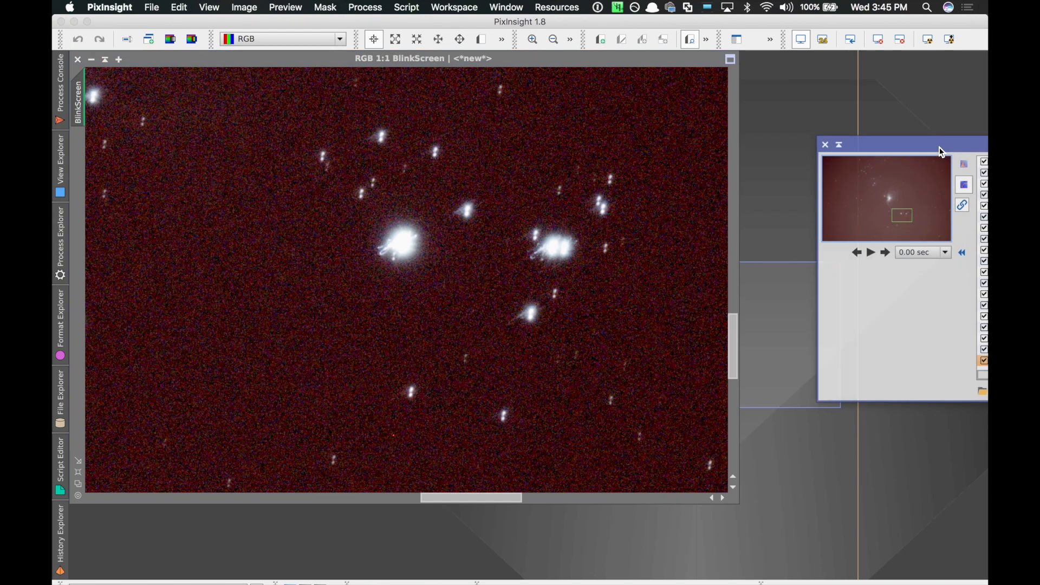
left_click_drag(942, 153, 596, 168)
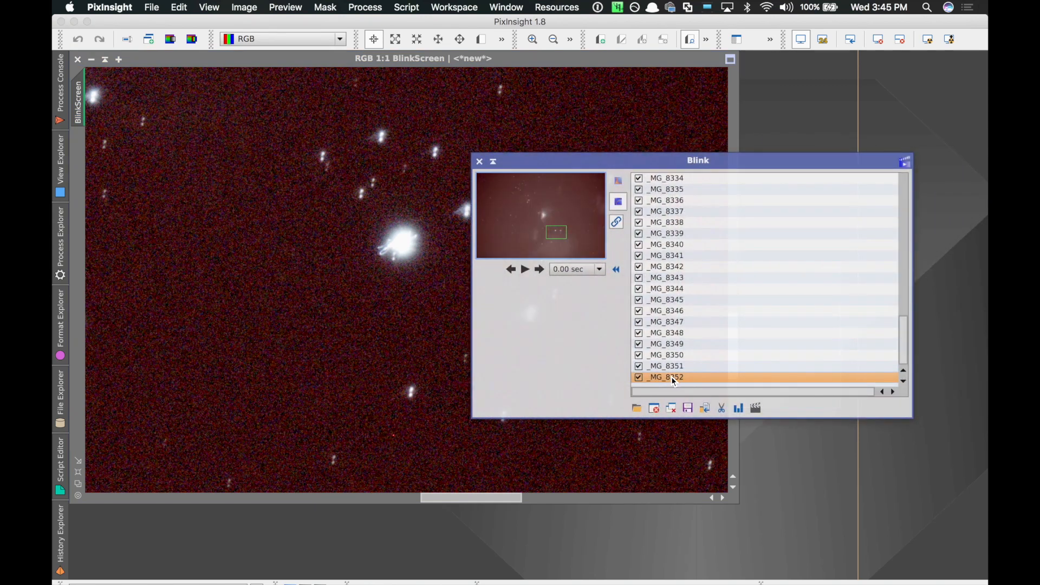
left_click_drag(903, 336, 906, 192)
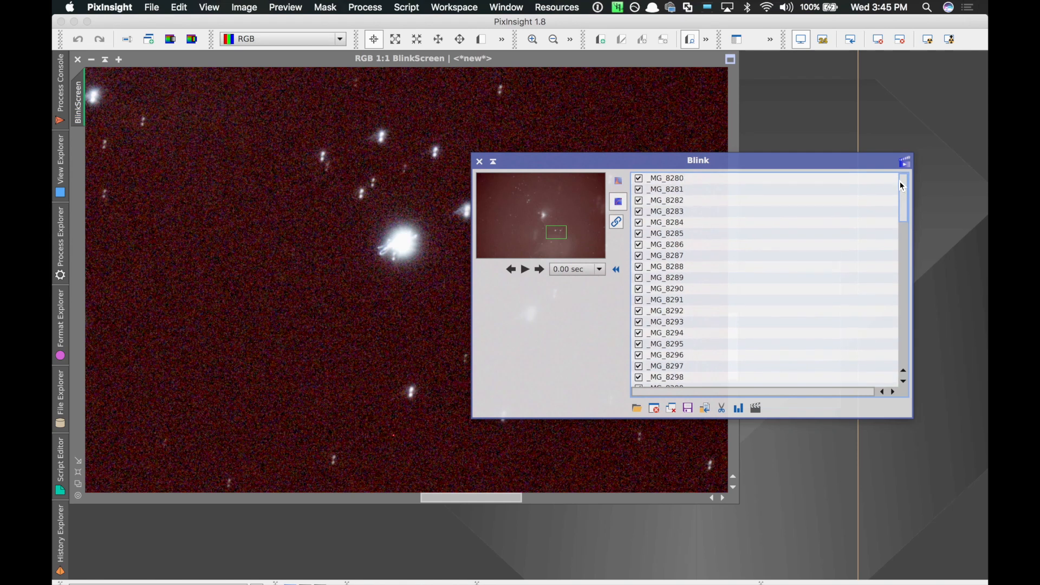
left_click(716, 301)
left_click(723, 334)
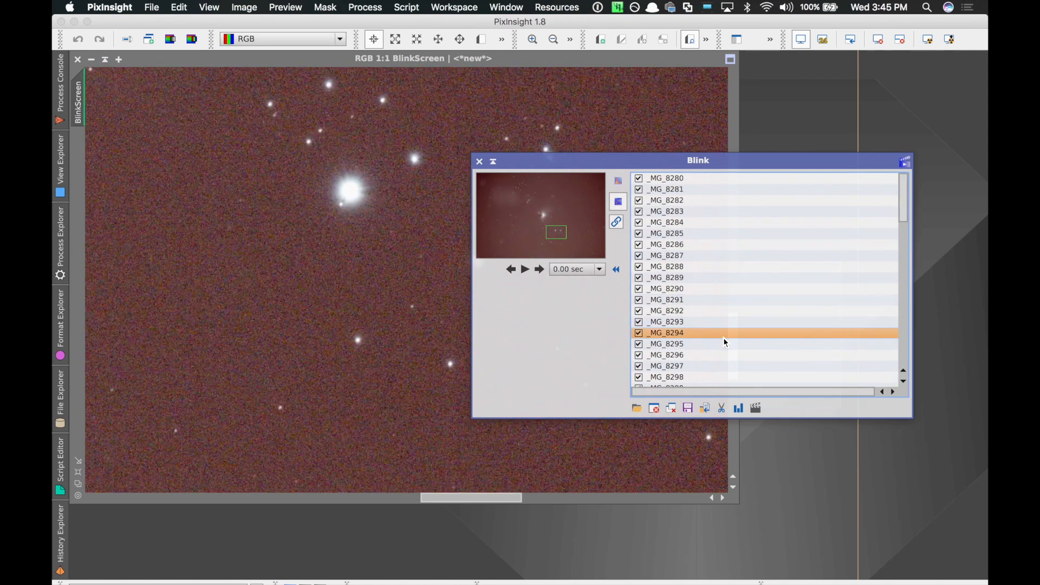
left_click(746, 200)
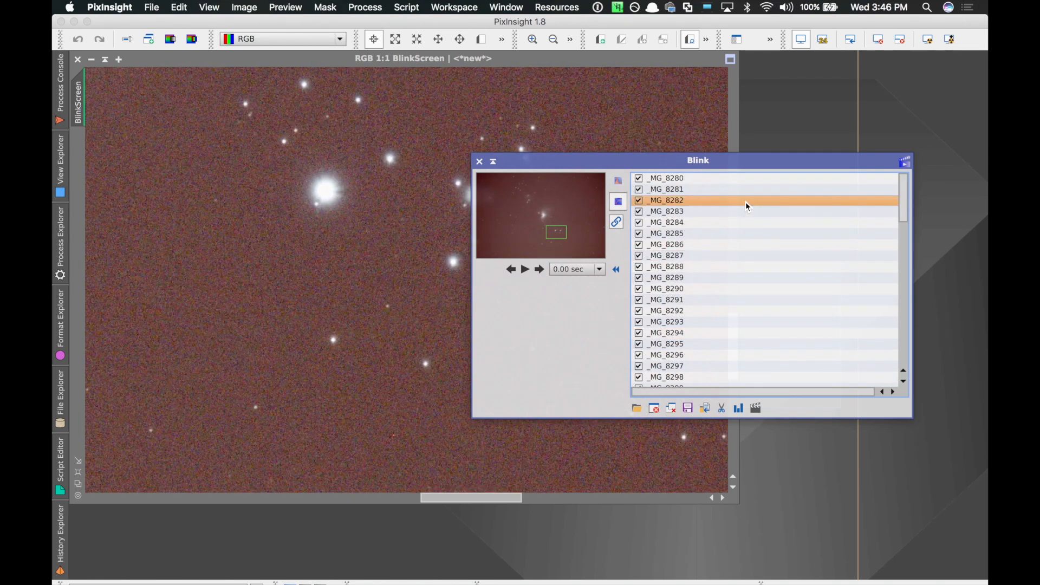
left_click(745, 190)
left_click(748, 177)
left_click(743, 267)
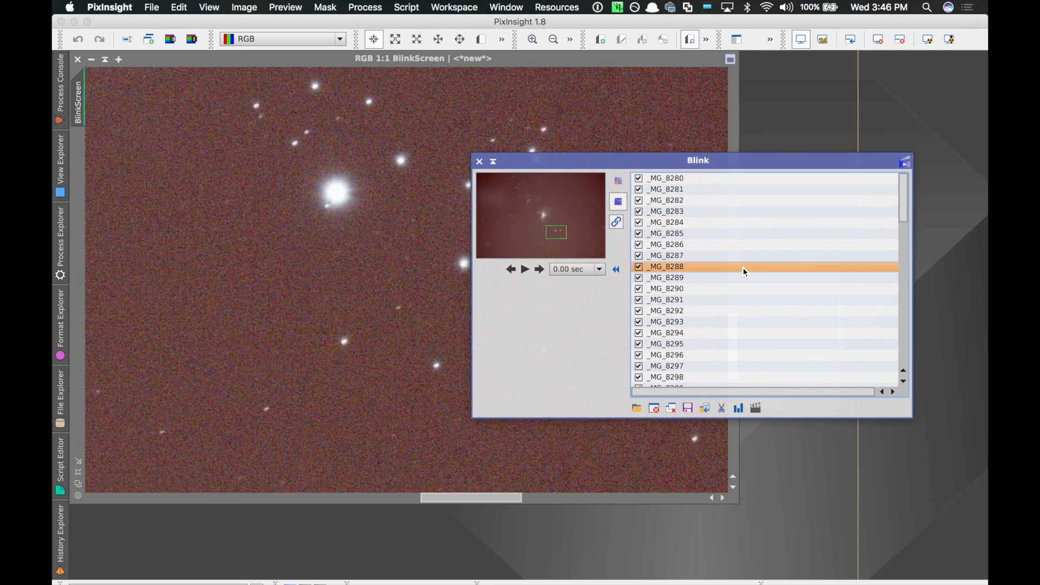
left_click(741, 333)
left_click(749, 311)
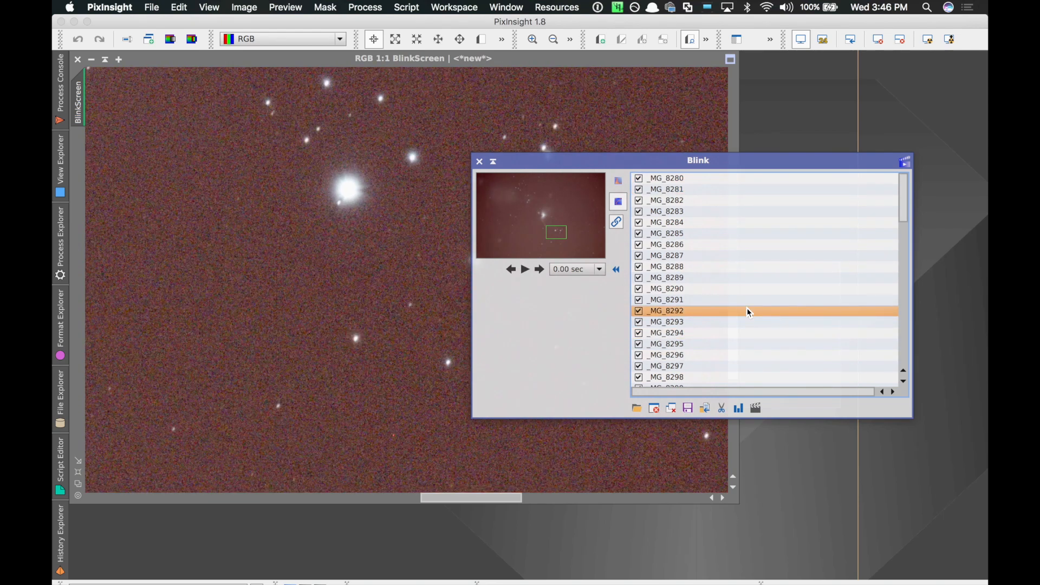
Step: Step back from _MG_8292 through the earlier frames and forward to _MG_8299, checking star shapes at 1:1
key("Up")
key("Up")
key("Up")
key("Up")
key("Up")
key("Up")
key("Down")
key("Down")
key("Down")
key("Down")
key("Down")
key("Down")
key("Down")
key("Down")
key("Down")
key("Down")
key("Down")
key("Down")
key("Down")
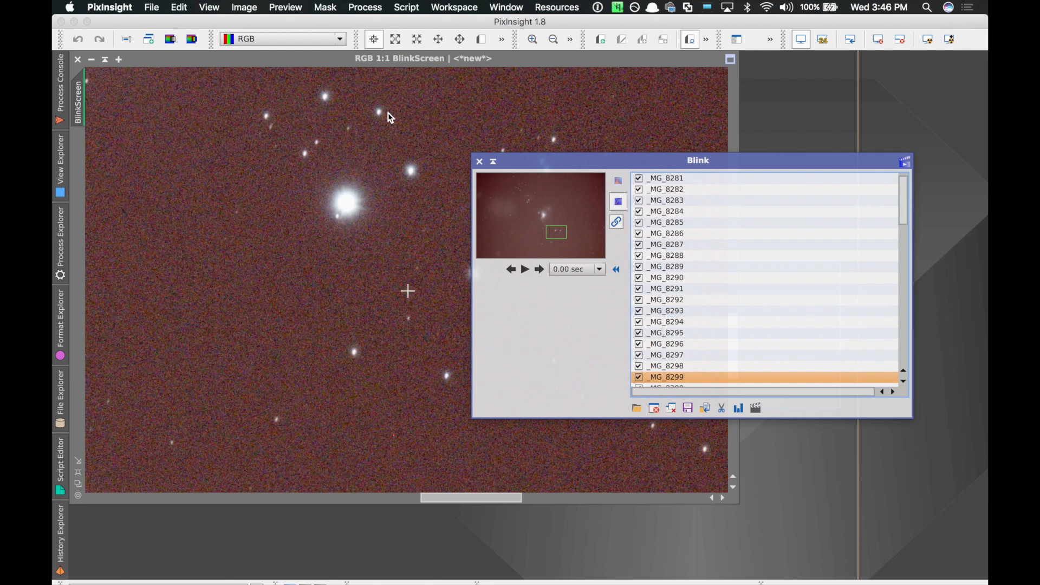
Step: Zoom the blink image out to 1:6 to view the whole _MG_8299 frame
left_click(332, 65)
key("super+minus")
key("super+minus")
key("super+minus")
key("super+minus")
key("super+minus")
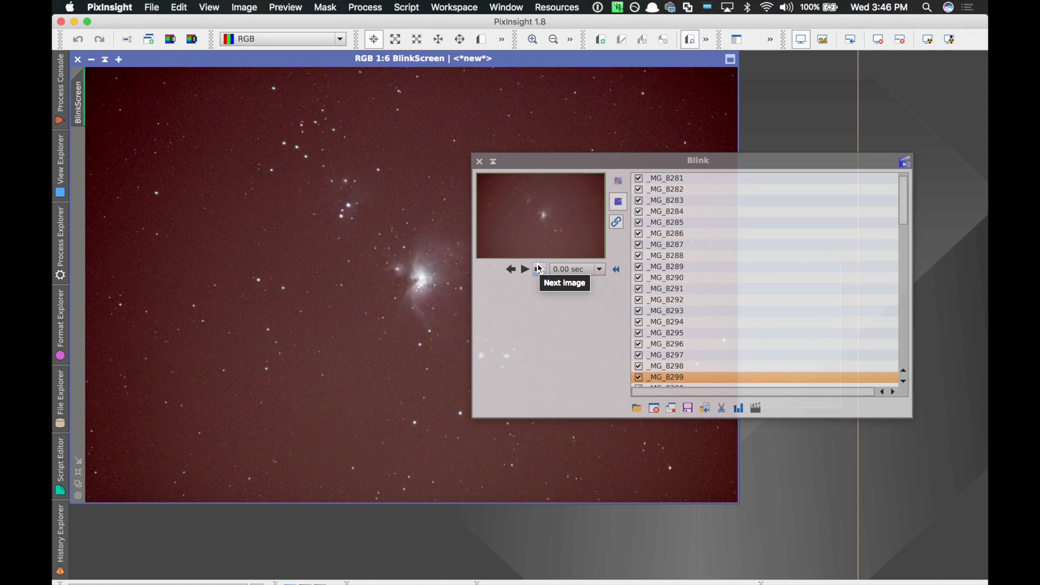
Step: Close the Blink process and its BlinkScreen image, leaving the workspace empty
left_click_drag(906, 211, 785, 158)
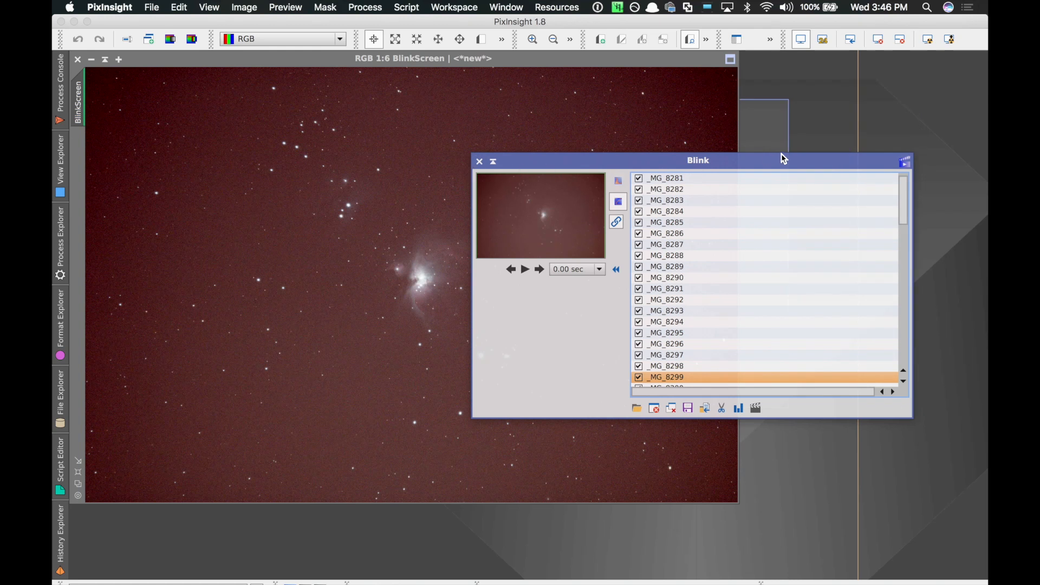
left_click(479, 162)
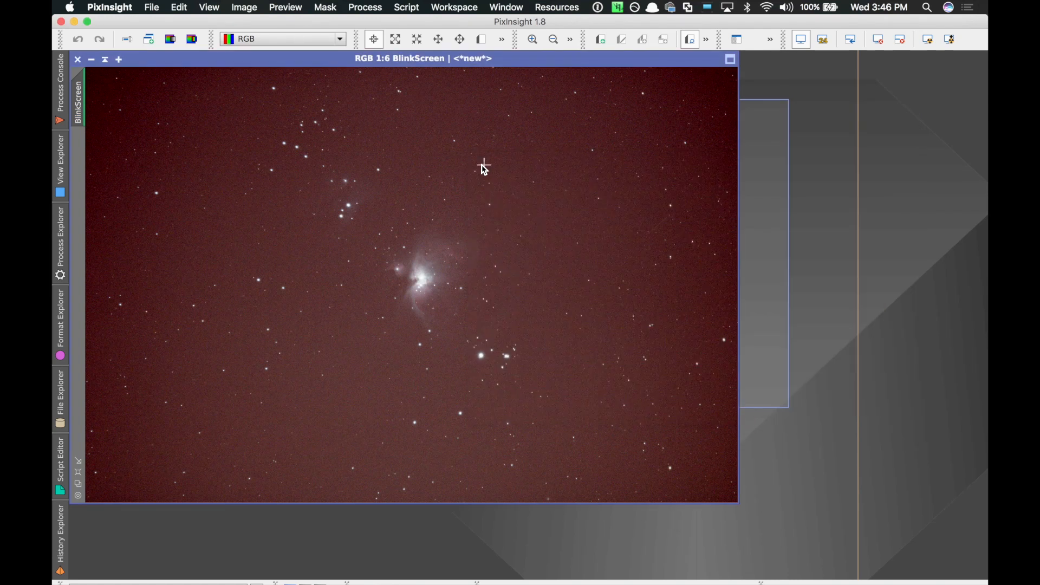
left_click(77, 60)
left_click(125, 6)
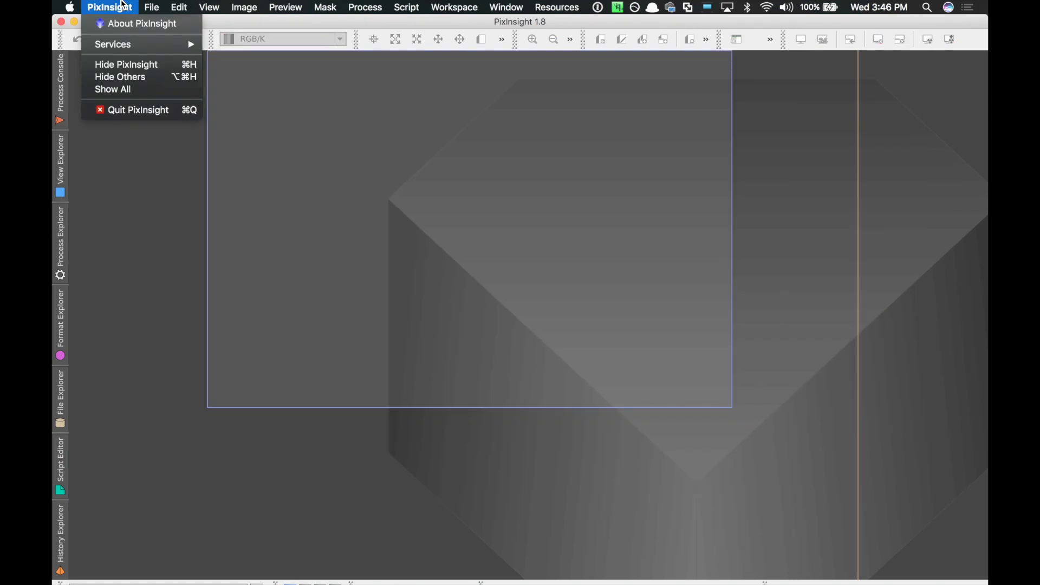
left_click(161, 6)
Step: Apply the Pure Raw preset to the DSLR_RAW format preferences and accept it
left_click(62, 193)
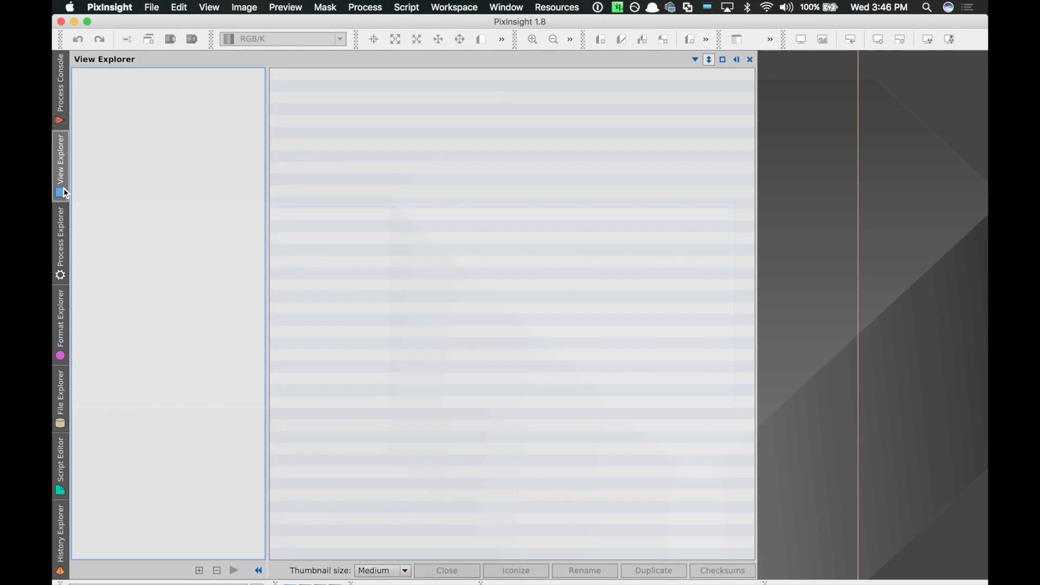
left_click(61, 242)
left_click(59, 324)
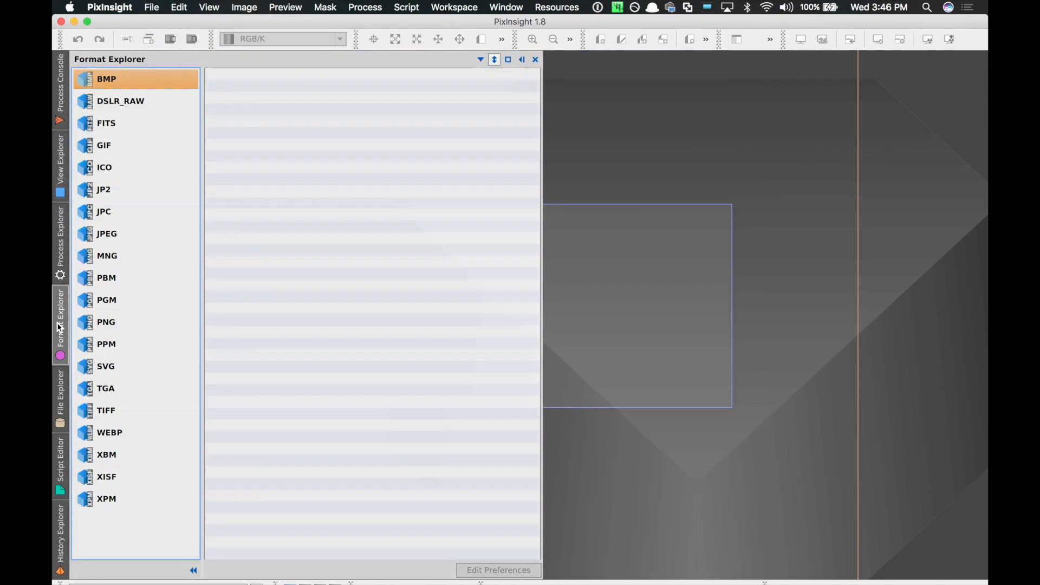
left_click(141, 102)
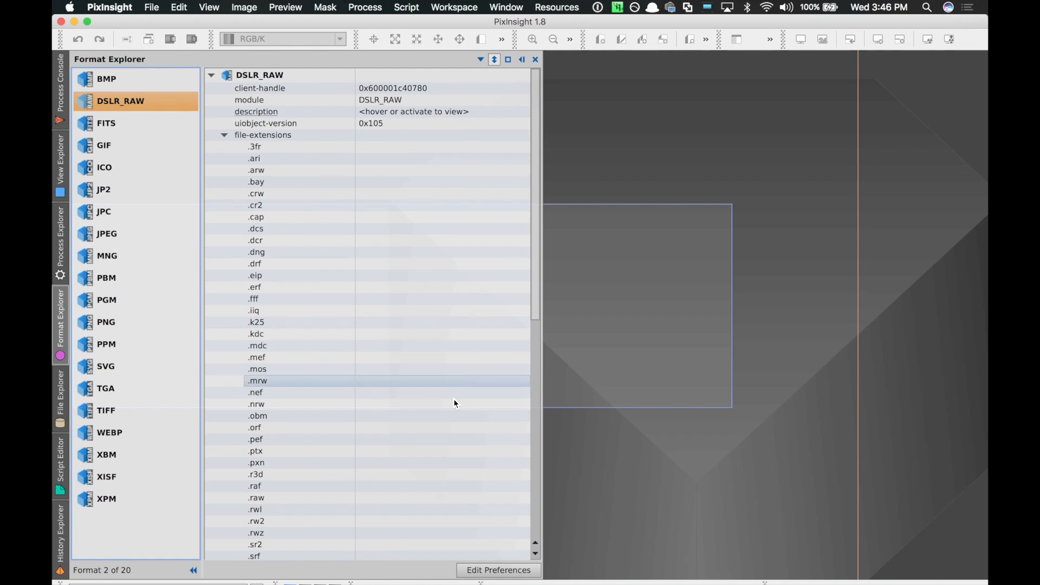
left_click(509, 570)
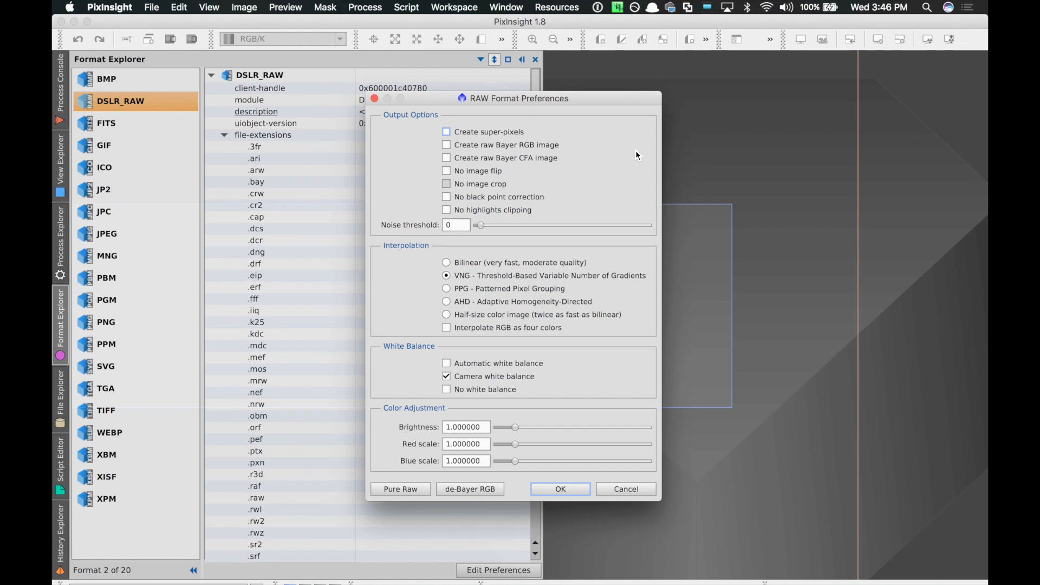
left_click(405, 489)
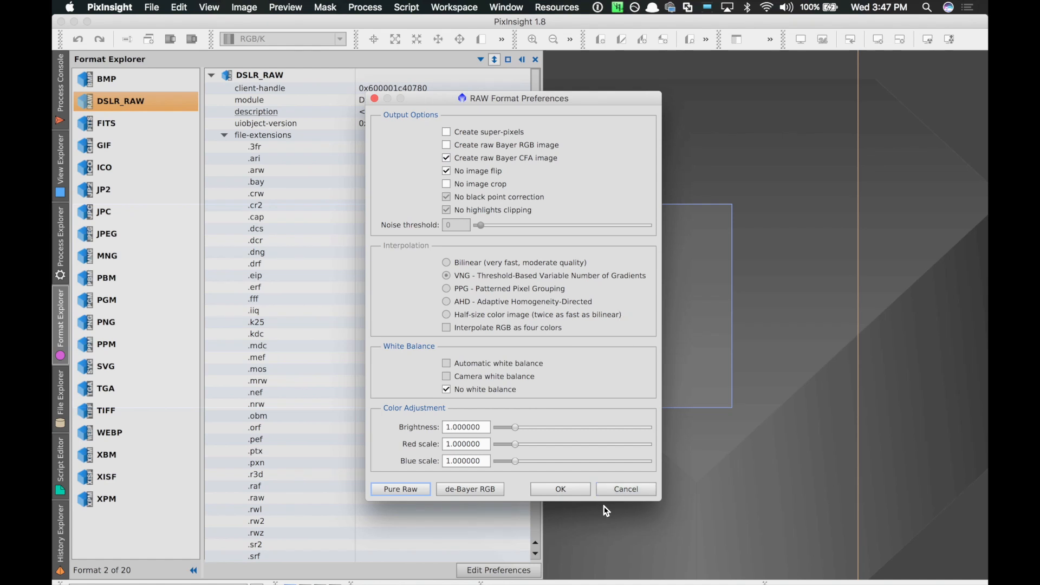
left_click(582, 490)
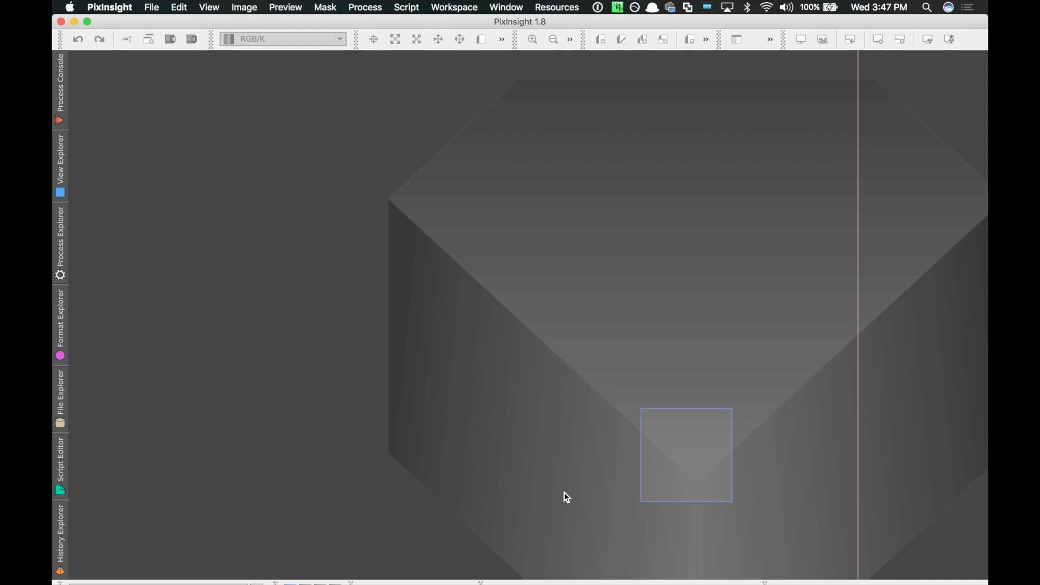
Step: Launch the BatchPreprocessing script from the batch processing scripts
left_click(381, 5)
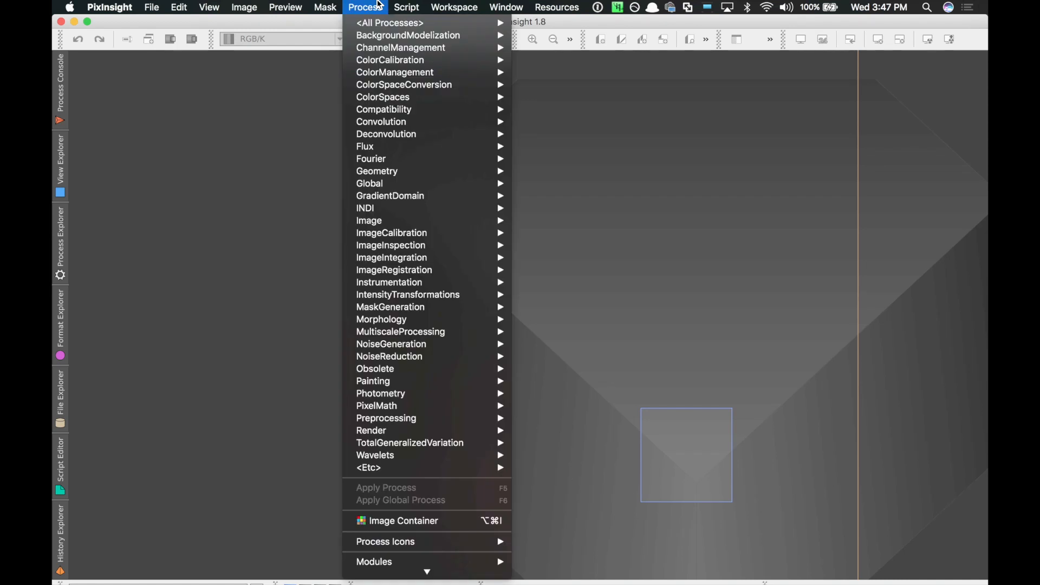
mouse_move(400, 8)
mouse_move(413, 61)
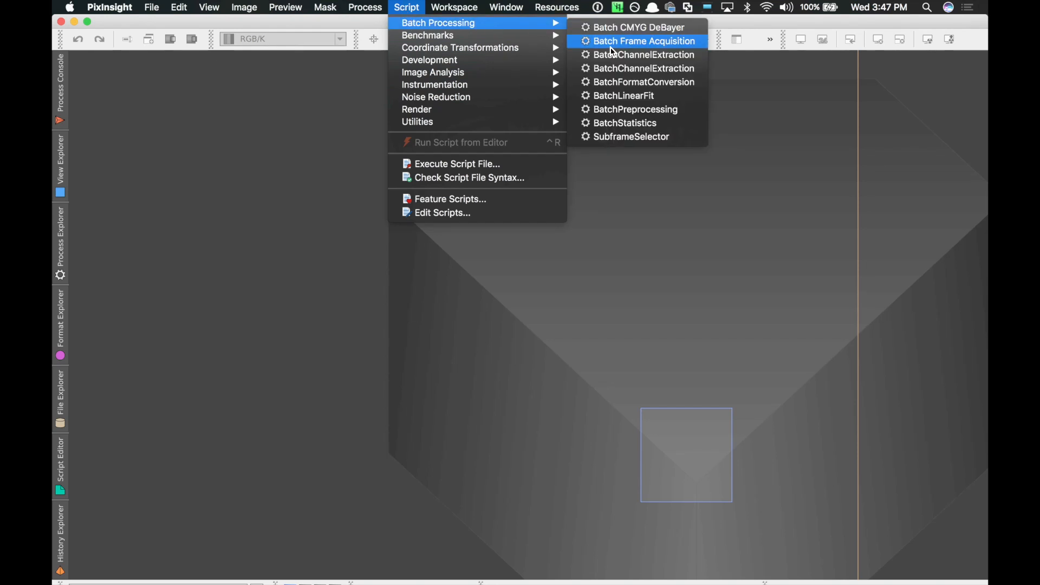
left_click(623, 111)
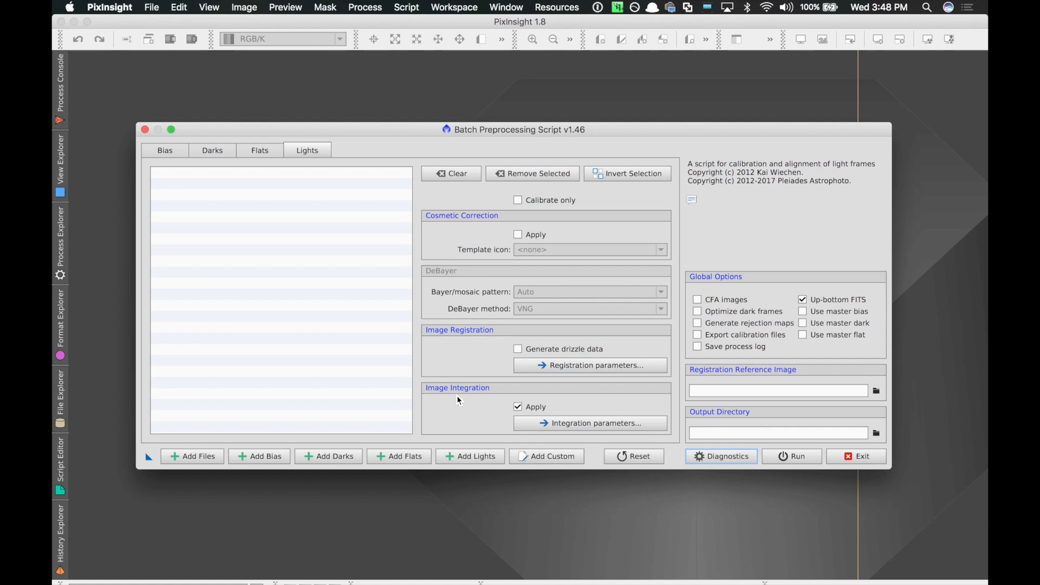
Step: Add light frames _MG_8280.CR2 through _MG_8351.CR2 from the lights folder, leaving out _MG_8352.CR2
left_click(457, 456)
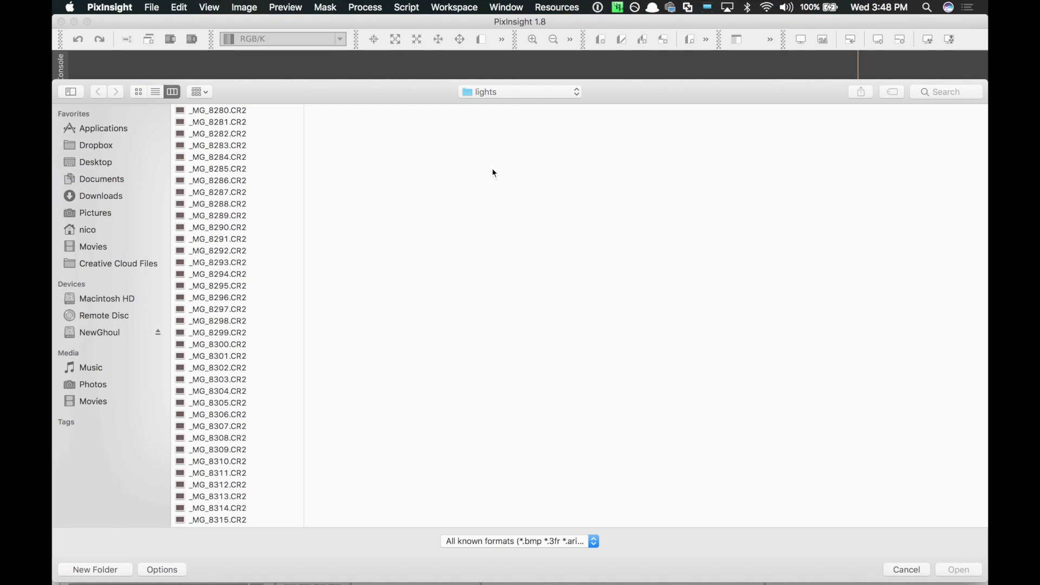
left_click(254, 111)
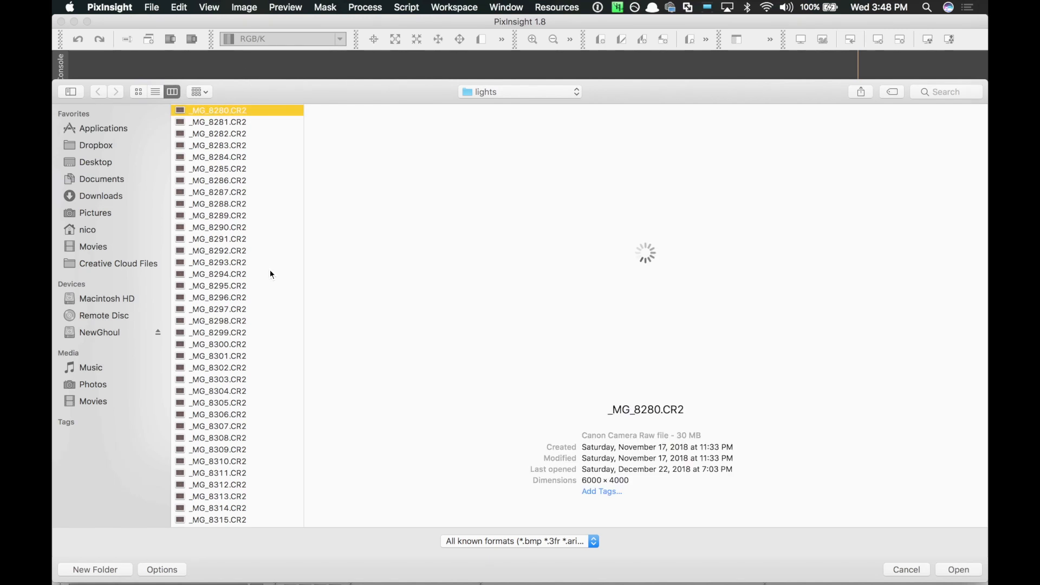
scroll(273, 438, "down", 3)
scroll(302, 364, "down", 6)
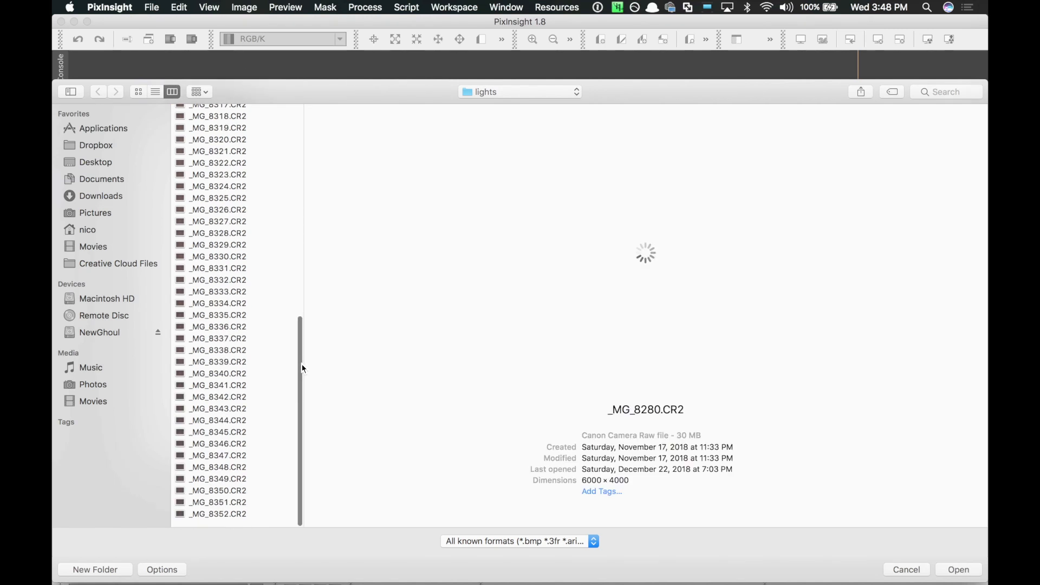
left_click(255, 522, "shift")
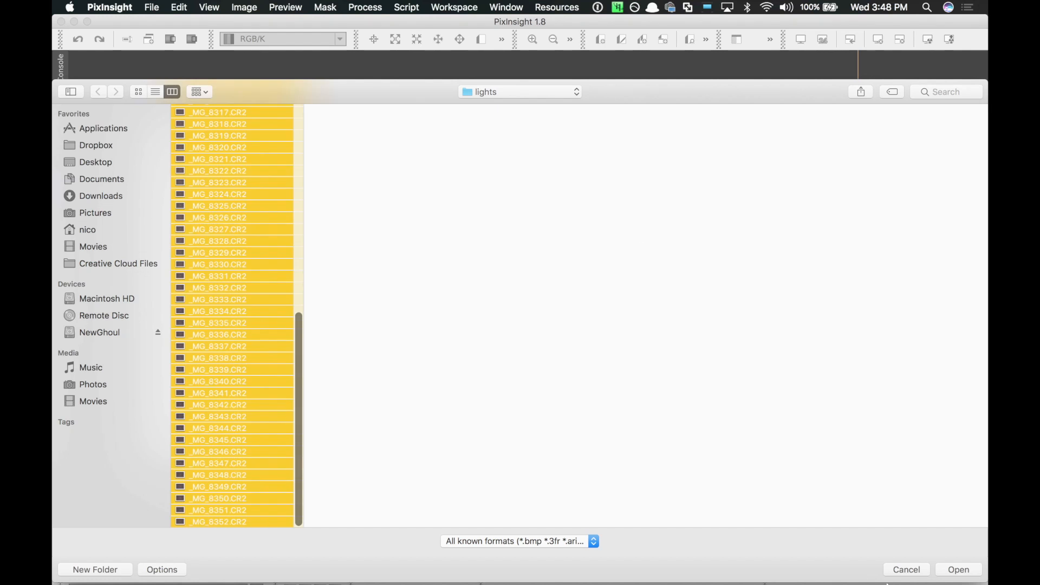
left_click(271, 510, "super")
left_click(269, 520, "super")
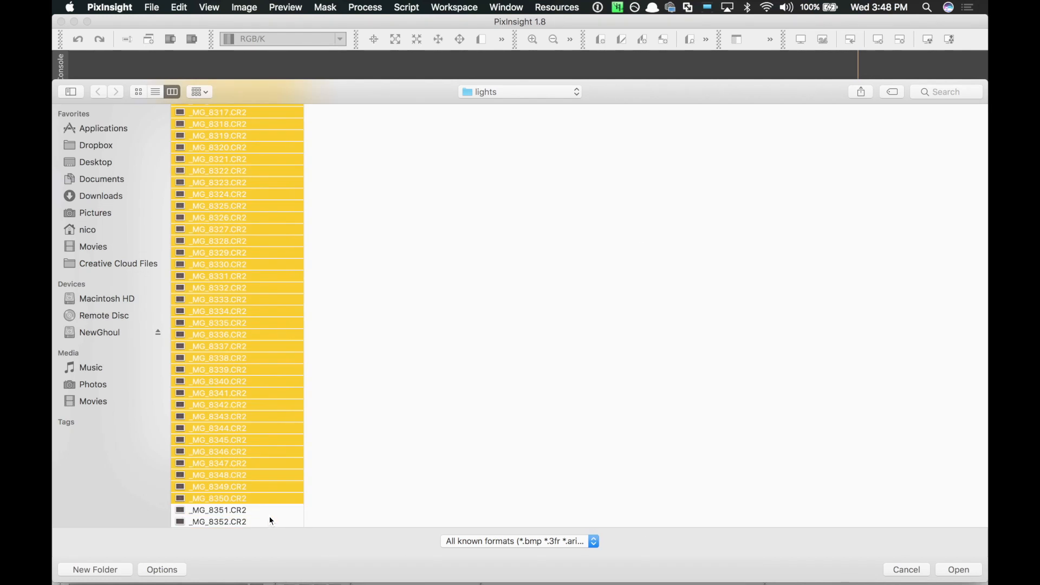
left_click(269, 511, "super")
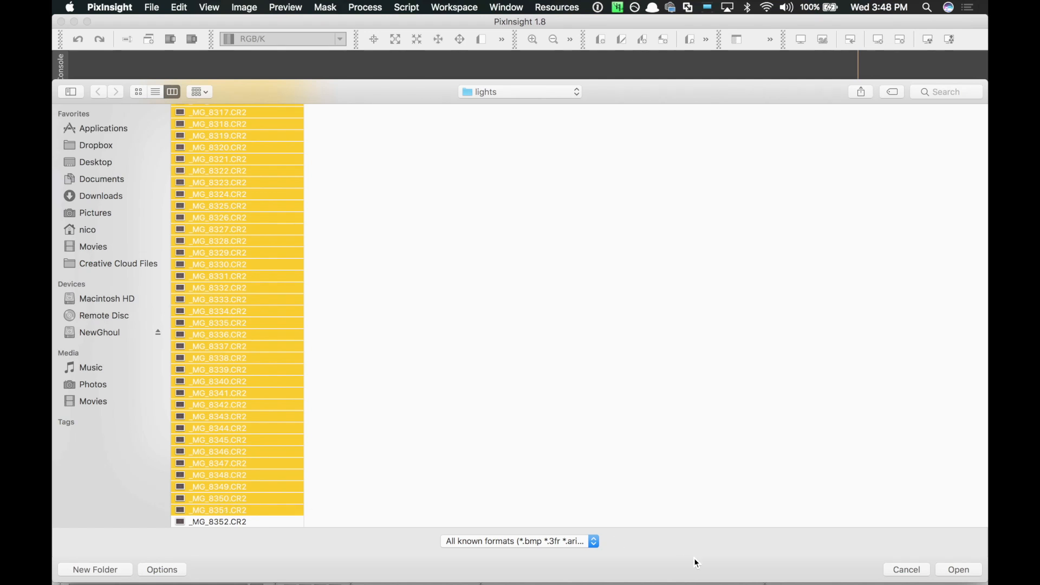
left_click(956, 570)
Step: Add flat frames _MG_8112.CR2 through _MG_8140.CR2 from the flats folder in m42-at60ed
left_click(253, 149)
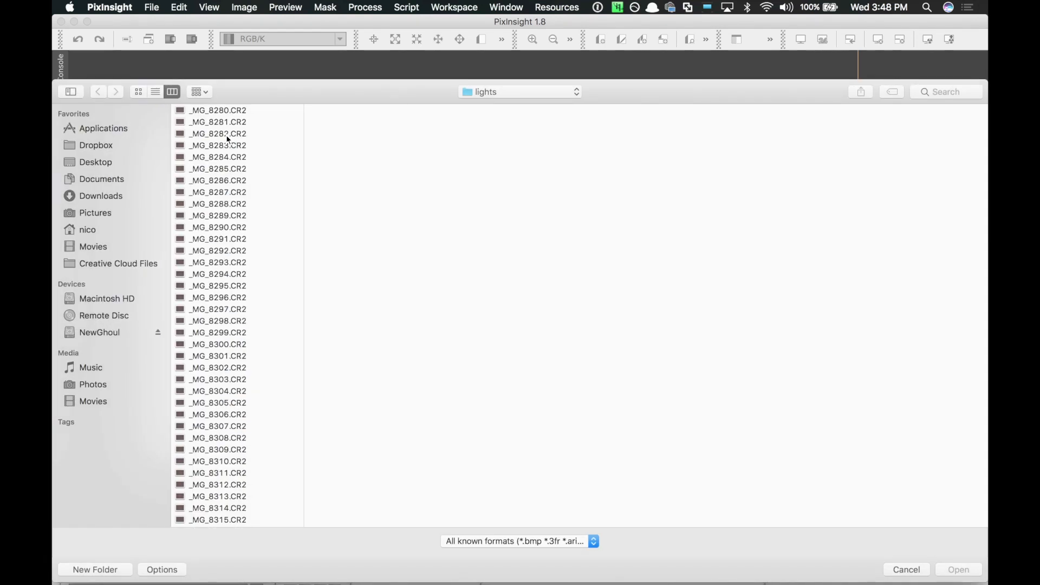
left_click(483, 93)
left_click(489, 103)
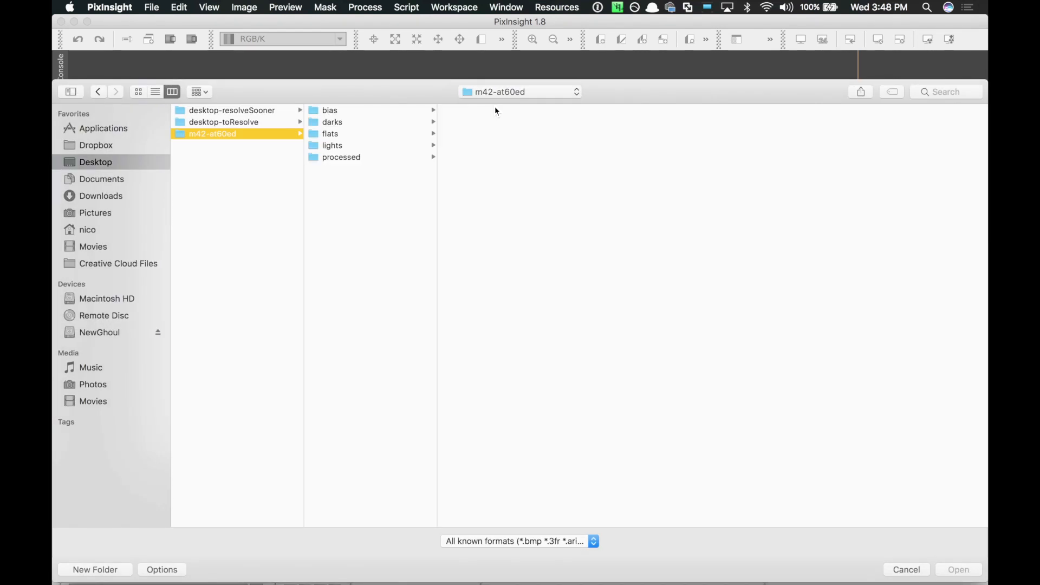
left_click(337, 134)
left_click(522, 93)
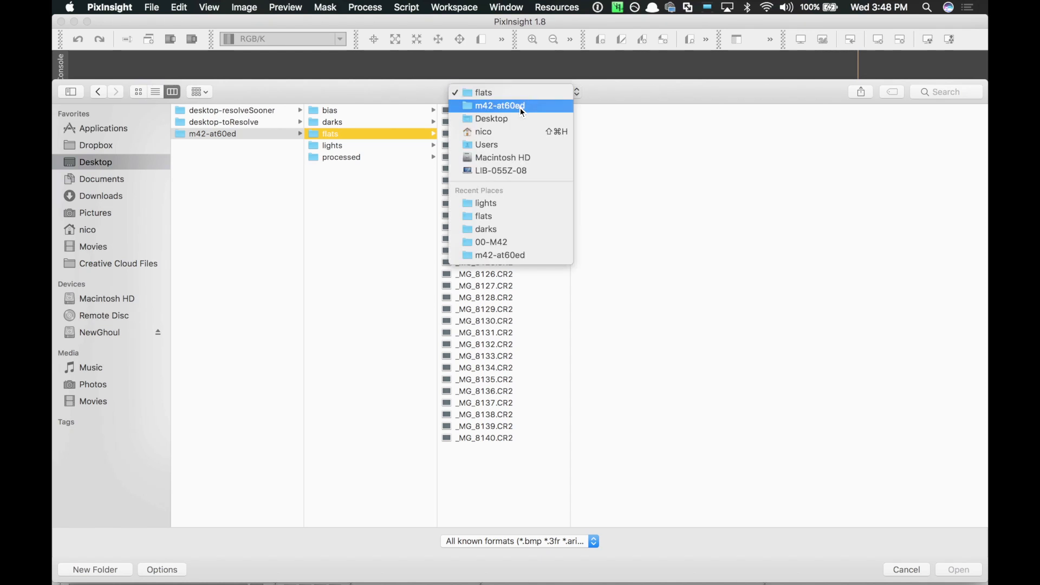
left_click(528, 93)
left_click(527, 158)
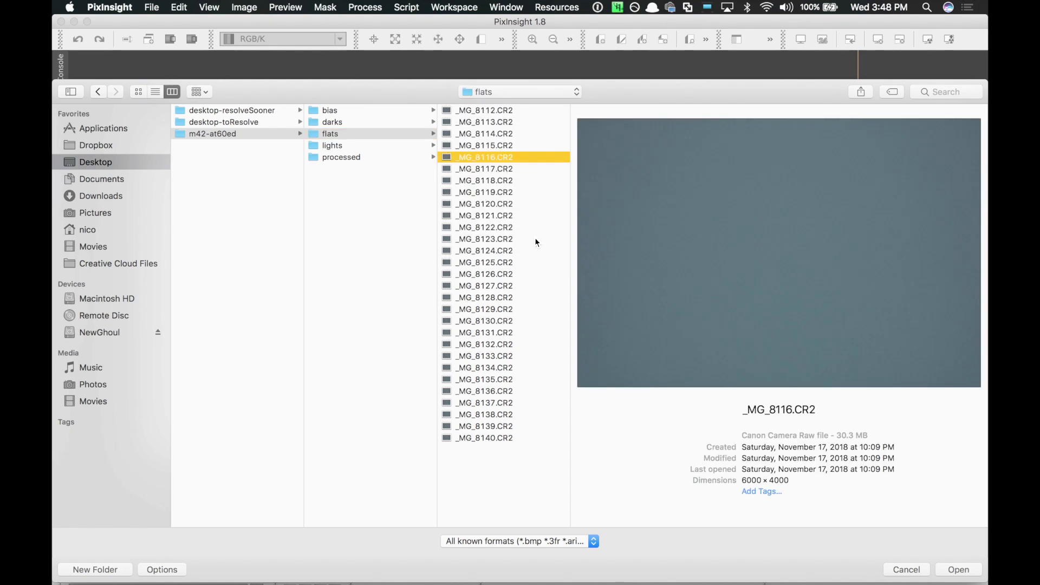
left_click(526, 111)
left_click(509, 425, "shift")
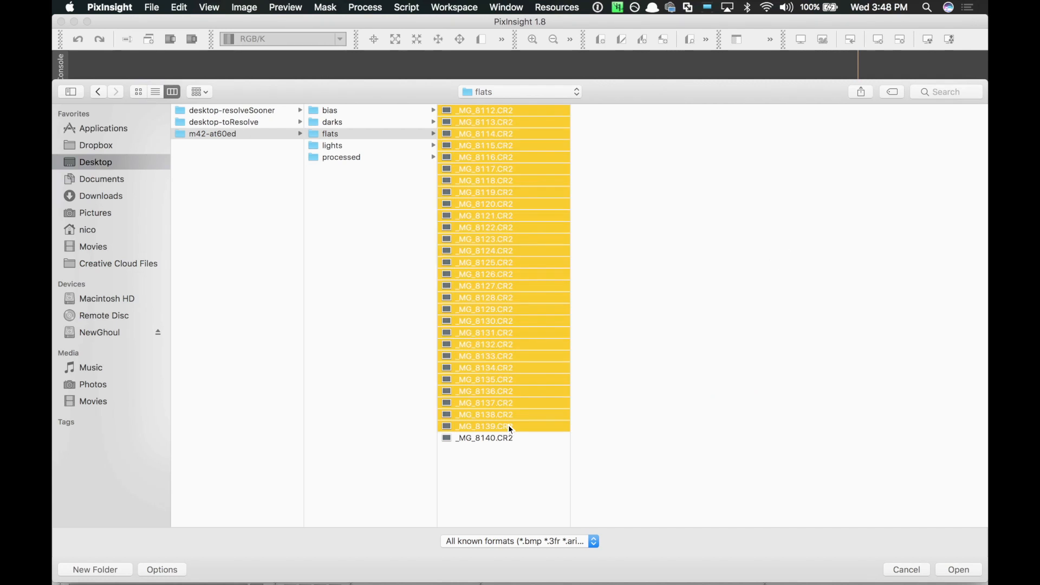
left_click(509, 439, "shift")
left_click(960, 570)
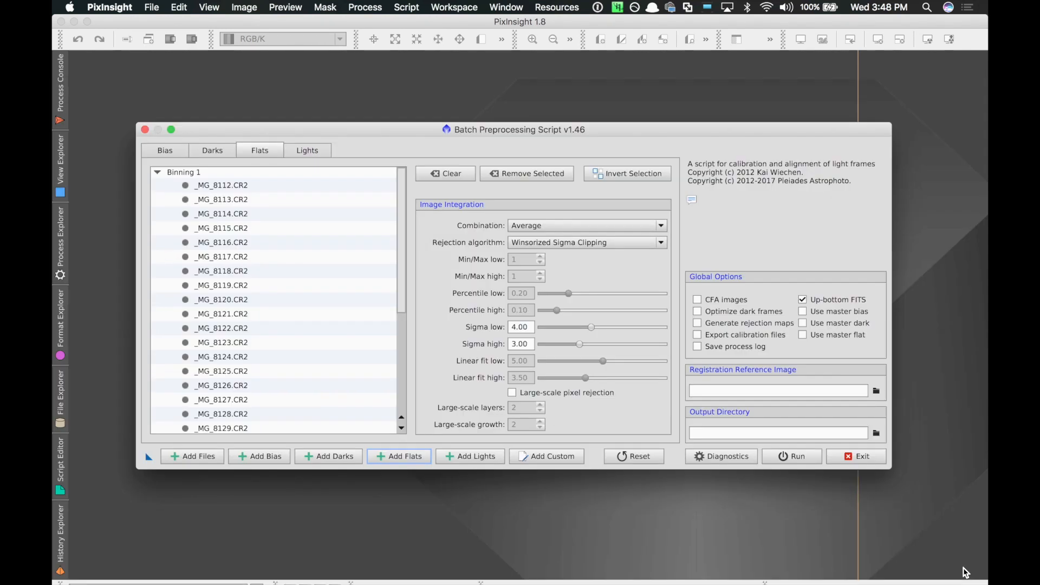
Step: Add dark frames _MG_8241.CR2 through _MG_8265.CR2 from the darks folder in m42-at60ed
left_click(212, 150)
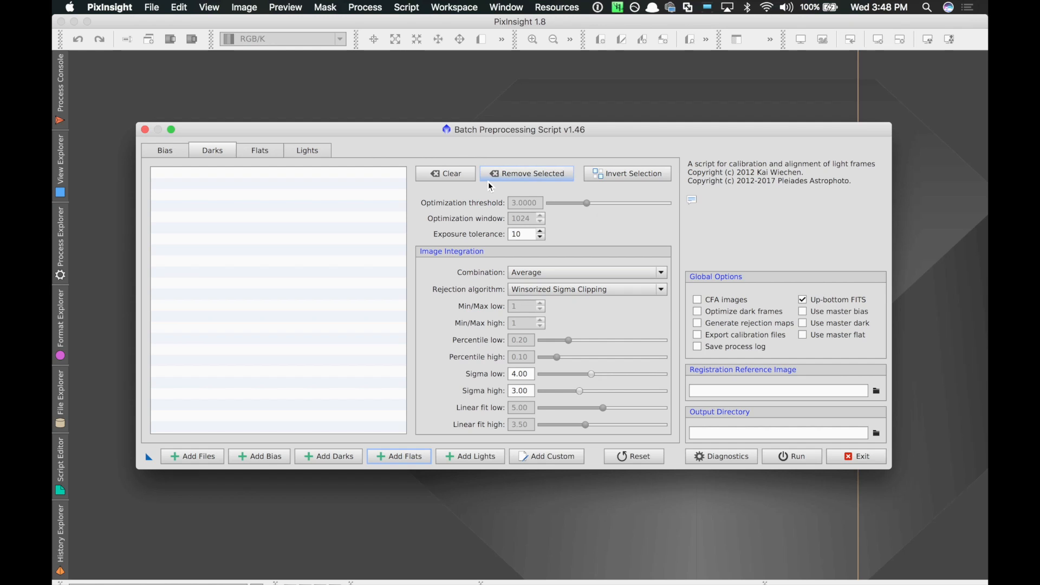
left_click(328, 456)
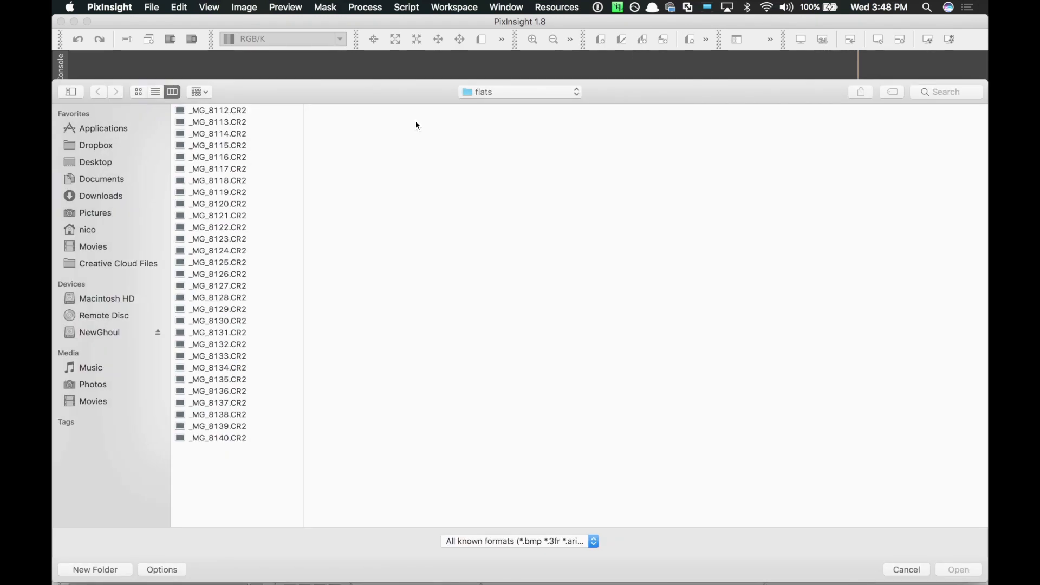
left_click(506, 90)
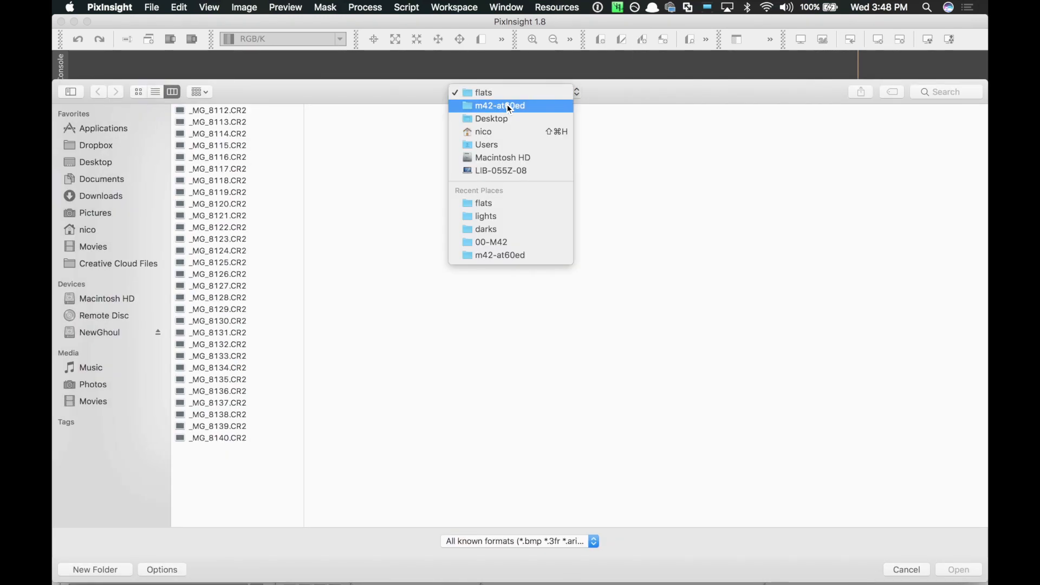
left_click(509, 106)
left_click(364, 123)
left_click(480, 120)
left_click(481, 111)
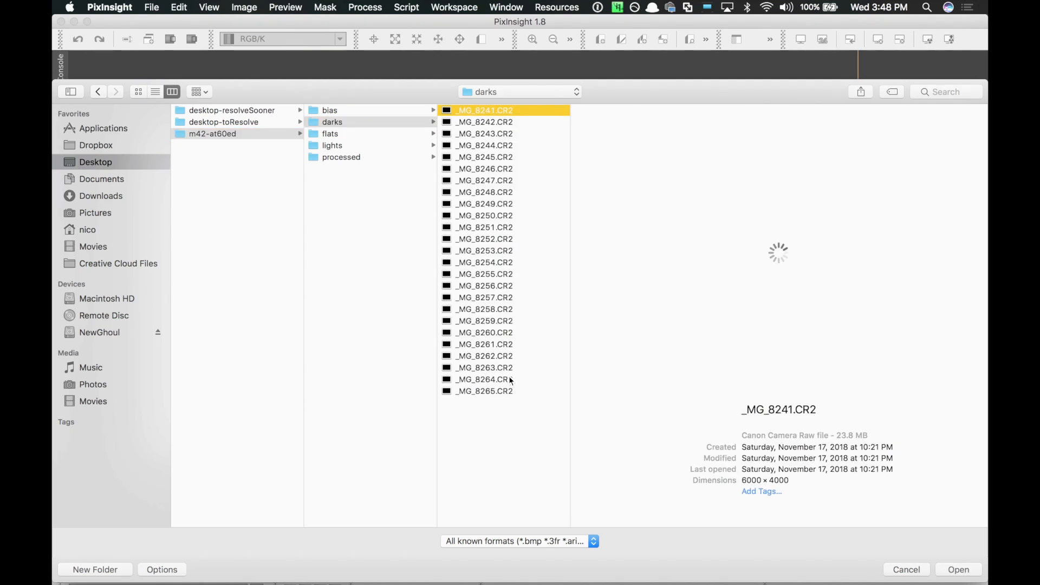
left_click(509, 391, "shift")
key("Return")
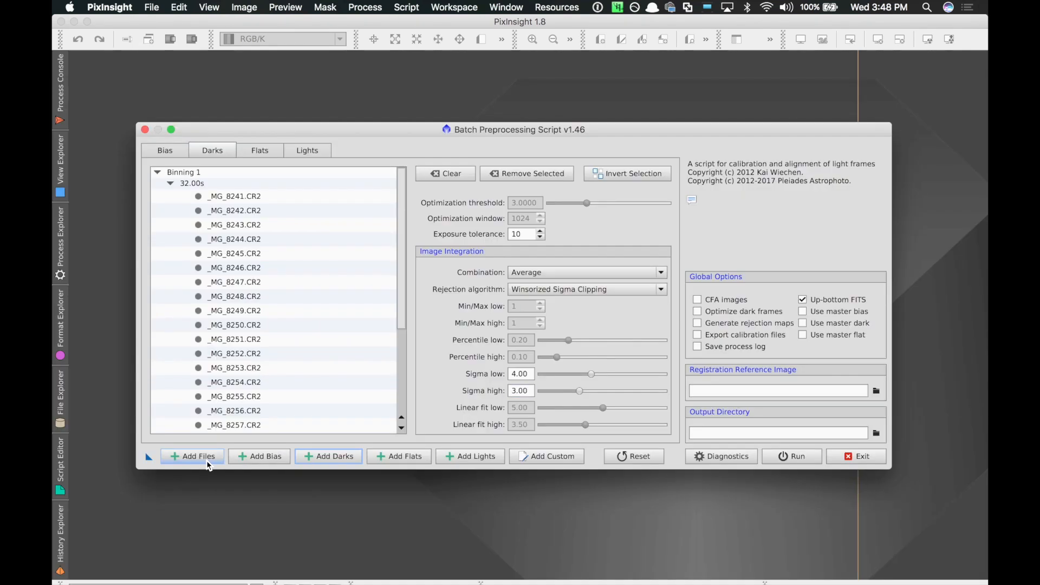
Step: Add bias frames _MG_8141.CR2 through _MG_8240.CR2 from the bias folder in m42-at60ed
left_click(181, 154)
left_click(281, 456)
left_click(495, 93)
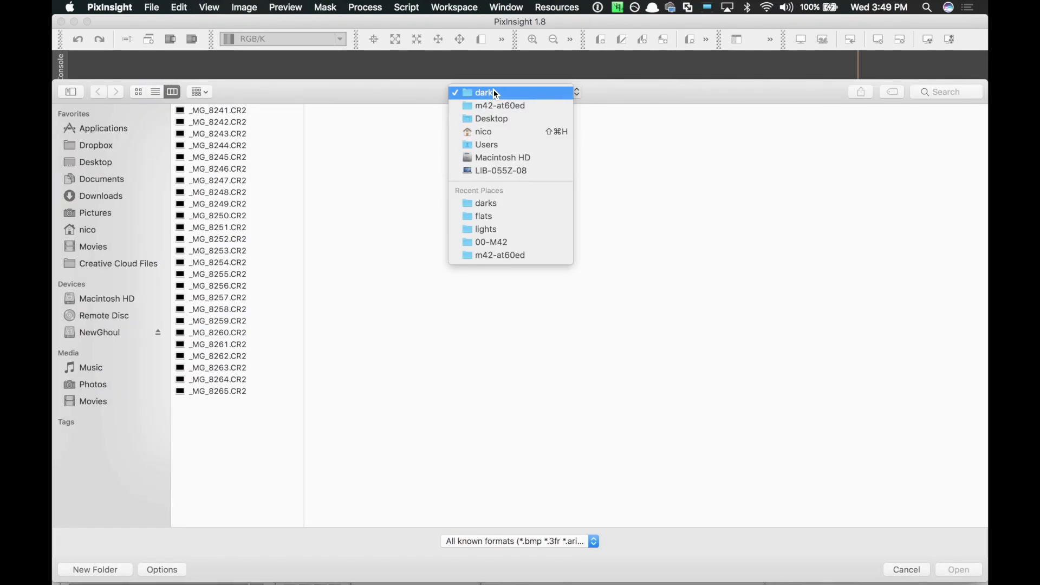
left_click(505, 106)
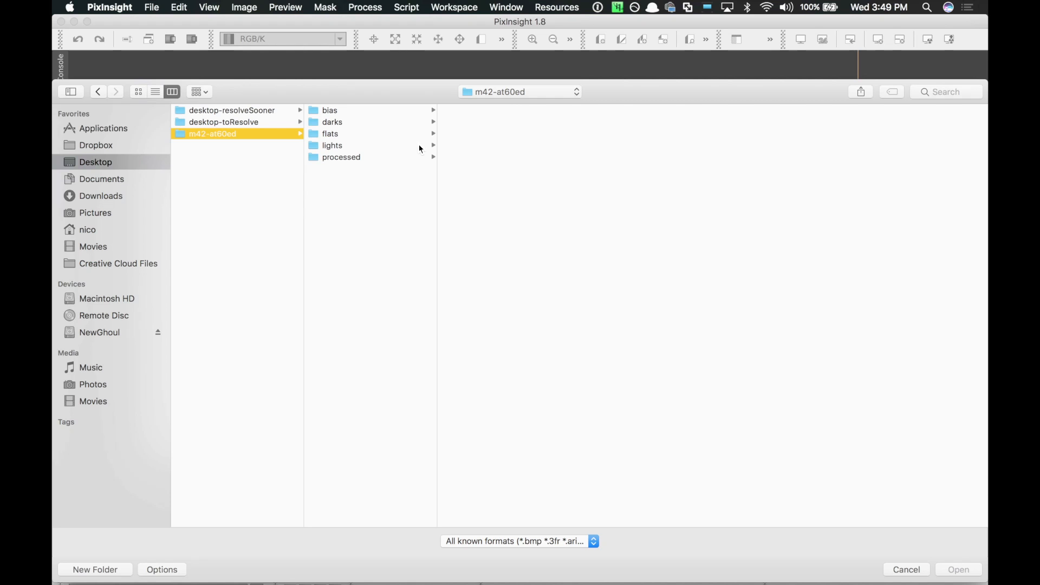
left_click(372, 111)
left_click(496, 110)
scroll(535, 360, "down", 15)
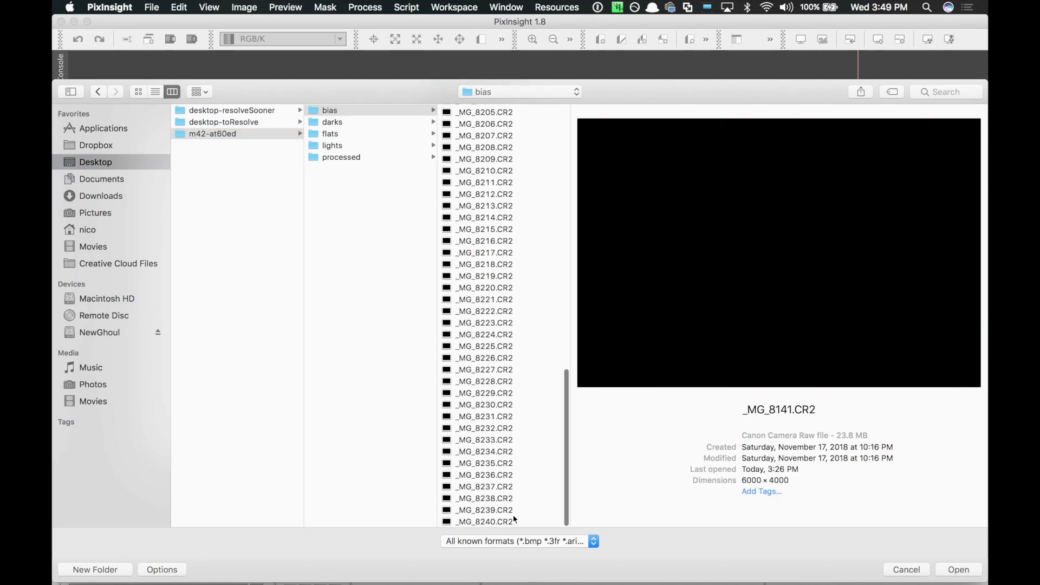
left_click(512, 521, "shift")
left_click(960, 570)
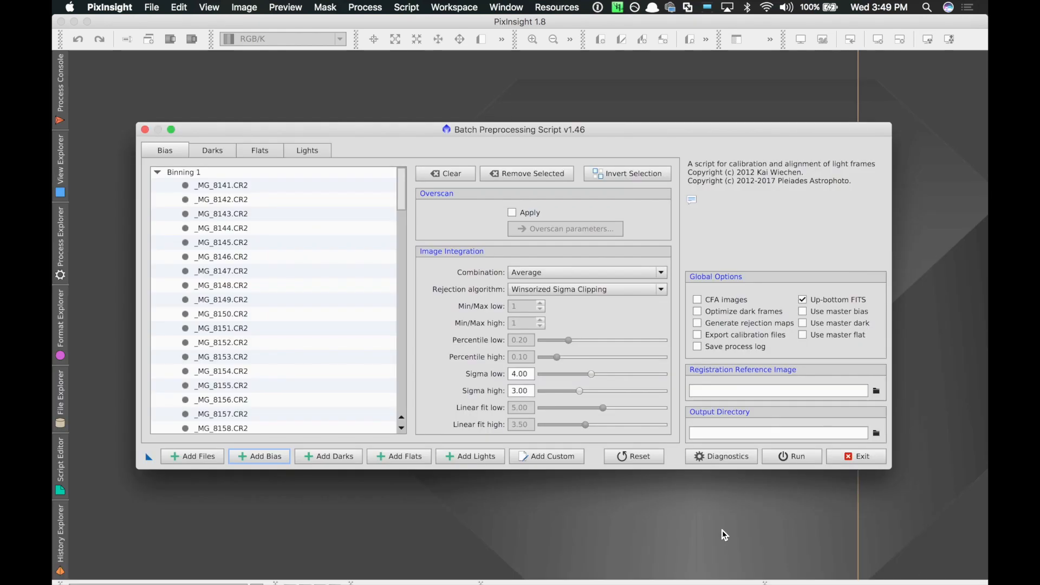
Step: Set the rejection algorithm for the light frames' image integration to Linear Fit Clipping
left_click(217, 151)
left_click(255, 149)
left_click(305, 157)
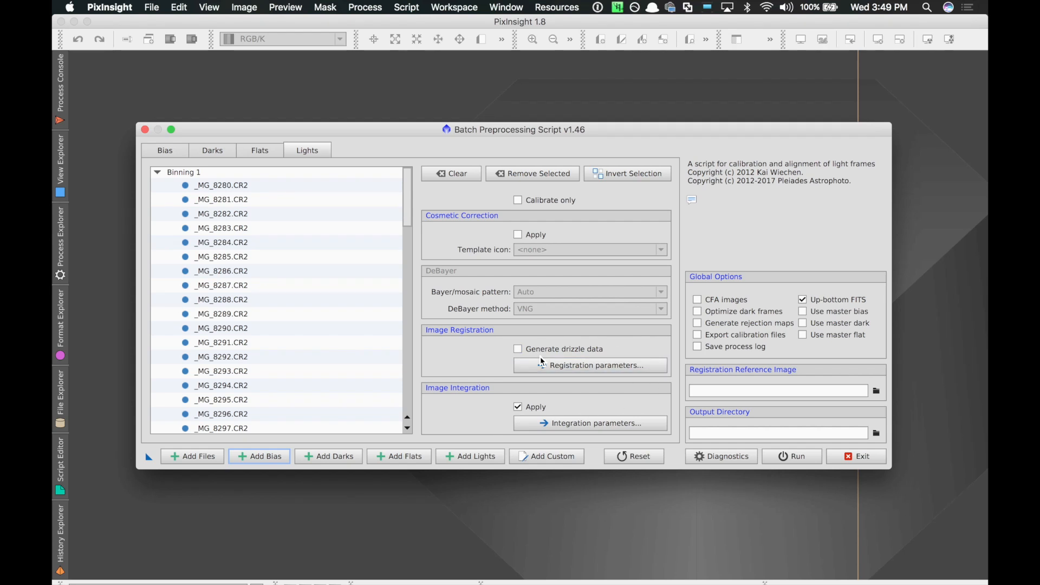
left_click(564, 425)
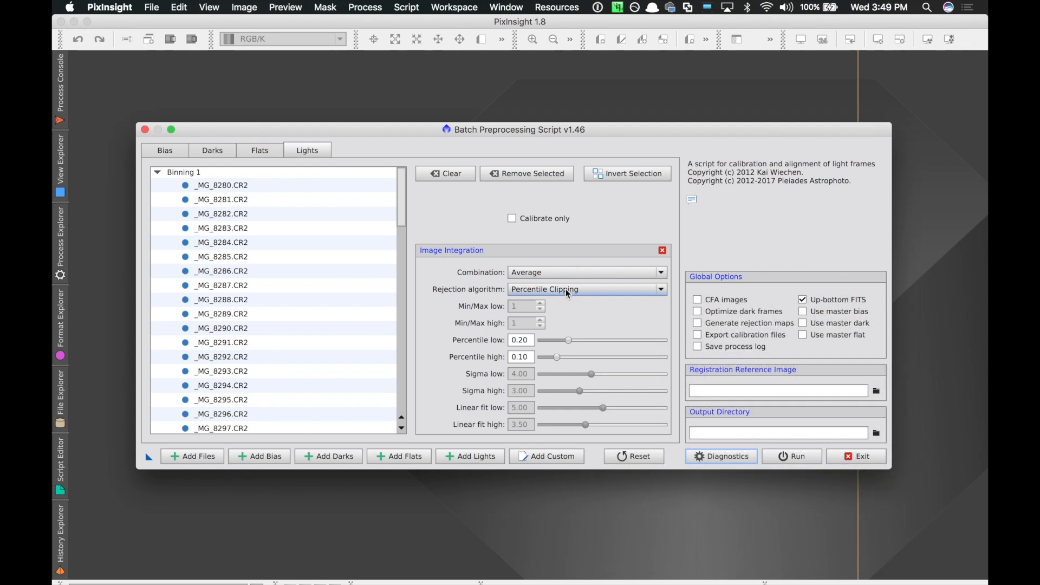
mouse_move(567, 292)
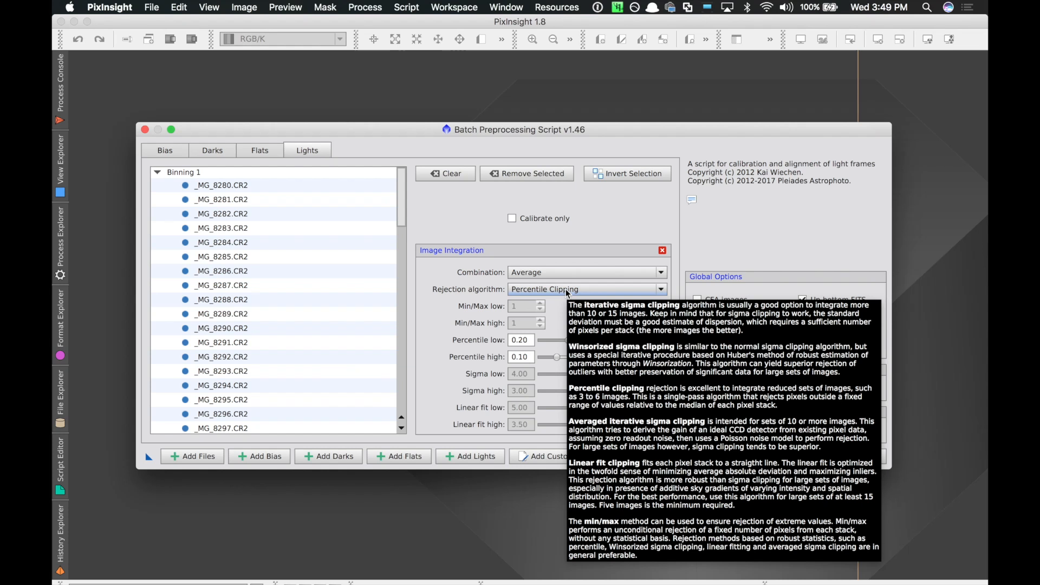
left_click(566, 289)
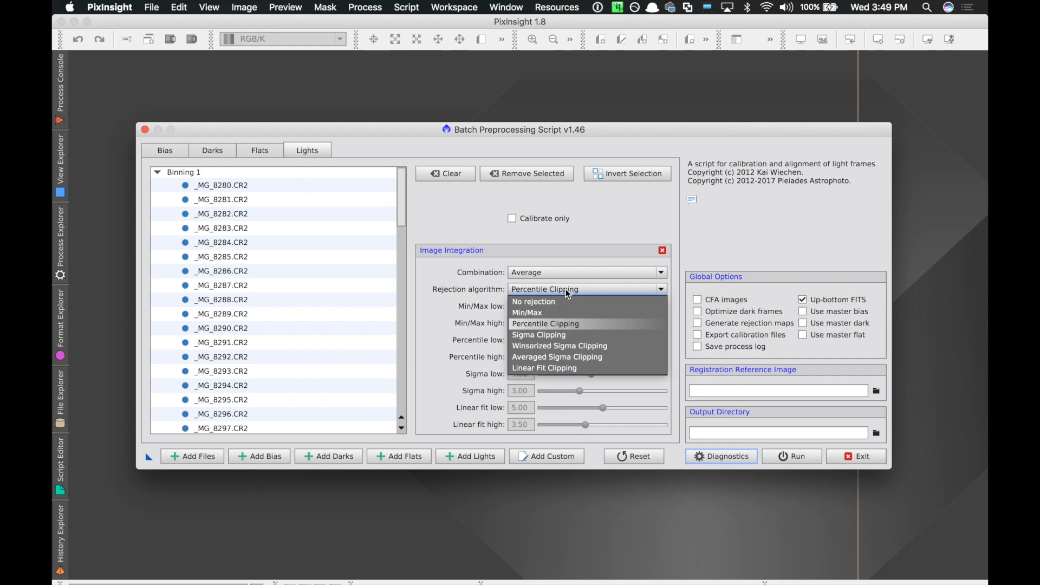
left_click(538, 367)
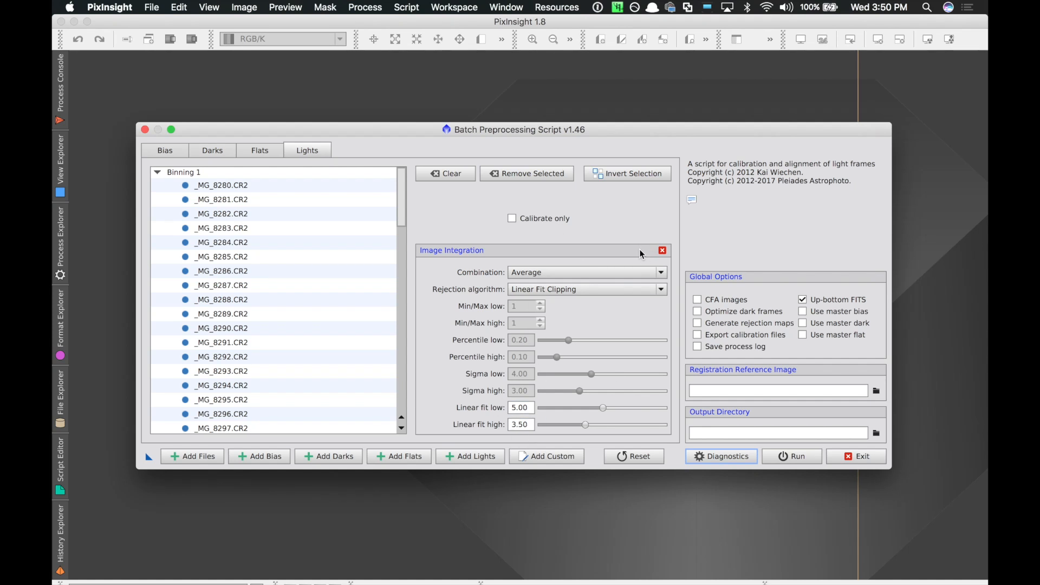
left_click(663, 251)
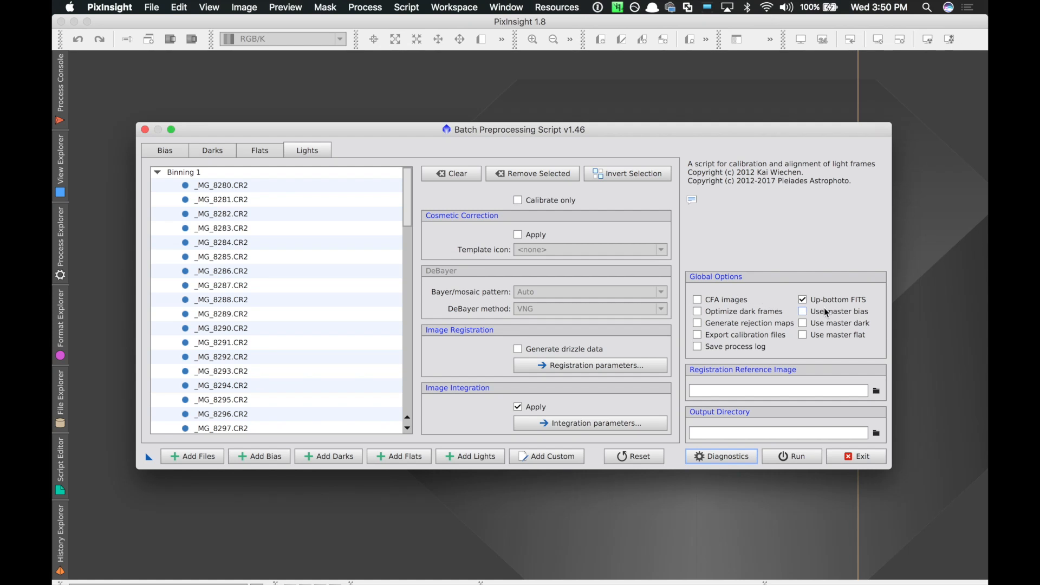
Step: Enable CFA images, keep the Bayer/mosaic pattern on Auto, and turn off Up-bottom FITS
mouse_move(711, 299)
left_click(711, 298)
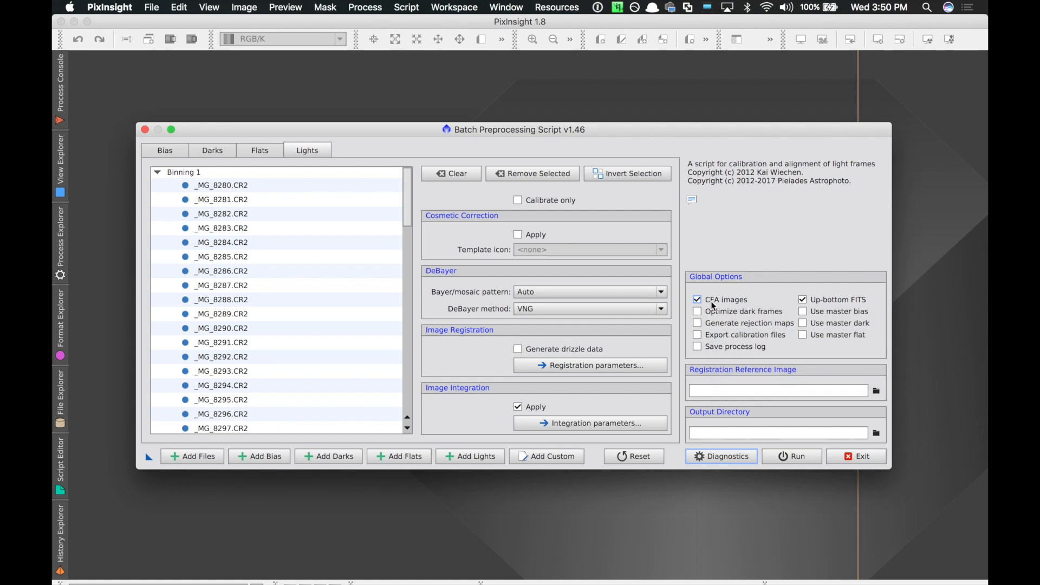
mouse_move(711, 301)
left_click(535, 293)
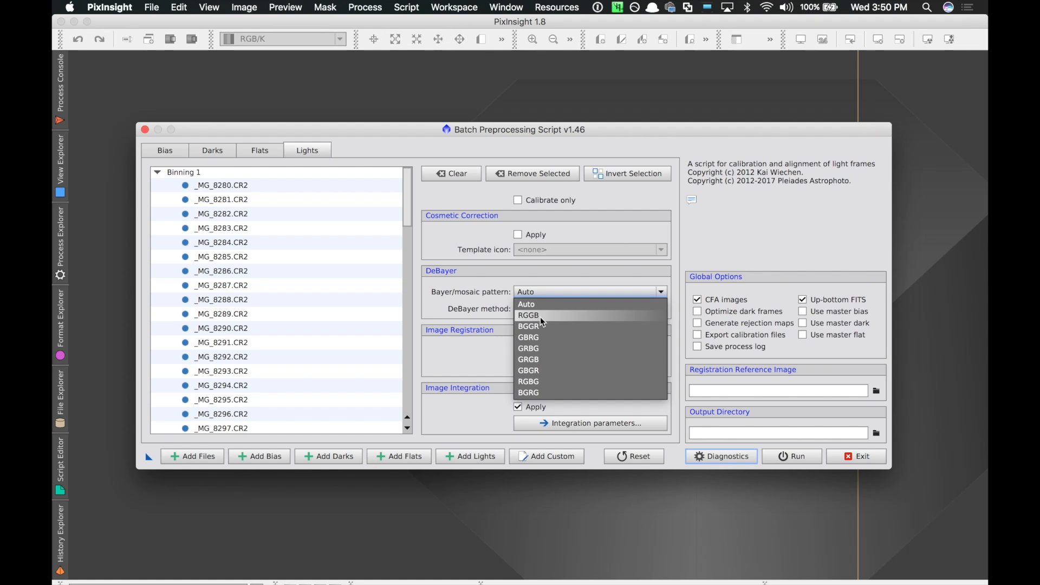
left_click(541, 304)
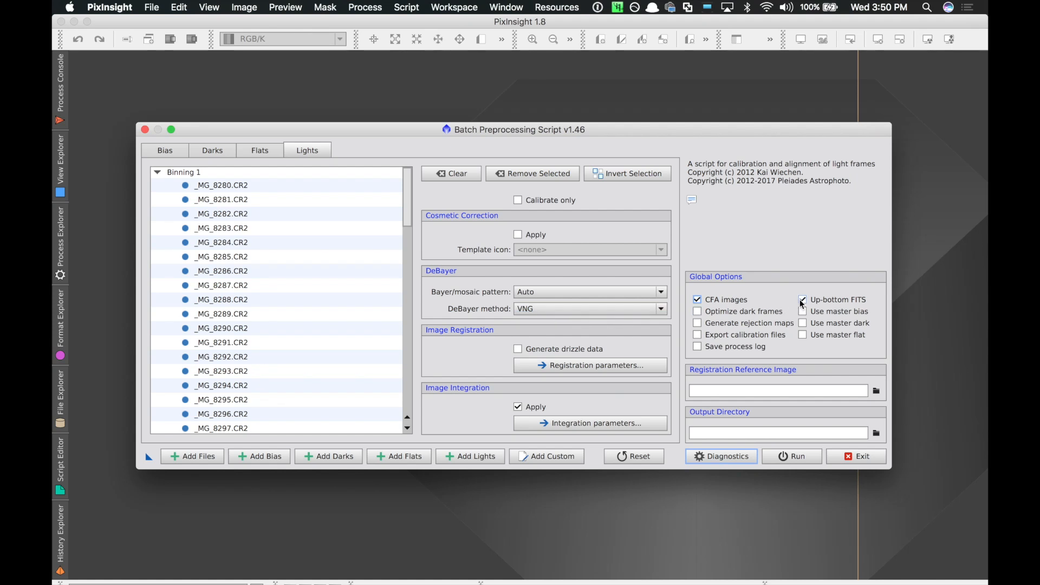
mouse_move(827, 300)
left_click(816, 299)
Step: Choose _MG_8280.CR2 from the lights folder in m42-at60ed as the registration reference image
left_click(877, 392)
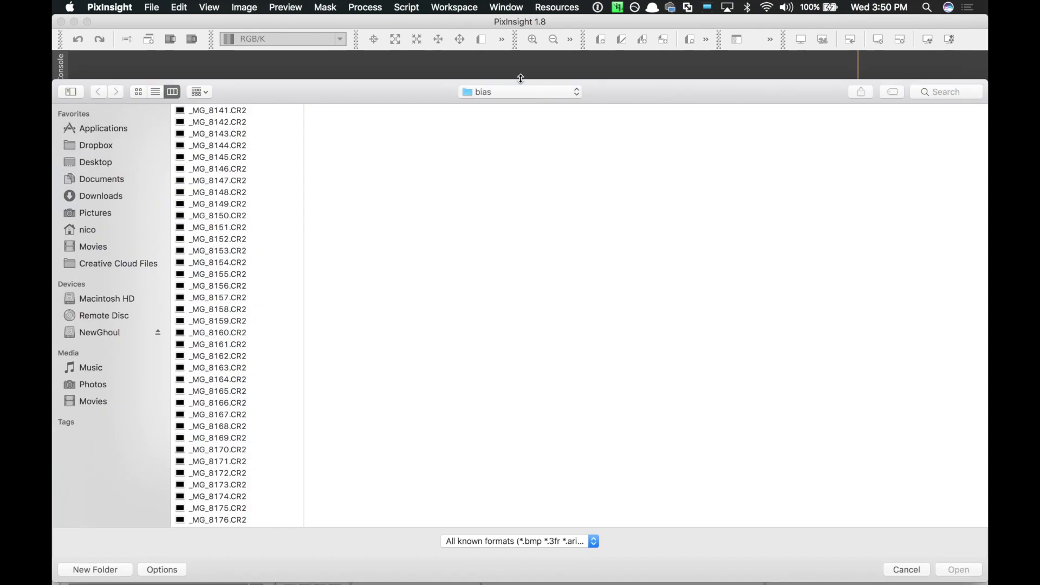
left_click(505, 93)
left_click(509, 109)
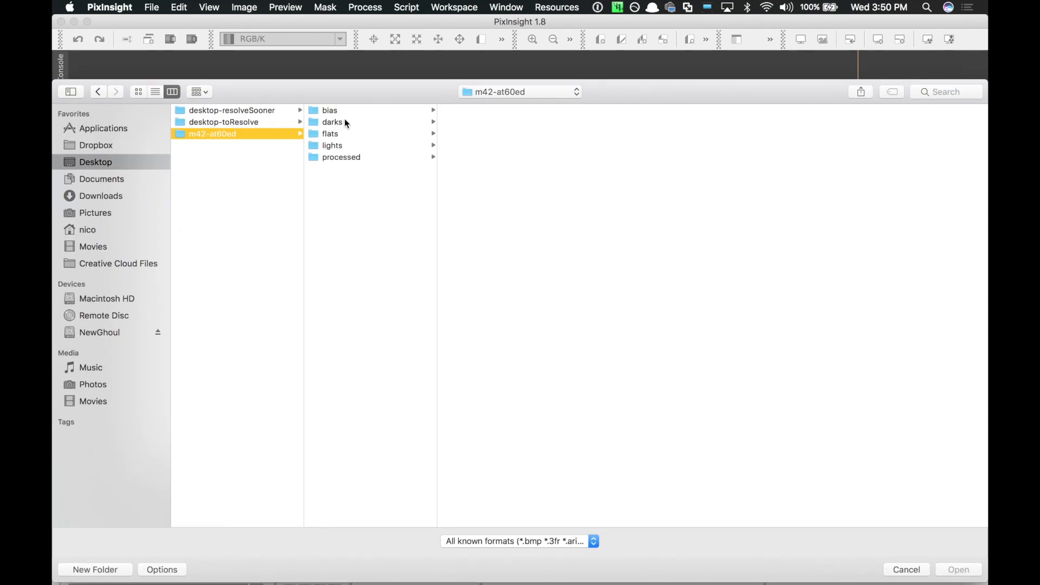
left_click(343, 135)
left_click(346, 146)
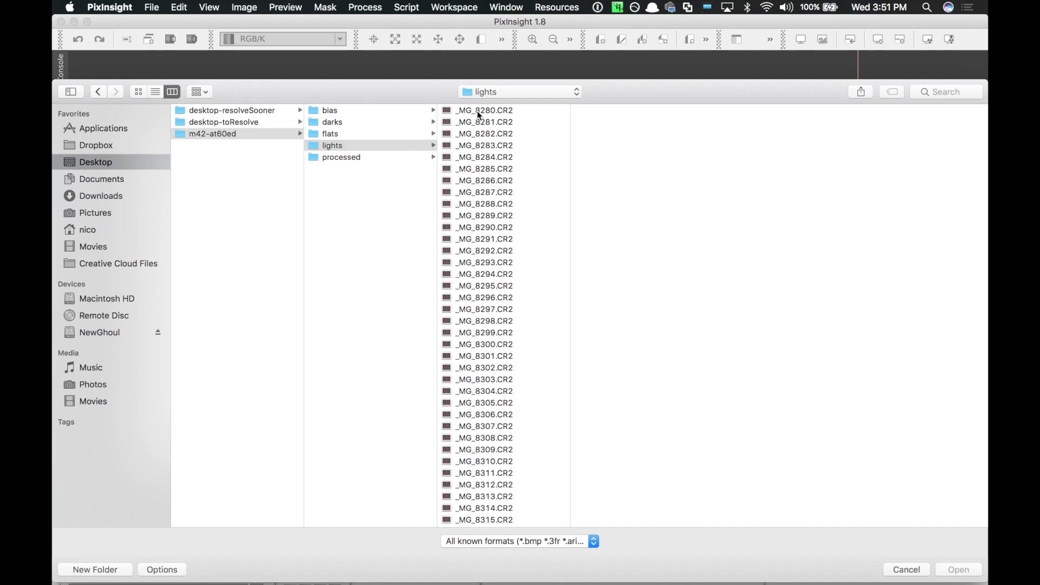
left_click(478, 112)
left_click(964, 571)
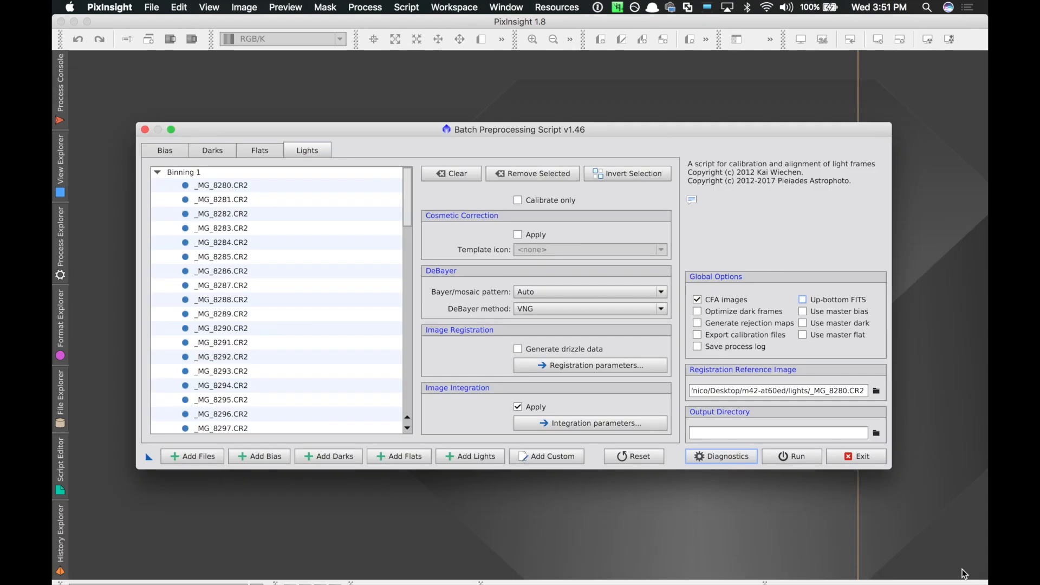
Step: Create a folder named PixInsight-Process inside m42-at60ed and set it as the output directory
left_click(876, 433)
left_click(545, 88)
left_click(543, 103)
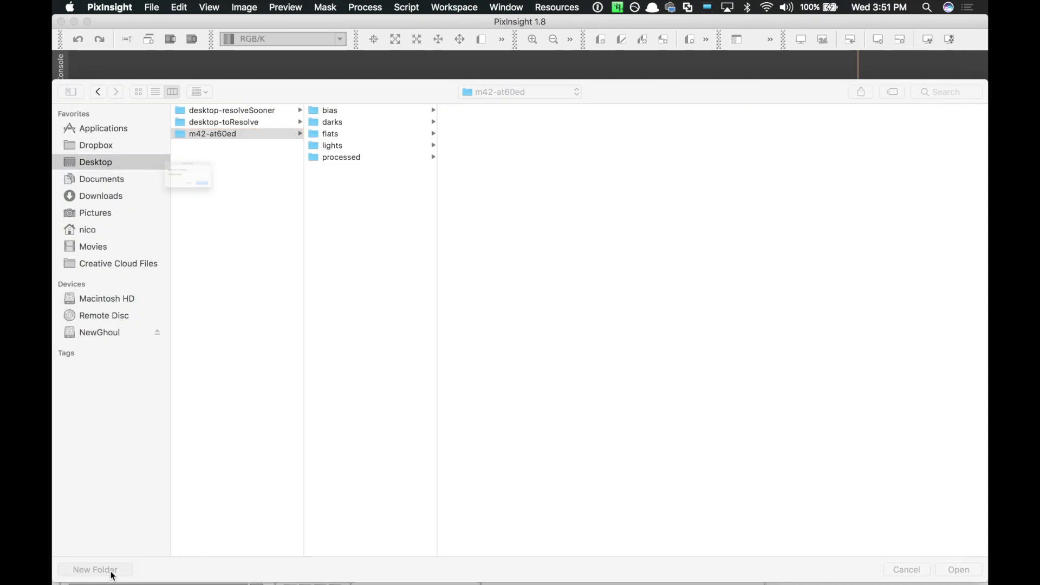
left_click(111, 569)
type("PixInsight-Process")
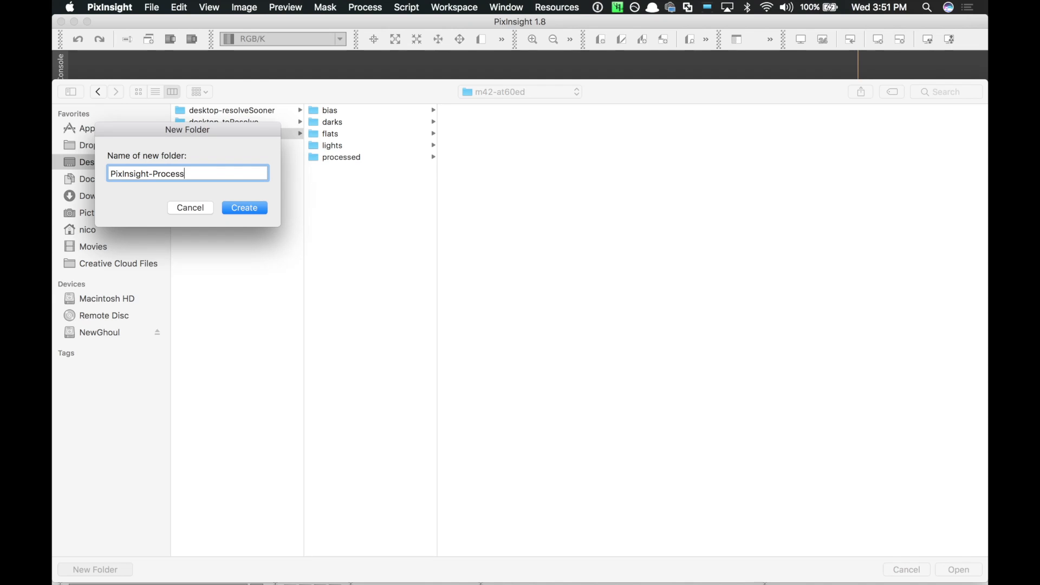
key("Return")
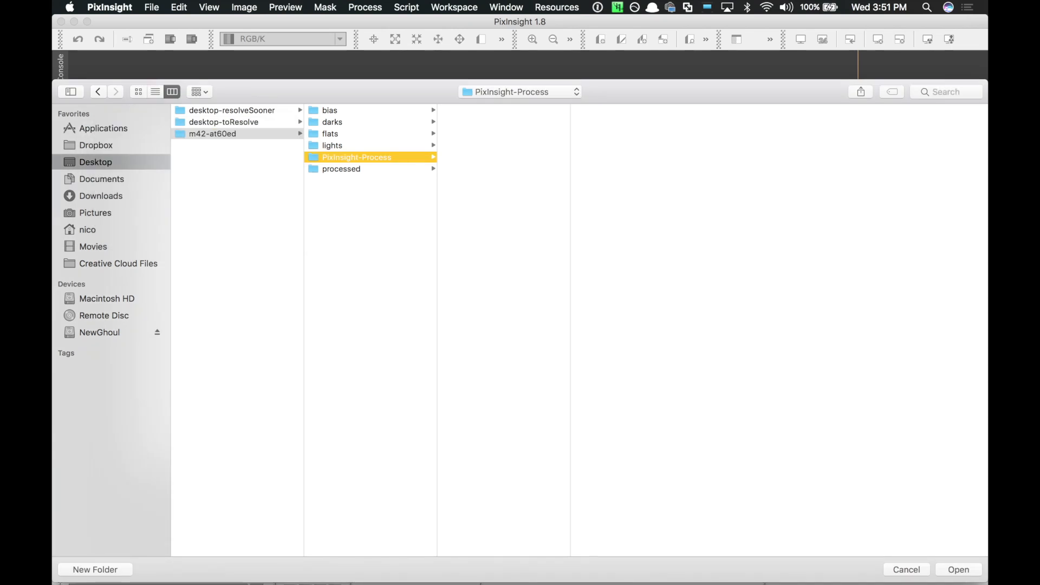
key("Return")
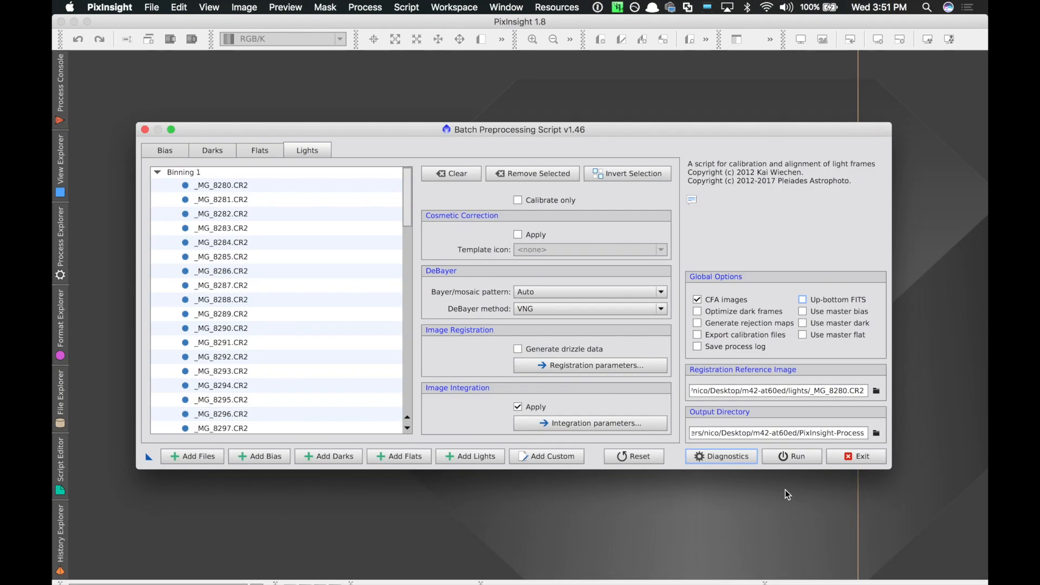
Step: Run the batch preprocessing with light frame integration, and exit the script once it has finished
left_click(799, 458)
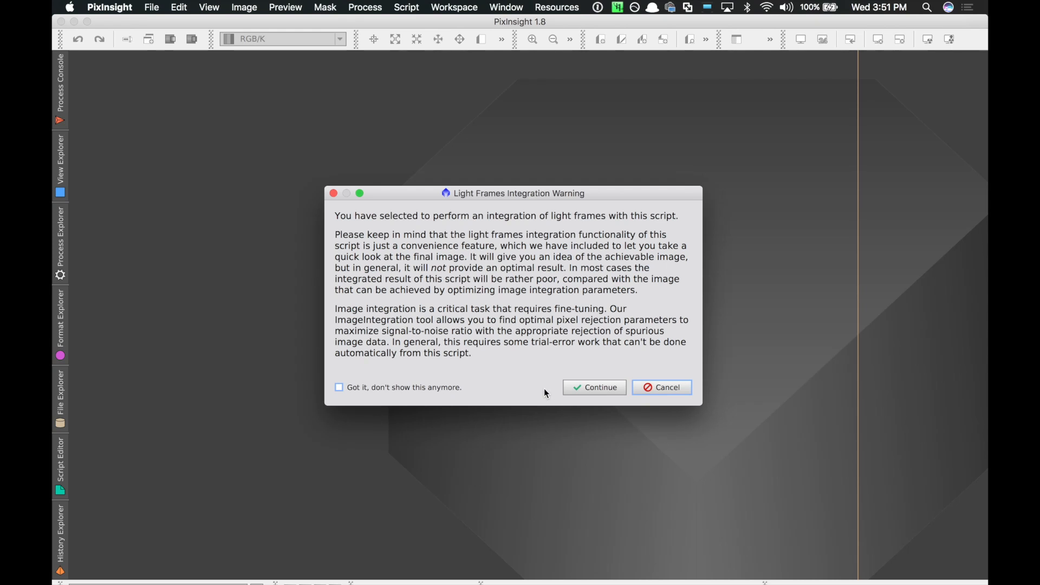
left_click(592, 394)
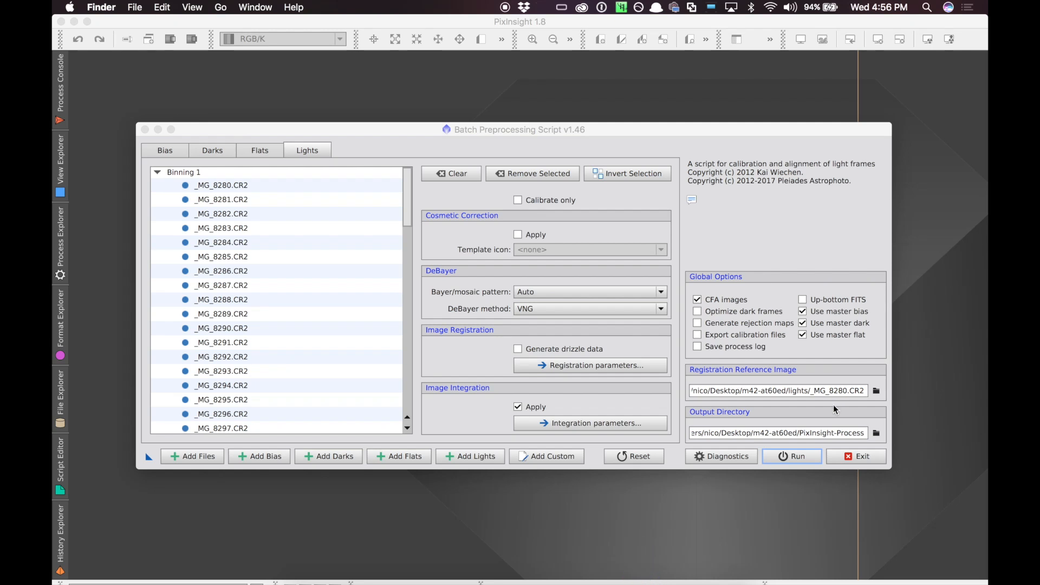
left_click(864, 454)
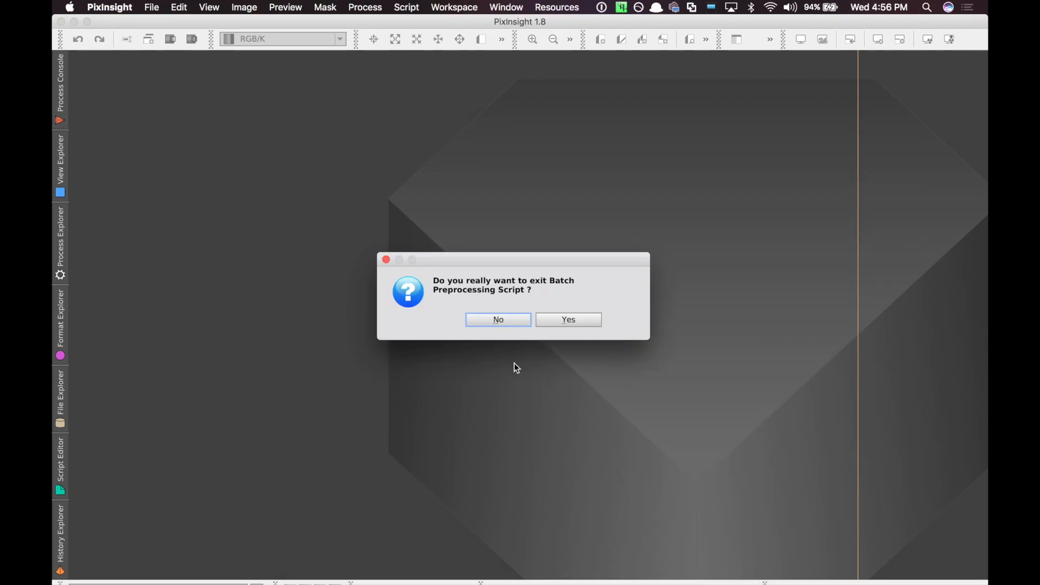
left_click(569, 320)
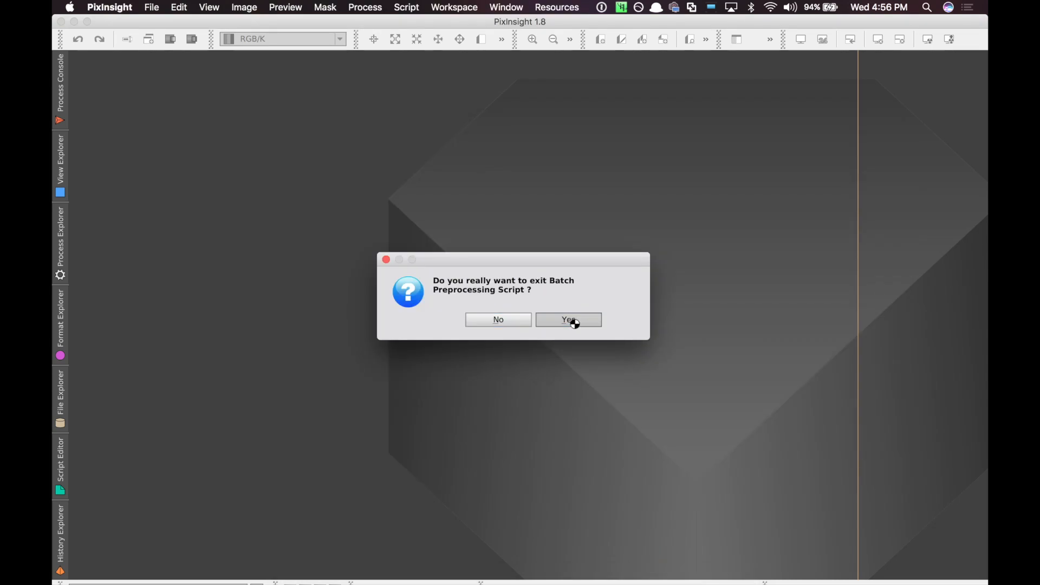
Step: Open light-BINNING_1.xisf from the PixInsight-Process master folder and place its window near the middle of the workspace
left_click(150, 7)
left_click(152, 23)
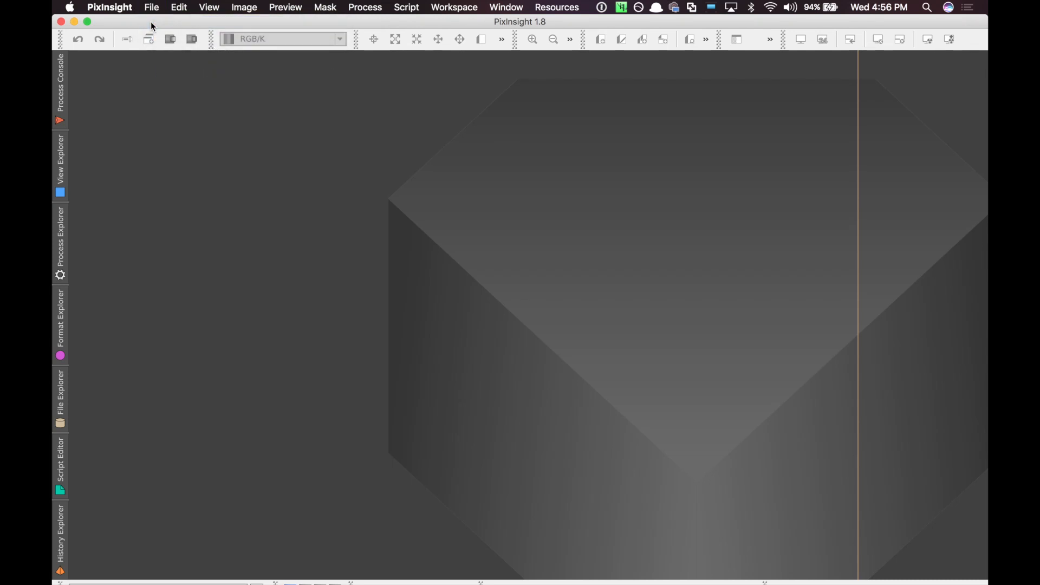
left_click(279, 85)
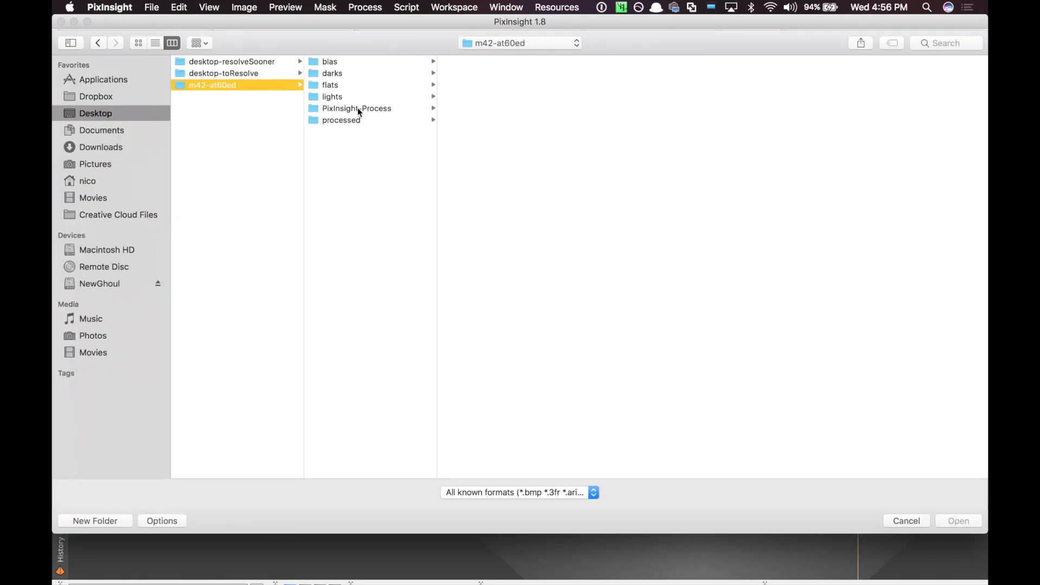
left_click(366, 109)
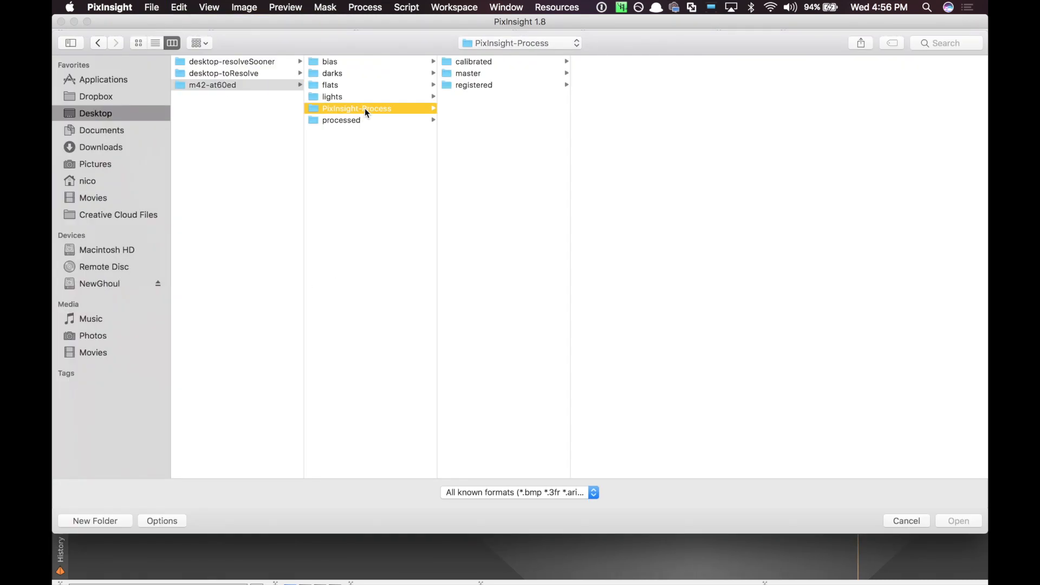
left_click(503, 74)
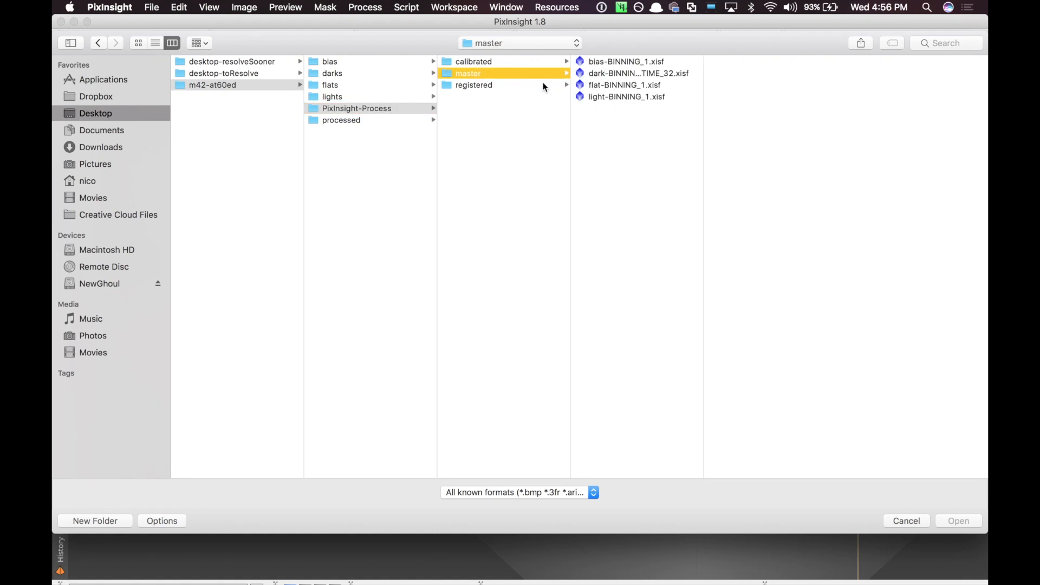
left_click(606, 96)
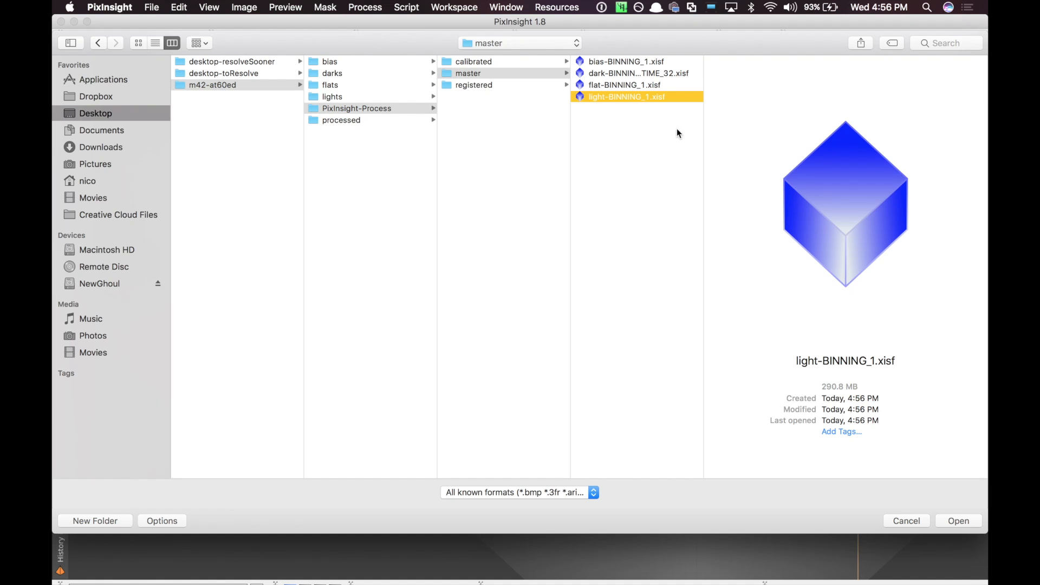
left_click(958, 522)
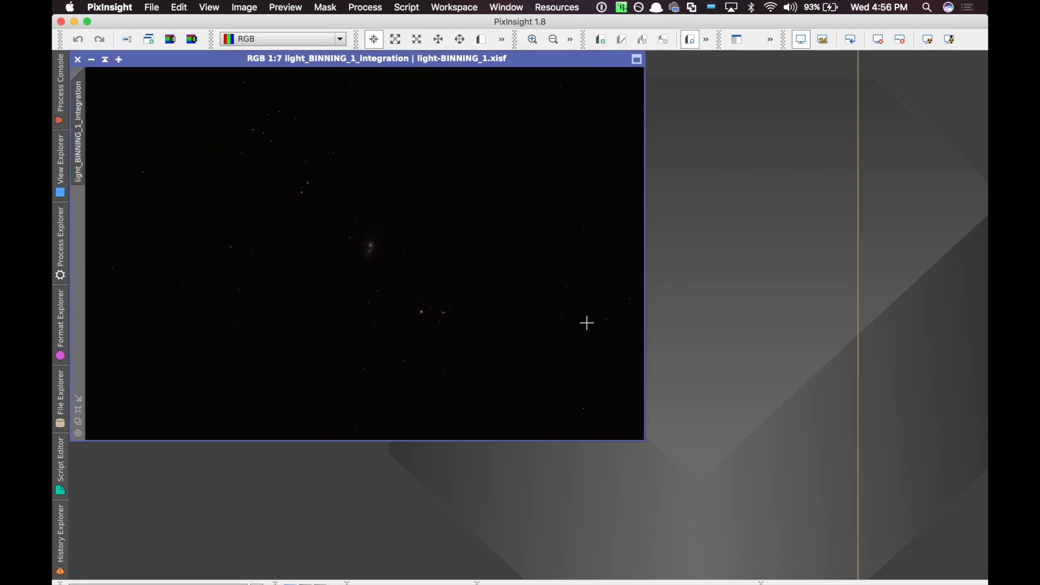
left_click_drag(478, 60, 589, 105)
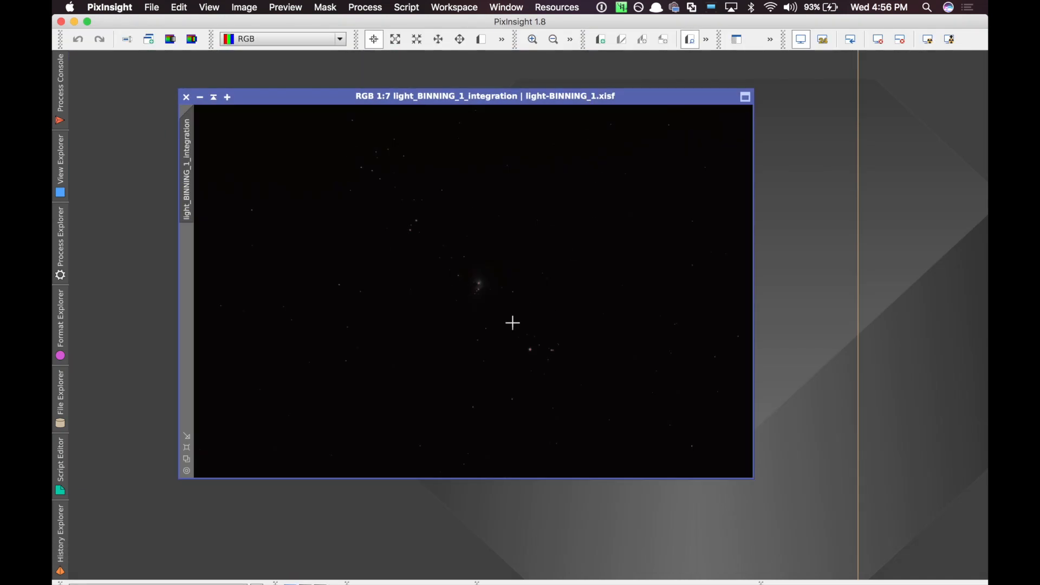
Step: Try an automatic screen stretch on the integrated light image and reset it
left_click(933, 45)
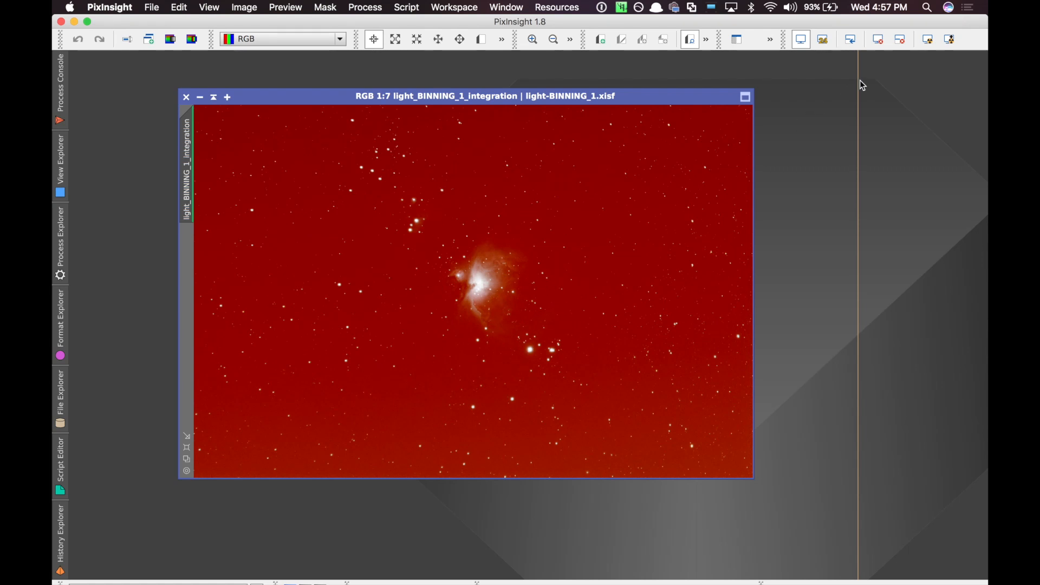
left_click(878, 40)
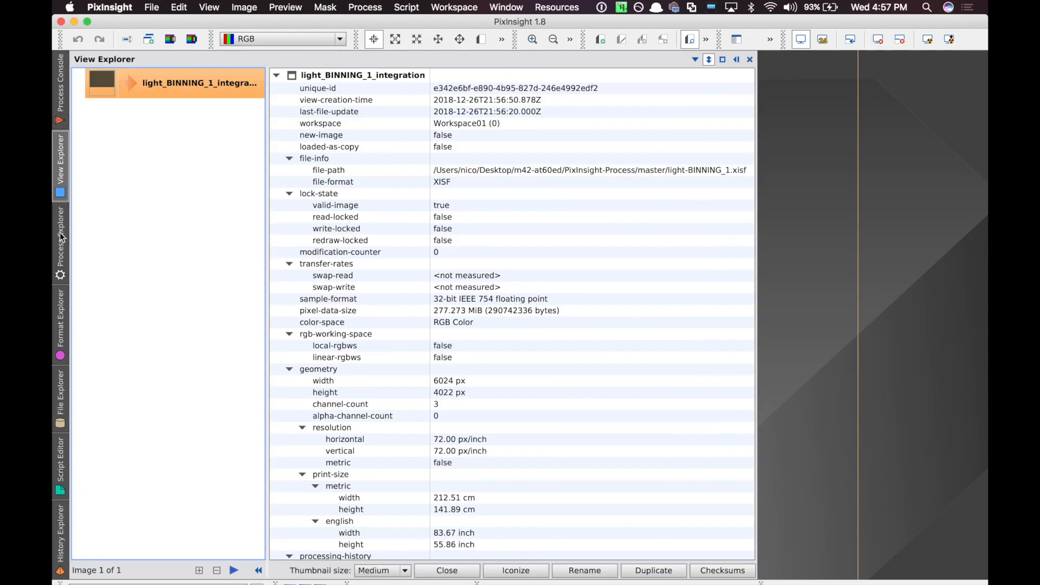
Step: Auto-stretch the display of the integrated light image with the ScreenTransferFunction process, and close the process window
mouse_move(61, 237)
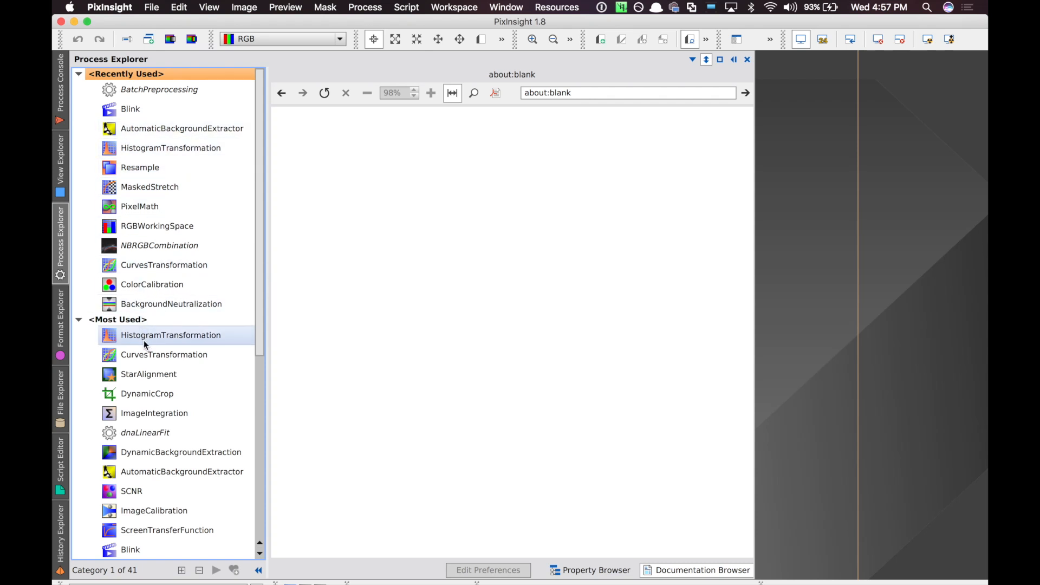
scroll(145, 344, "down", 1)
scroll(145, 344, "down", 2)
left_click_drag(166, 460, 168, 459)
double_click(167, 460)
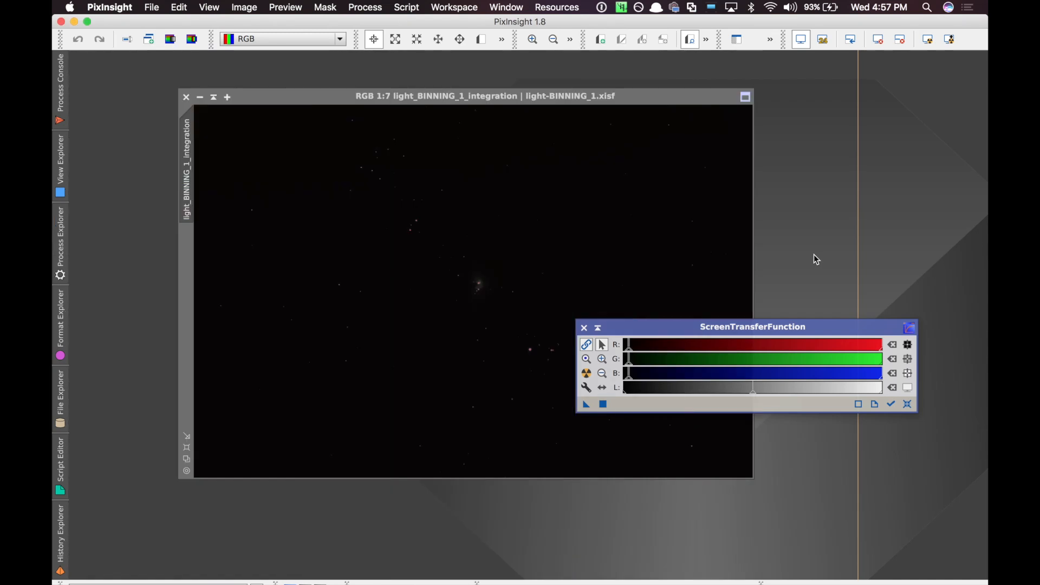
left_click_drag(652, 327, 658, 261)
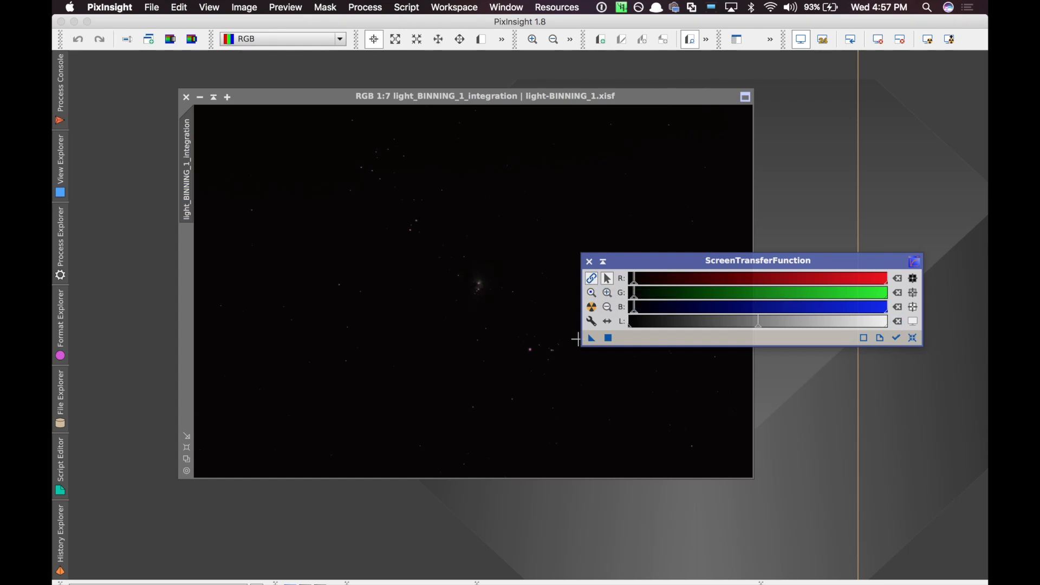
left_click(592, 307)
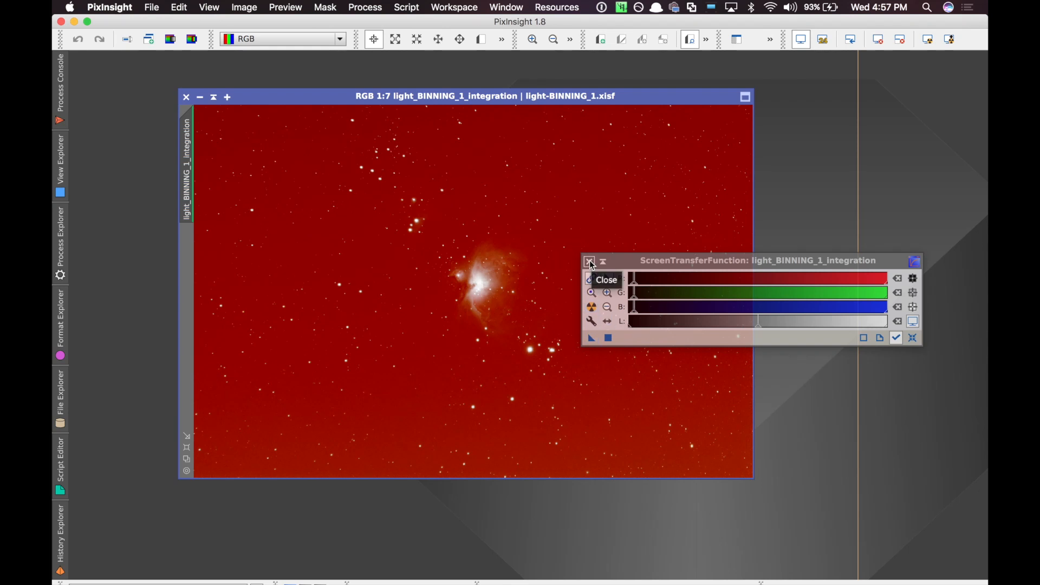
left_click(590, 264)
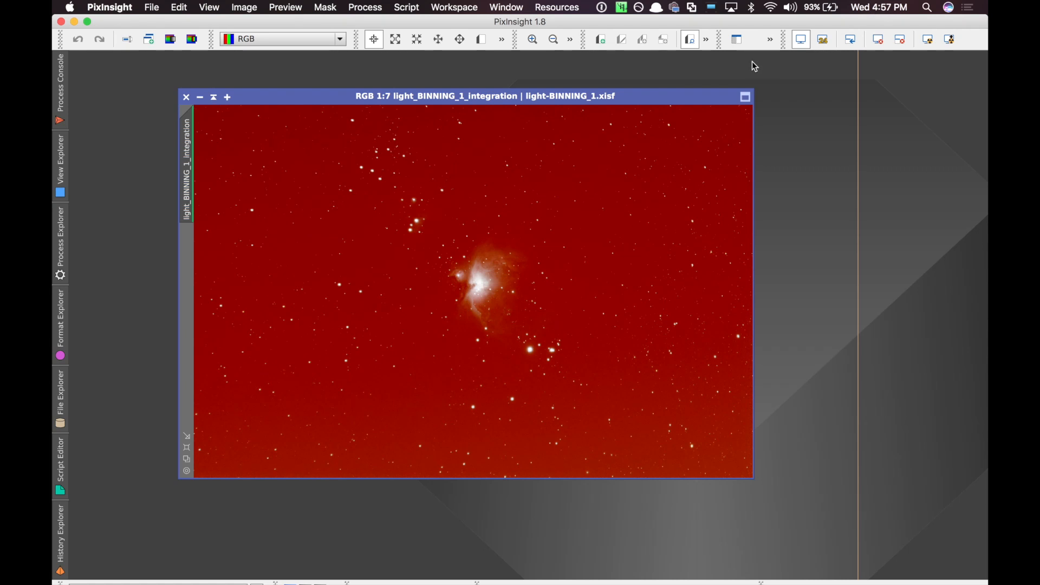
Step: Reset and reapply the automatic screen stretch on the integrated light image, and move its window aside to free workspace
left_click(883, 43)
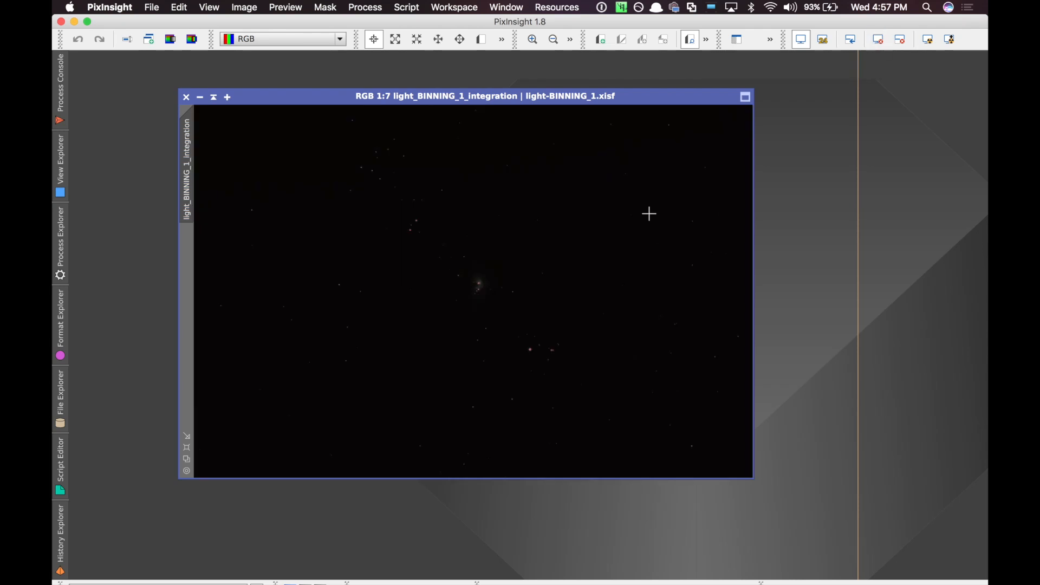
left_click(936, 42)
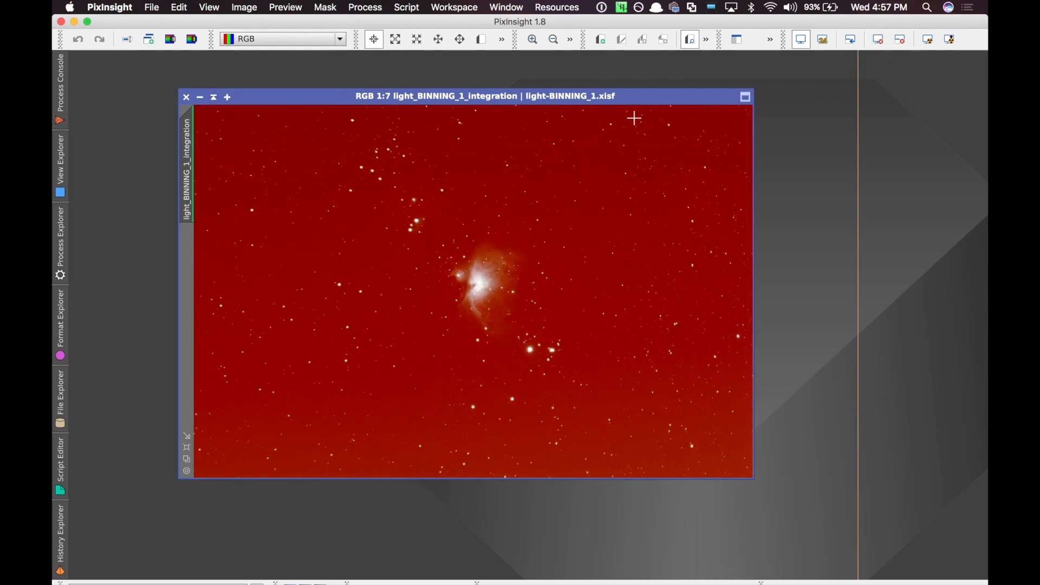
left_click_drag(645, 99, 563, 105)
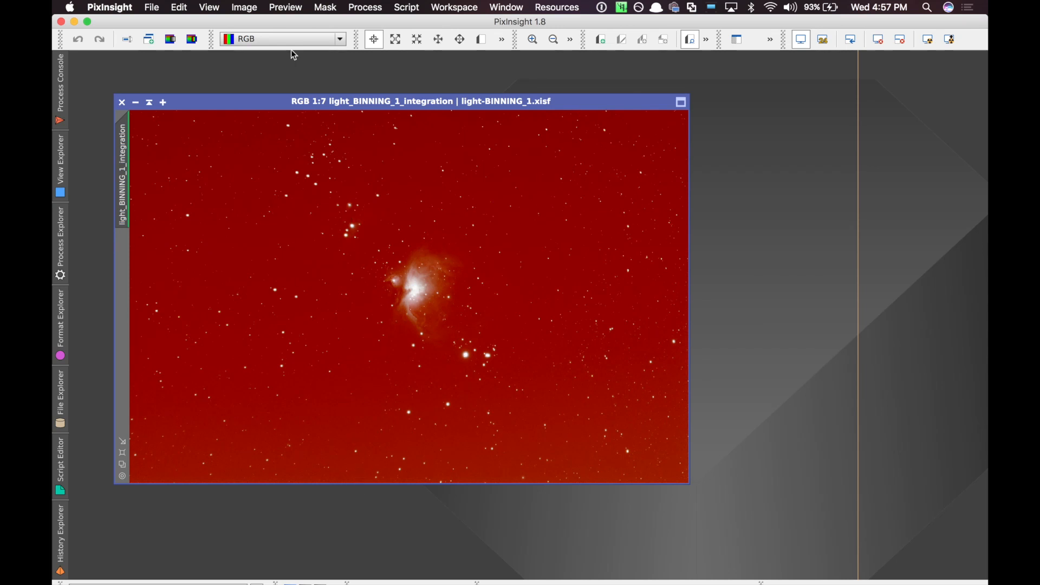
Step: Run AutomaticBackgroundExtractor on the integrated light image with Subtraction as the target image correction, and close the process window
left_click(364, 7)
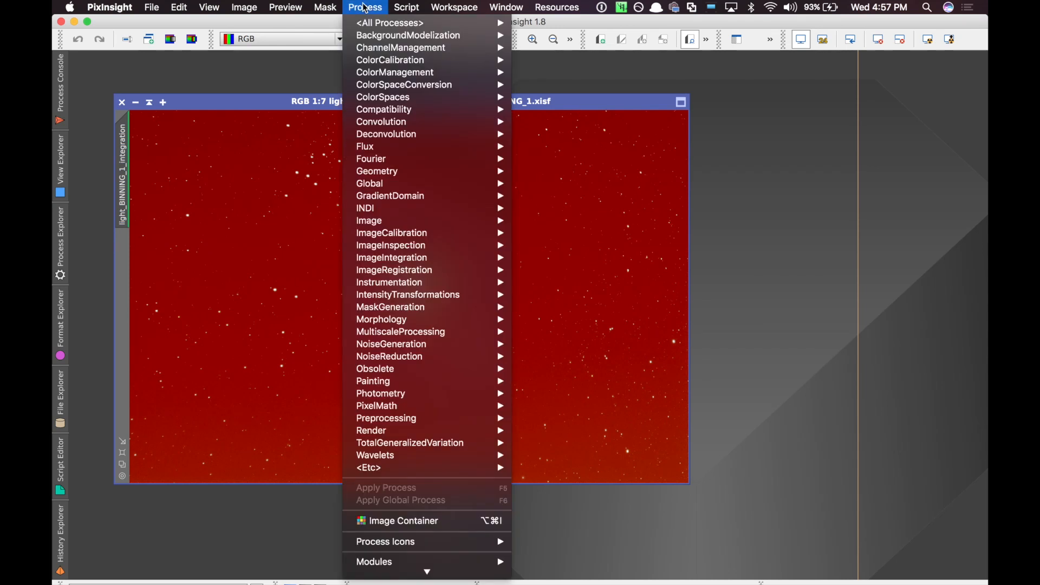
mouse_move(427, 40)
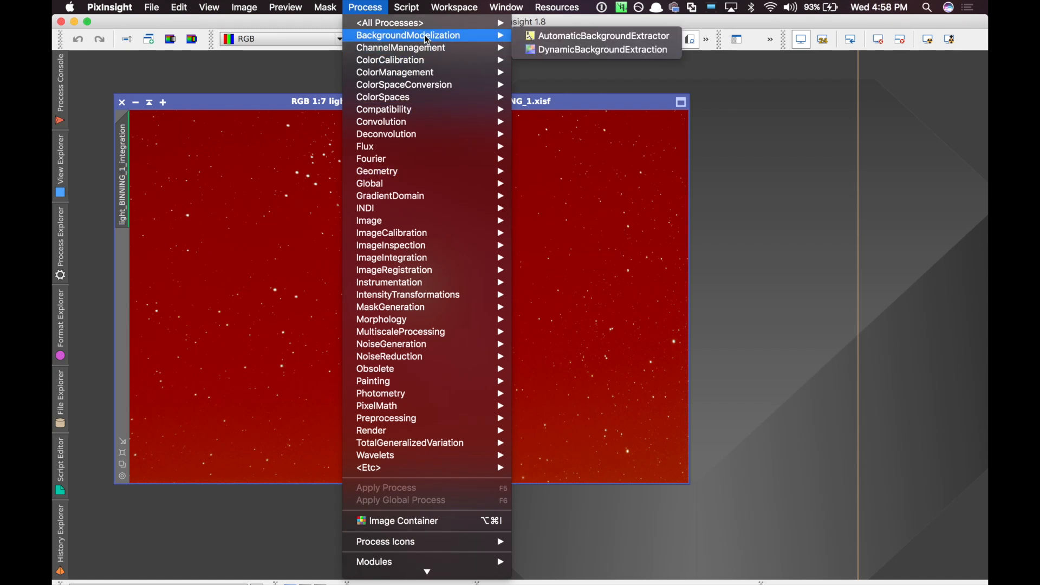
left_click(551, 37)
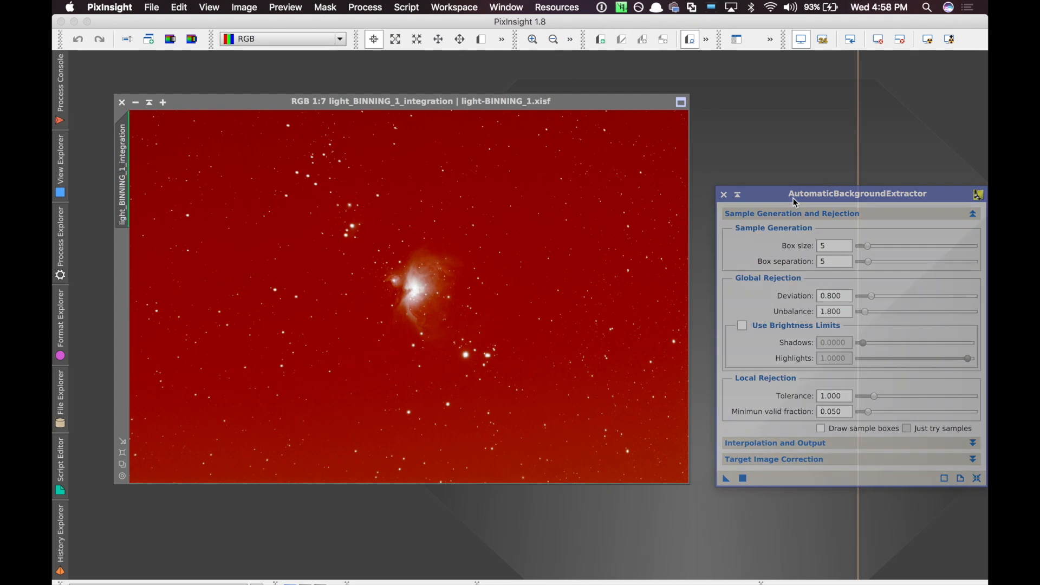
left_click_drag(792, 194, 705, 92)
left_click(711, 358)
left_click(738, 372)
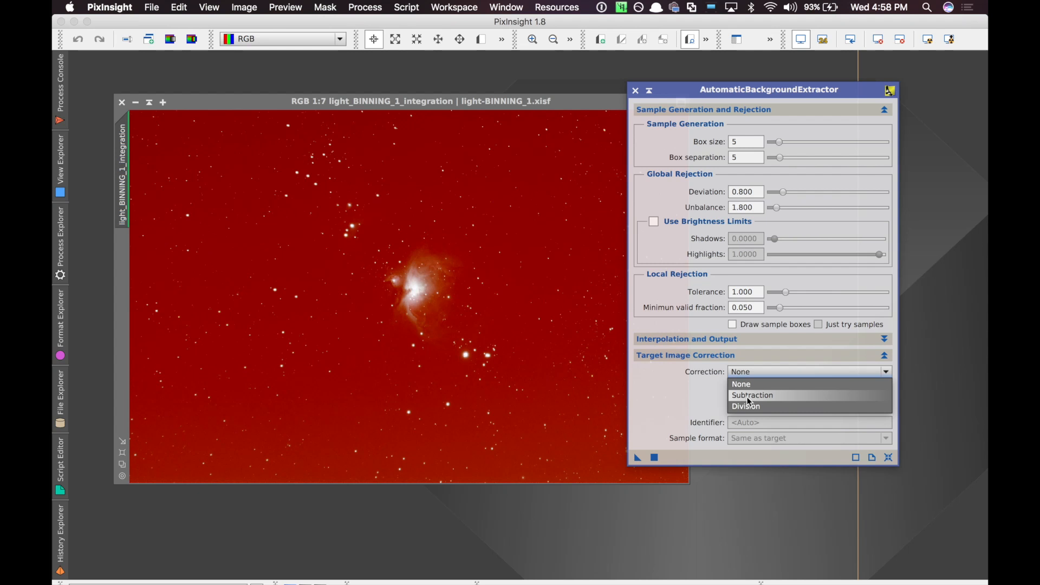
left_click(749, 397)
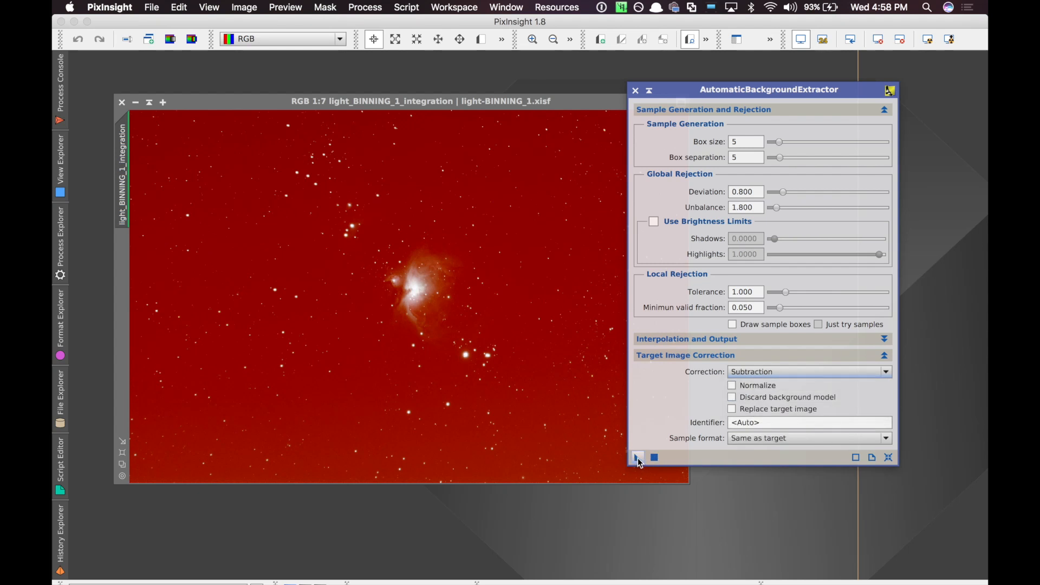
left_click(656, 458)
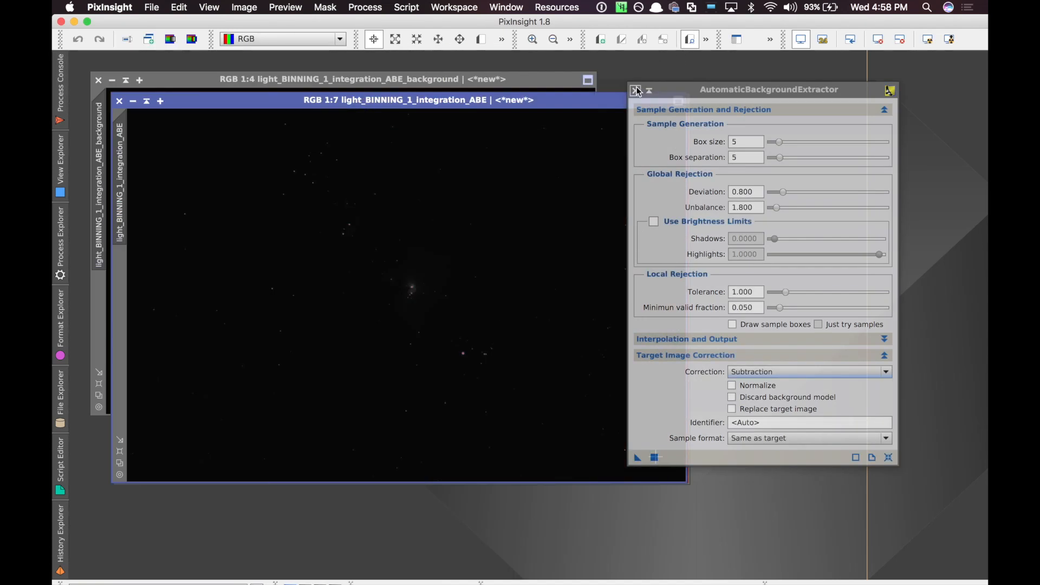
left_click(635, 90)
Step: Apply an automatic screen stretch to both the extracted background model and the ABE-corrected image
left_click(541, 81)
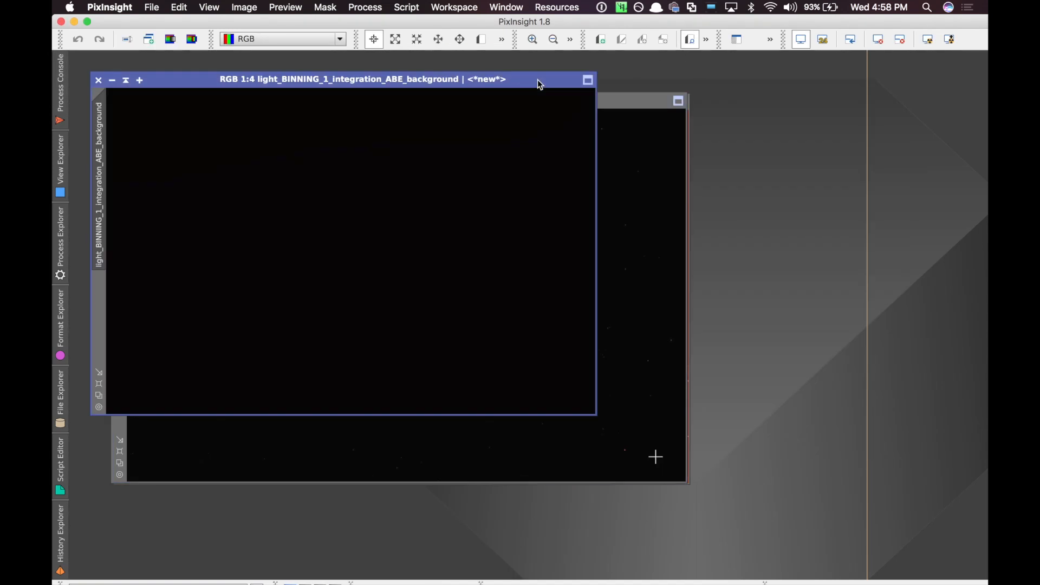
left_click(935, 41)
left_click(662, 102)
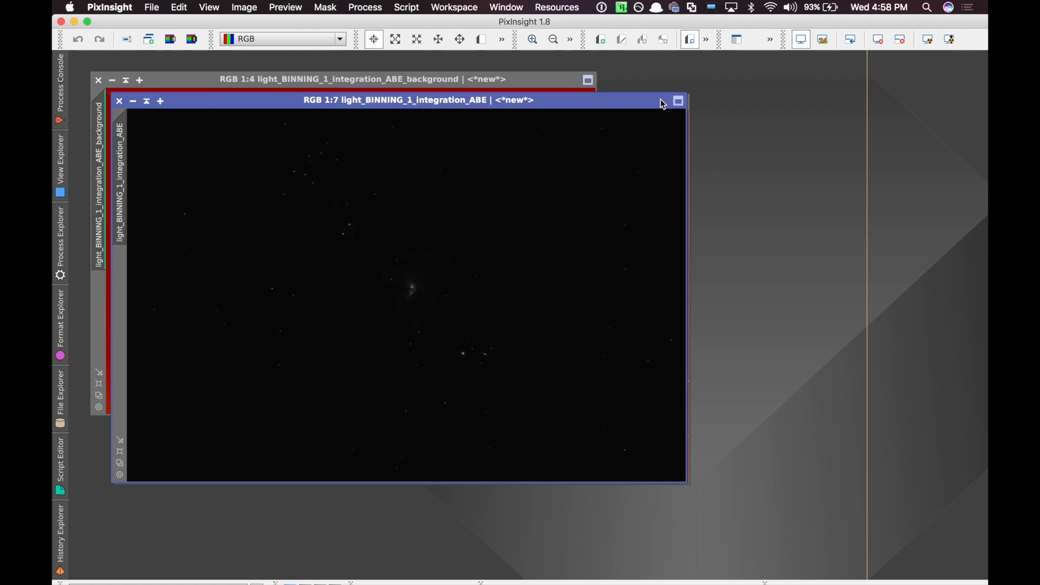
left_click(930, 43)
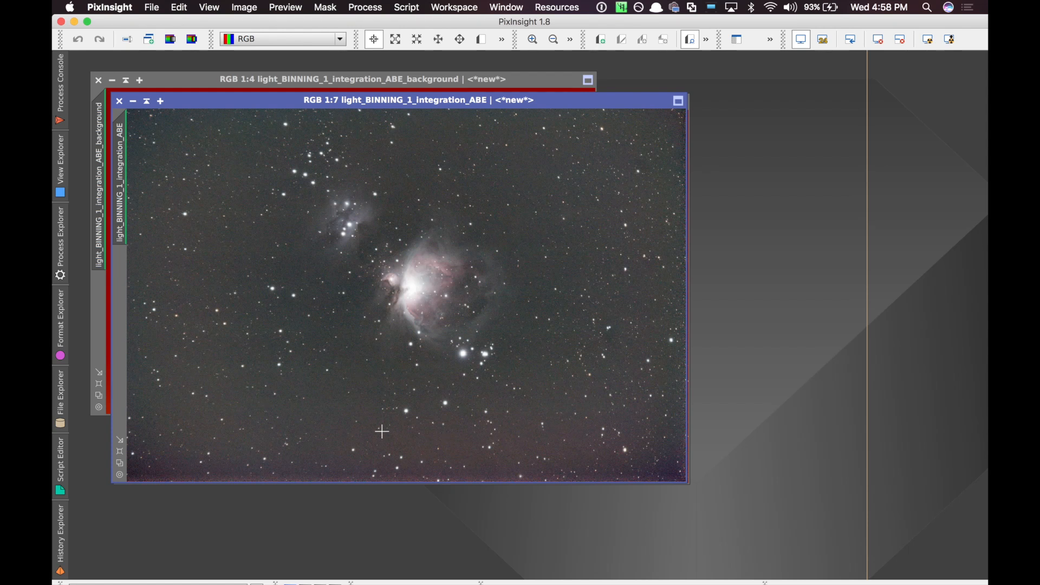
Step: Close the background model and arrange the ABE-corrected image beside the original integrated light image, keeping the original active
left_click_drag(242, 103, 612, 118)
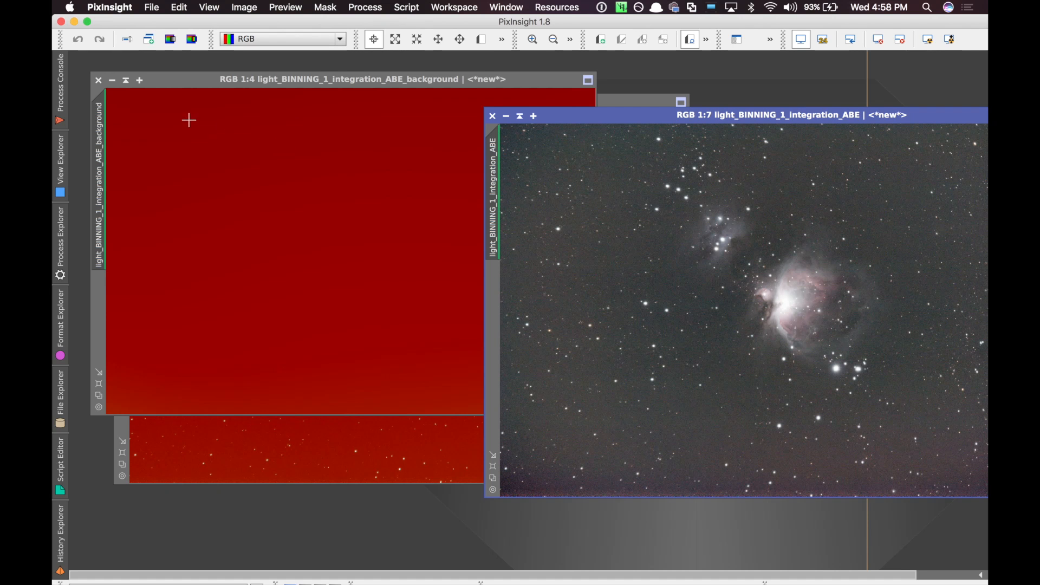
left_click(99, 80)
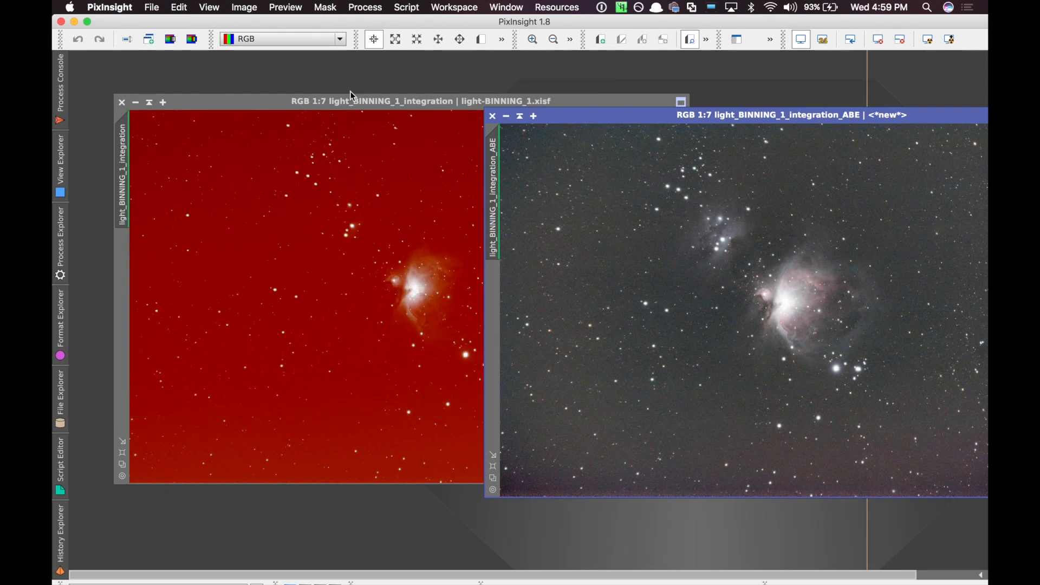
left_click(285, 98)
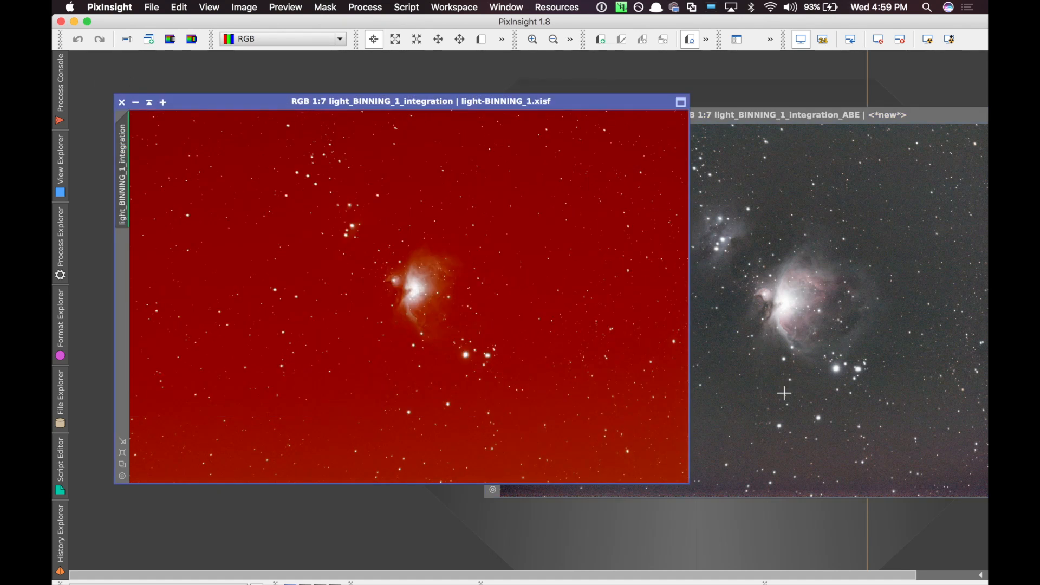
left_click_drag(929, 116, 978, 109)
left_click(437, 103)
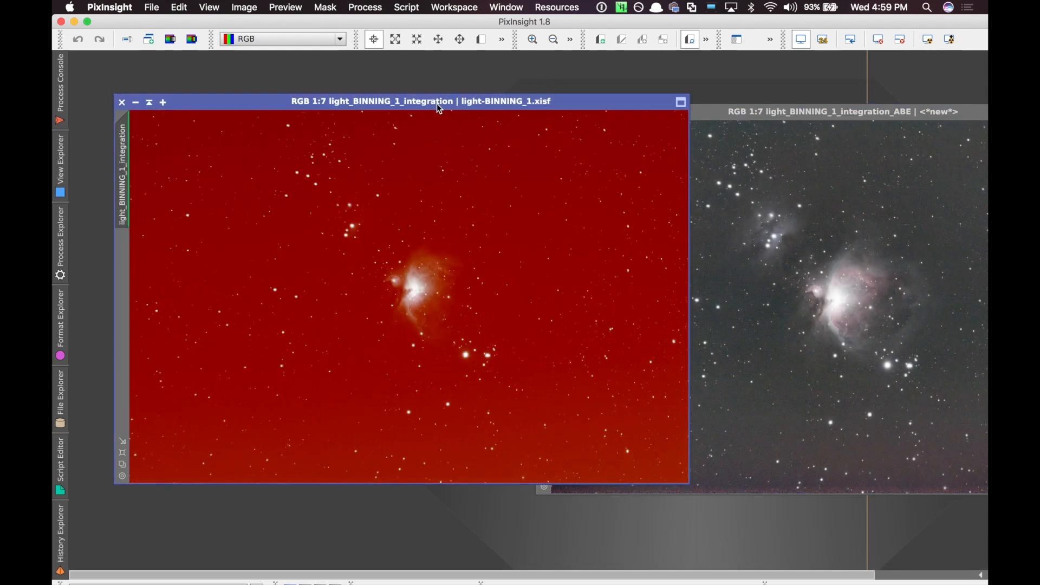
Step: Start DynamicBackgroundExtraction with the original integrated light image as its target, keeping the process window clear of the nebula
left_click(368, 7)
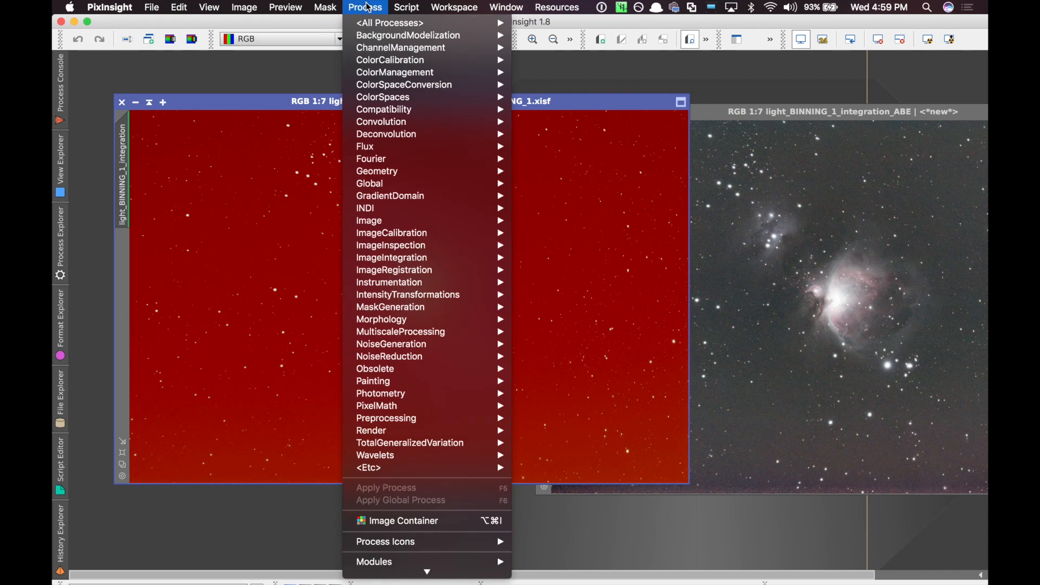
mouse_move(382, 42)
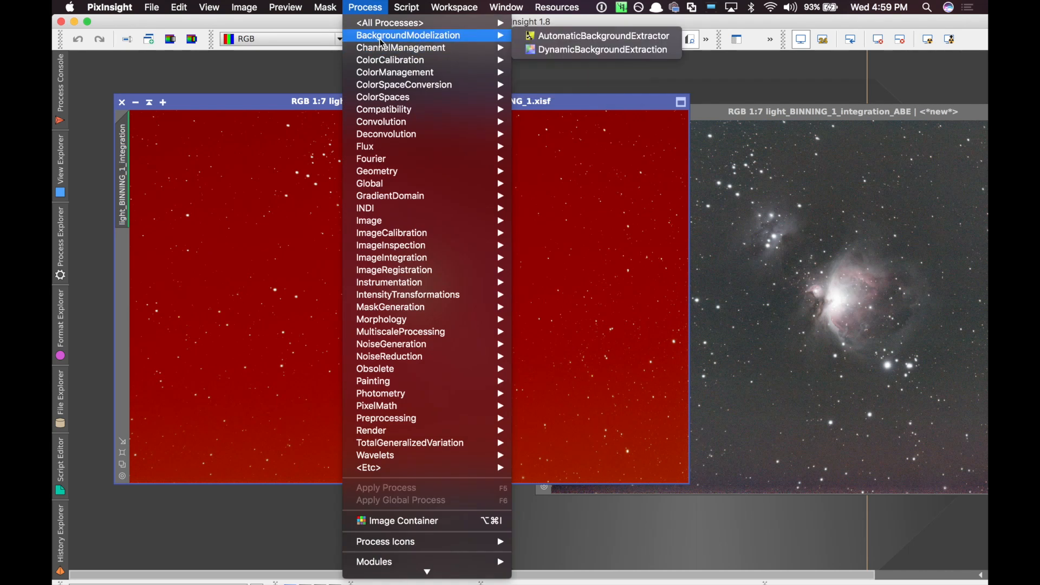
left_click(550, 50)
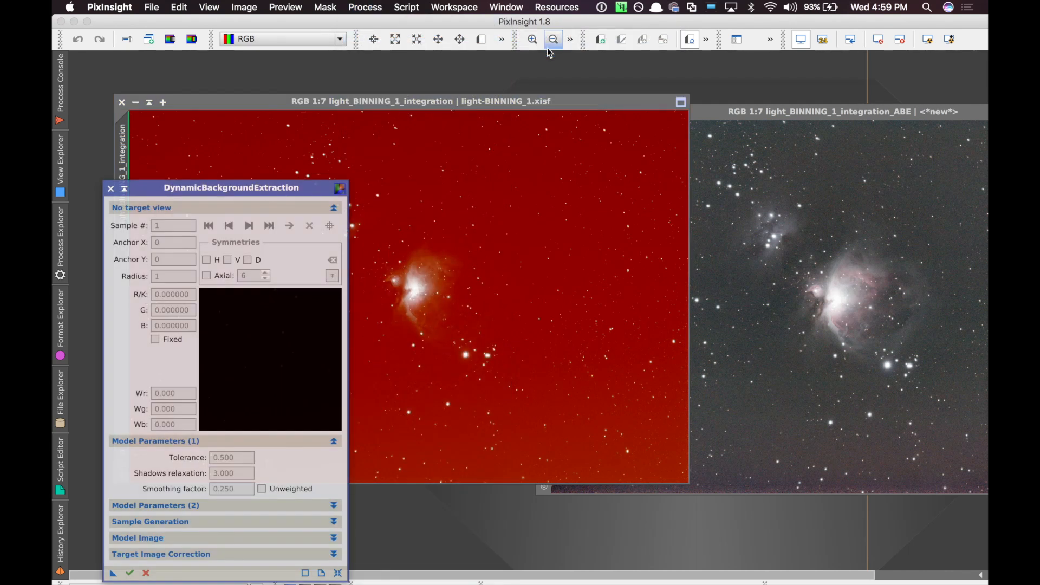
left_click_drag(238, 188, 812, 103)
left_click(493, 298)
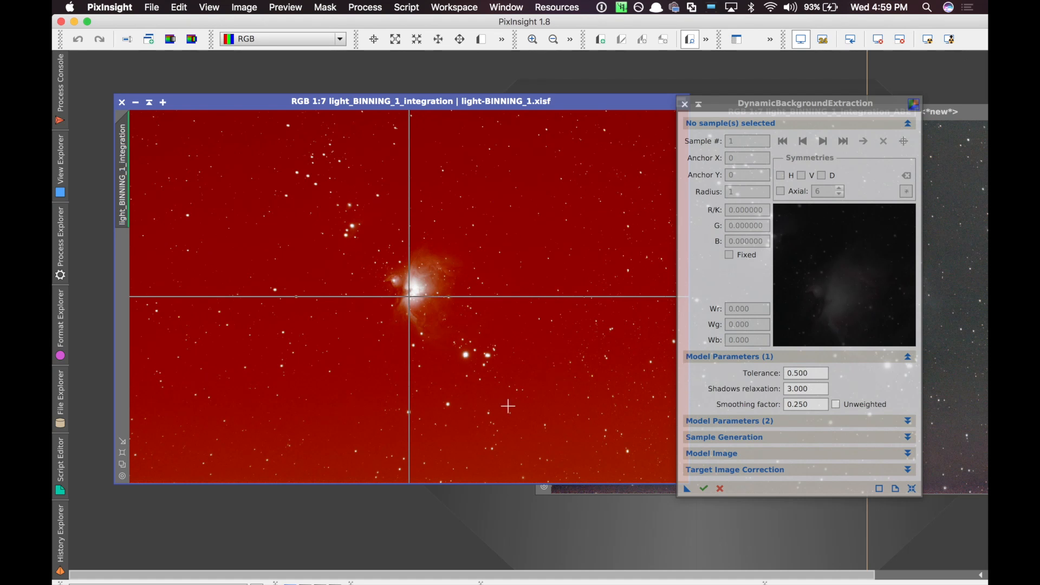
Step: Generate background samples with the default sample radius of 18, 10 samples per row and a minimum sample weight of 0.750
left_click(913, 358)
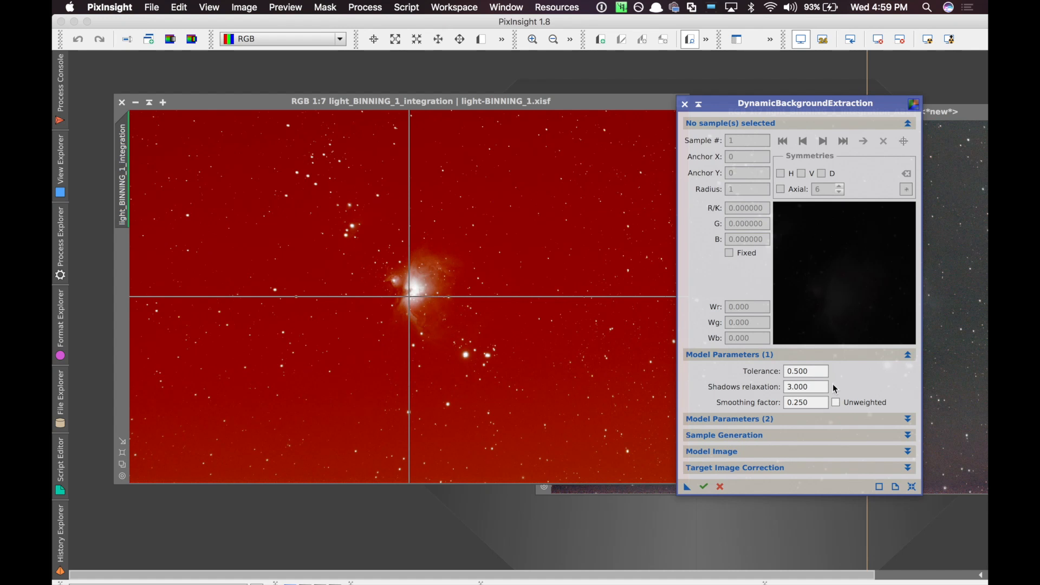
left_click(908, 355)
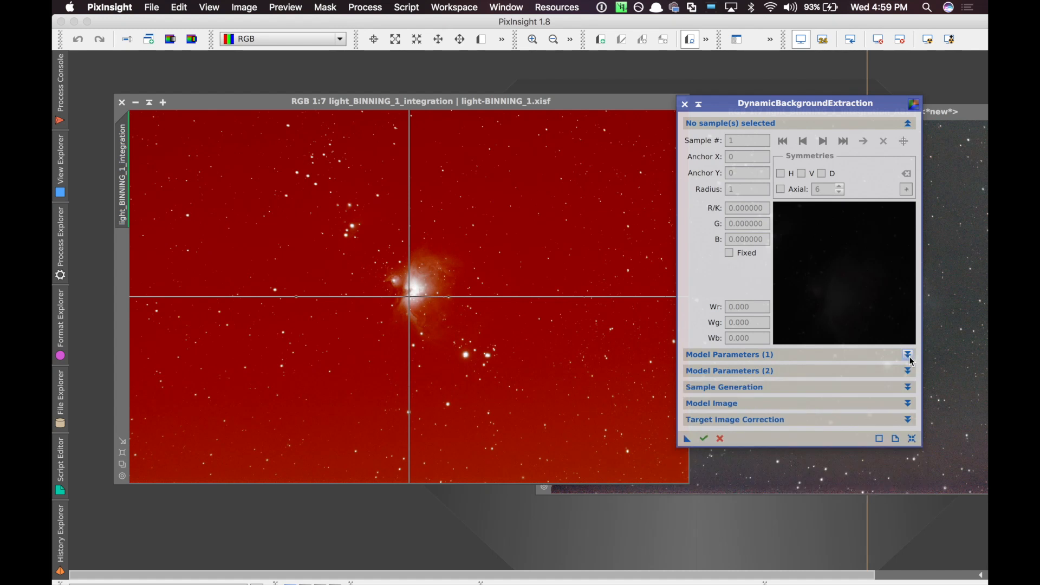
left_click(909, 388)
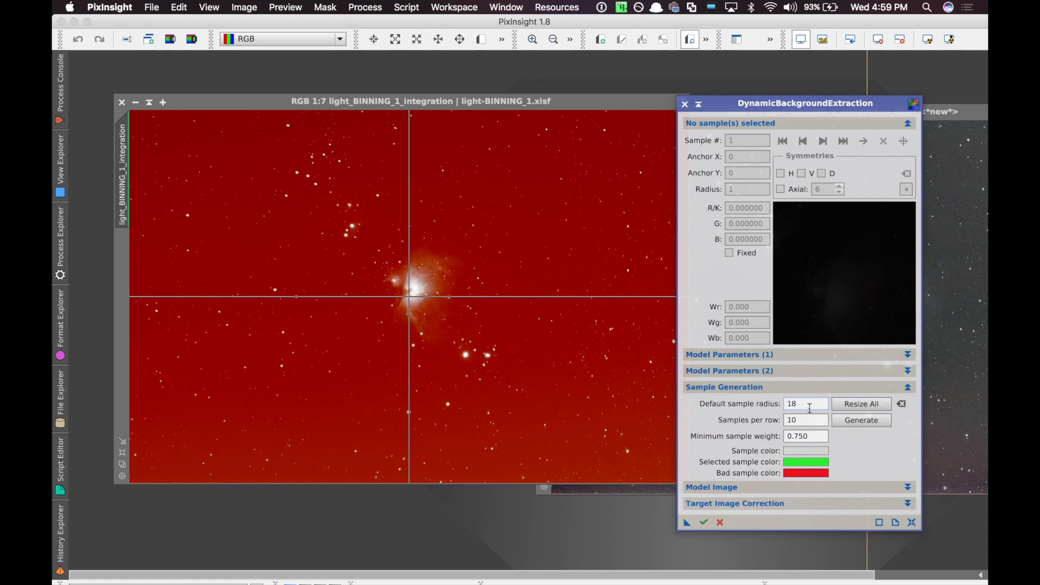
left_click(852, 422)
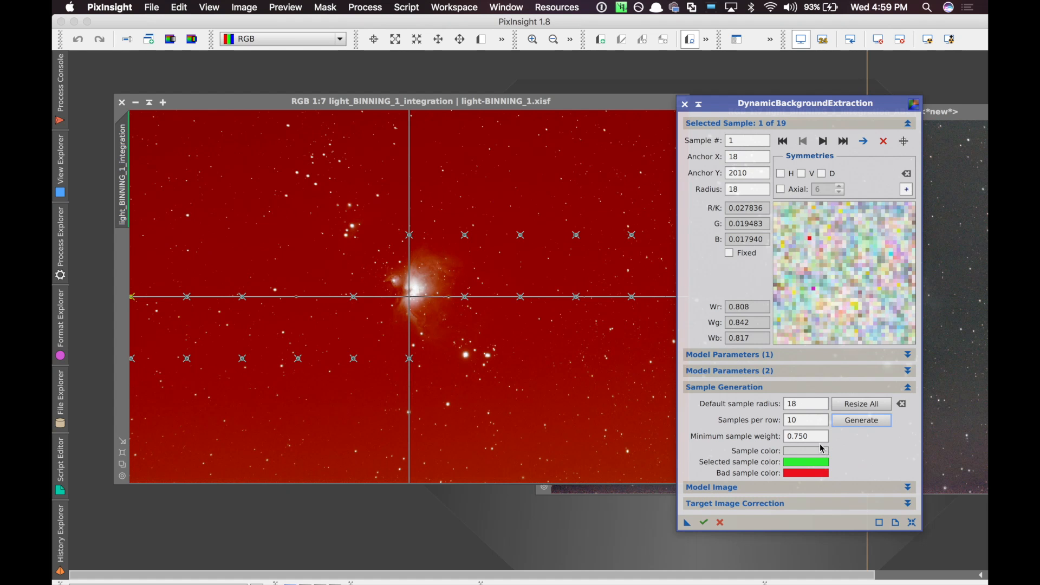
Step: Set tolerance to 1.000, smoothing factor to 0.500 and minimum sample weight to 0.500, and regenerate the background samples
left_click(908, 355)
double_click(819, 373)
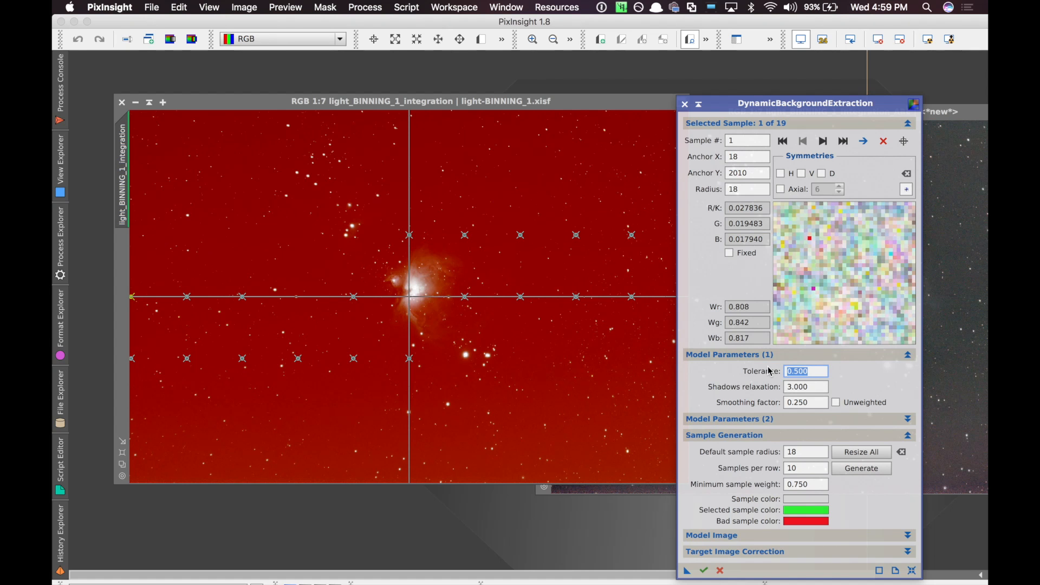
type("1")
left_click_drag(821, 401, 736, 392)
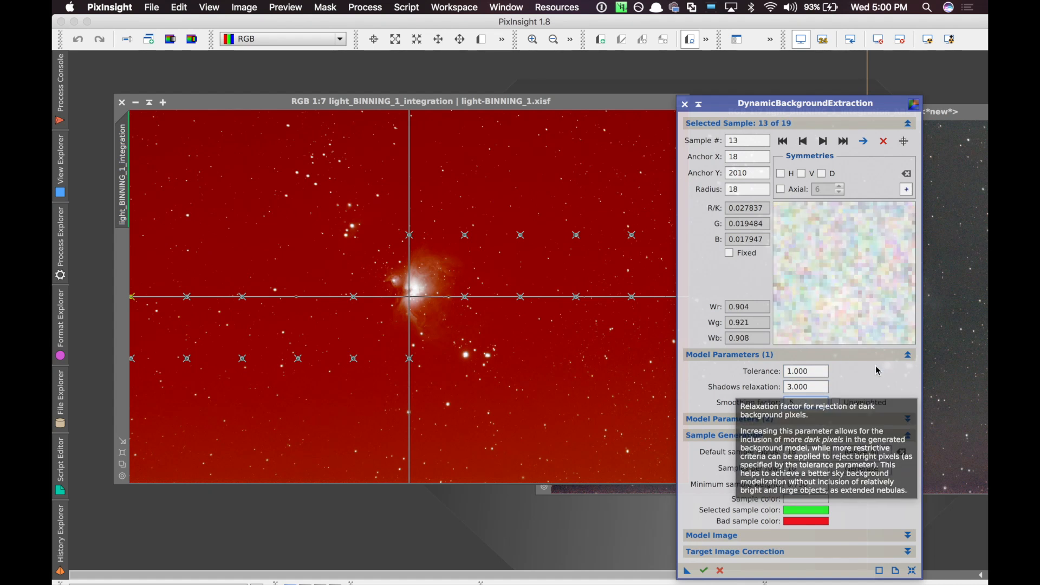
left_click_drag(820, 485, 715, 472)
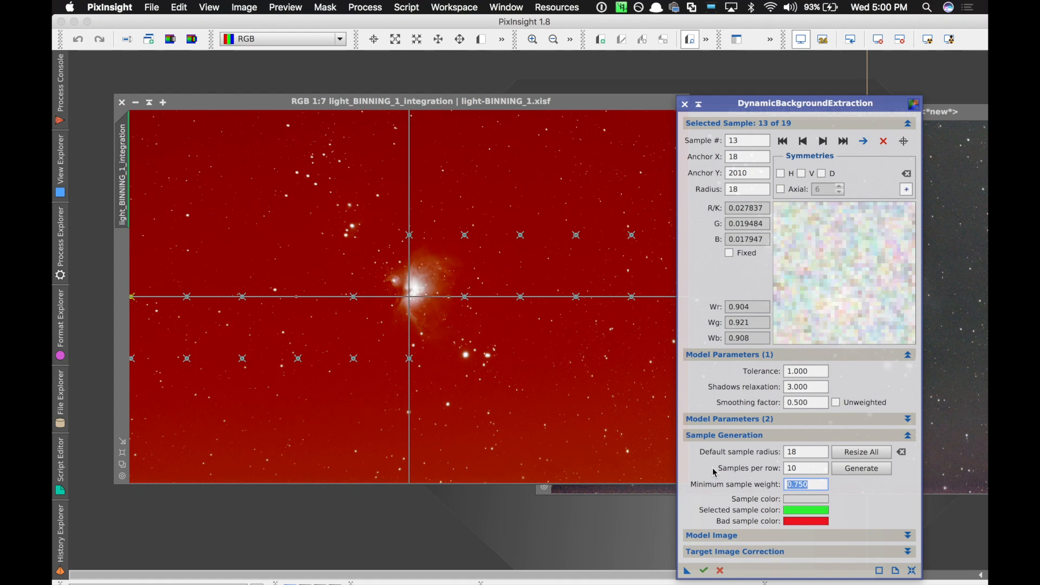
type(".5")
left_click(847, 472)
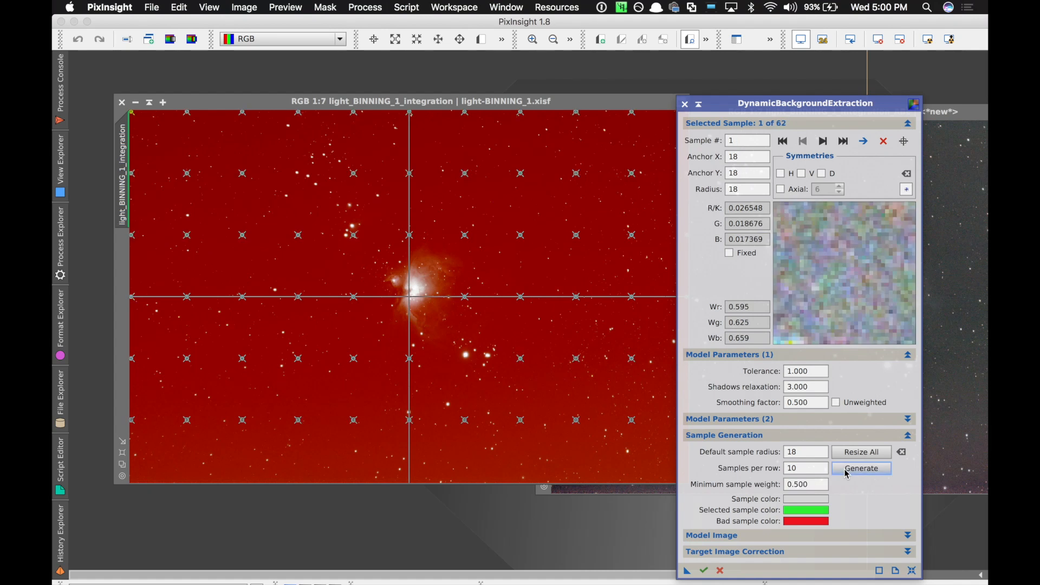
Step: Raise the model tolerance to 1.3 and regenerate the background samples
left_click_drag(726, 103, 746, 85)
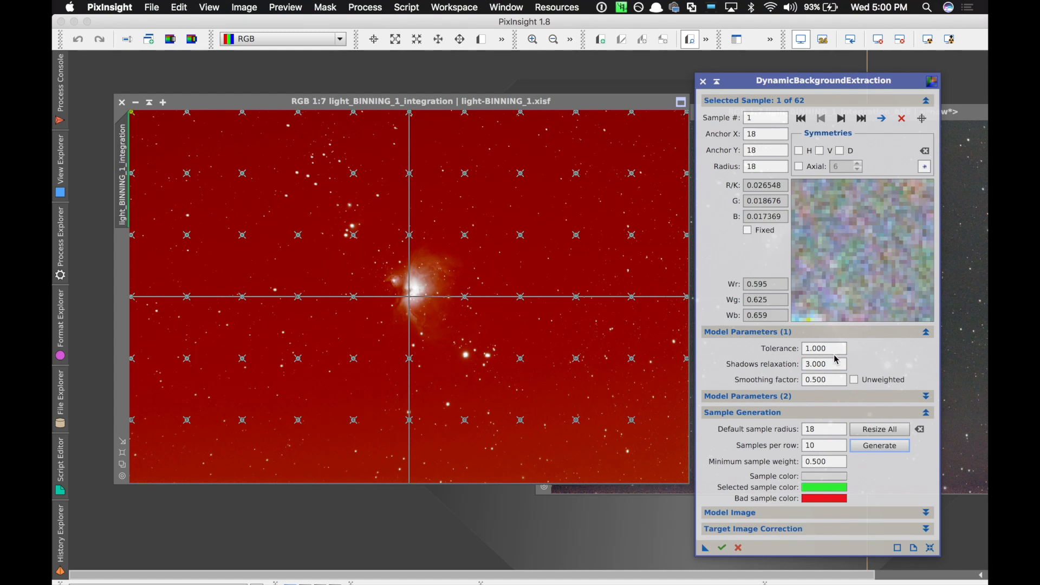
left_click_drag(840, 348, 779, 349)
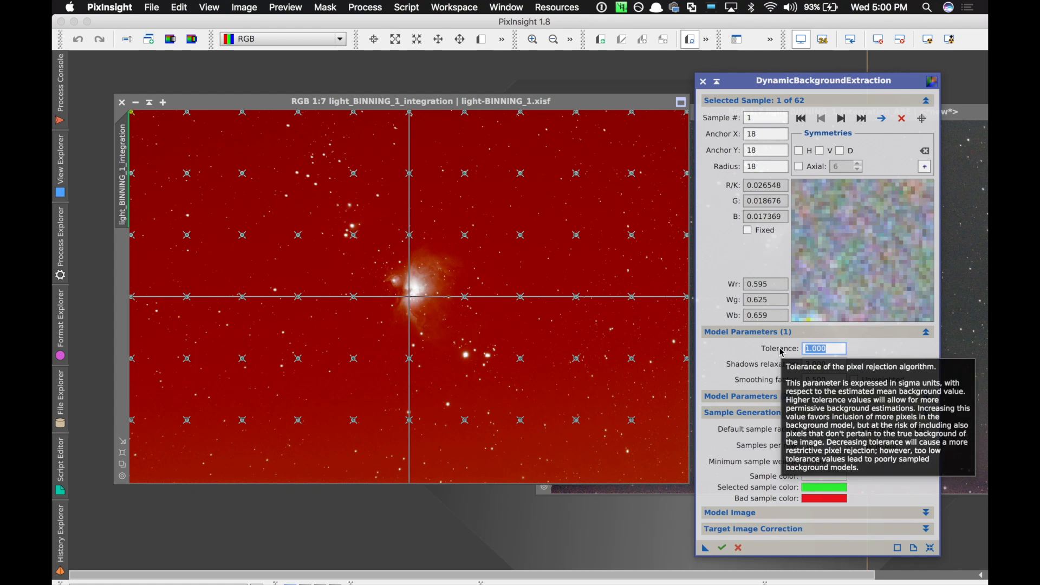
type("1.3")
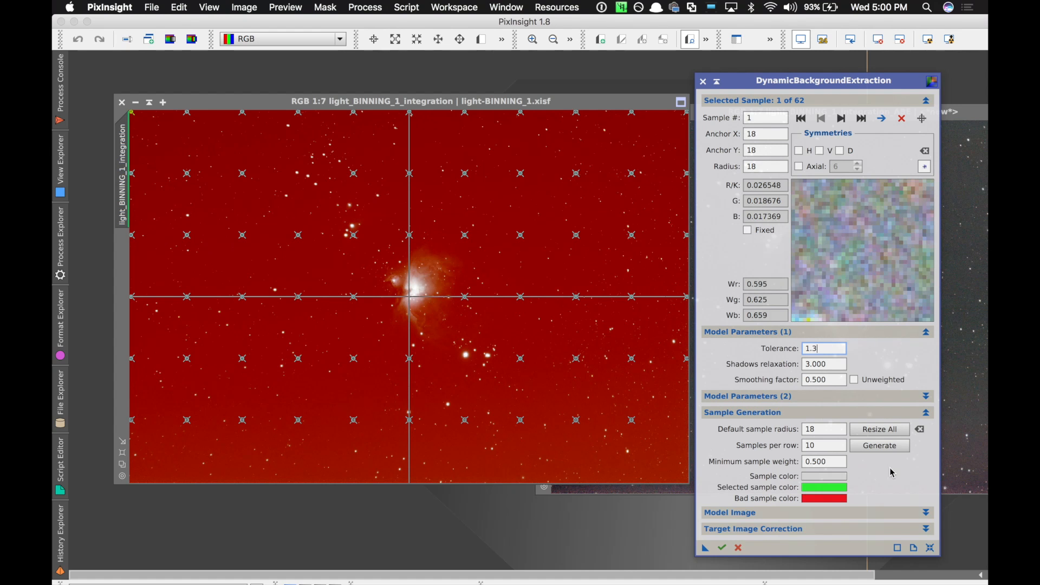
left_click(889, 450)
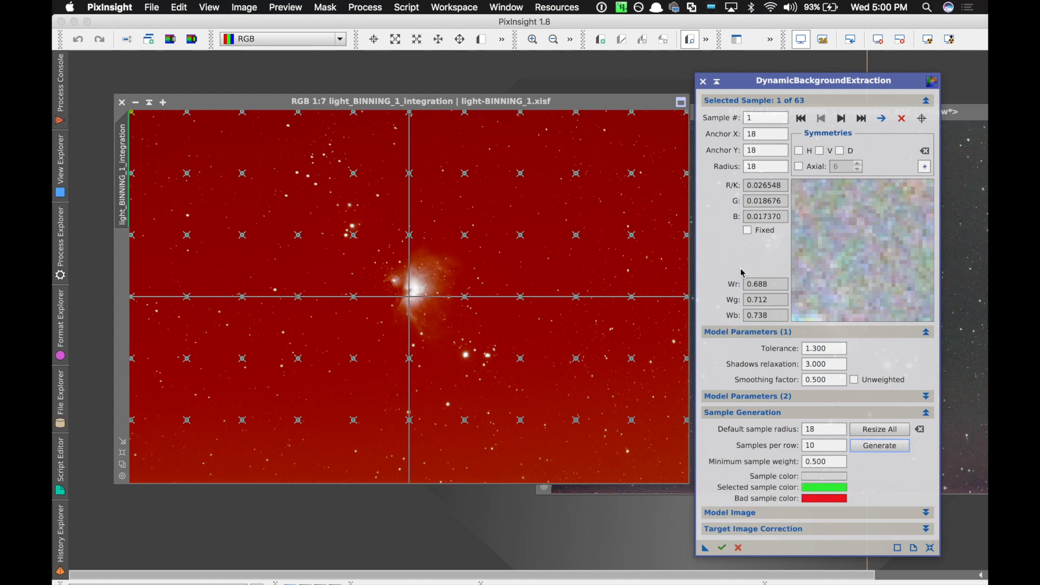
Step: Move the process window off the image and delete the background sample just right of the nebula's core on the horizontal centre line
left_click_drag(746, 87, 676, 359)
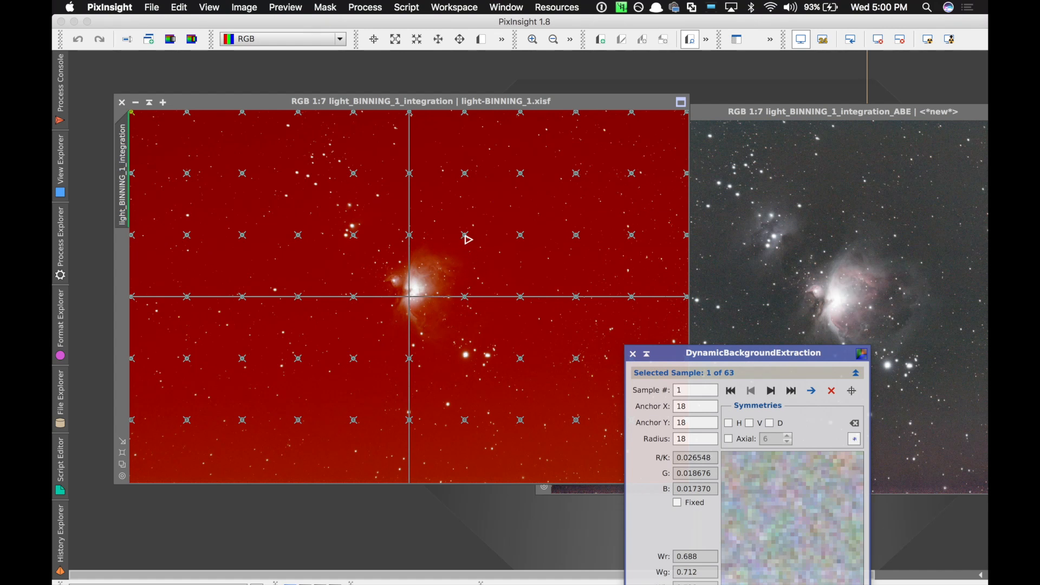
left_click(466, 298)
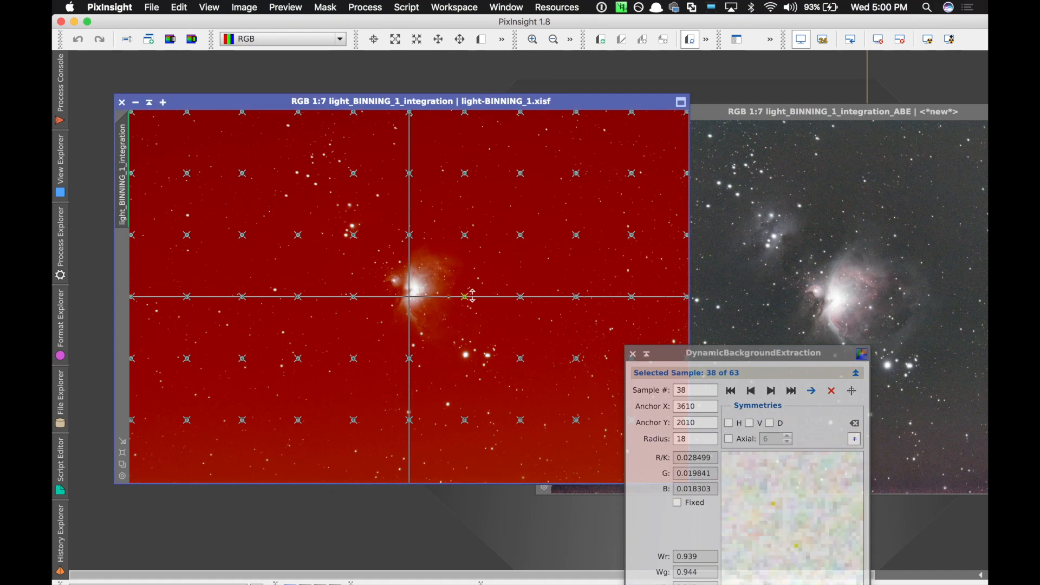
key("Delete")
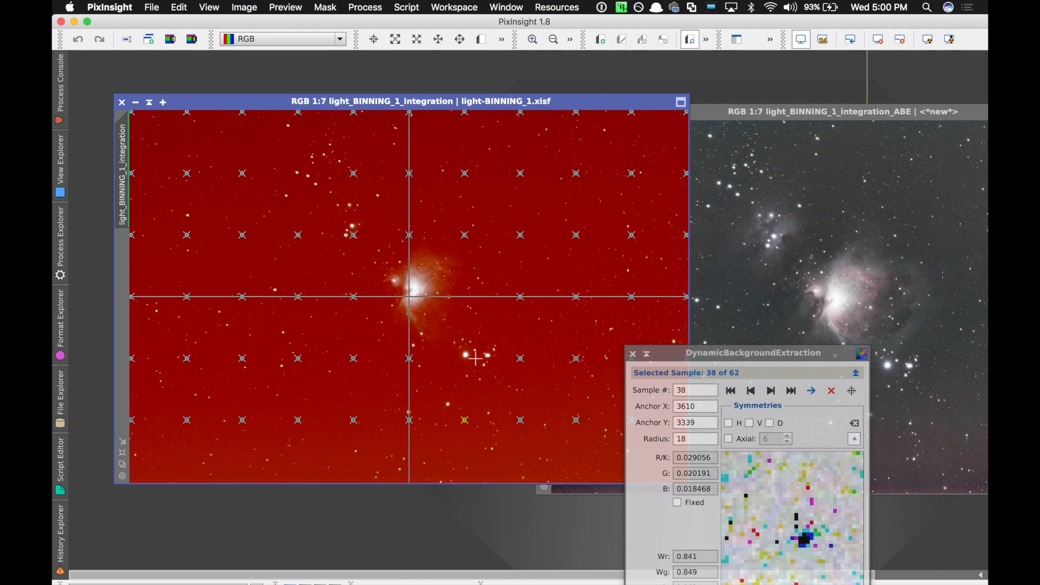
Step: Move three background samples away from the nebulosity onto clear sky, to anchors of about 4489, 2486; 3173, 1129; and 2070, 1731
left_click(520, 297)
left_click_drag(521, 299, 548, 344)
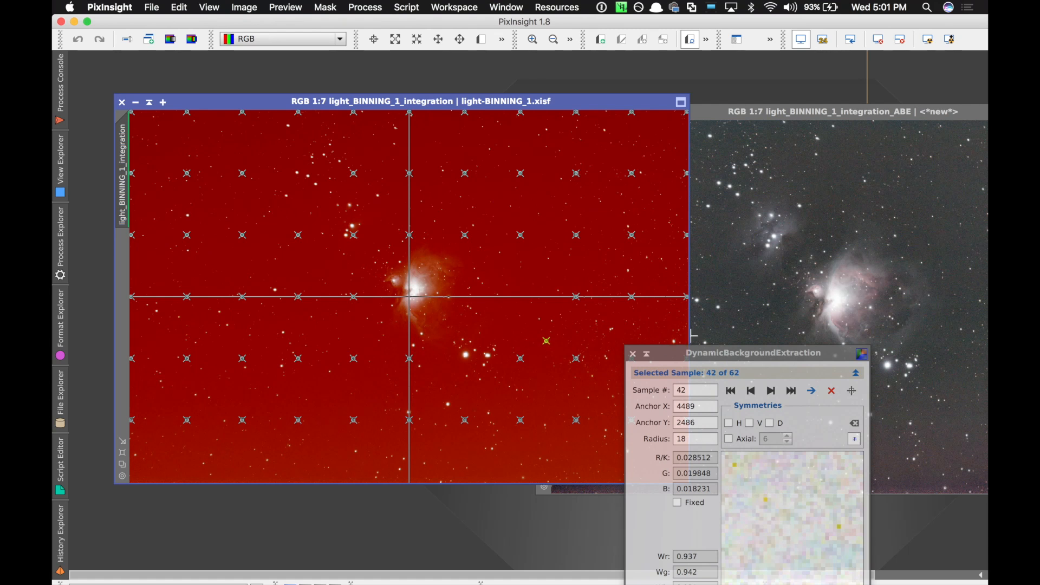
left_click_drag(679, 358, 679, 409)
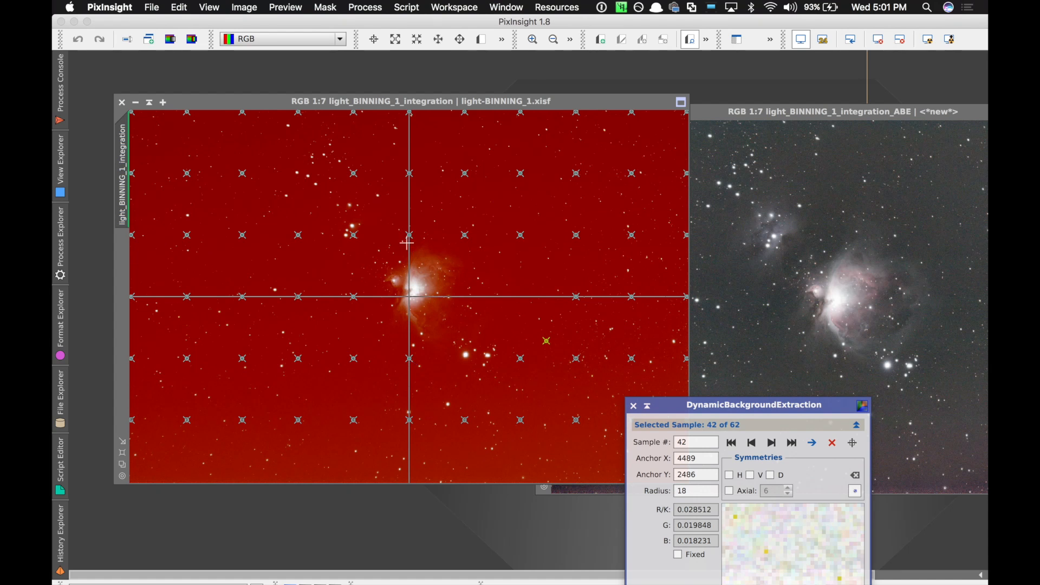
left_click_drag(409, 235, 425, 215)
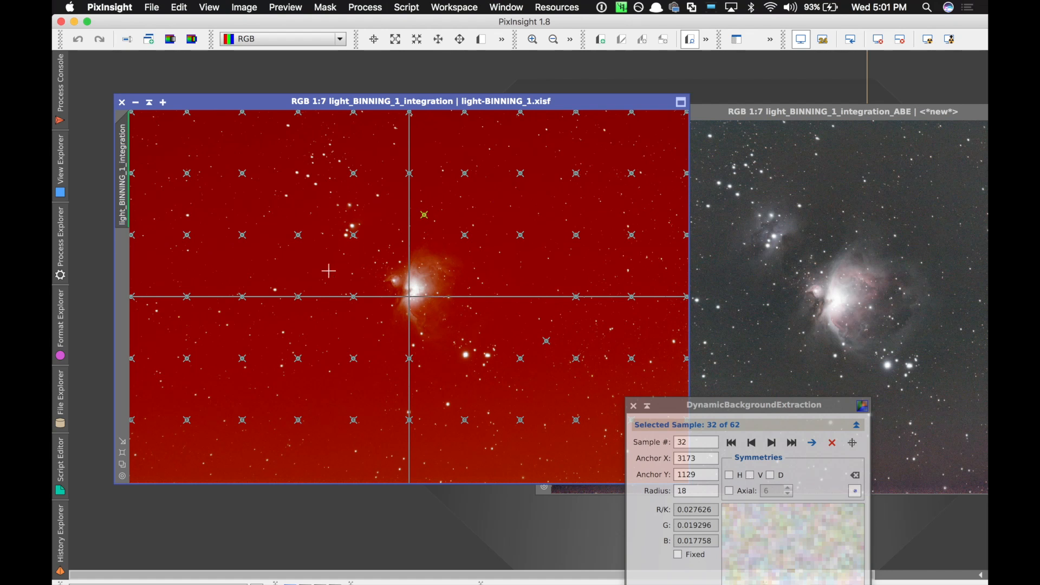
left_click_drag(354, 235, 323, 271)
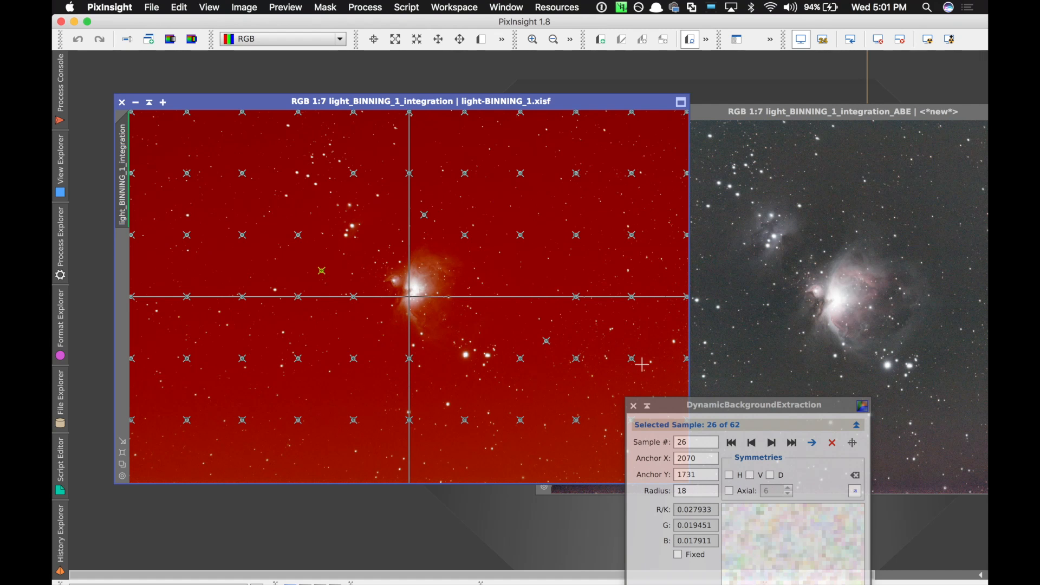
Step: Review the background samples one by one from the first, and move sample 6 off its bright star to about 46, 3388
left_click(684, 407)
left_click_drag(769, 232, 749, 95)
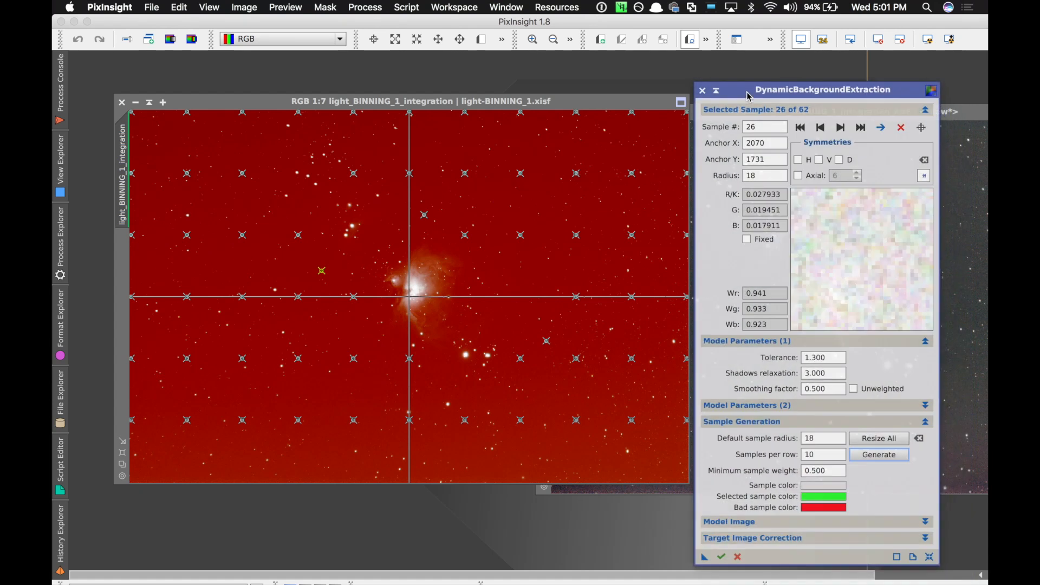
left_click(133, 116)
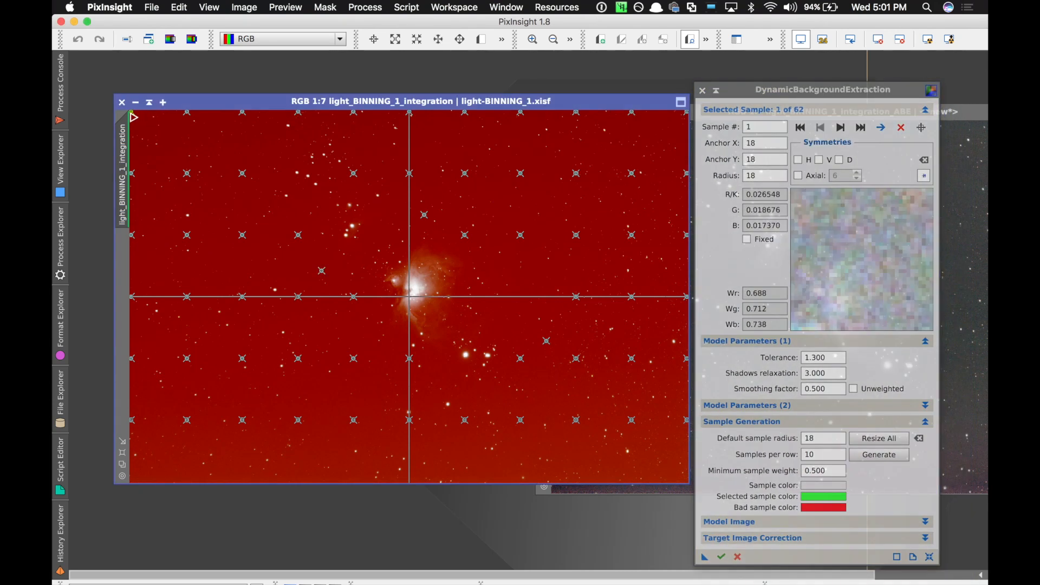
left_click_drag(135, 117, 132, 115)
left_click(843, 131)
left_click(841, 128)
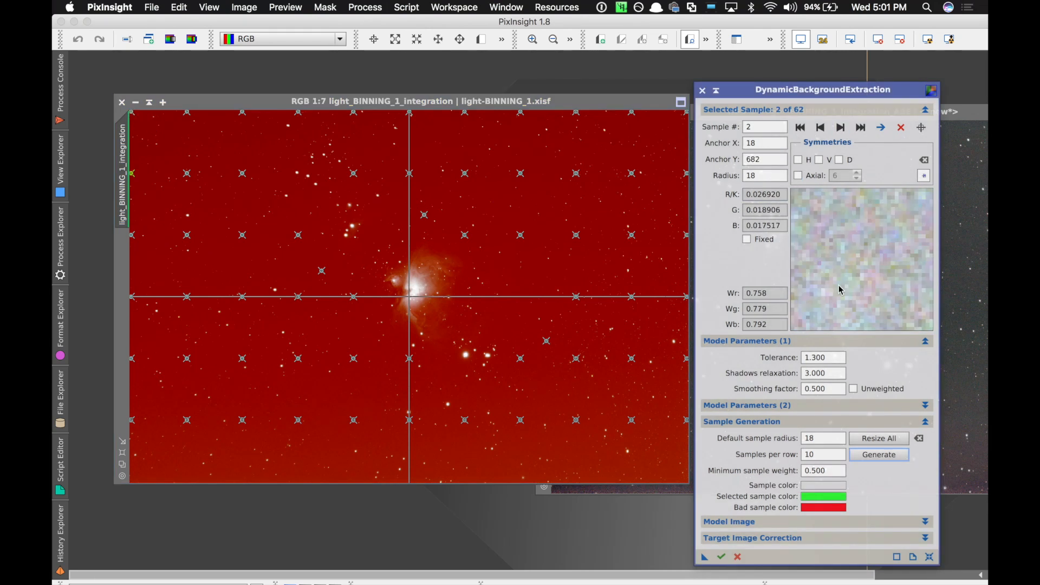
left_click(840, 129)
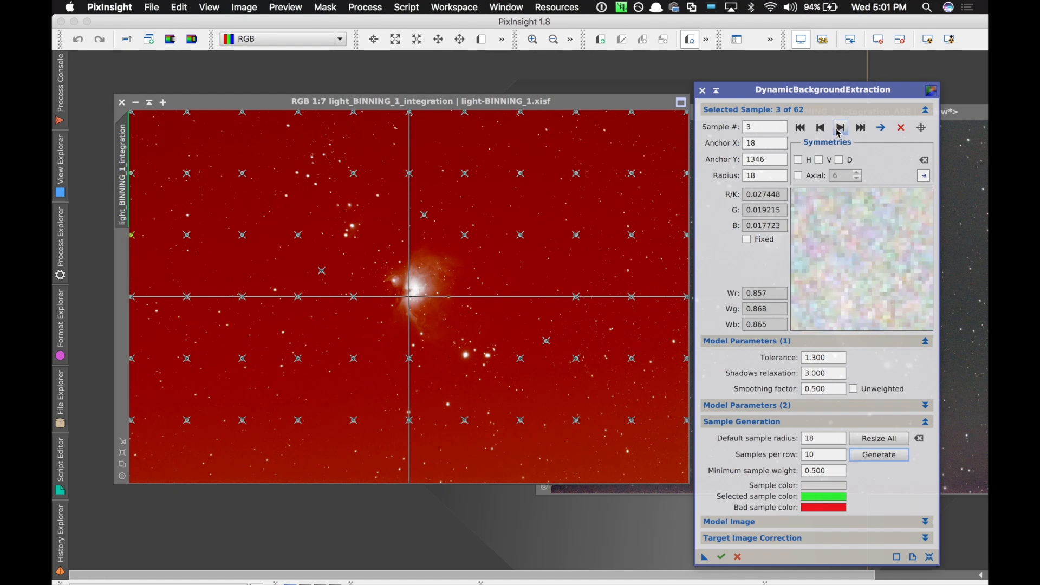
left_click(840, 129)
left_click(840, 128)
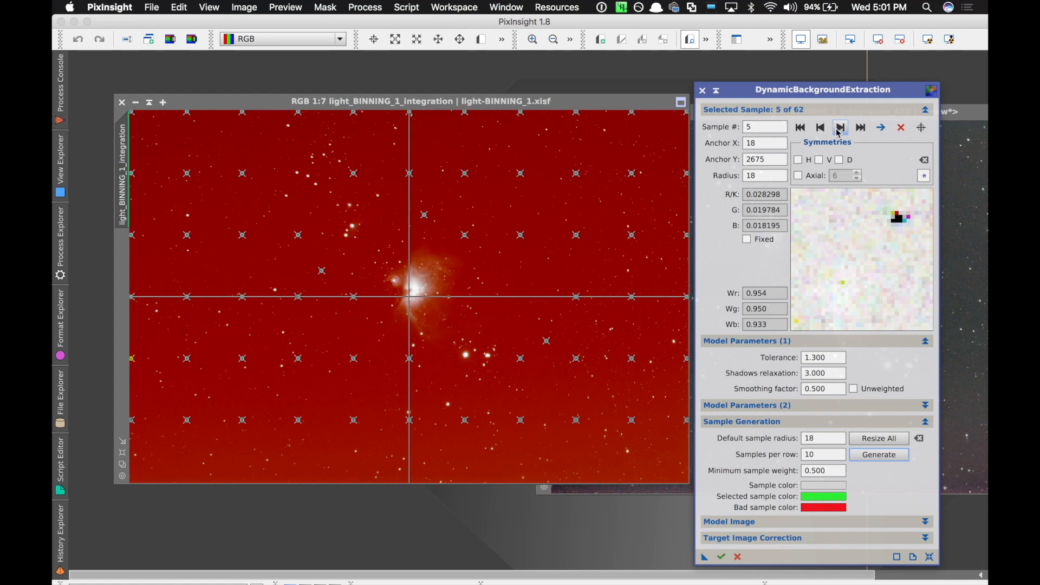
left_click(839, 130)
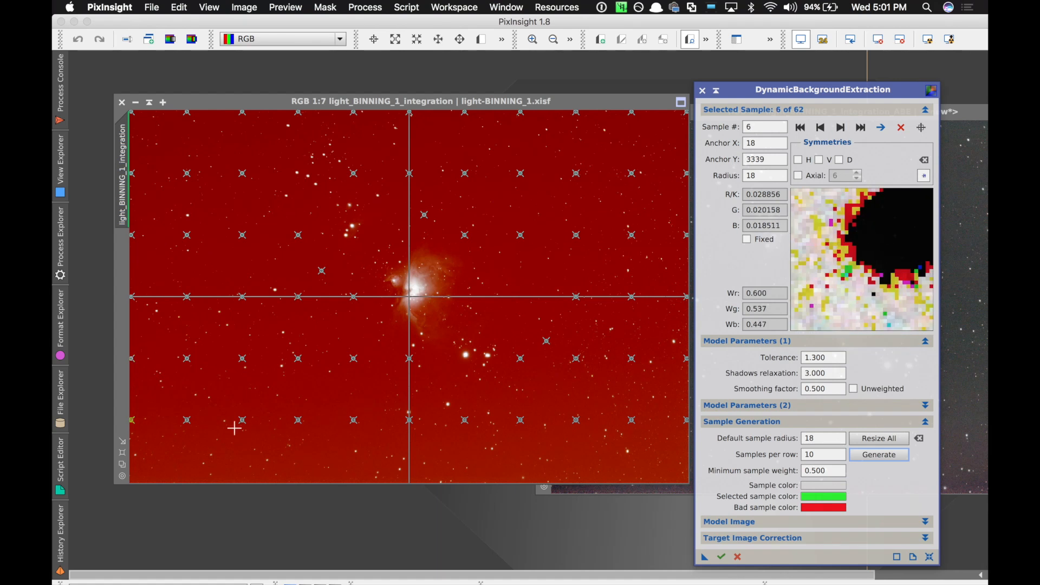
left_click_drag(132, 422, 136, 431)
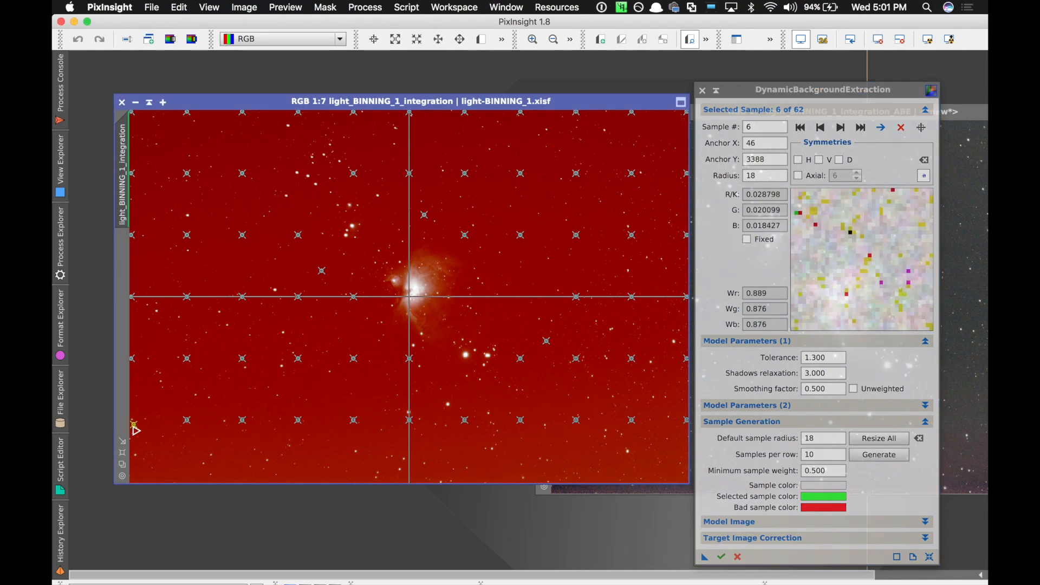
Step: Add six background samples in a row just above the image's lower edge, from about X 98 to X 4872
left_click(139, 466)
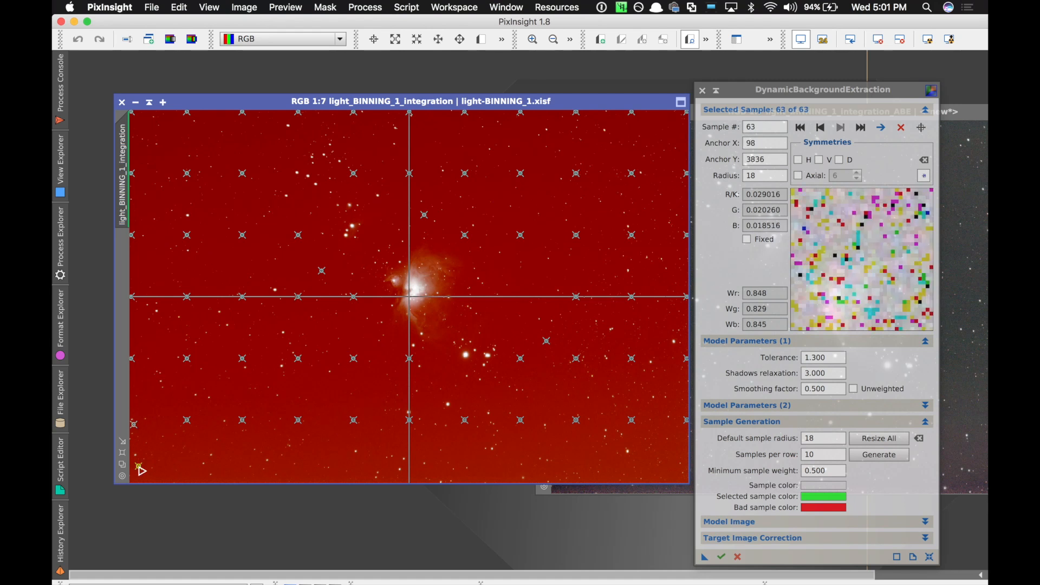
left_click(188, 468)
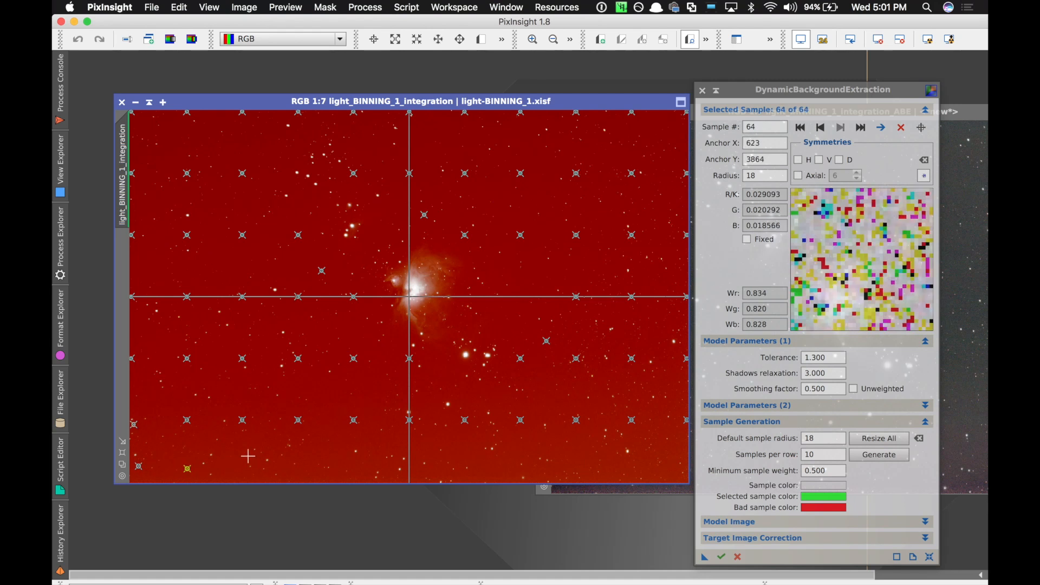
left_click(237, 459)
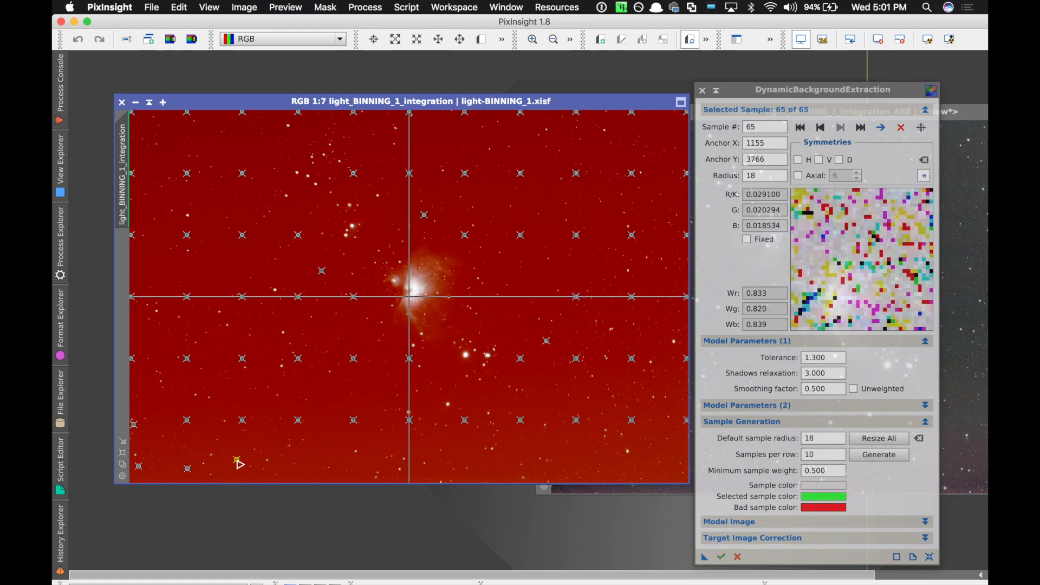
left_click(313, 472)
left_click(489, 470)
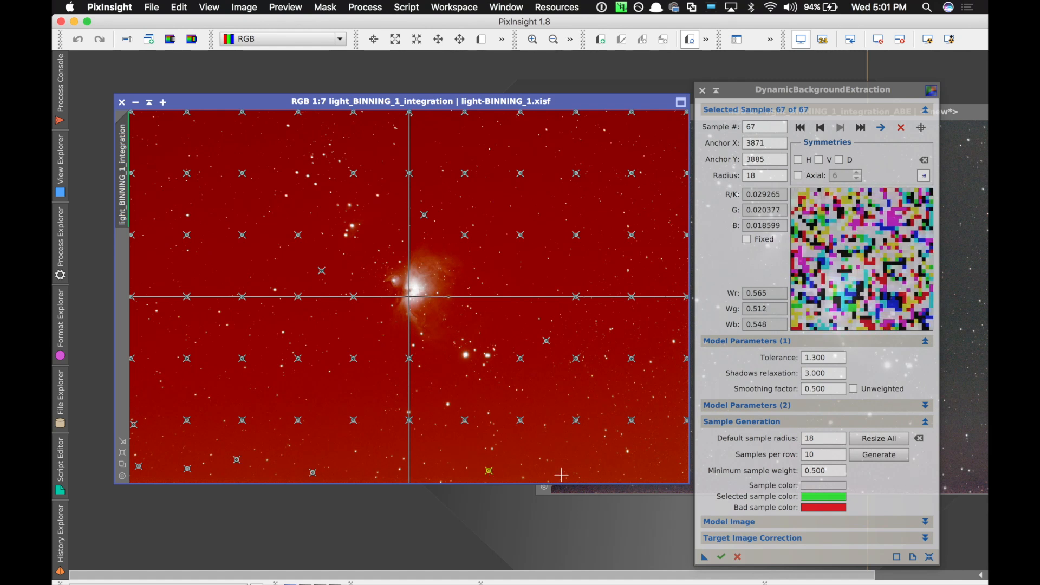
left_click(582, 458)
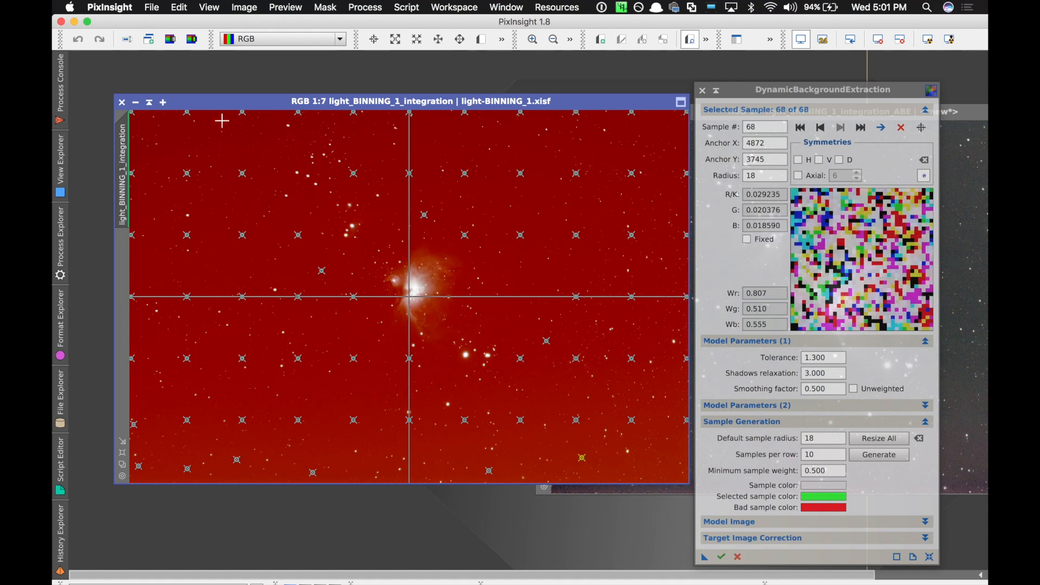
left_click(191, 114)
left_click_drag(193, 116, 200, 110)
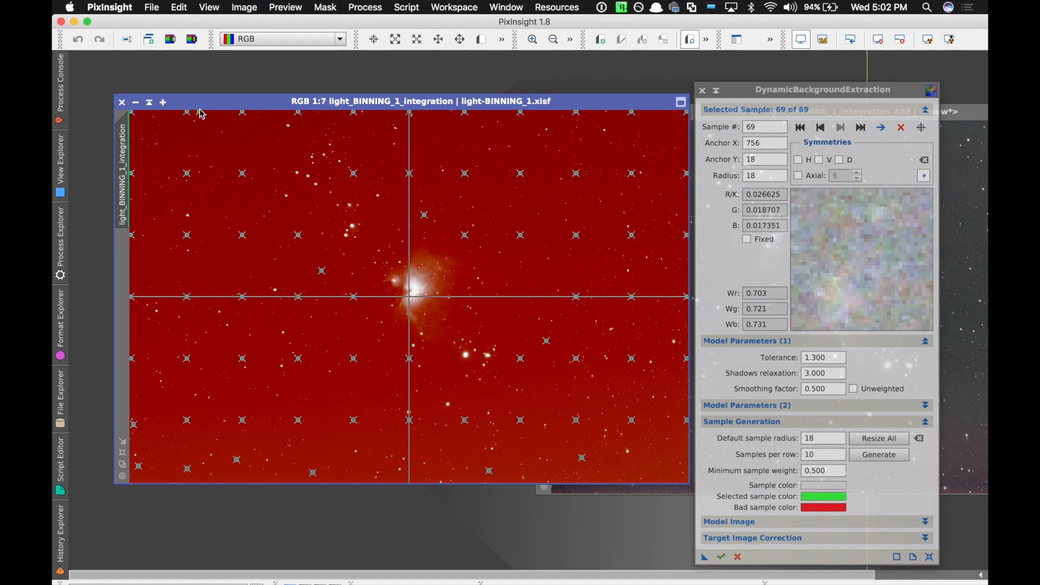
key("Delete")
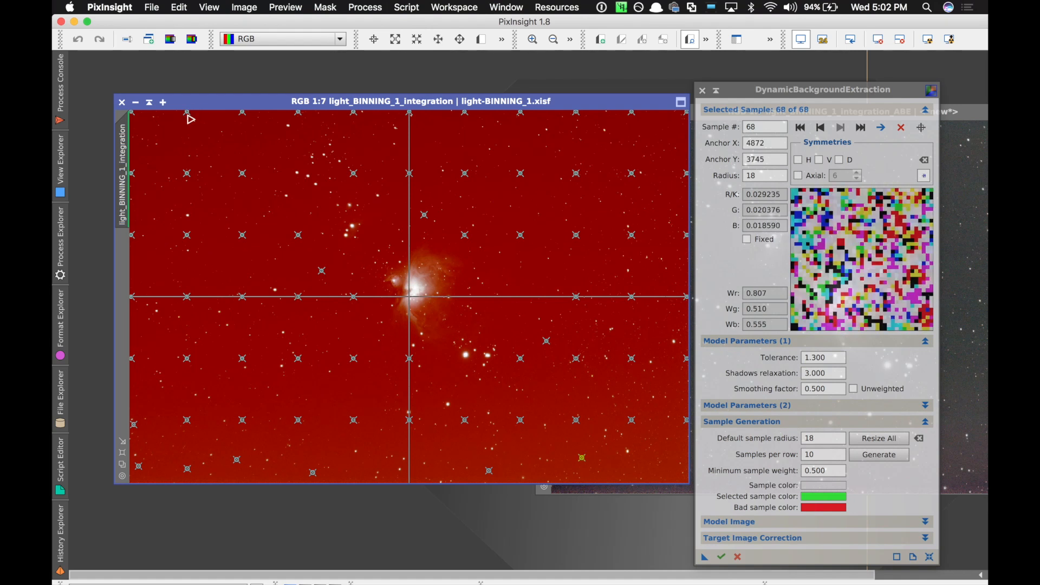
left_click(187, 115)
key("Delete")
Step: Review the background samples from sample 7 onward, and move sample 21 off its bright star to about 1793, 2052
left_click(189, 115)
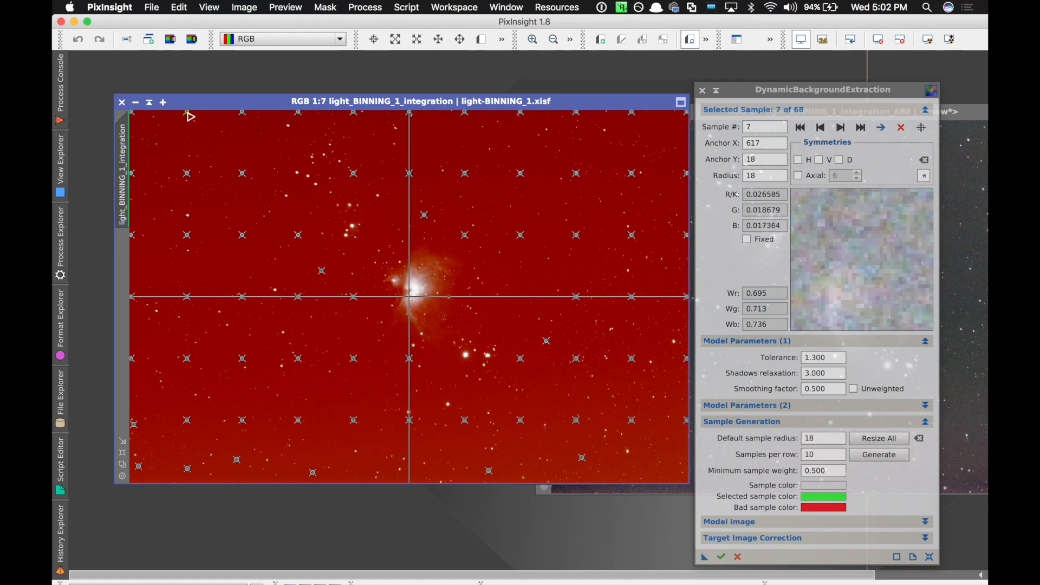
left_click(840, 129)
left_click(839, 129)
left_click(840, 129)
left_click(840, 129)
left_click(840, 129)
left_click(840, 129)
left_click(840, 129)
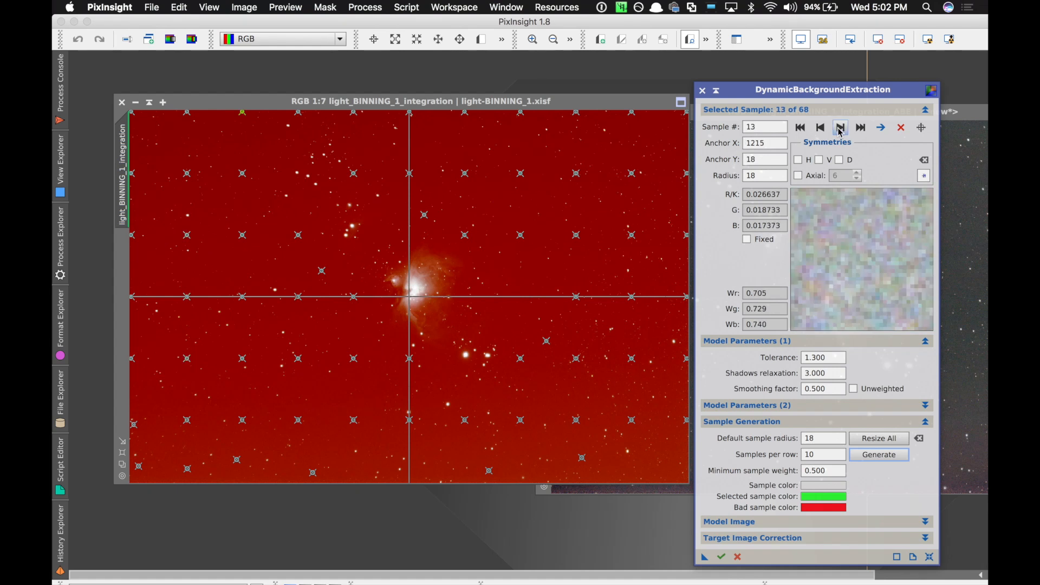
left_click(840, 128)
left_click(840, 129)
left_click(840, 129)
left_click(840, 129)
left_click(840, 129)
left_click(839, 129)
left_click(840, 129)
left_click(840, 128)
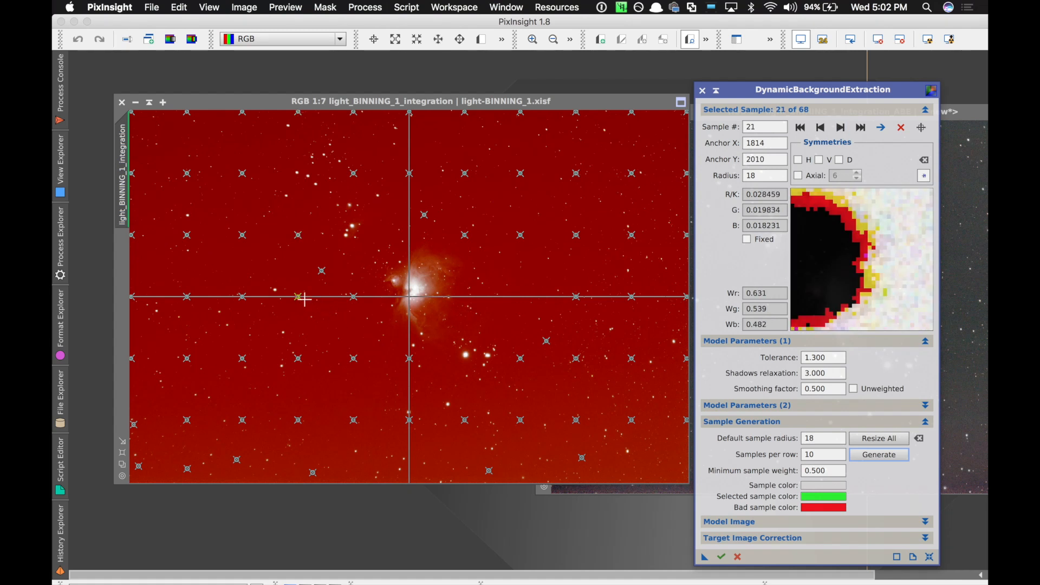
left_click_drag(296, 298, 295, 301)
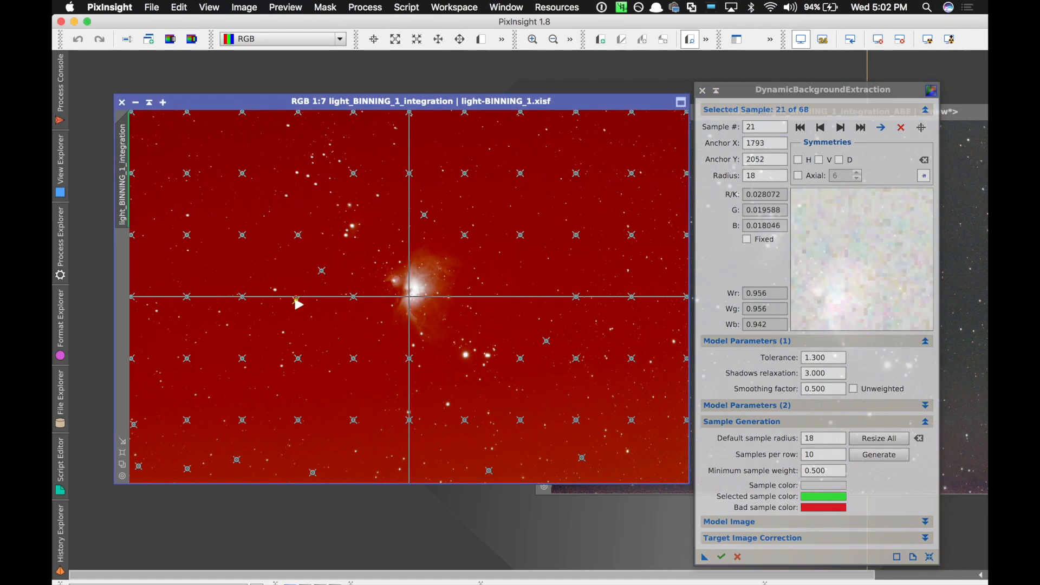
Step: Examine samples 22 to 56 one by one for overlapping stars, and return to sample 55 to try nudging it off its stars
left_click(840, 128)
left_click(840, 129)
left_click(840, 128)
left_click(840, 129)
left_click(840, 129)
left_click(840, 128)
left_click(840, 129)
left_click(840, 129)
left_click(840, 129)
left_click(840, 129)
left_click(840, 129)
left_click(840, 129)
left_click(840, 129)
left_click(840, 129)
left_click(840, 129)
left_click(840, 129)
left_click(840, 129)
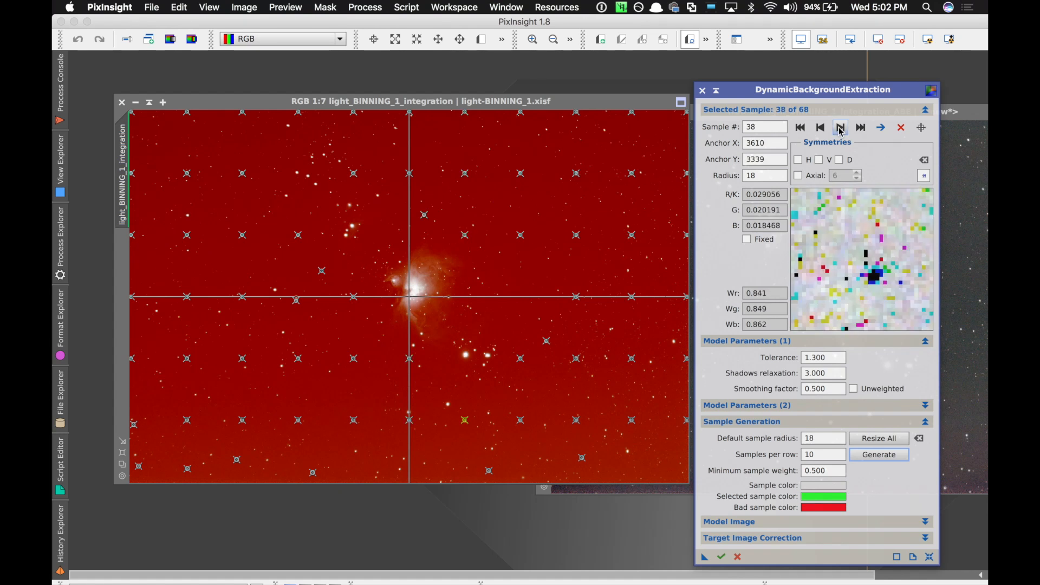
left_click(840, 129)
left_click(840, 129)
left_click(840, 129)
left_click(840, 129)
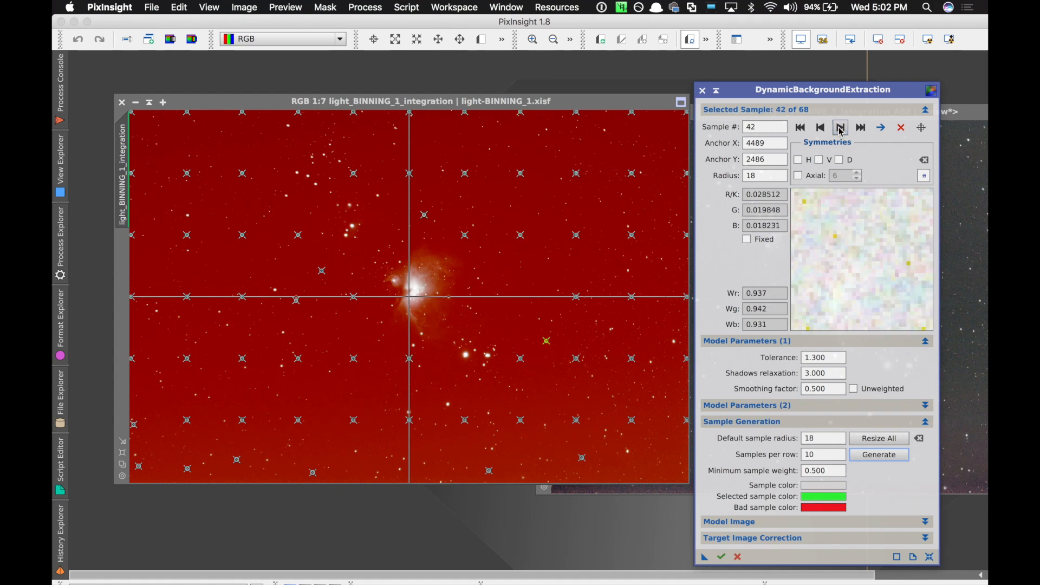
left_click(840, 129)
left_click(840, 129)
left_click(840, 129)
left_click(840, 129)
left_click(840, 129)
left_click(840, 129)
left_click(840, 129)
left_click(840, 129)
left_click(840, 129)
left_click(840, 129)
left_click(840, 129)
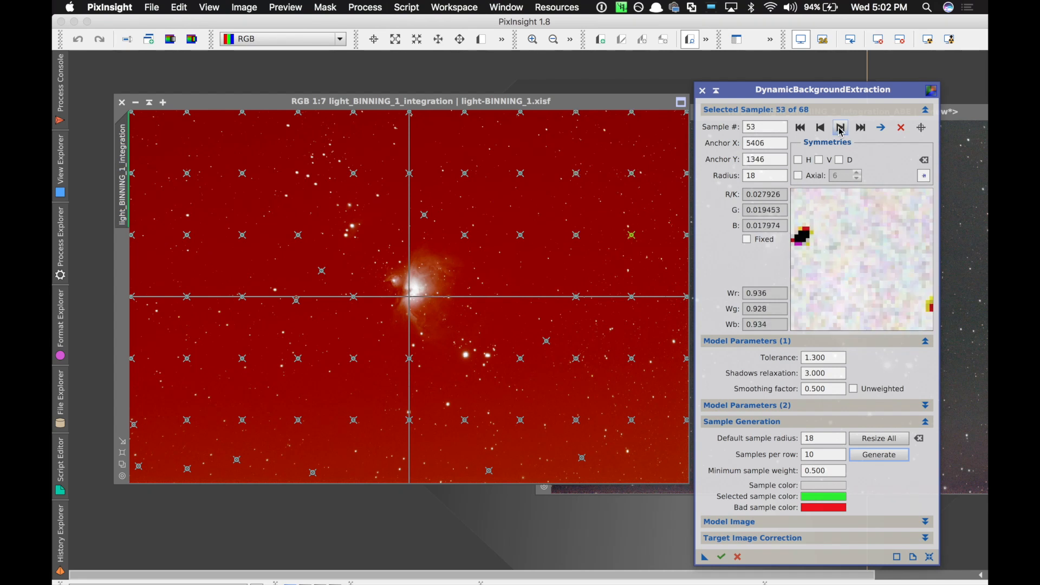
left_click(840, 129)
left_click(840, 129)
left_click(840, 129)
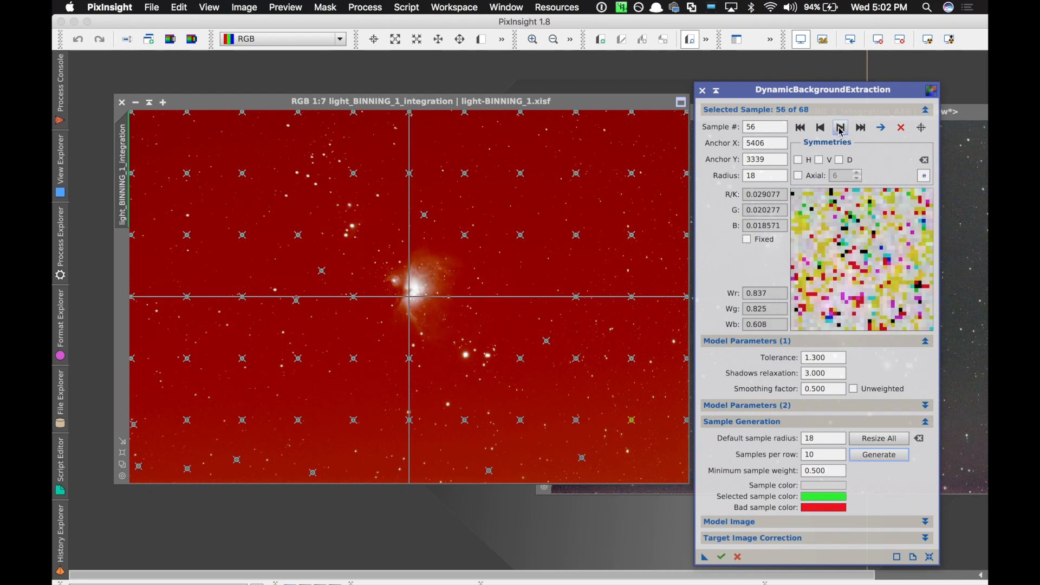
left_click(821, 129)
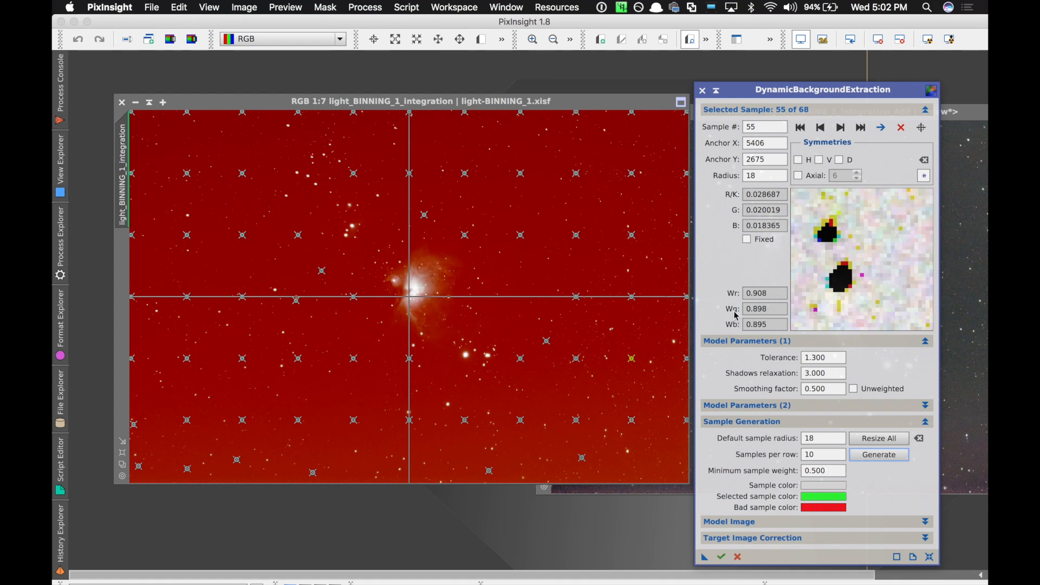
left_click_drag(632, 360, 630, 360)
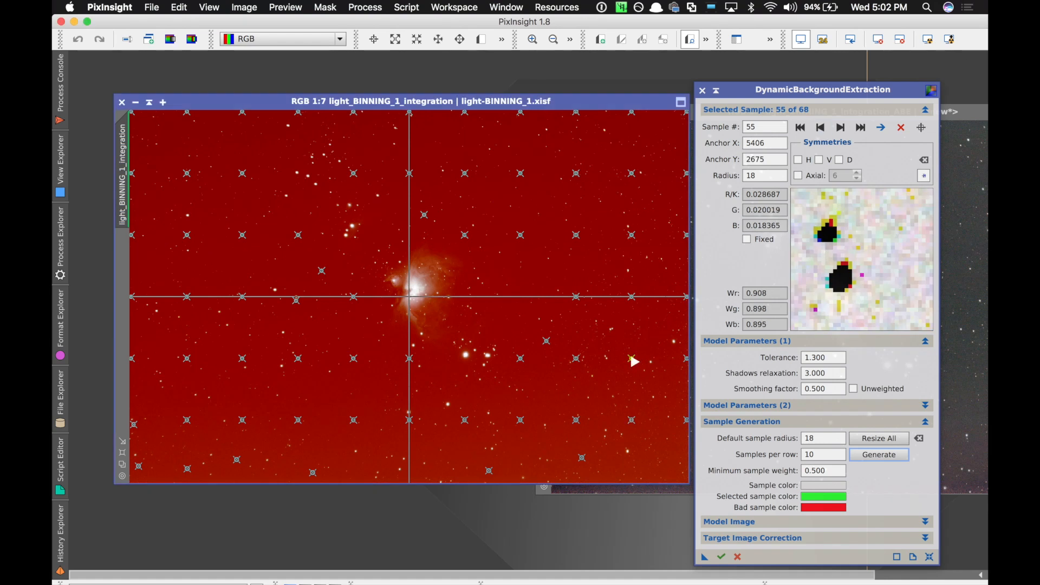
Step: Examine the remaining background samples from sample 56 through the last one for stars and rejected pixels
left_click(841, 129)
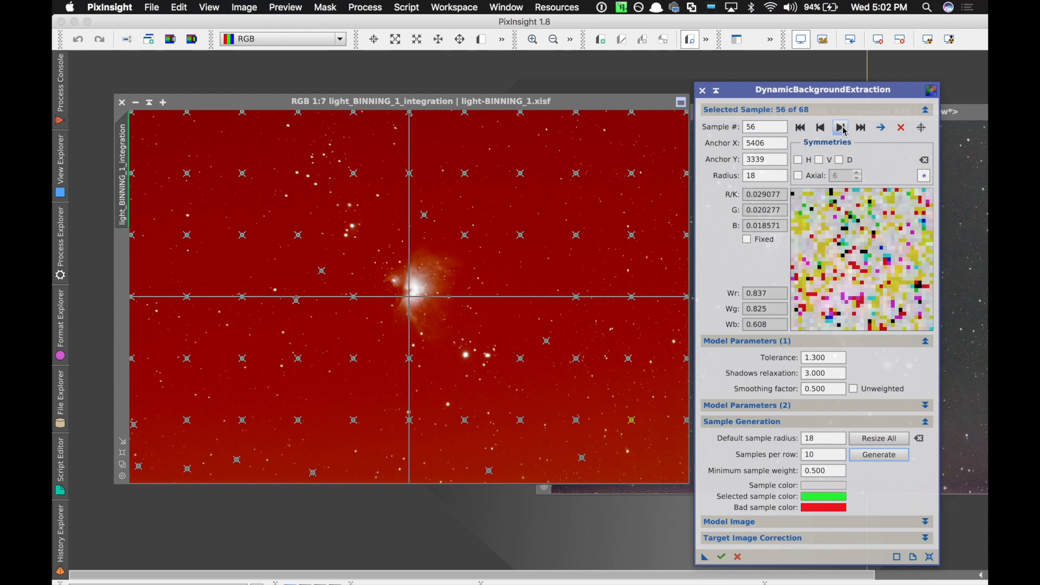
left_click(842, 129)
left_click(841, 128)
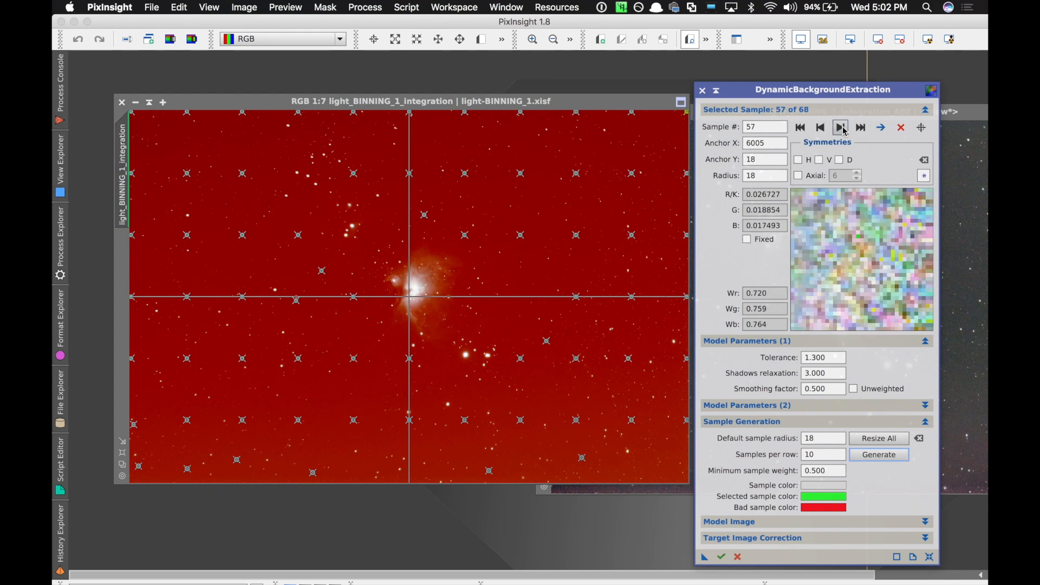
left_click(842, 128)
left_click(841, 128)
left_click(841, 127)
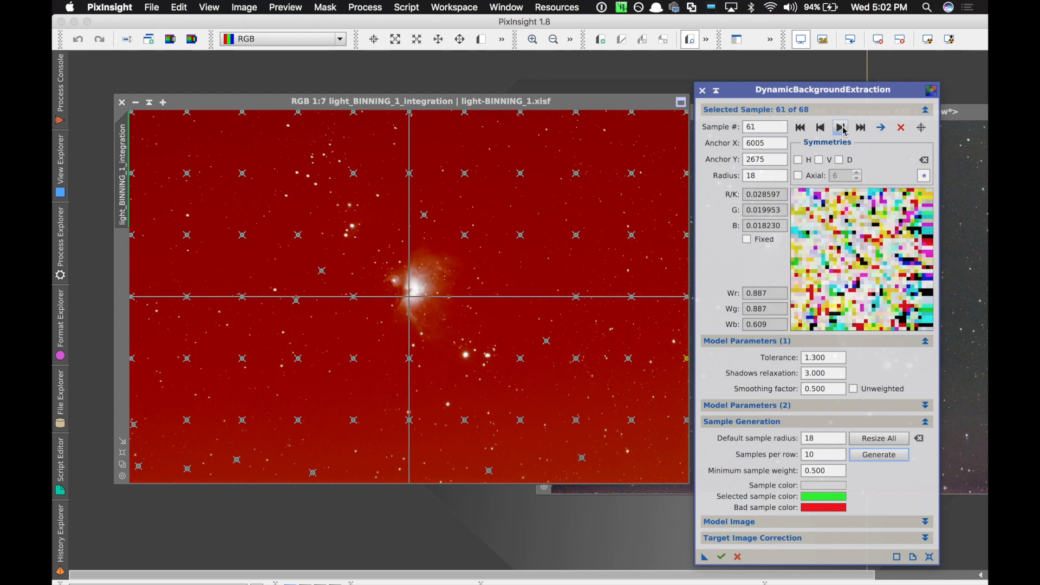
left_click(841, 127)
left_click(842, 128)
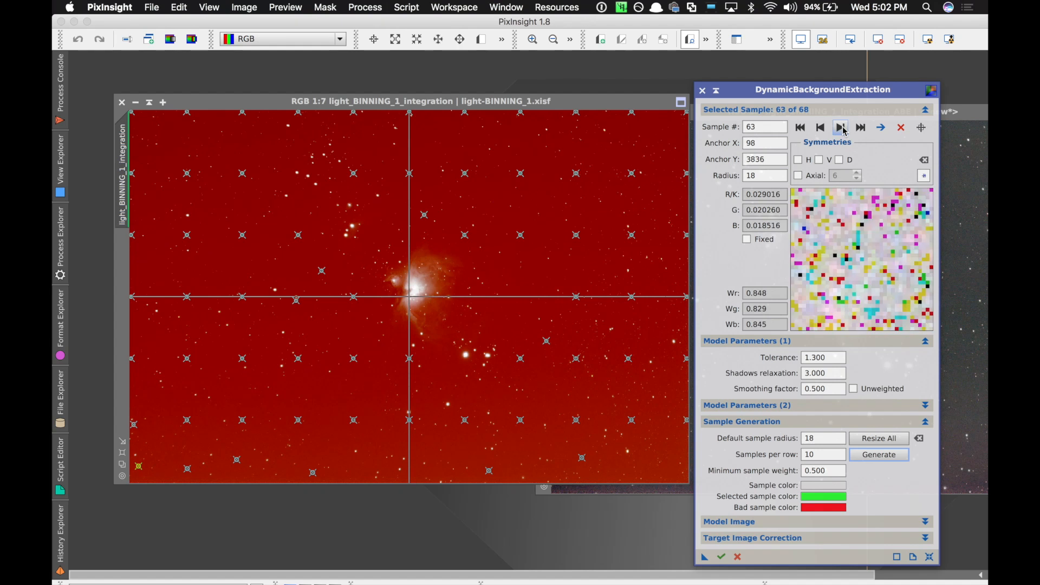
left_click(842, 128)
left_click(842, 128)
left_click(842, 128)
left_click(842, 128)
left_click(842, 128)
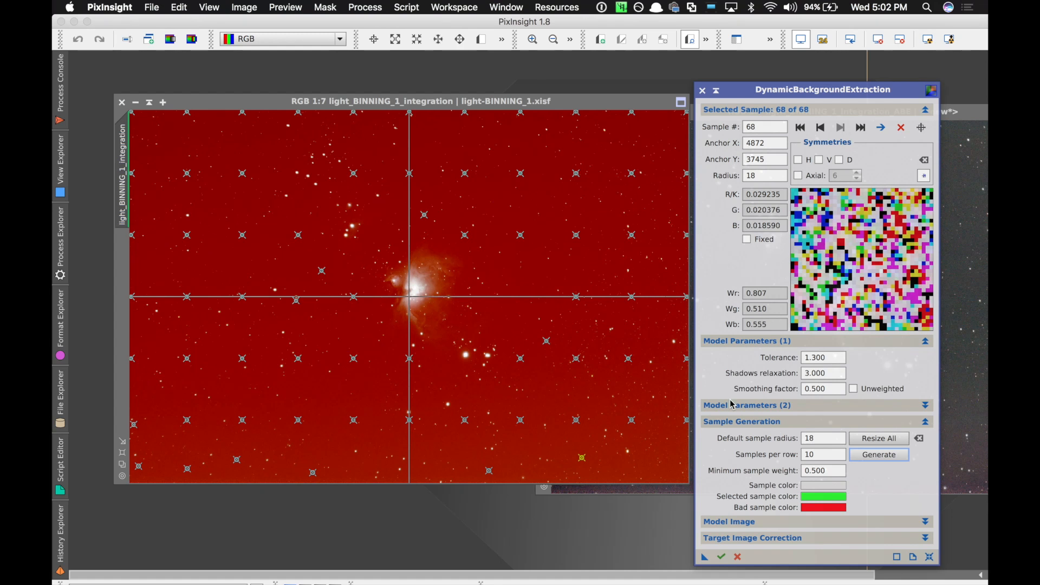
Step: Add two more background samples near the image's lower edge, at about 5817, 3850 and 2478, 3948
left_click(670, 467)
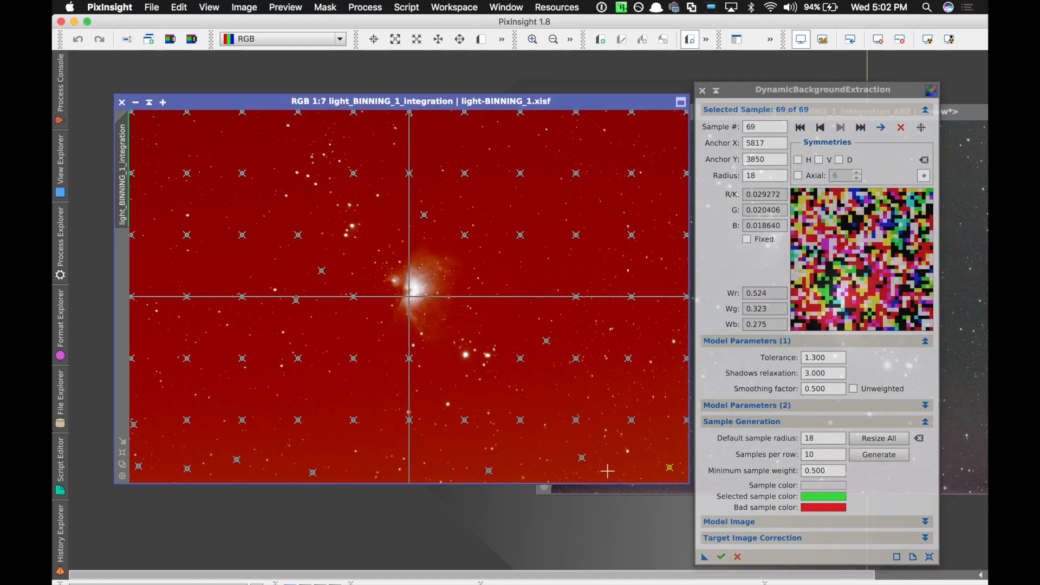
left_click(360, 477)
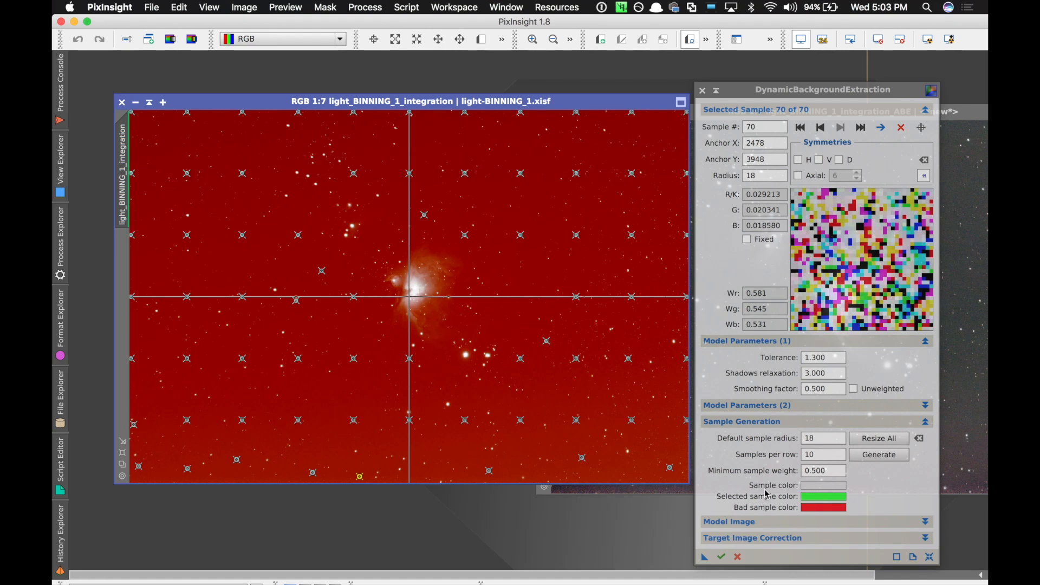
Step: Set the target image correction to Subtraction and execute DynamicBackgroundExtraction on the integrated image
left_click(925, 422)
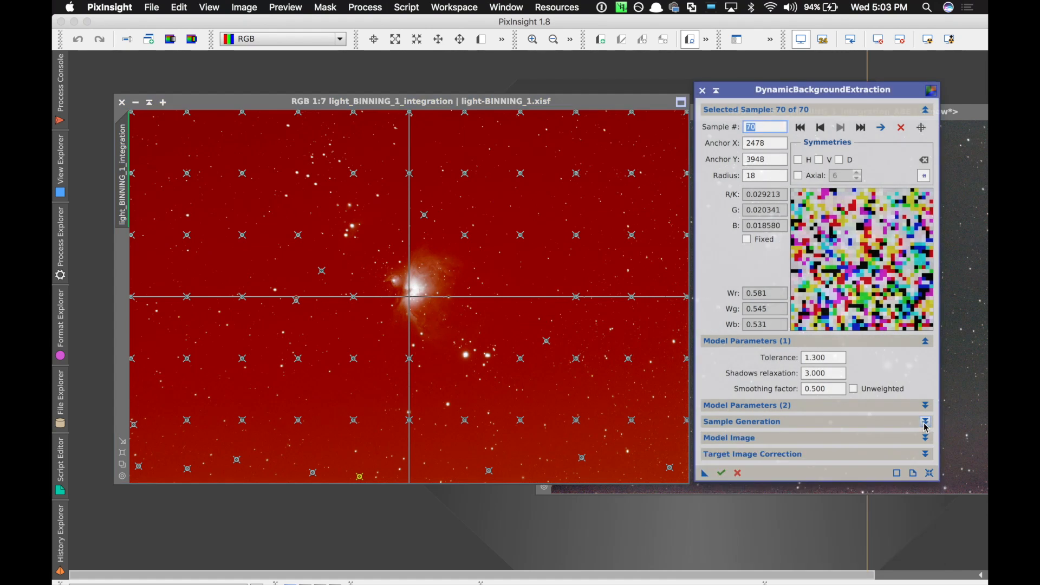
left_click(835, 454)
left_click(816, 471)
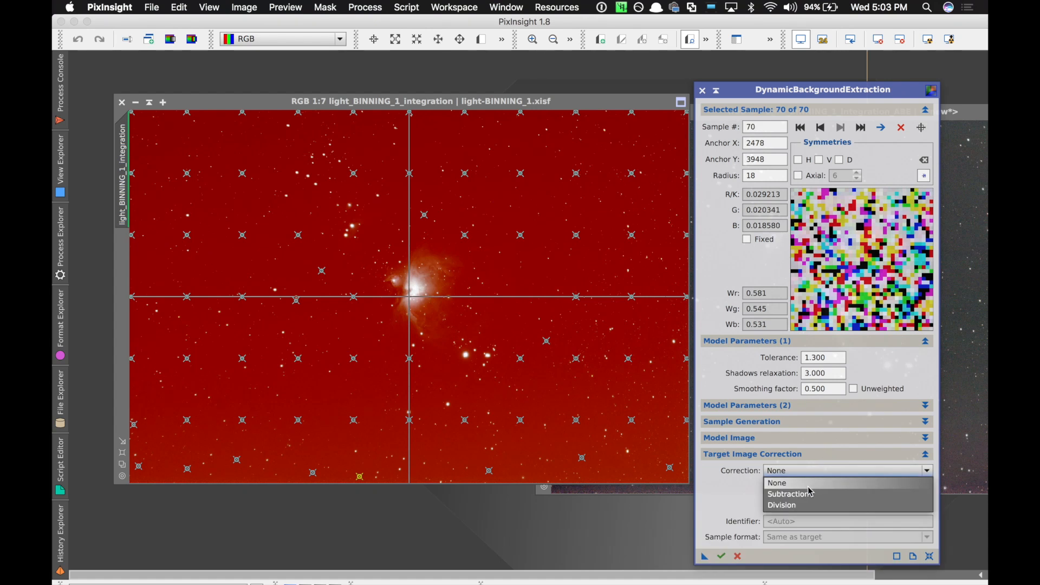
left_click(812, 494)
left_click(820, 454)
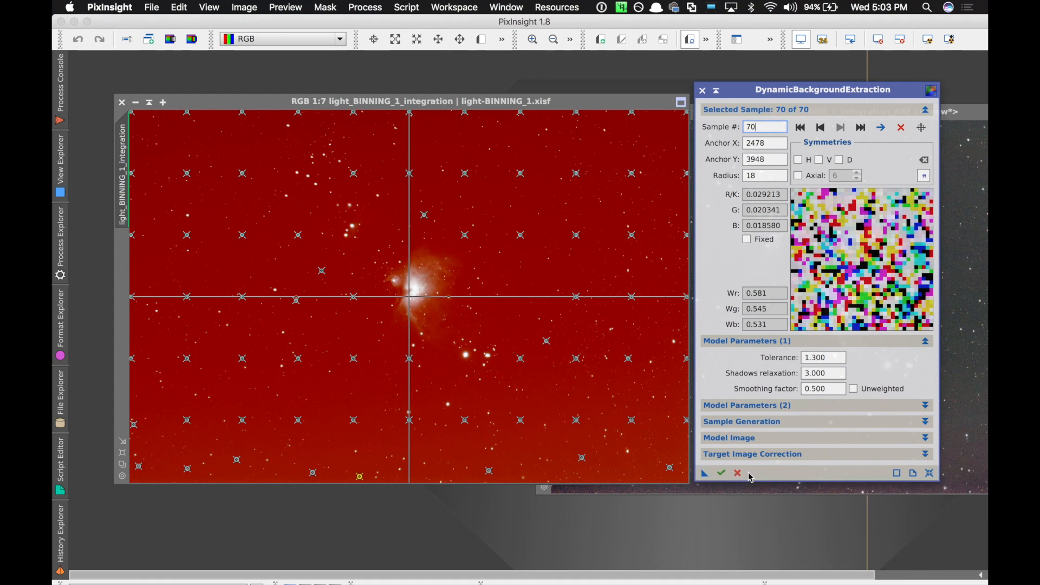
left_click(721, 473)
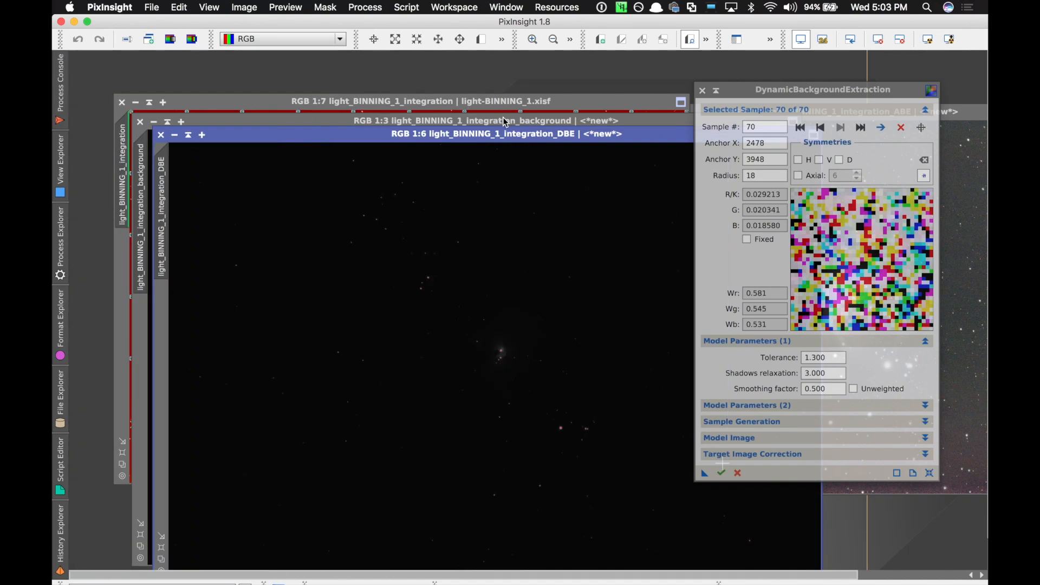
Step: Auto-stretch the extracted background model and the corrected DBE image, ending the DynamicBackgroundExtraction session
key("ctrl+a")
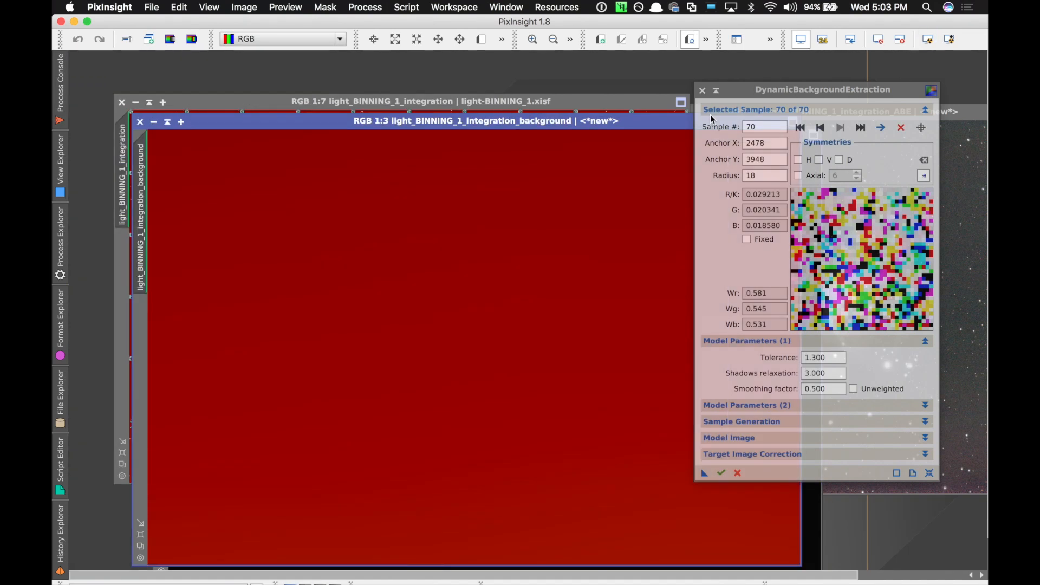
left_click(702, 91)
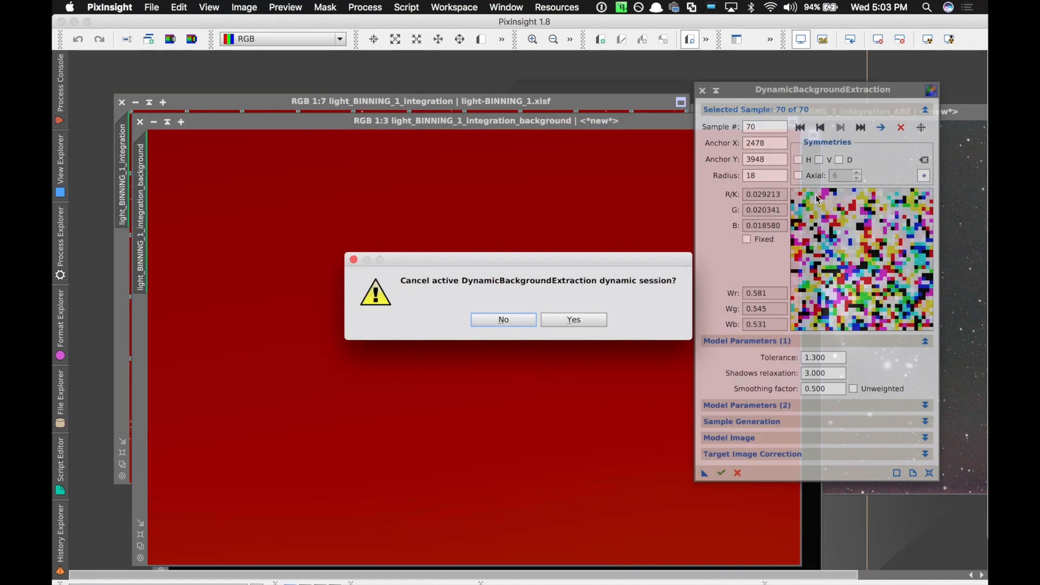
left_click(565, 318)
left_click(813, 180)
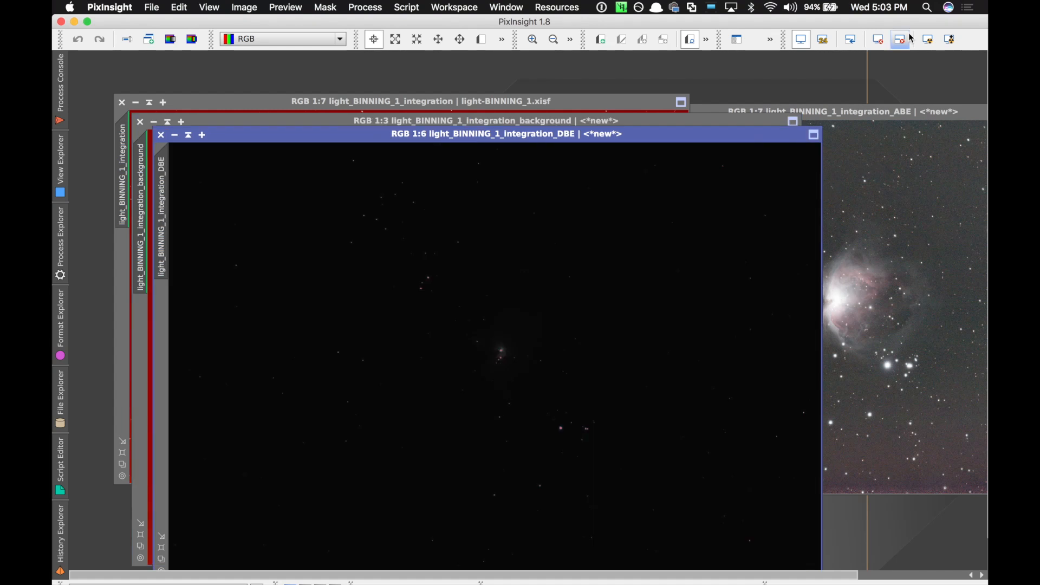
left_click(929, 47)
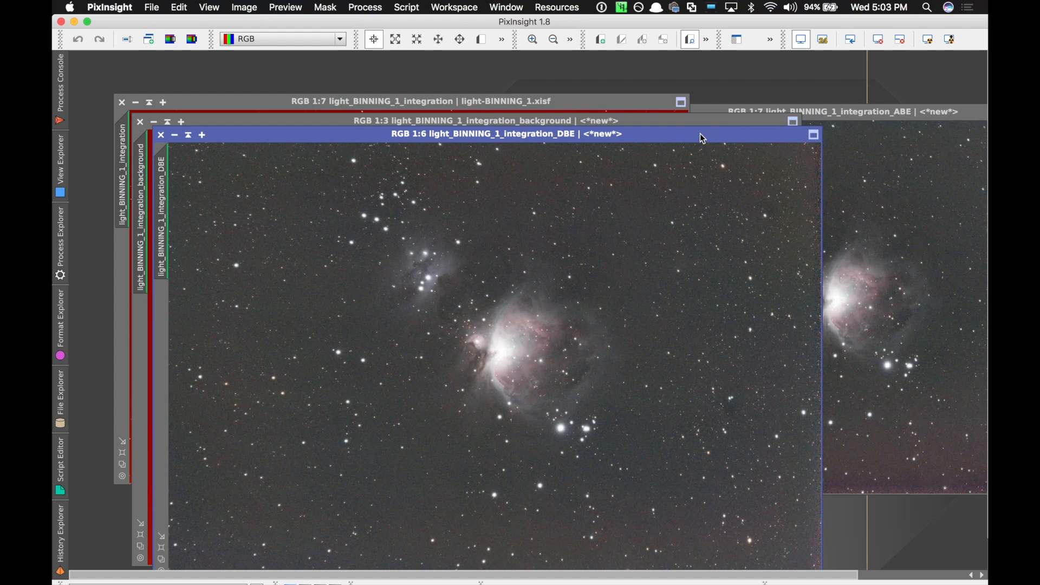
Step: Close the background model, minimize the original integration clear of the images, and fit the DBE image's window at 1:7 zoom
left_click_drag(703, 138, 664, 159)
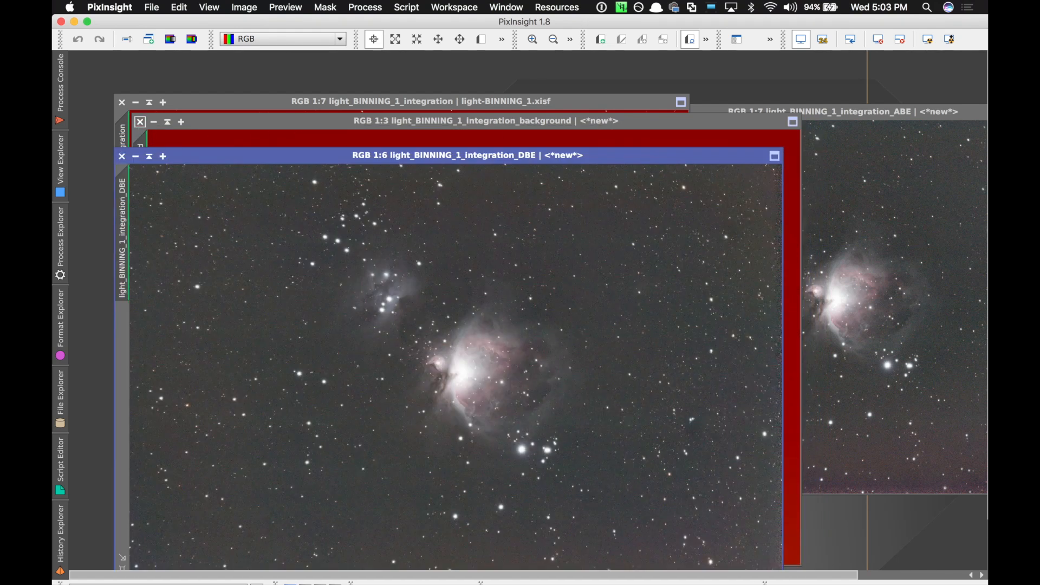
left_click(140, 121)
left_click(135, 102)
left_click_drag(262, 155, 223, 77)
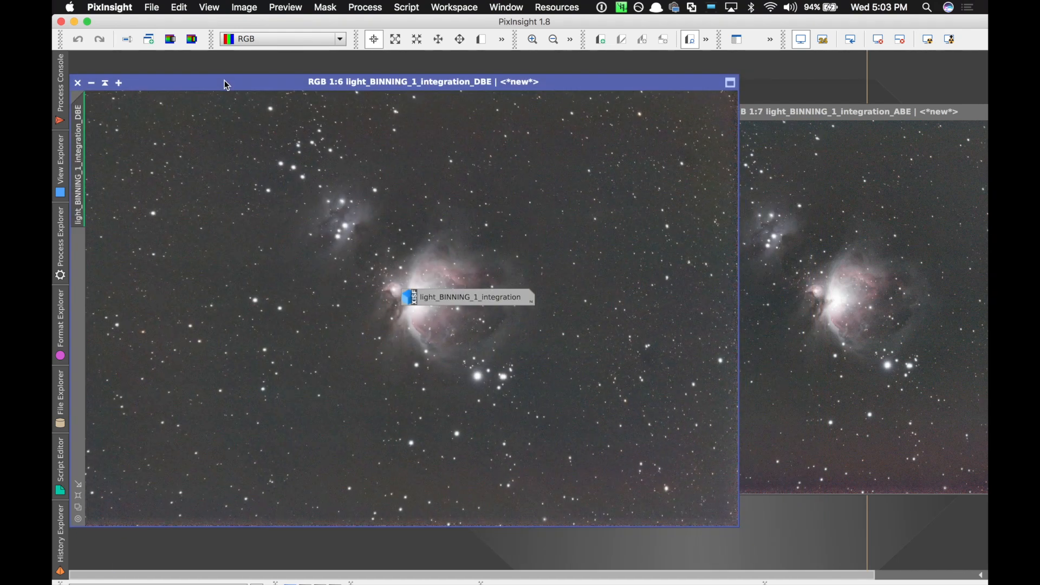
left_click(79, 507)
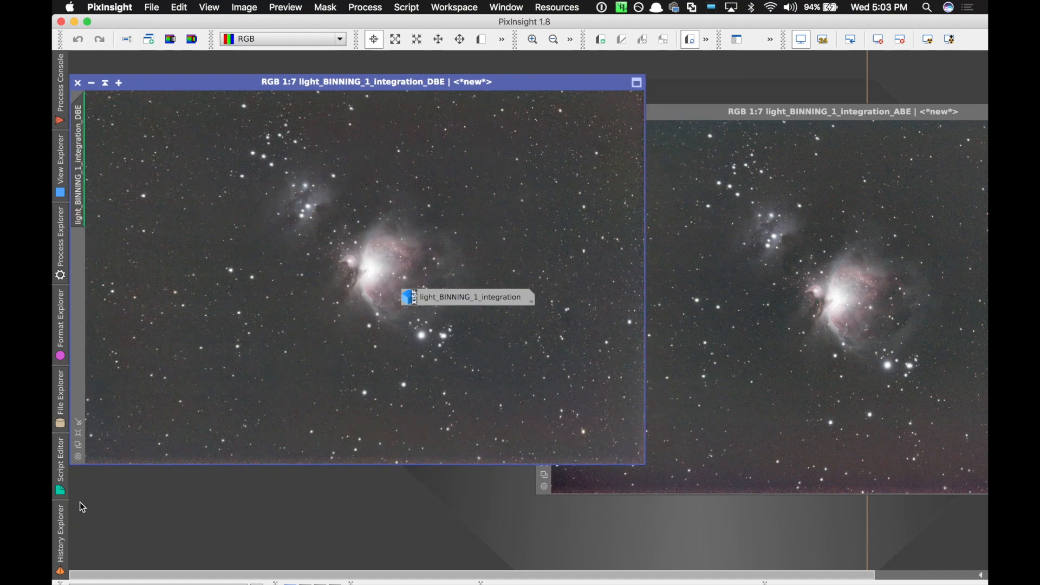
left_click_drag(455, 296, 289, 514)
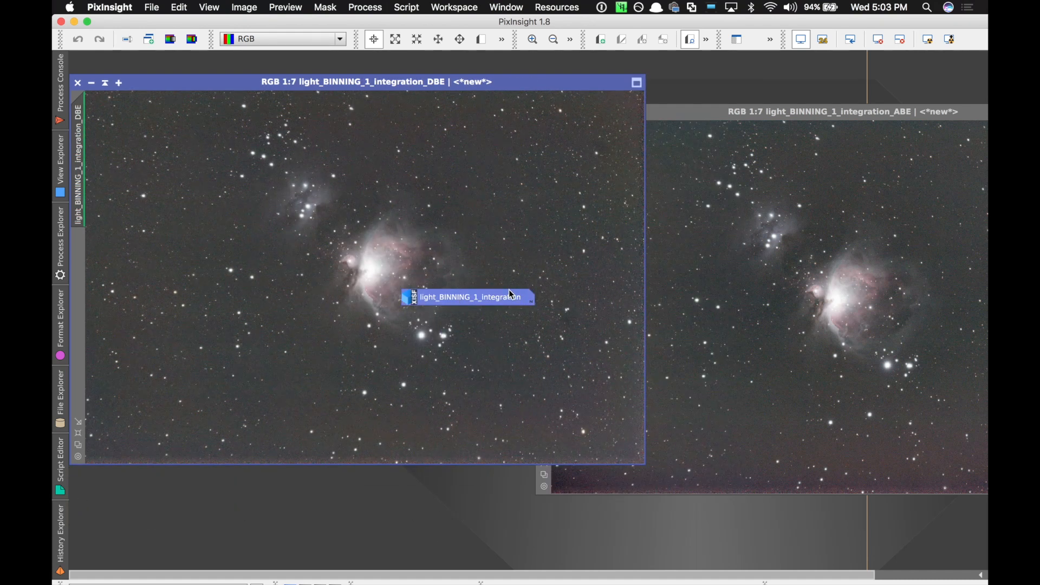
left_click_drag(515, 295, 329, 517)
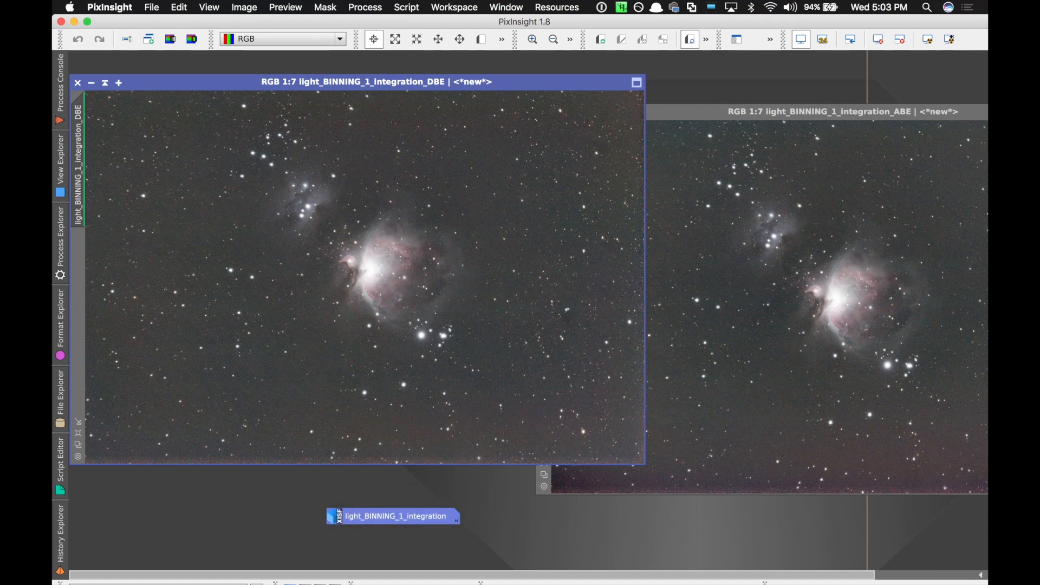
Step: Compare the ABE image side by side with the DBE image, and close the ABE image
left_click(729, 111)
left_click_drag(729, 110, 606, 80)
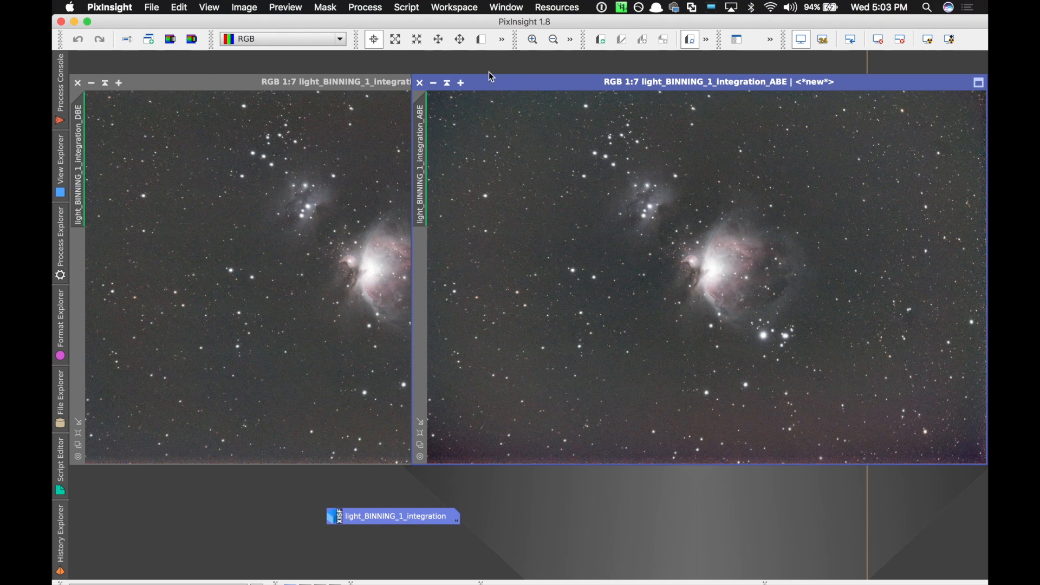
left_click_drag(496, 82, 711, 86)
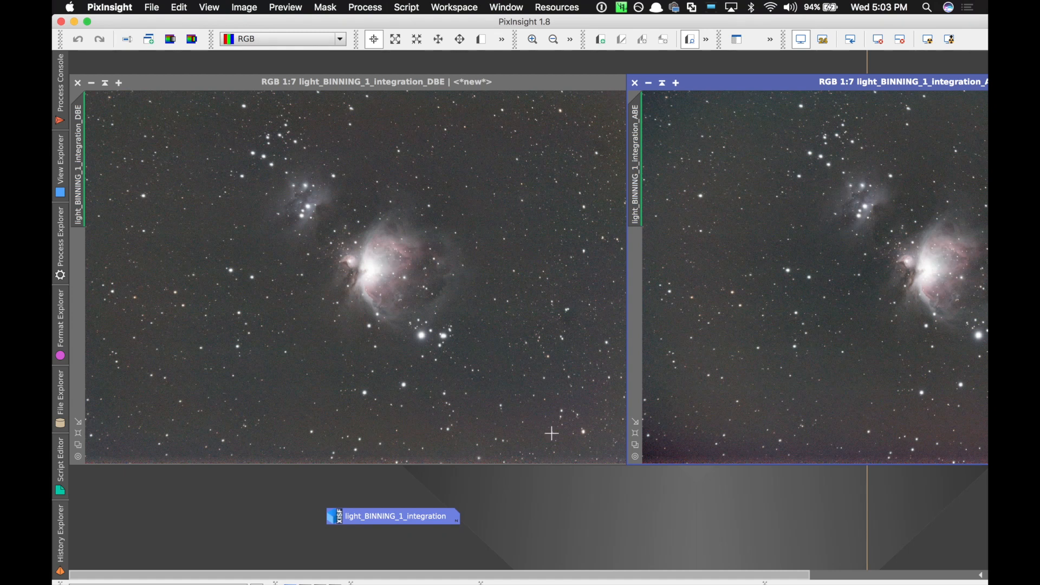
left_click_drag(731, 87, 810, 86)
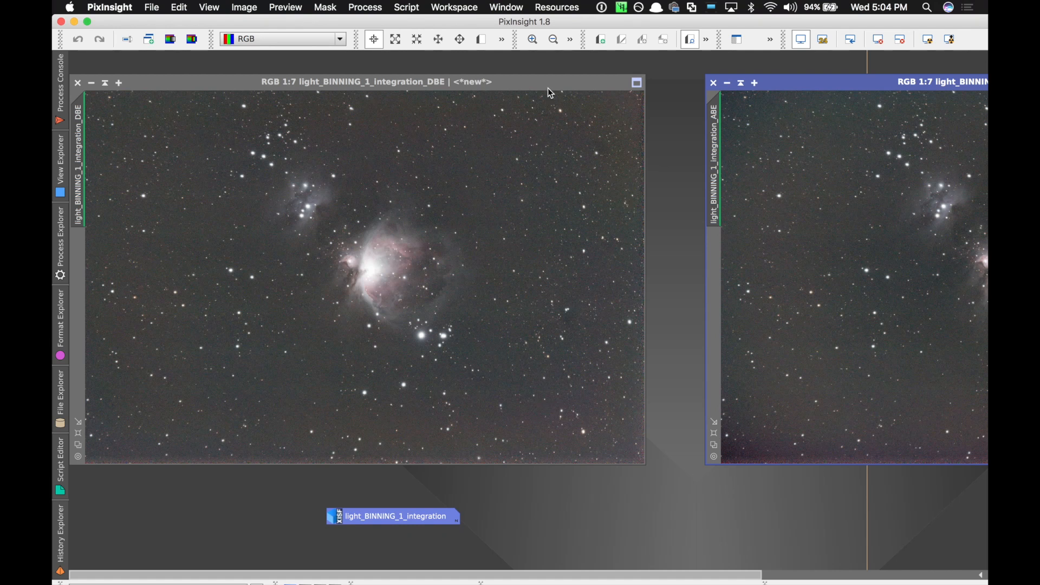
left_click(715, 84)
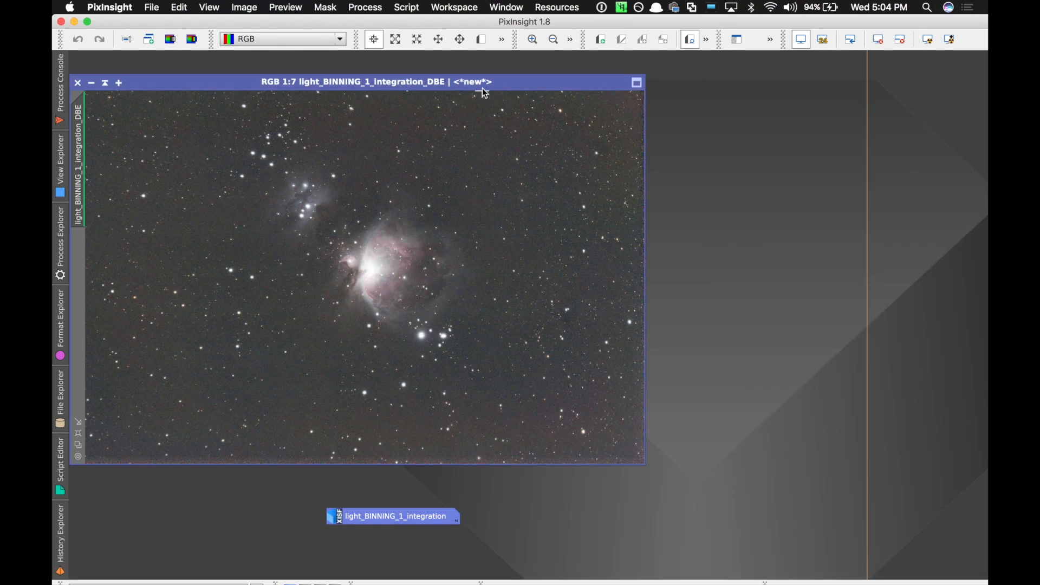
Step: Start a DynamicCrop on the DBE image and reset the crop region to the full 6024 × 4022 frame
left_click_drag(495, 86, 560, 83)
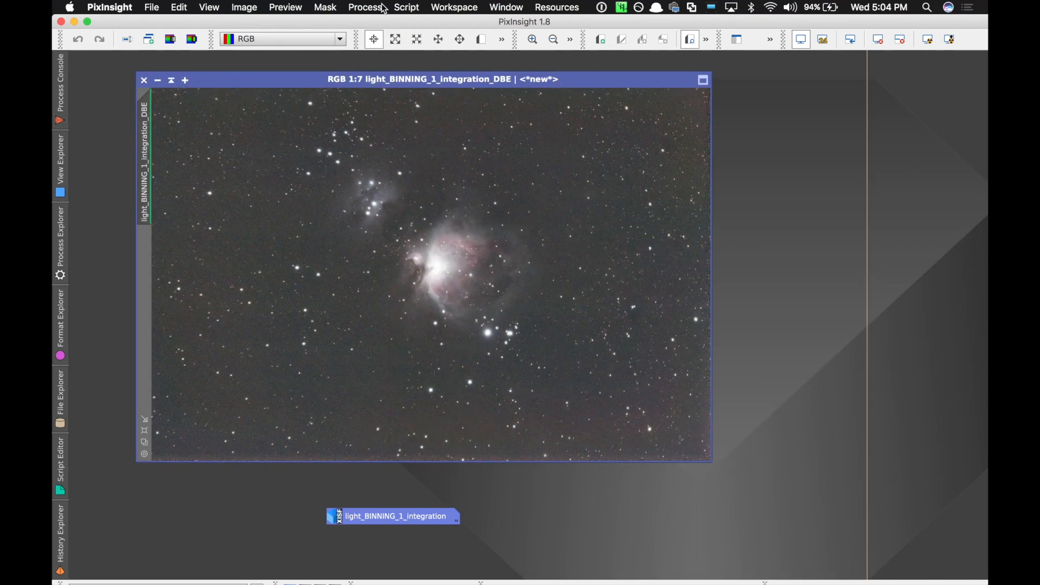
left_click(382, 7)
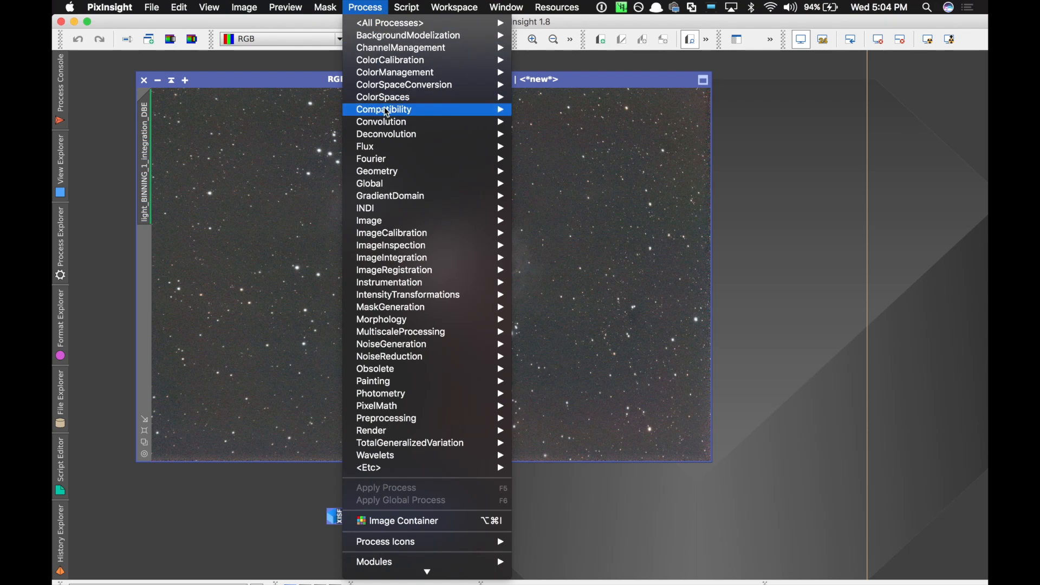
mouse_move(399, 176)
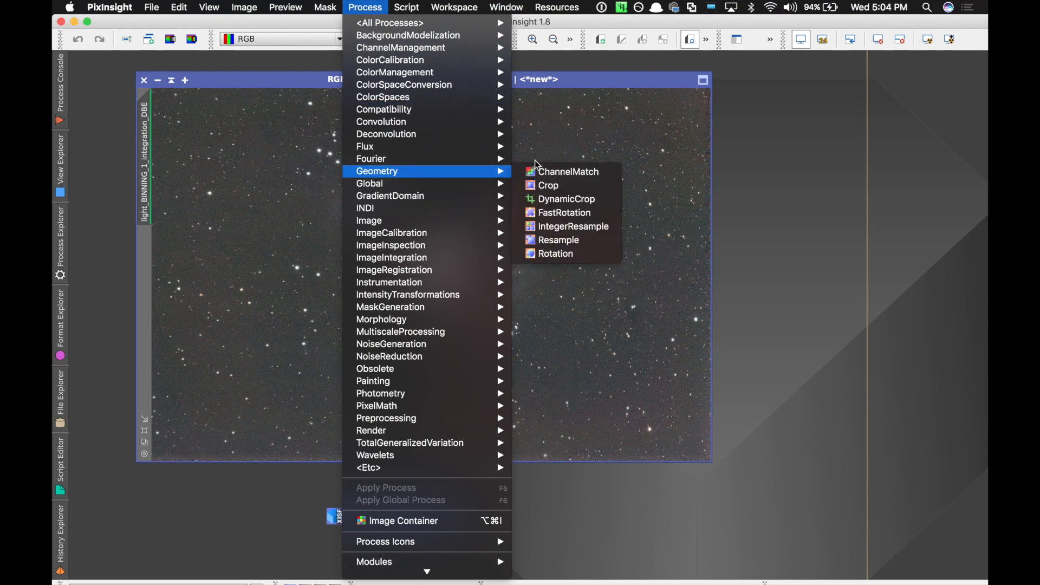
left_click(593, 200)
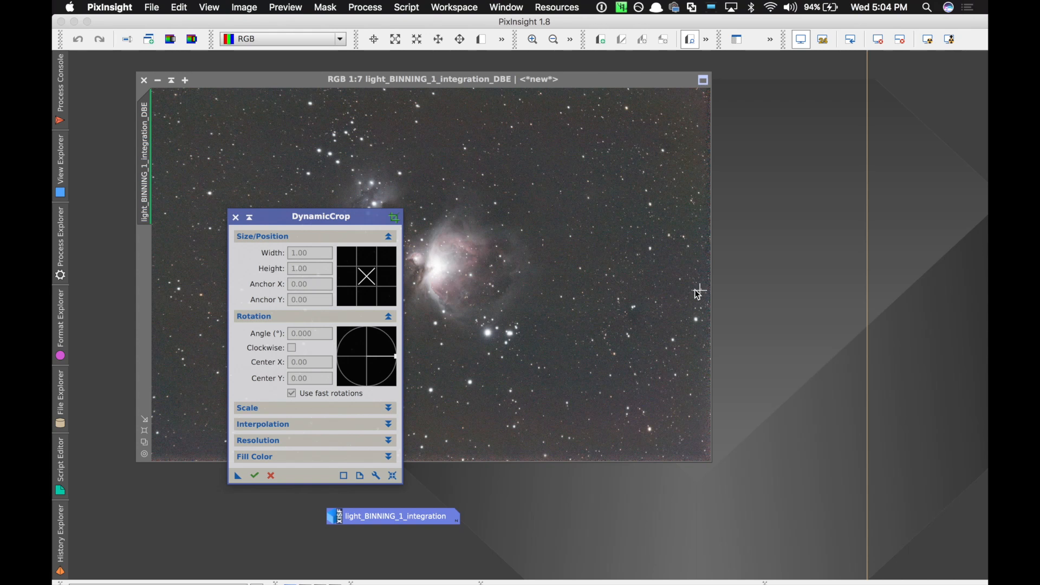
left_click(548, 298)
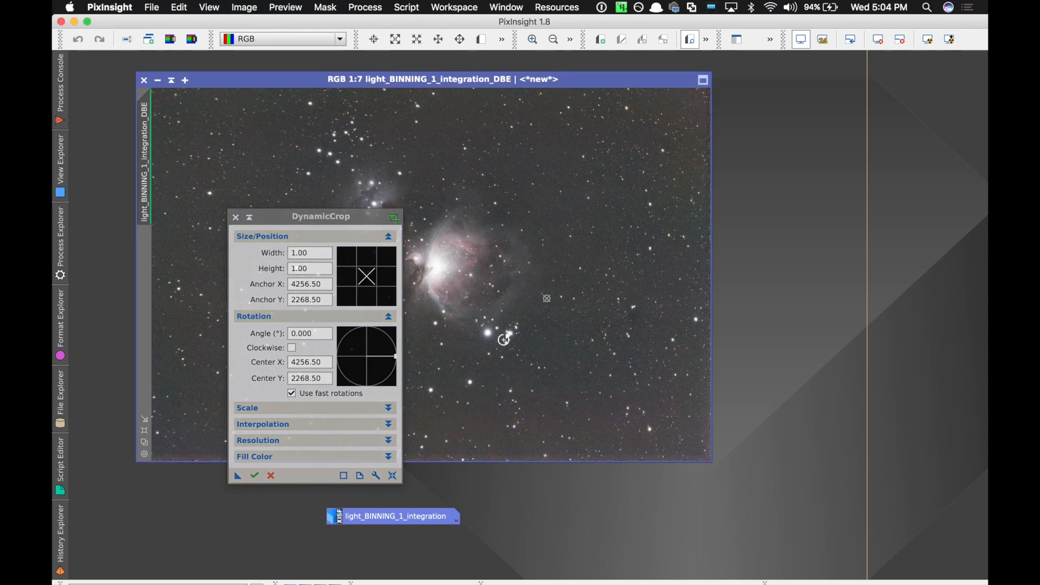
left_click(393, 476)
left_click_drag(347, 223, 875, 186)
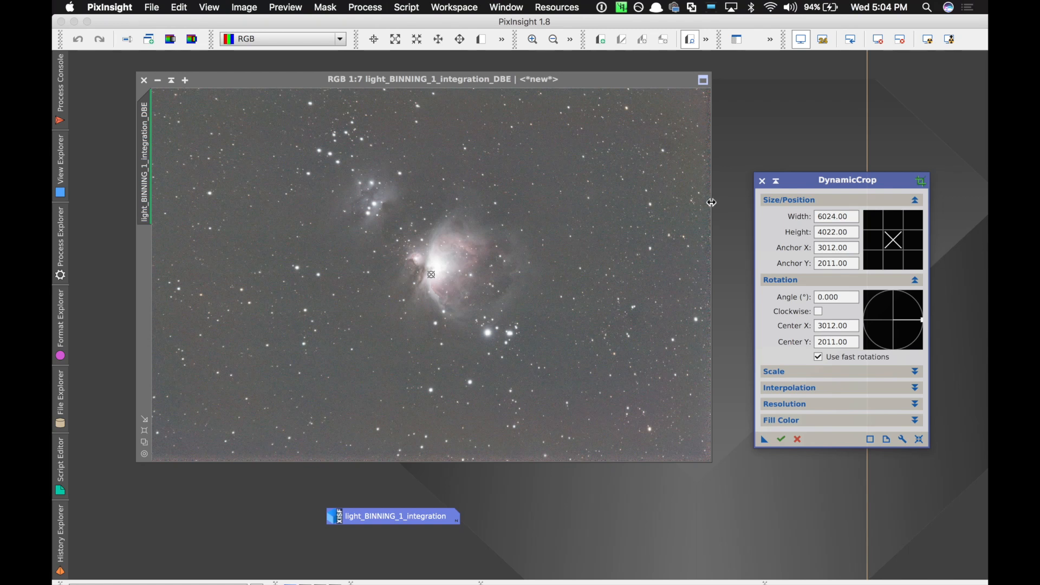
Step: Trim all four edges of the crop region to about 5387 × 3609 pixels, apply the crop, and close DynamicCrop
left_click_drag(710, 204, 674, 211)
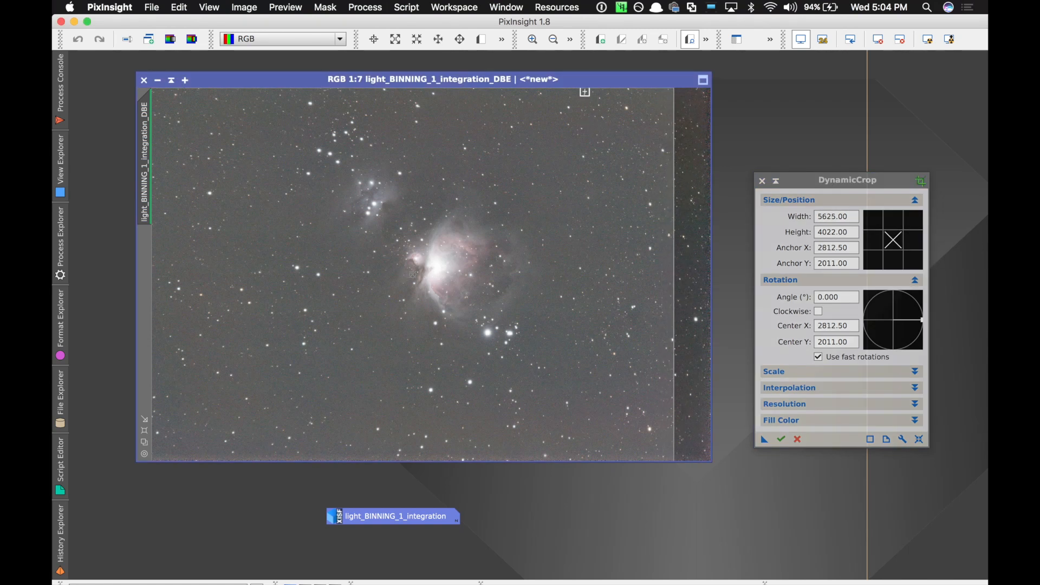
left_click_drag(585, 90, 585, 109)
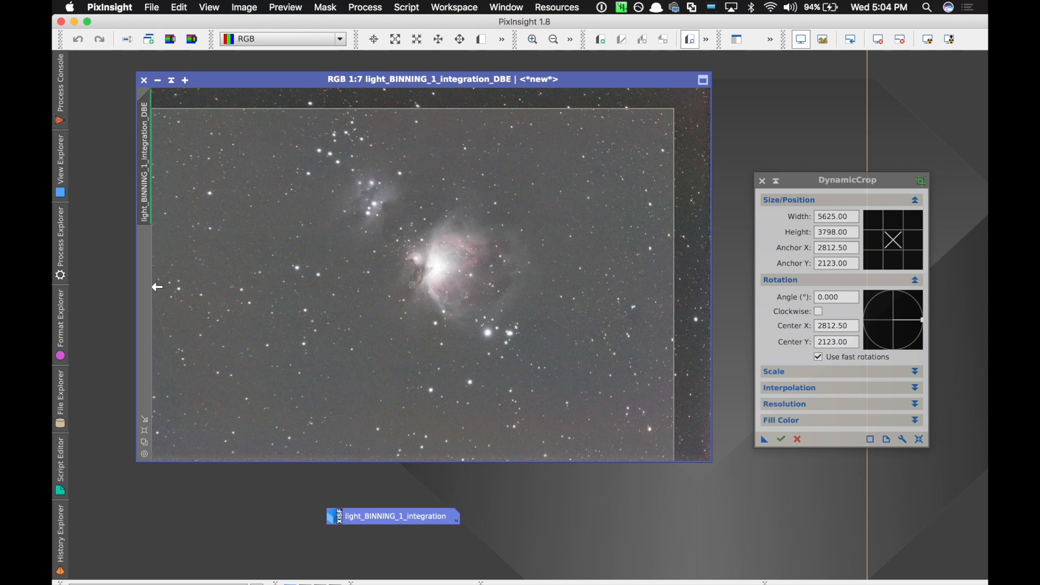
left_click_drag(154, 287, 173, 286)
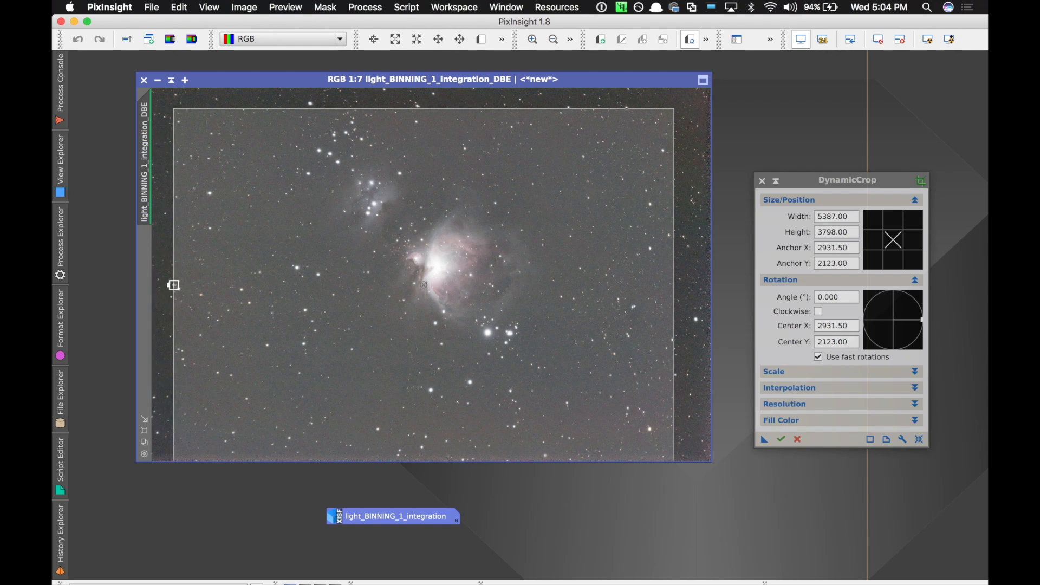
left_click_drag(474, 456, 480, 434)
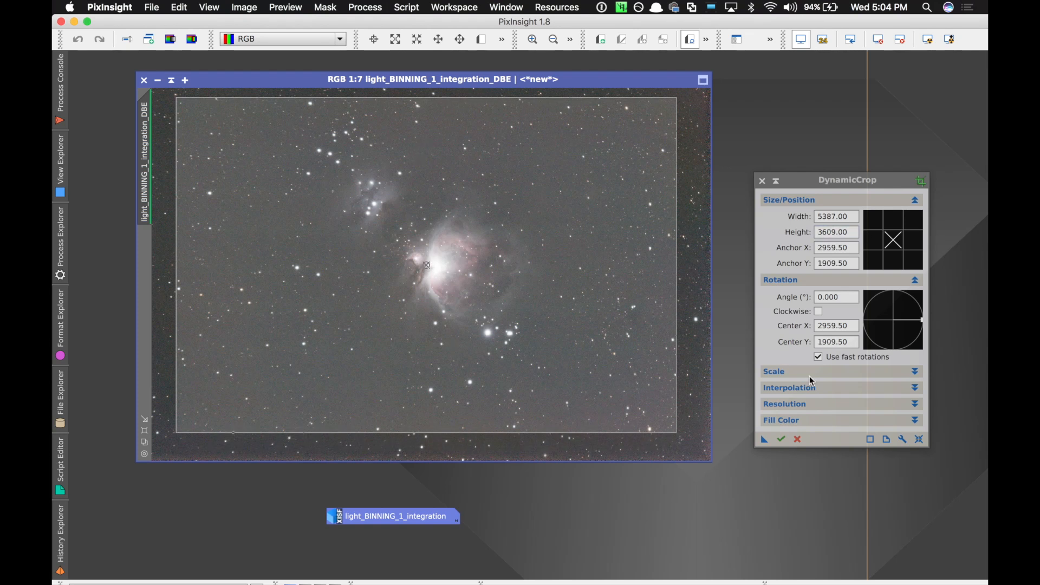
left_click(781, 438)
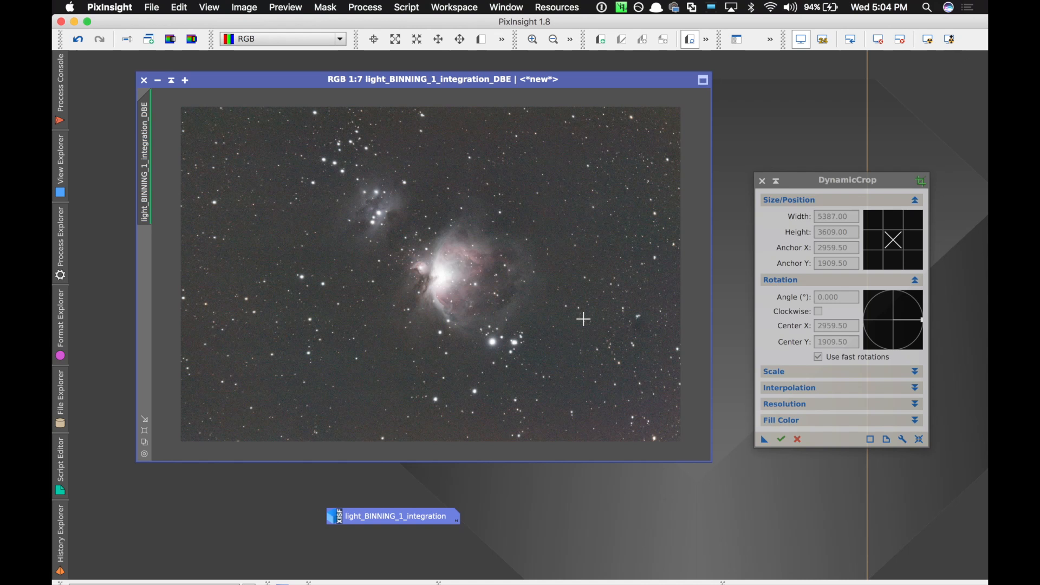
left_click(762, 181)
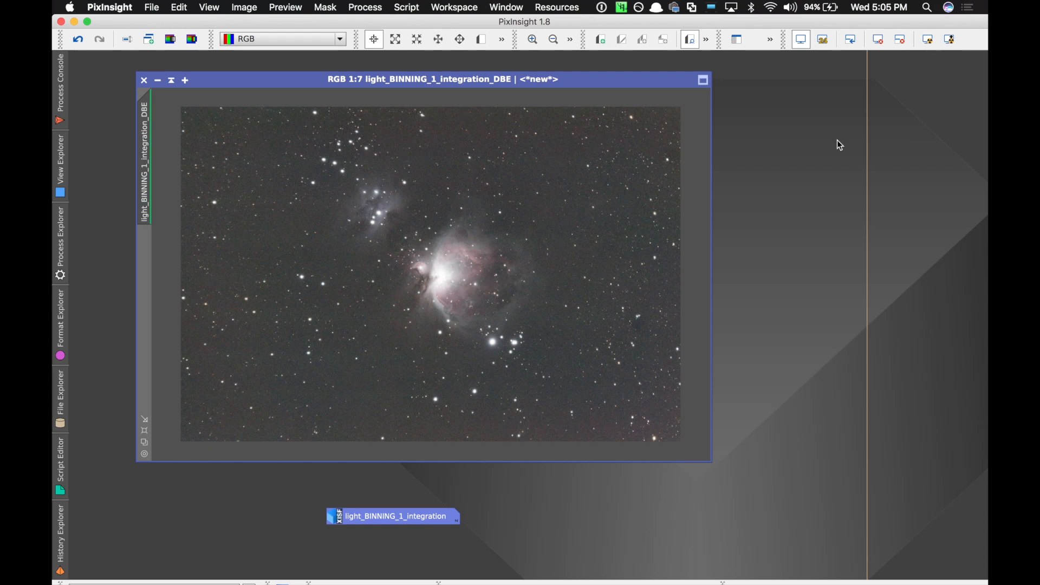
Step: Save the cropped DBE image as integration_DBE_crop.xisf in the PixInsight-Process folder with the default XISF options
left_click(151, 8)
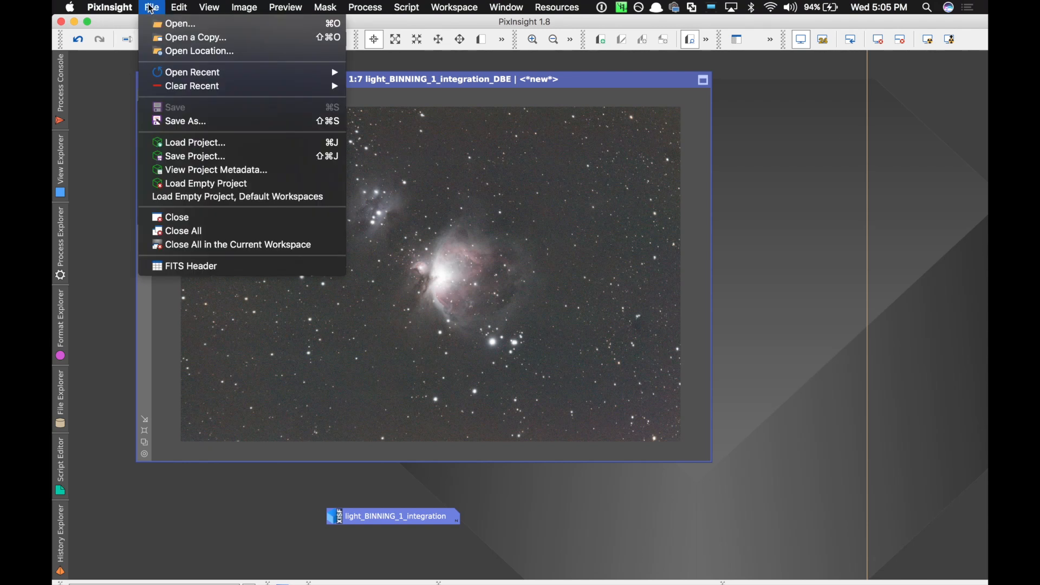
left_click(179, 121)
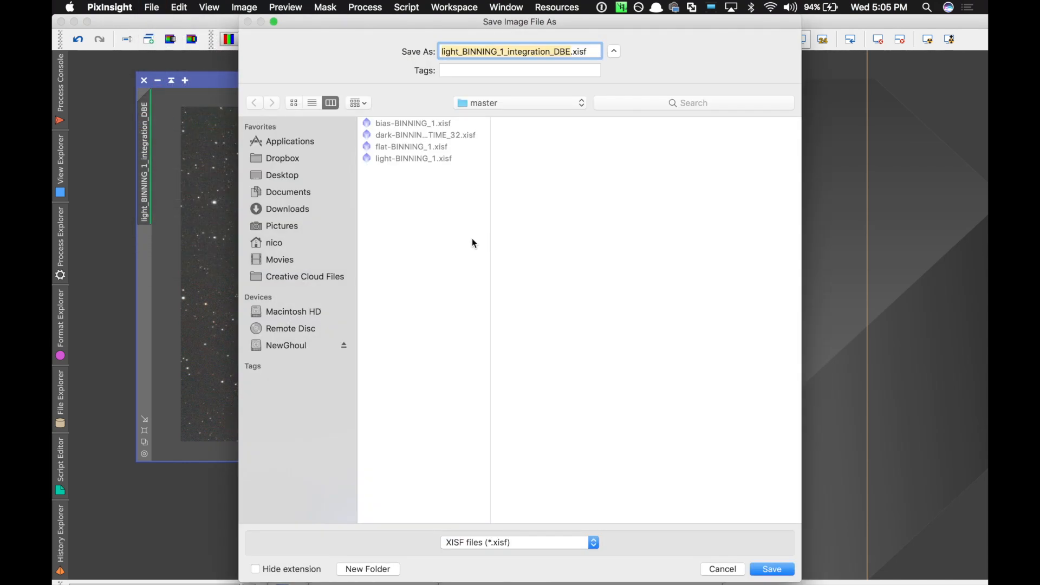
left_click(552, 103)
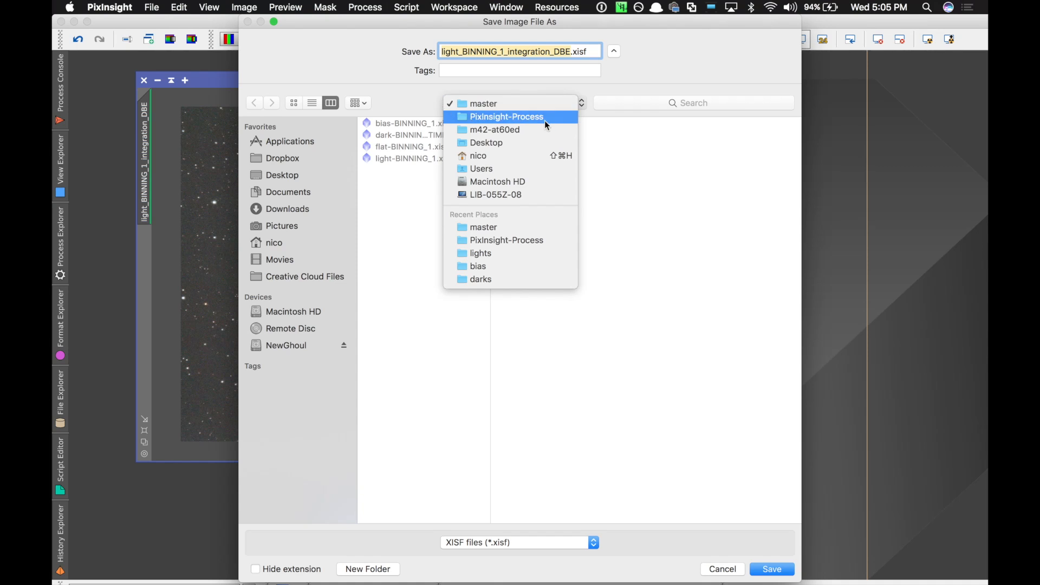
left_click(543, 126)
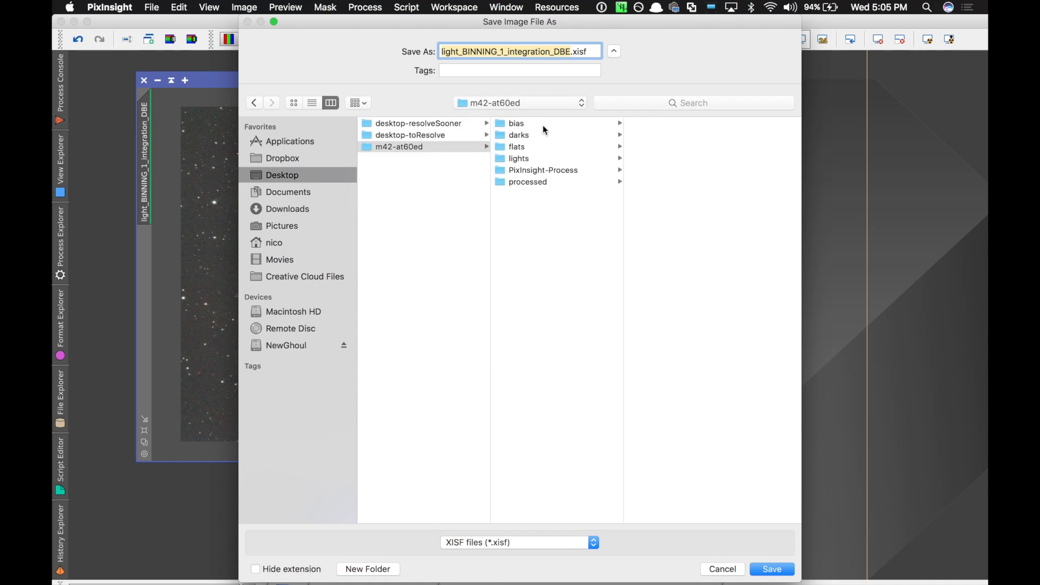
left_click(557, 170)
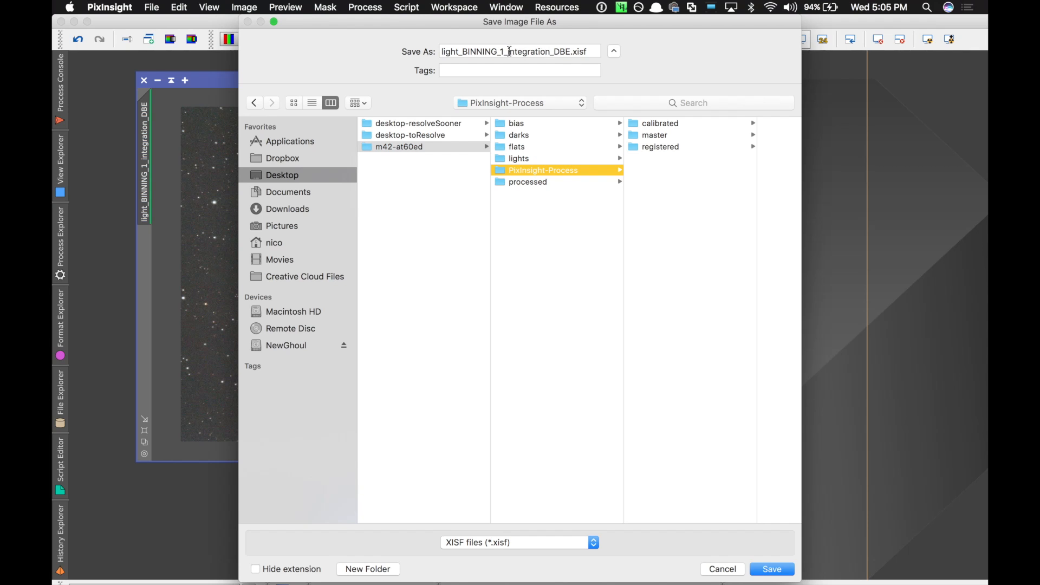
left_click_drag(508, 52, 402, 49)
key("BackSpace")
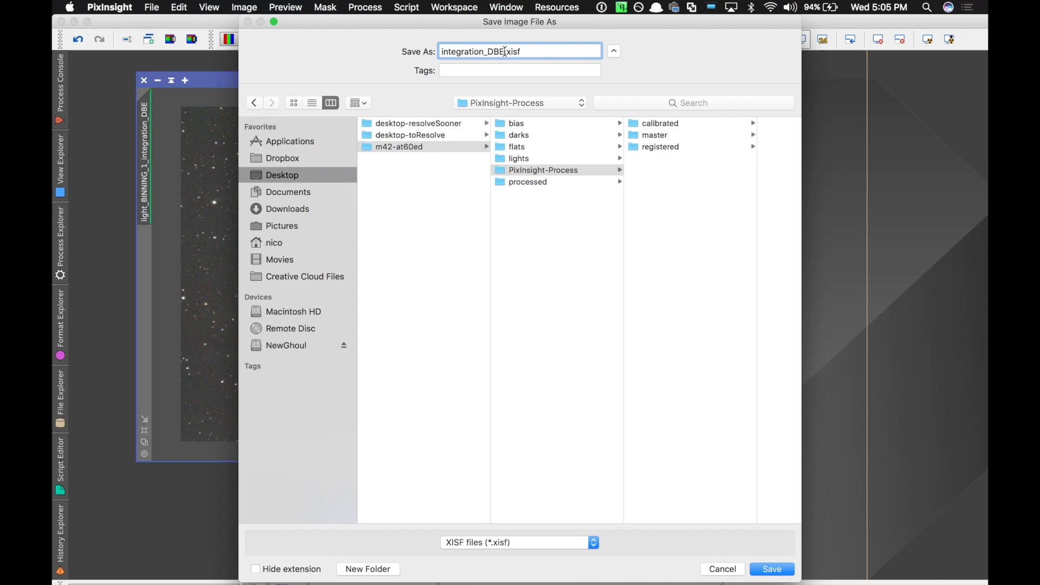
type("_crop")
key("Return")
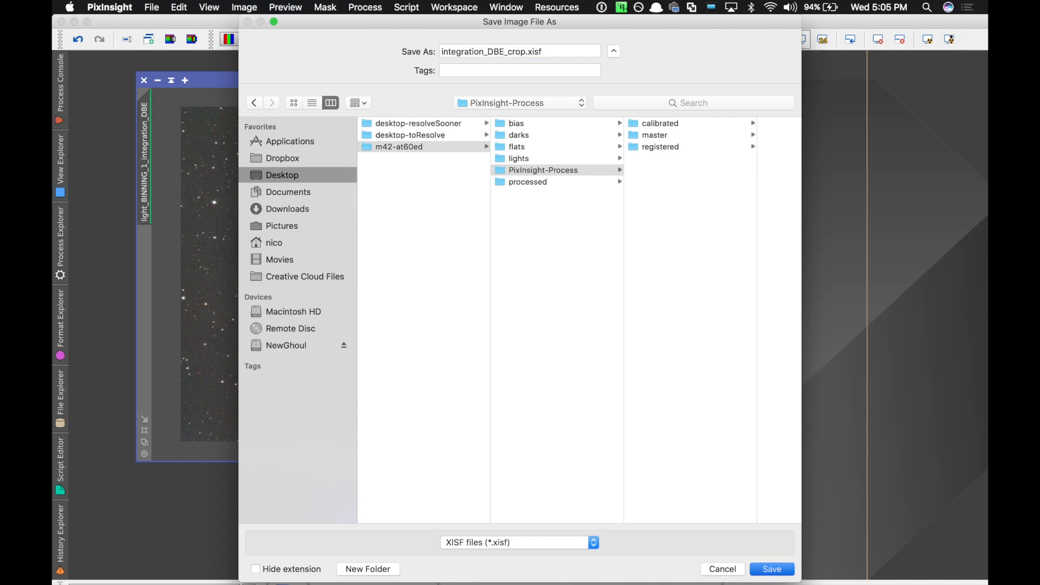
key("Return")
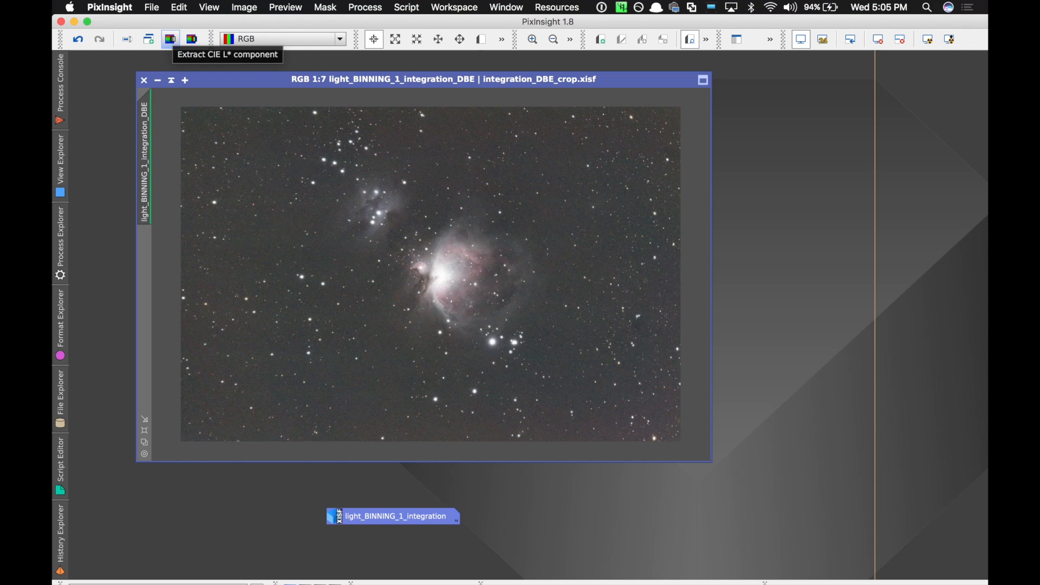
Step: Extract the CIE L* component of the cropped DBE image, and open ScreenTransferFunction and HistogramTransformation
left_click(171, 39)
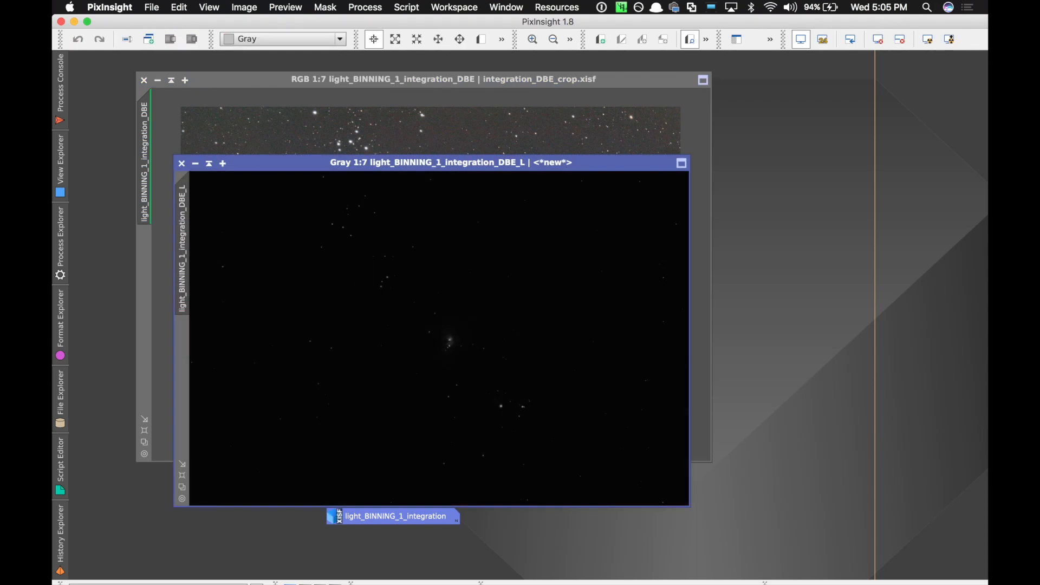
left_click_drag(412, 163, 547, 117)
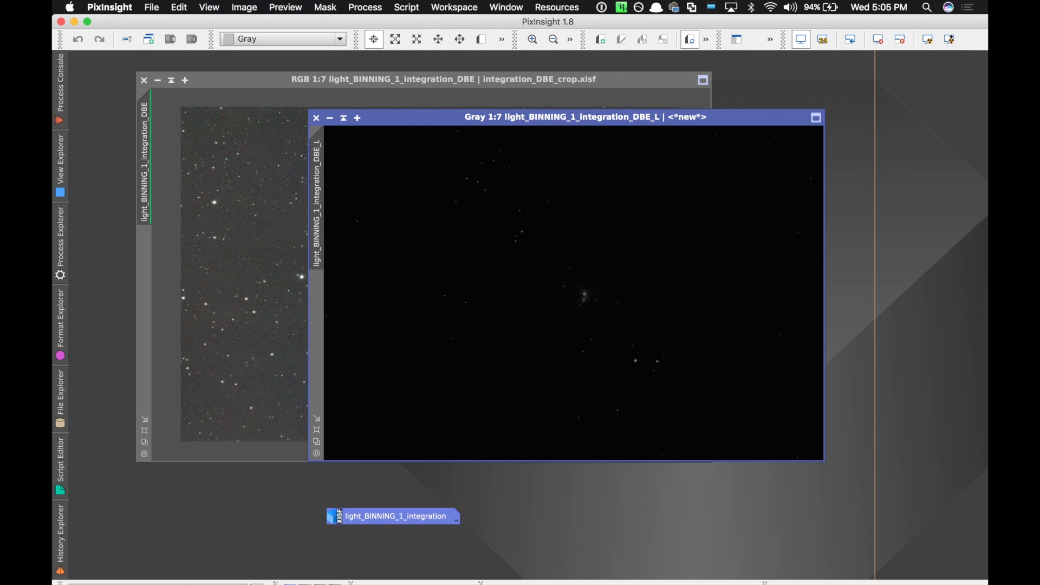
mouse_move(61, 244)
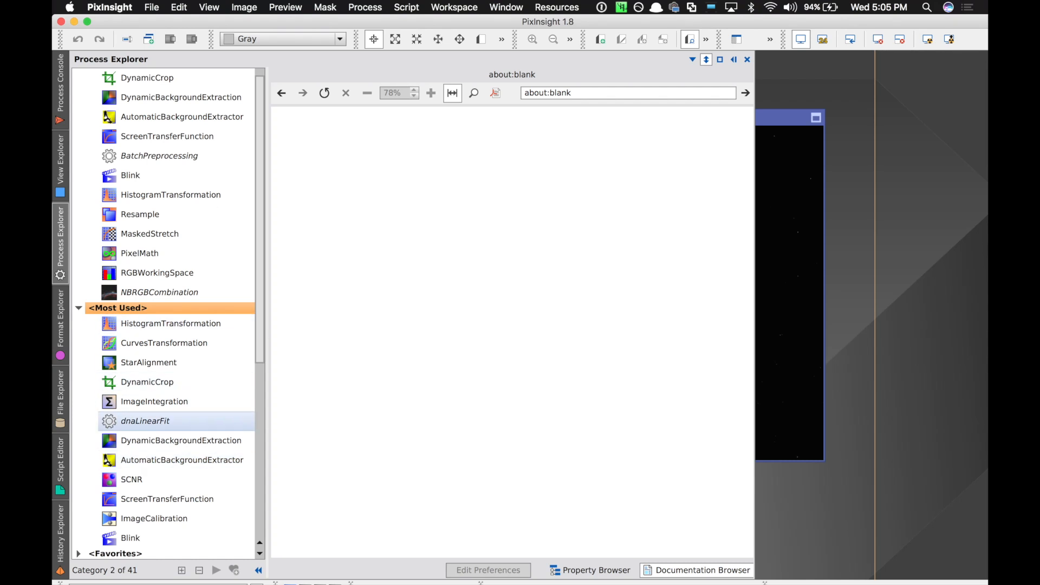
scroll(163, 421, "down", 3)
double_click(157, 382)
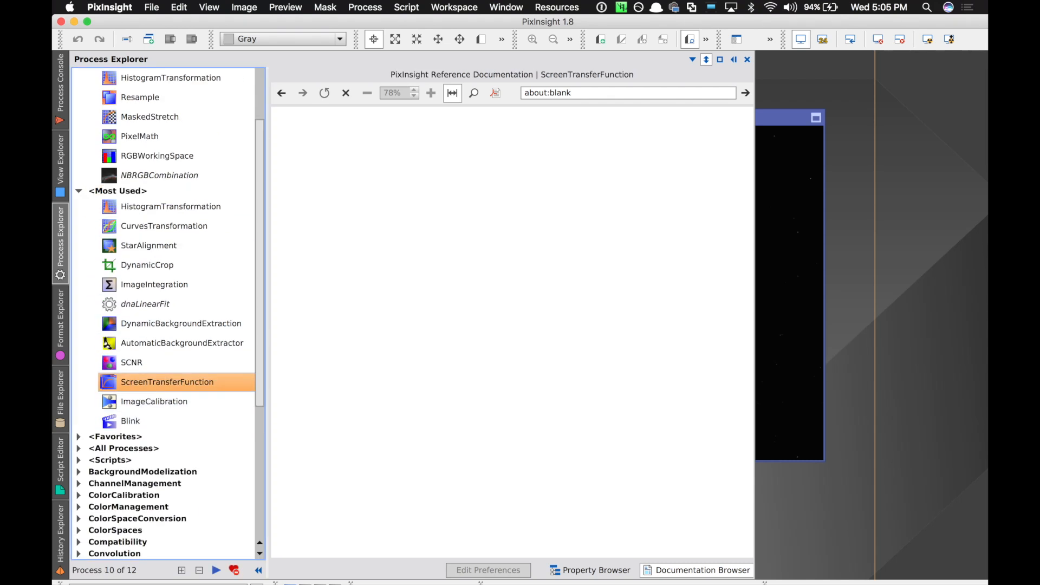
scroll(162, 272, "up", 4)
double_click(157, 194)
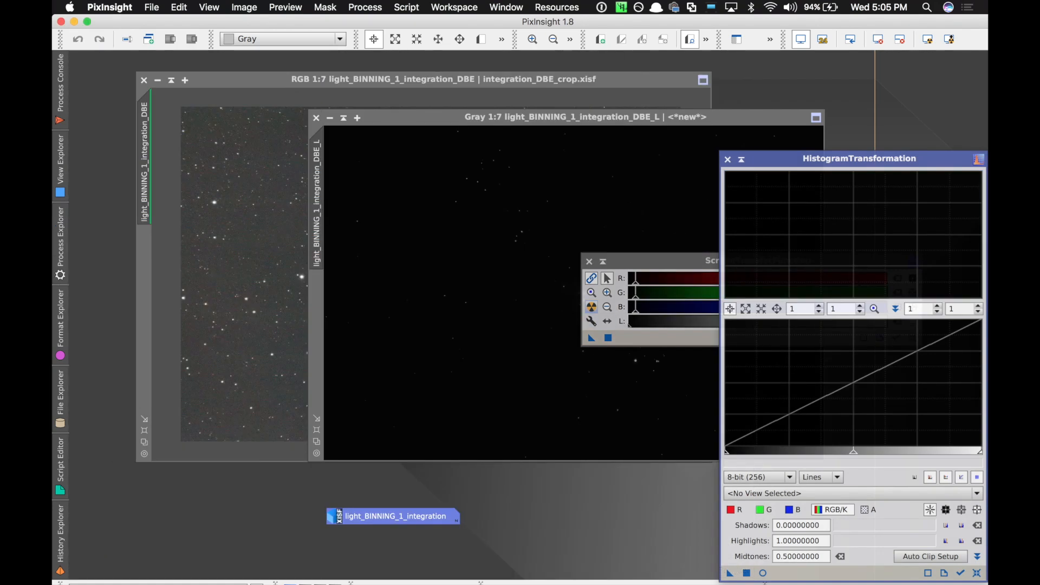
Step: Auto-stretch the luminance image's display and apply that stretch permanently through HistogramTransformation
left_click(592, 307)
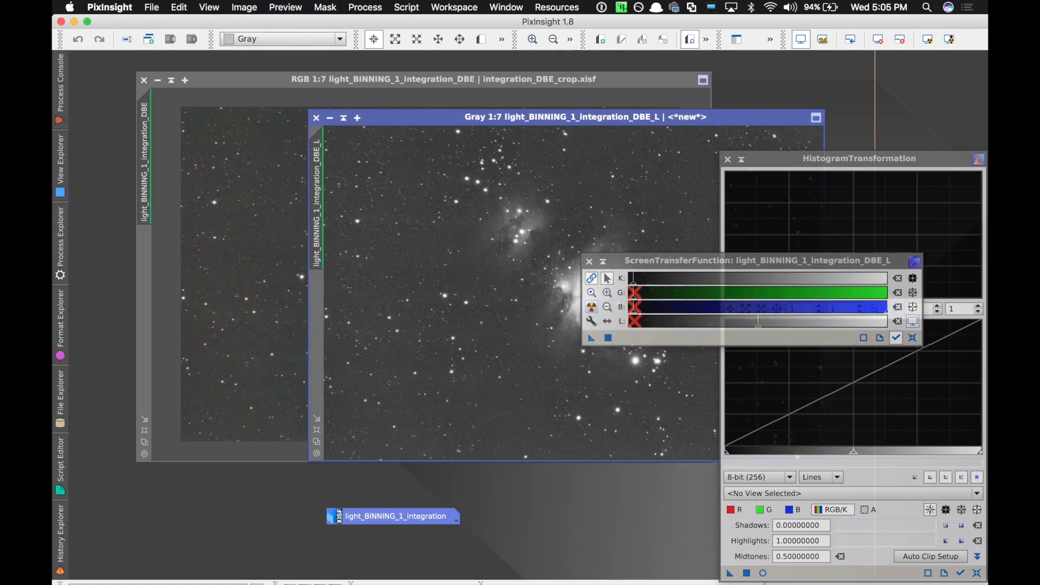
left_click_drag(592, 338, 786, 574)
left_click(747, 573)
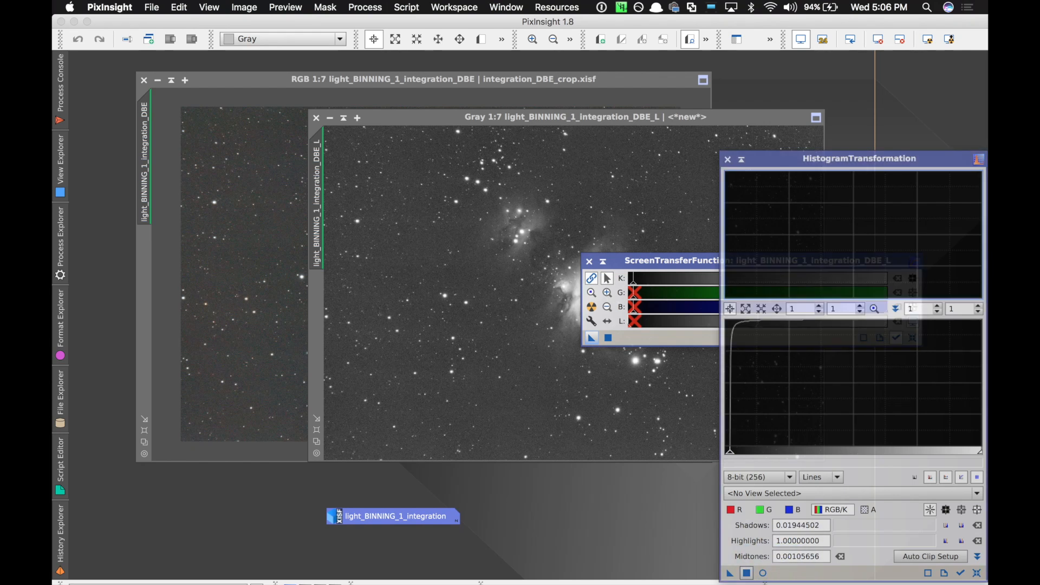
Step: Reset the luminance image's screen stretch and close ScreenTransferFunction
left_click_drag(672, 262, 567, 264)
left_click(808, 339)
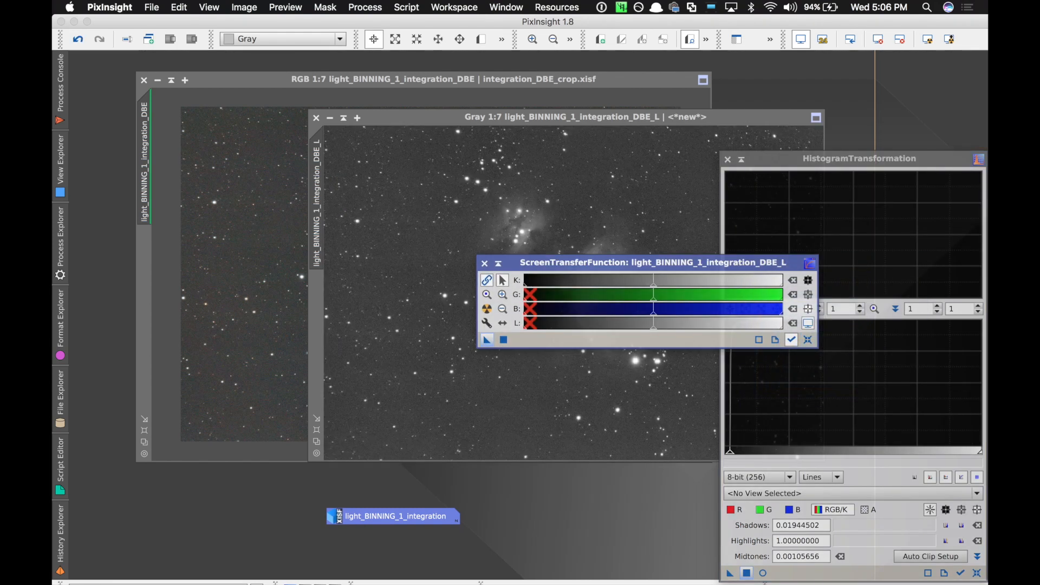
left_click_drag(623, 262, 607, 433)
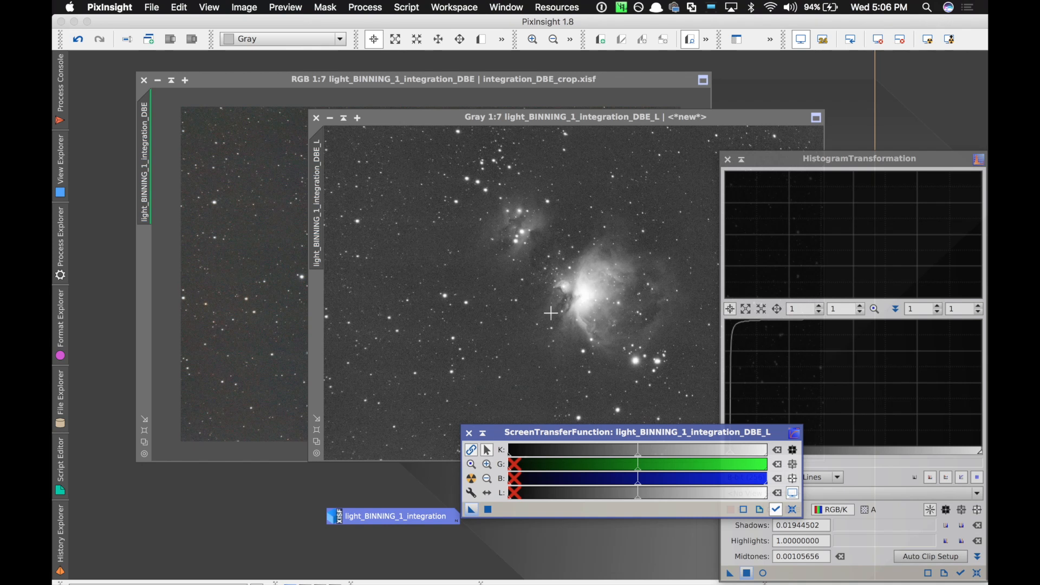
left_click(469, 433)
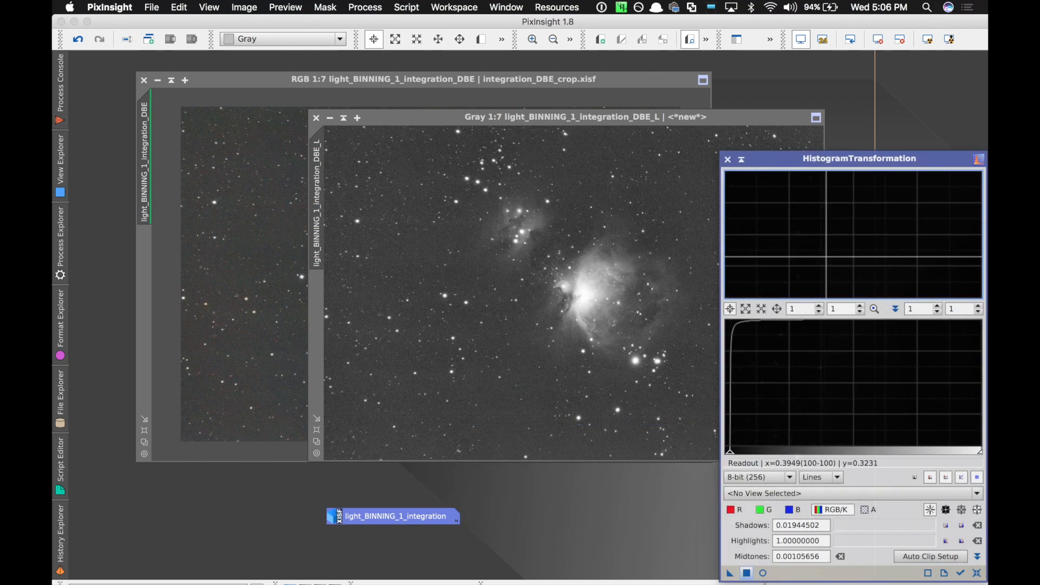
Step: Reset HistogramTransformation, apply a midtones value of about 0.268 to the luminance image, and close the process
left_click(977, 573)
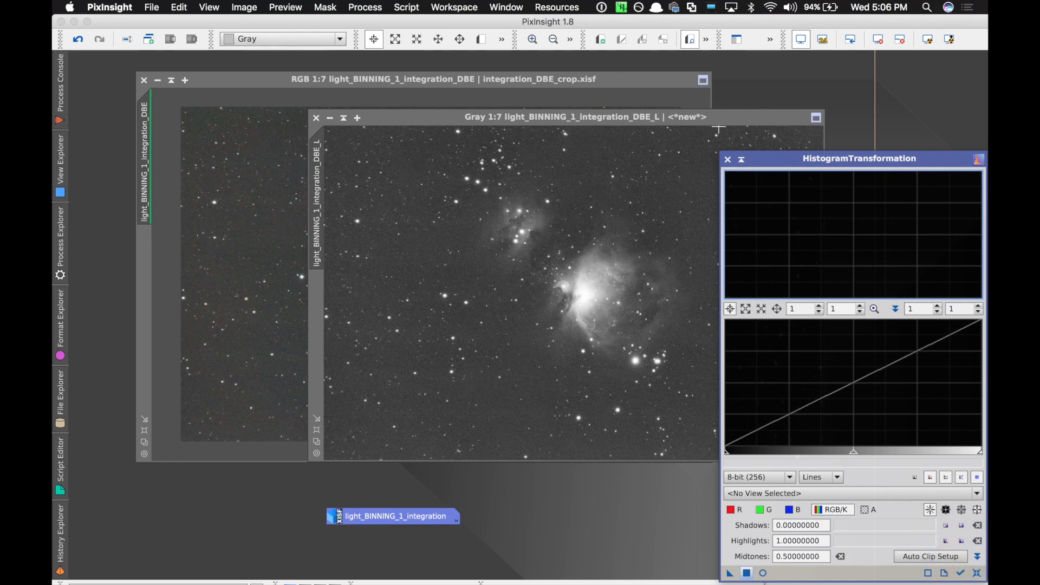
left_click_drag(764, 158, 751, 96)
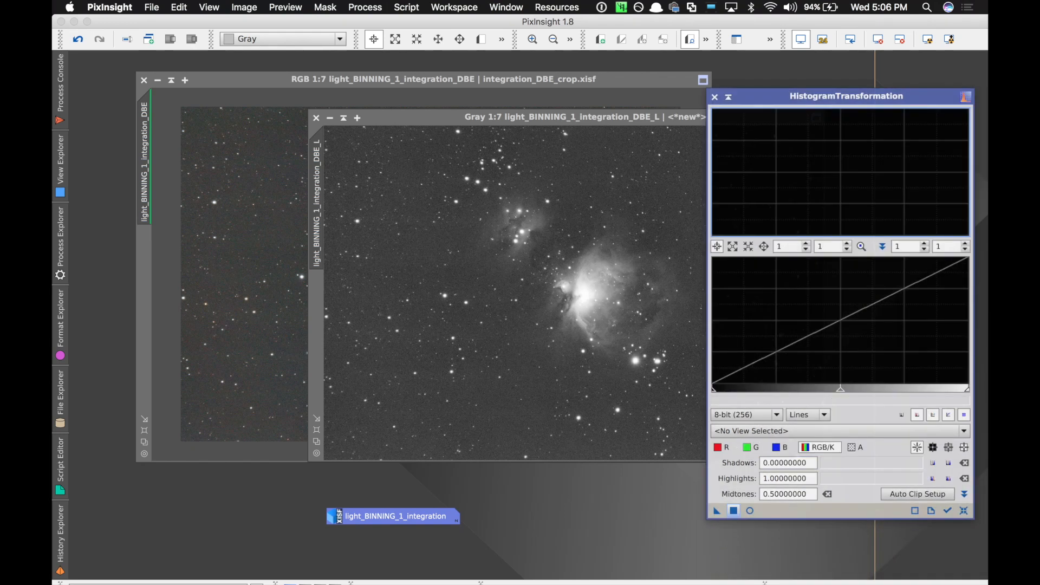
left_click(840, 430)
left_click(786, 486)
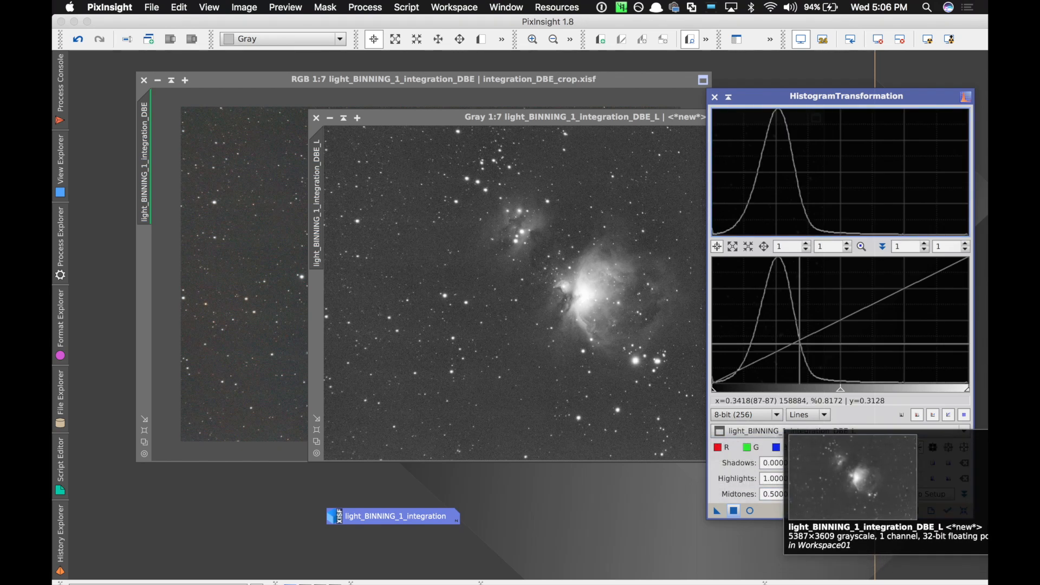
left_click_drag(840, 389, 781, 389)
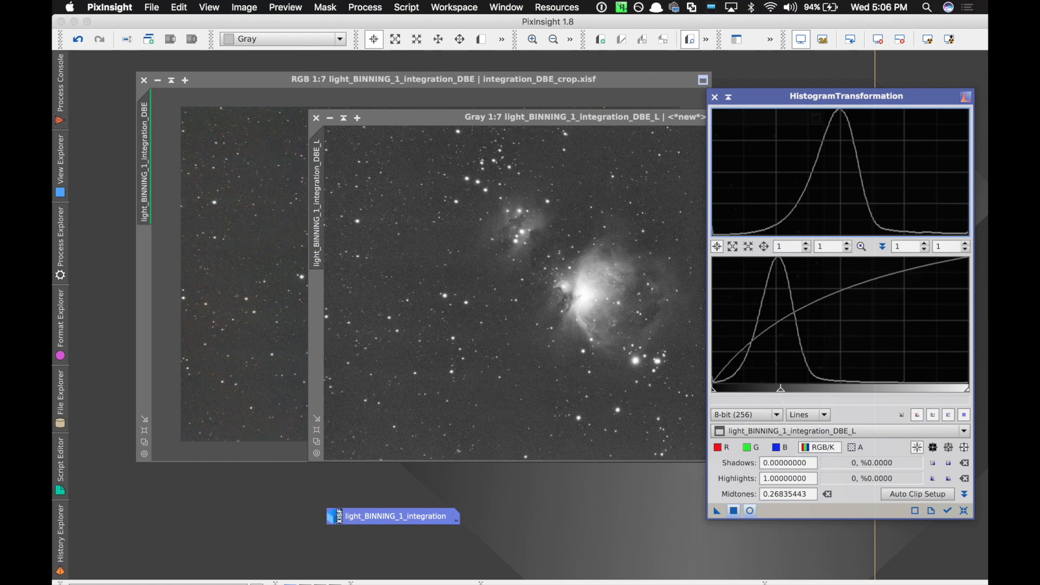
left_click(734, 510)
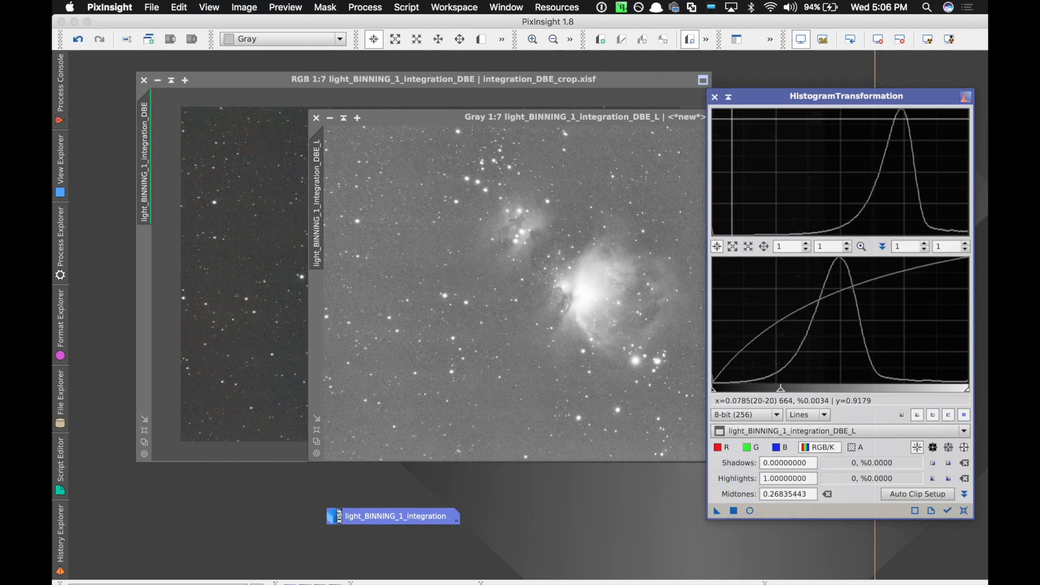
left_click(715, 96)
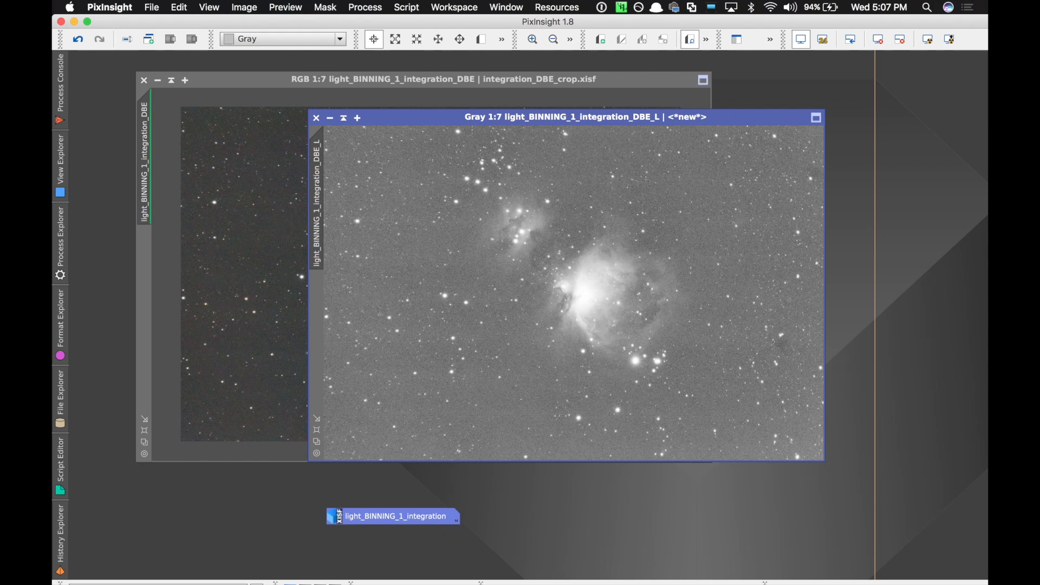
Step: Start another process from the IntensityTransformations category for the stretched luminance image
left_click(365, 7)
mouse_move(431, 299)
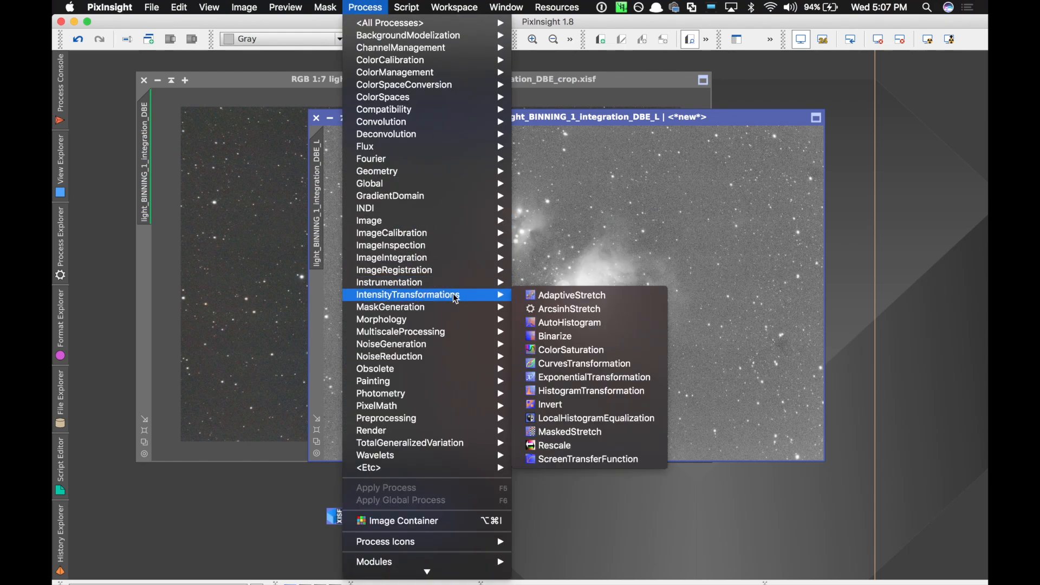
Step: Apply a CurvesTransformation to the luminance image with points at about 0.386/0.517 and 0.256/0.274, checking it in the real-time preview
left_click(582, 364)
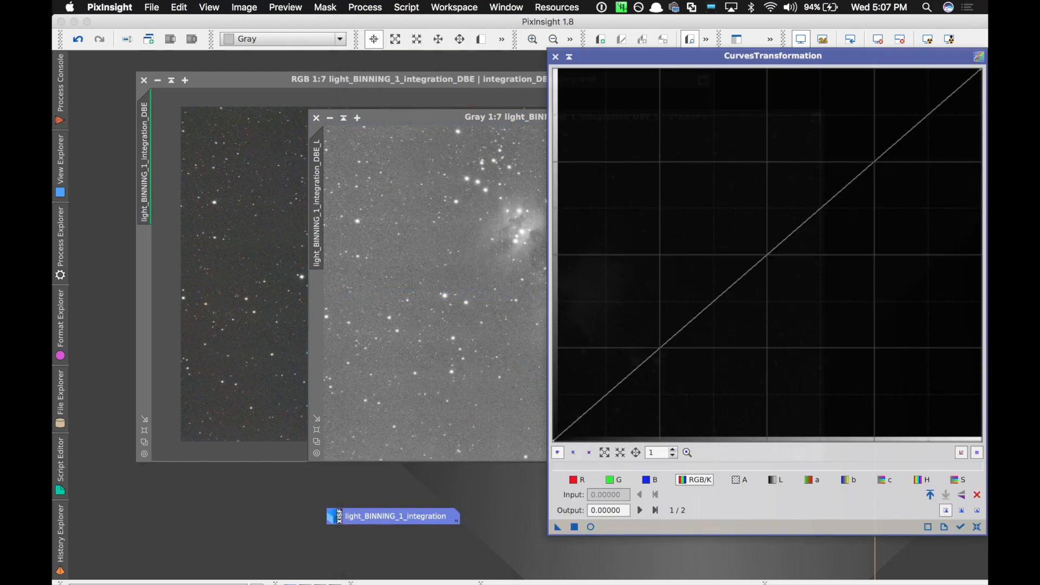
left_click(591, 527)
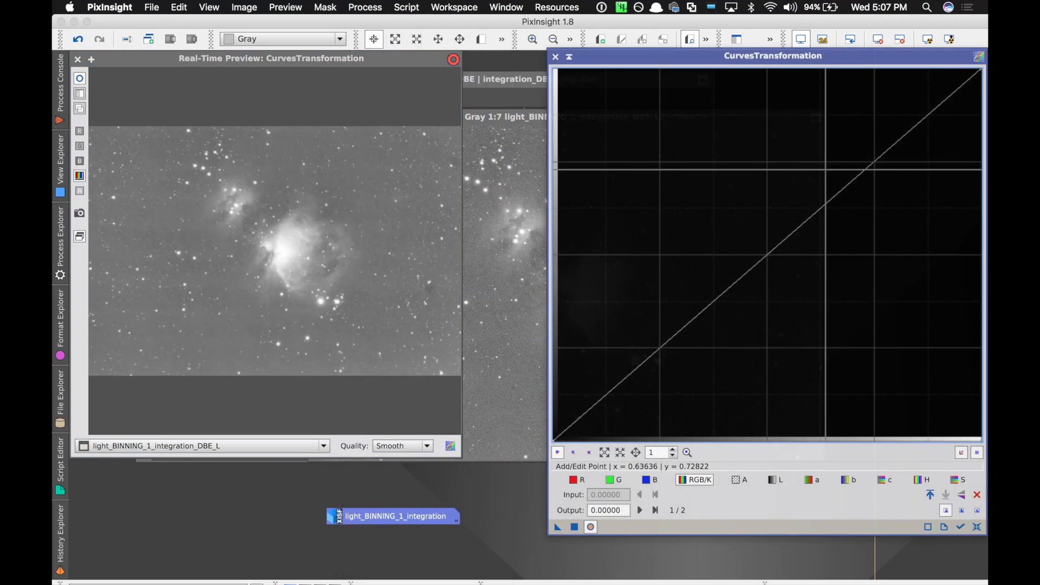
left_click_drag(849, 185, 718, 248)
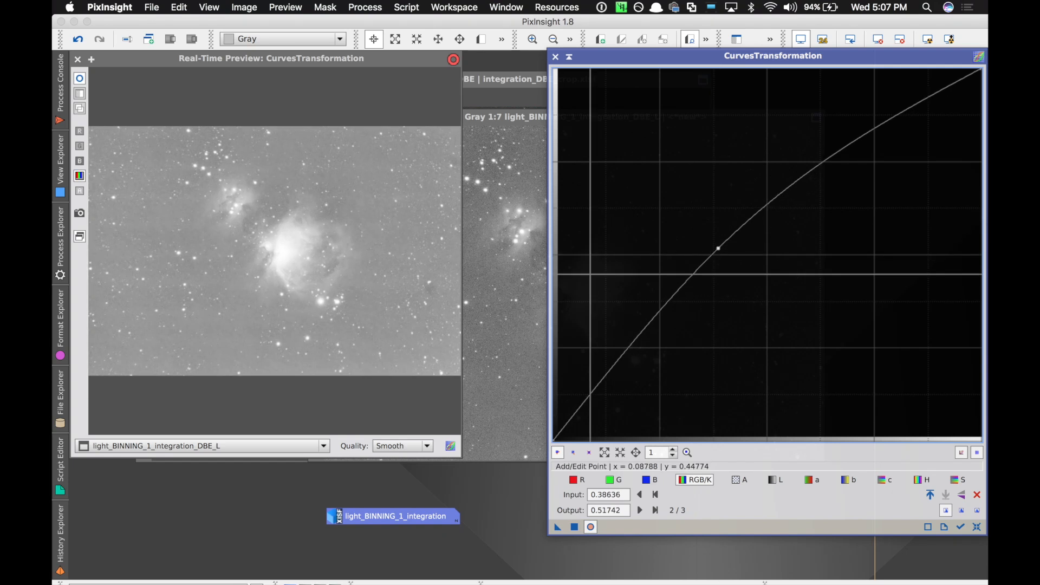
left_click_drag(641, 339, 662, 340)
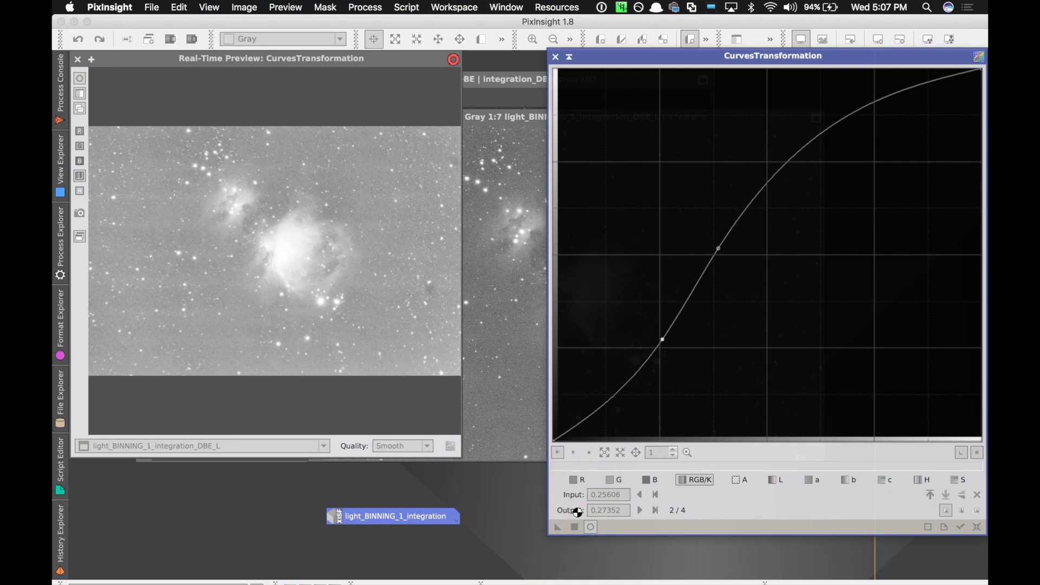
left_click(555, 56)
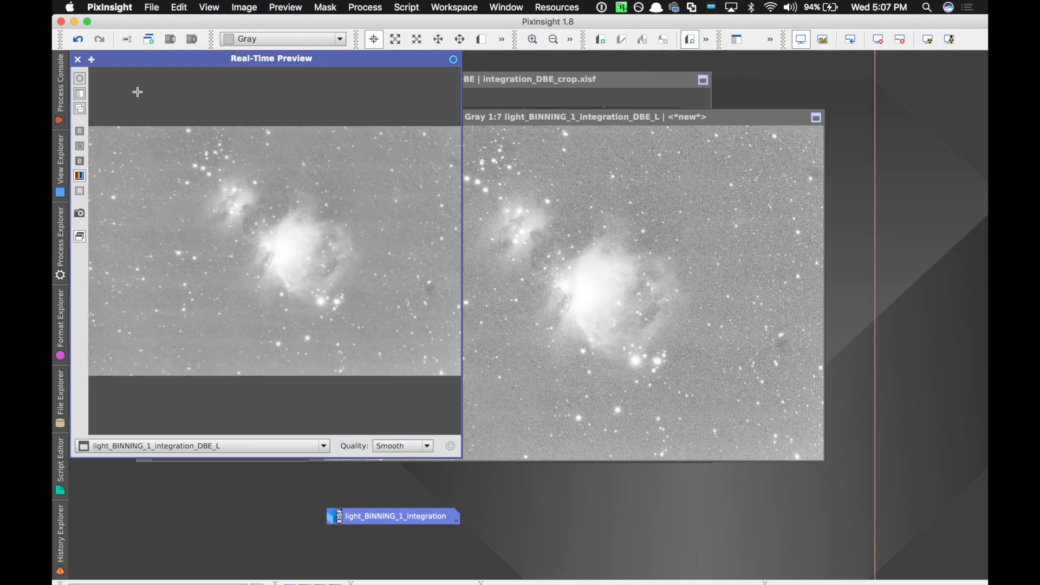
left_click(78, 60)
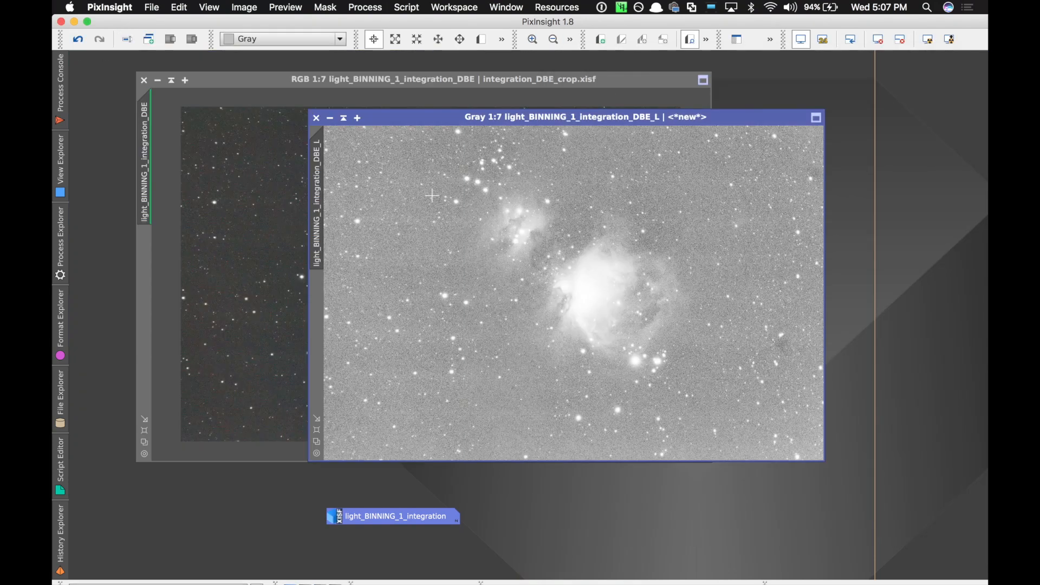
Step: Use the luminance image as an inverted mask on the RGB image, and park the minimized luminance image beside it
left_click_drag(318, 162, 143, 247)
left_click(330, 118)
left_click_drag(619, 295, 753, 261)
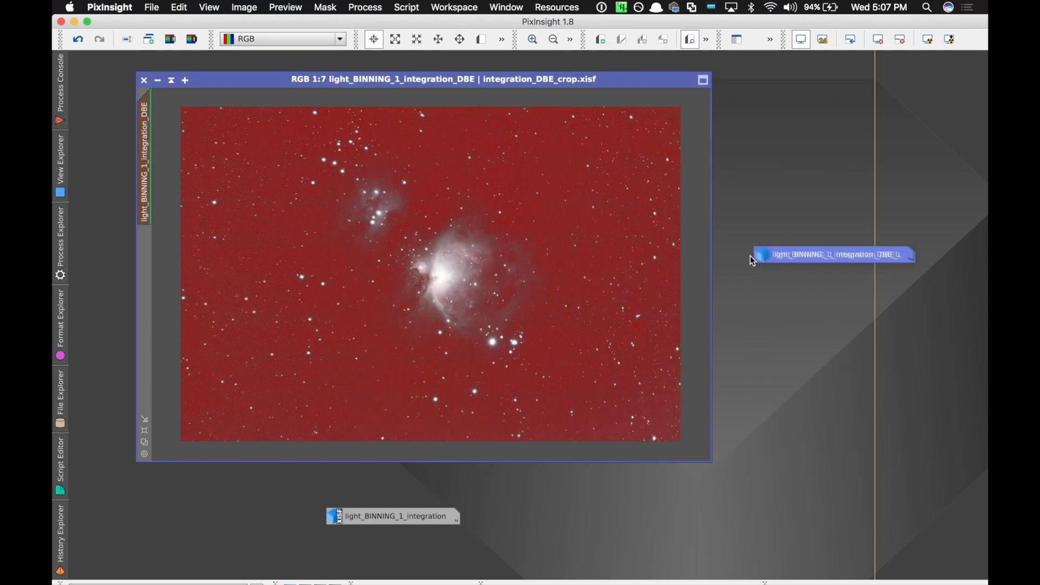
left_click(331, 9)
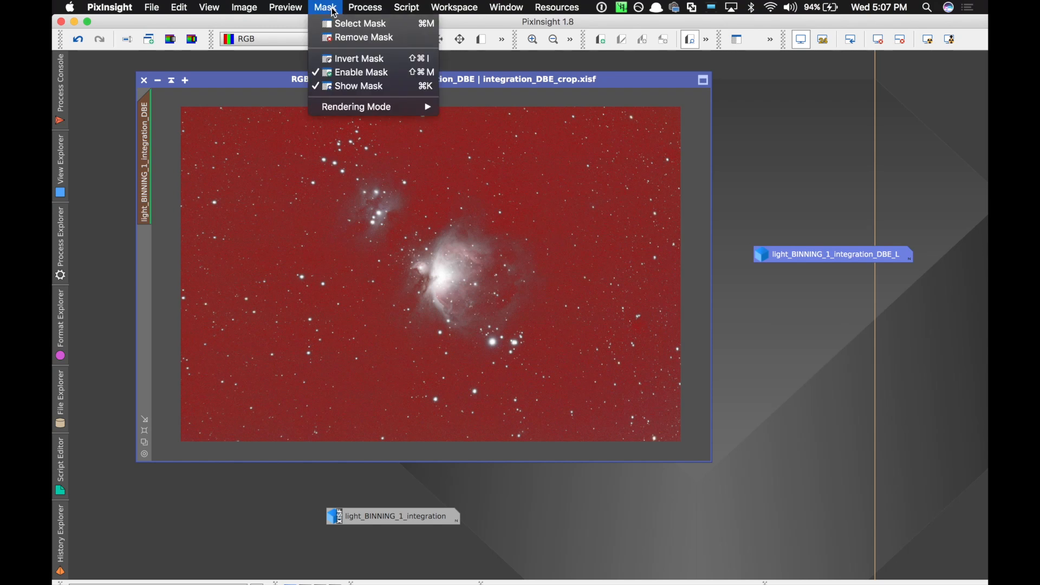
left_click(347, 58)
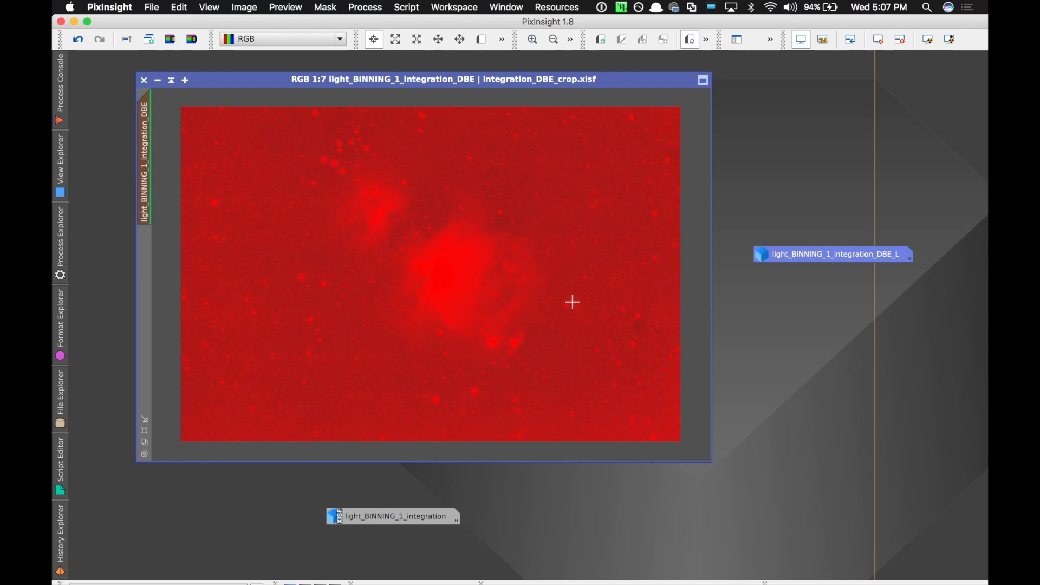
Step: Start a MultiscaleMedianTransform and set its number of layers to 6
left_click(379, 7)
mouse_move(441, 319)
mouse_move(470, 333)
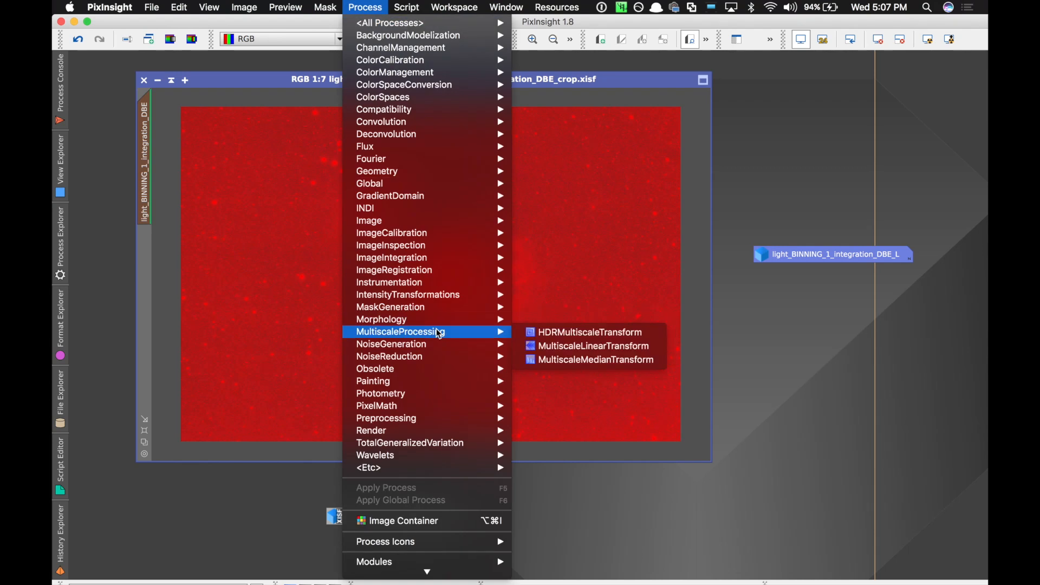
left_click(611, 360)
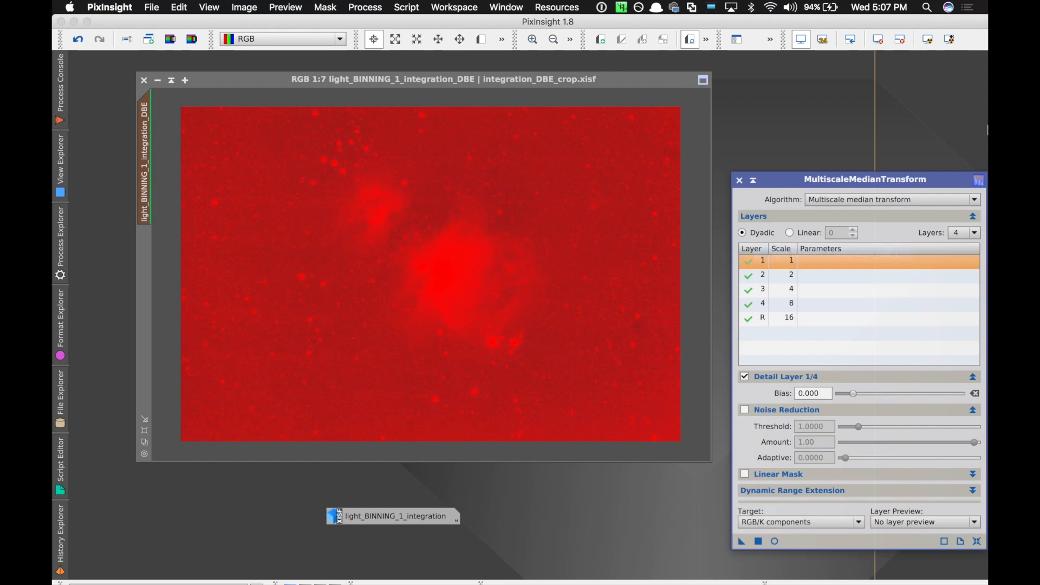
left_click_drag(926, 181, 791, 178)
left_click(820, 230)
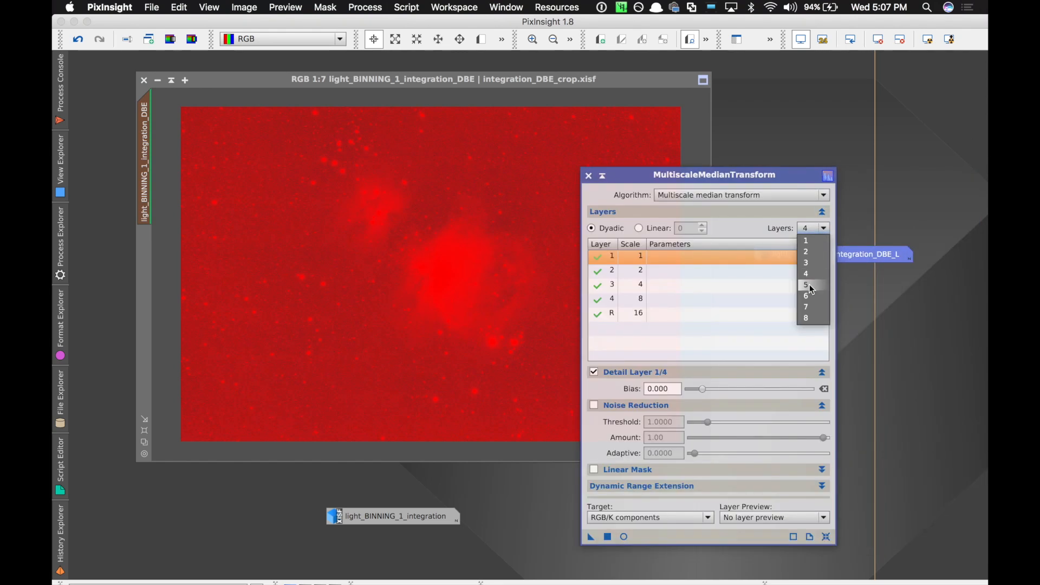
left_click(813, 297)
left_click_drag(658, 183, 777, 169)
Step: Enable noise reduction for each of the detail layers 1 through 6 in MultiscaleMedianTransform
left_click(713, 391)
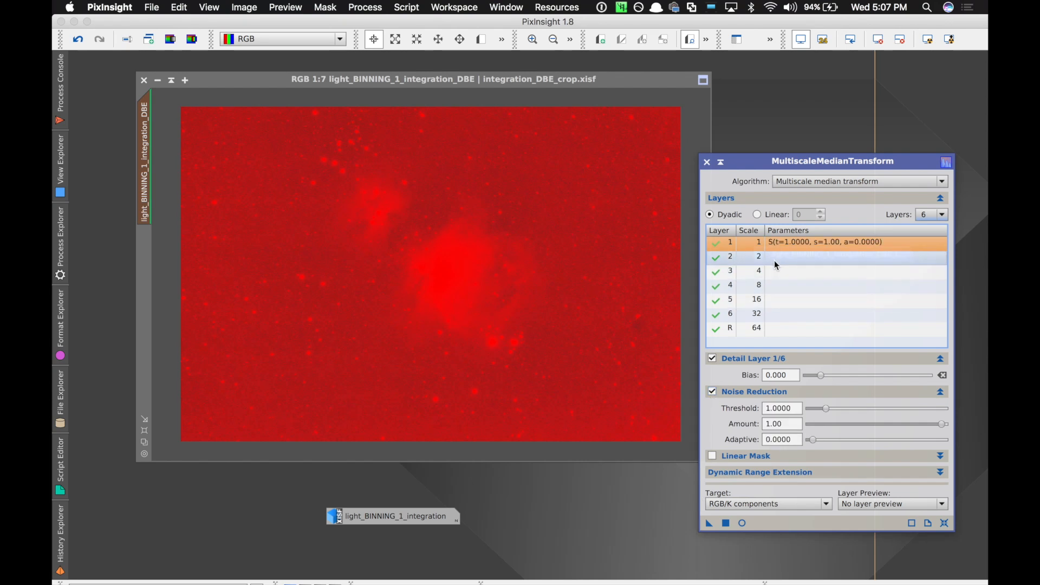
left_click(776, 262)
left_click(723, 393)
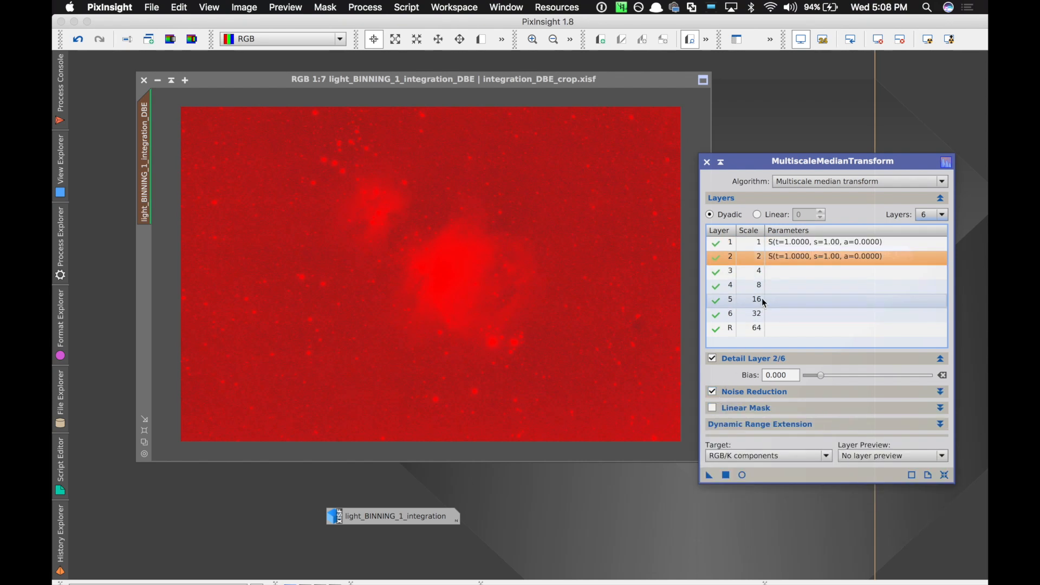
left_click(772, 273)
left_click(713, 392)
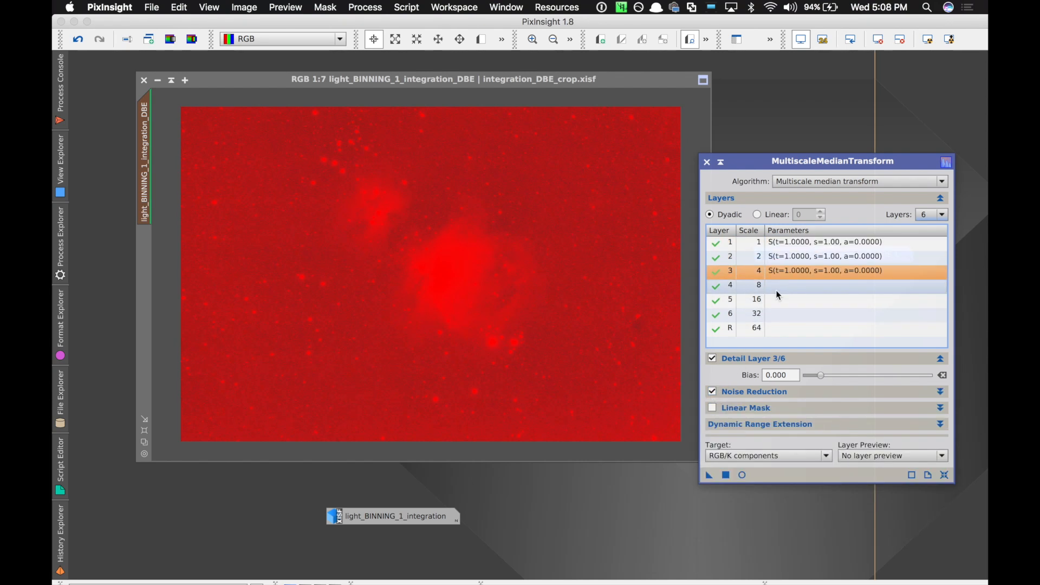
left_click(776, 287)
left_click(713, 392)
left_click(773, 301)
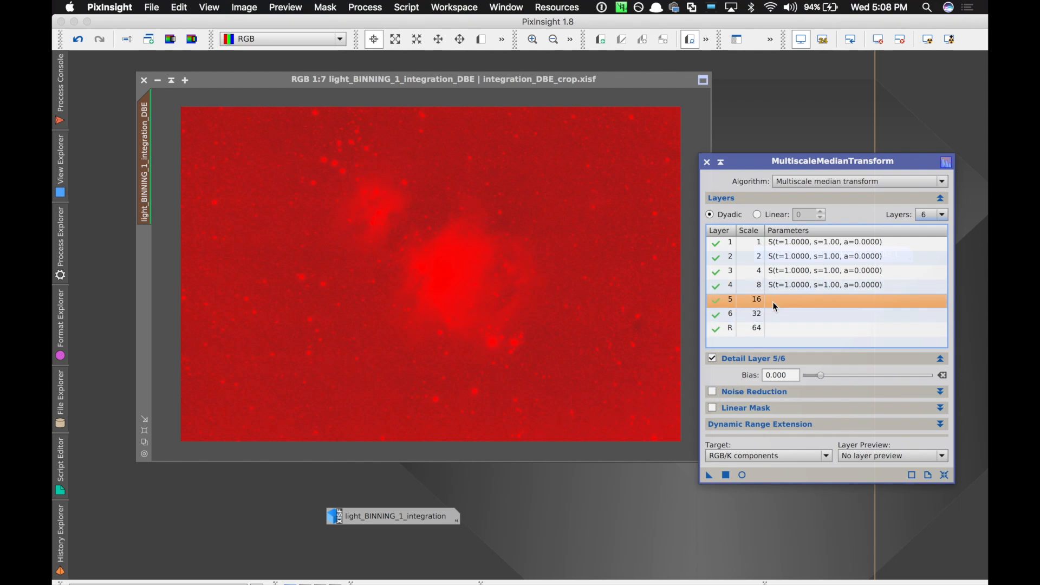
left_click(711, 393)
left_click(774, 313)
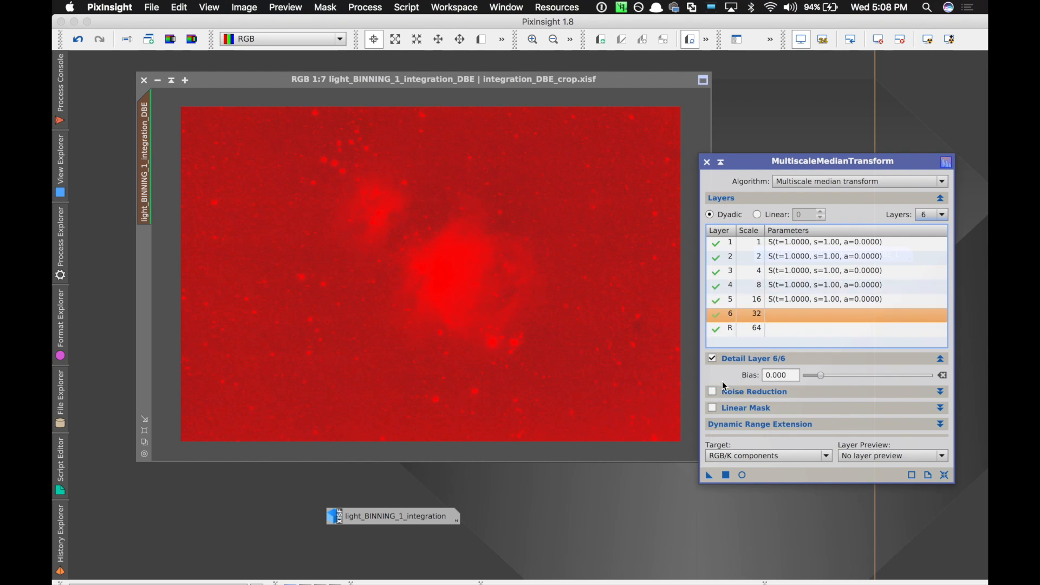
left_click(712, 392)
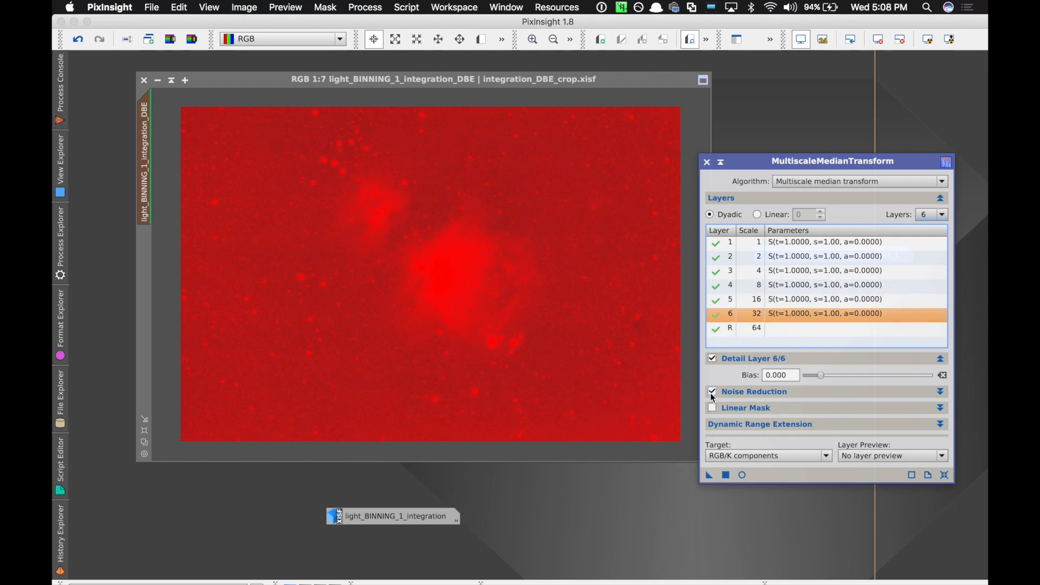
left_click(857, 391)
Step: Set the noise reduction threshold to 9.5 for layer 1 and 7 for layer 2
left_click(798, 247)
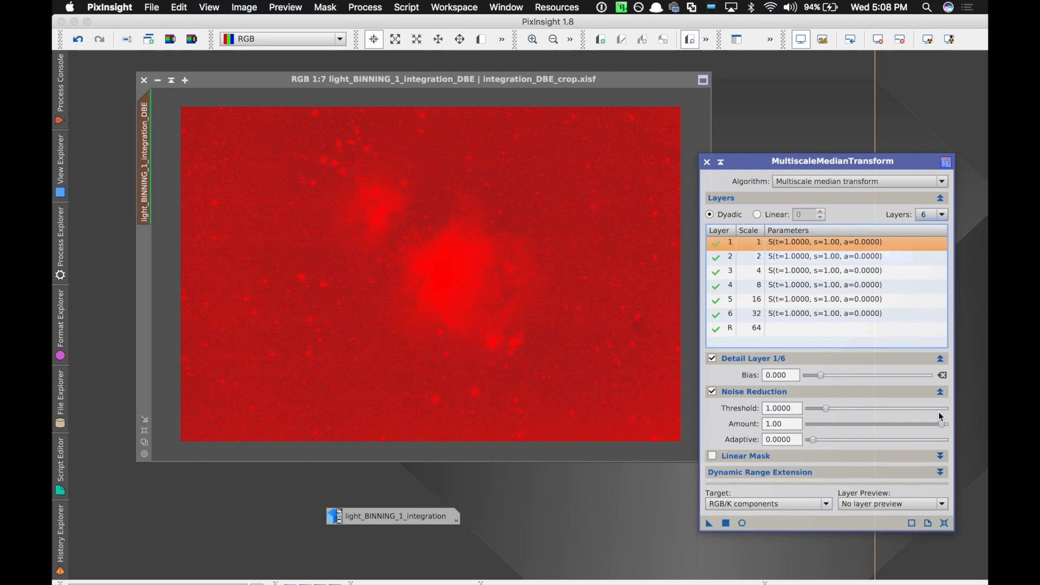
left_click_drag(828, 410, 814, 411)
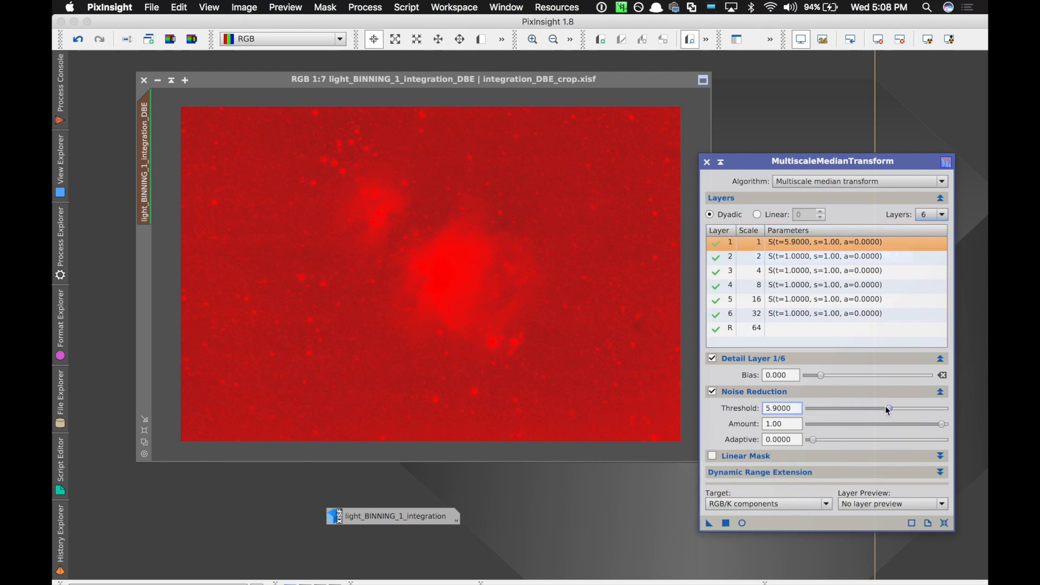
left_click_drag(823, 412, 829, 413)
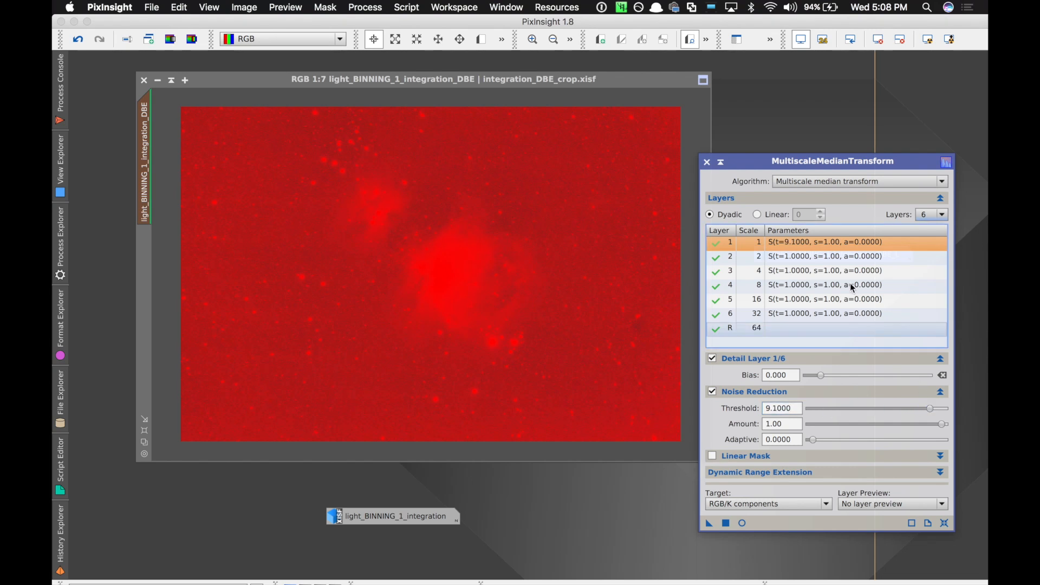
left_click_drag(932, 408, 939, 413)
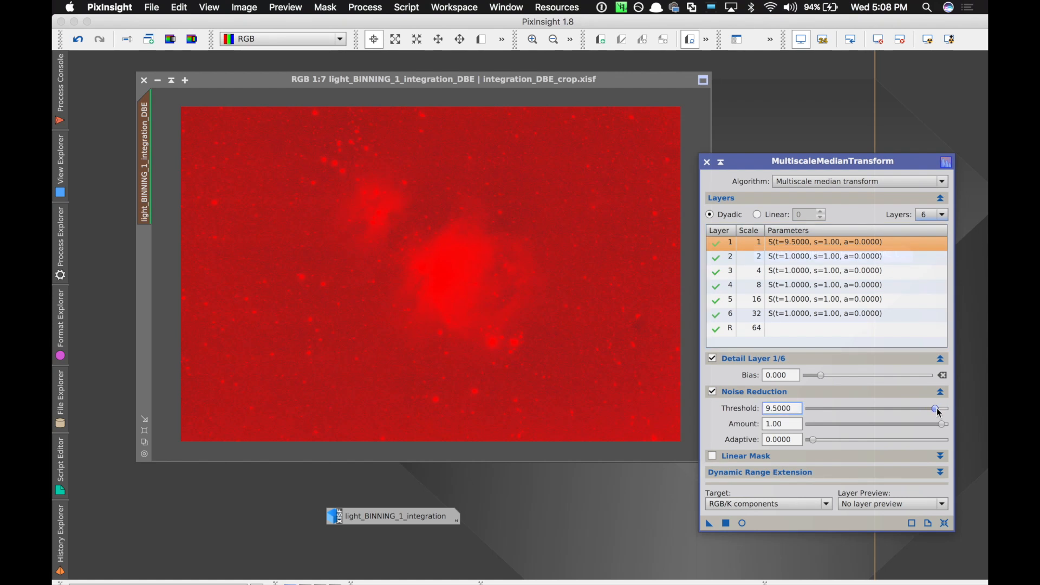
left_click(818, 256)
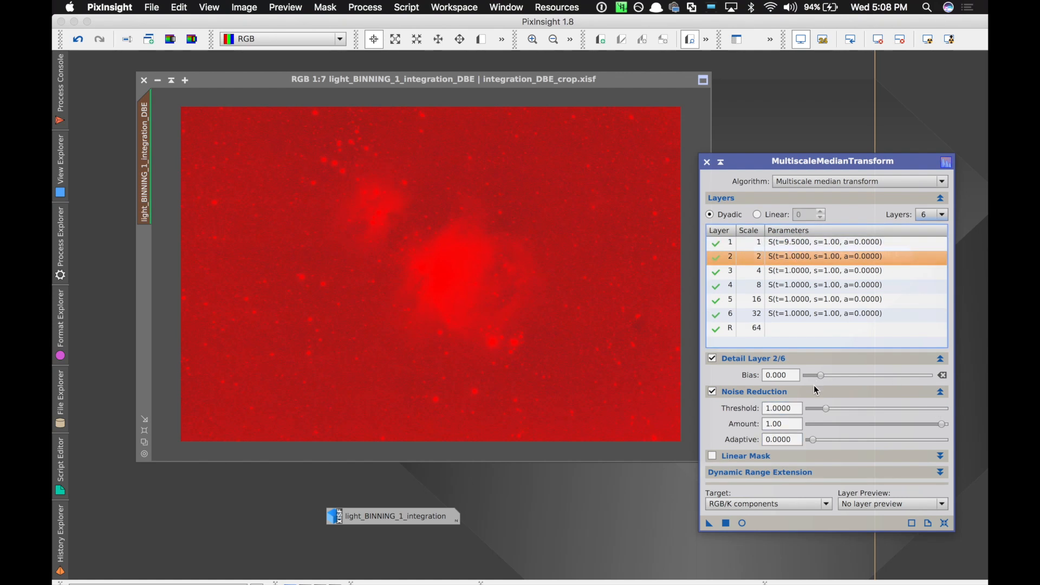
left_click_drag(827, 410, 903, 410)
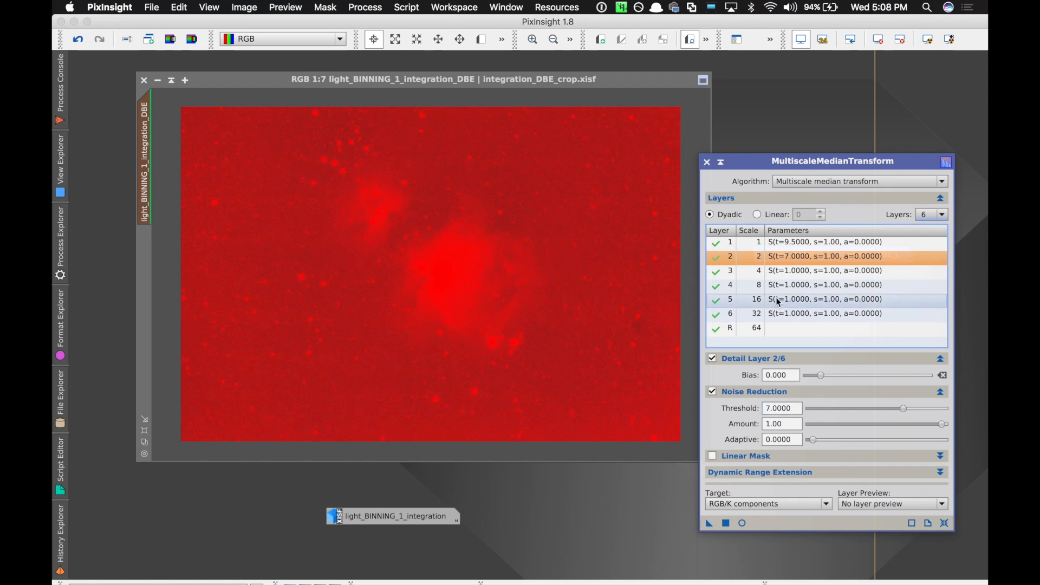
Step: Set the noise reduction threshold to 5 for layer 3, 3 for layer 4 and 2 for layer 5
left_click(792, 273)
left_click_drag(826, 411, 875, 395)
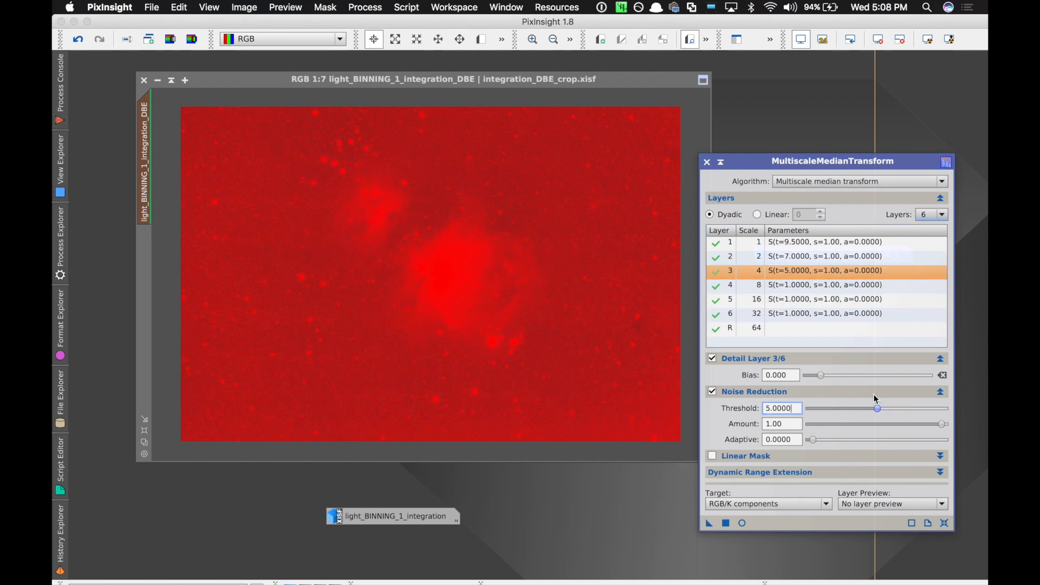
left_click(784, 282)
left_click_drag(826, 410, 853, 410)
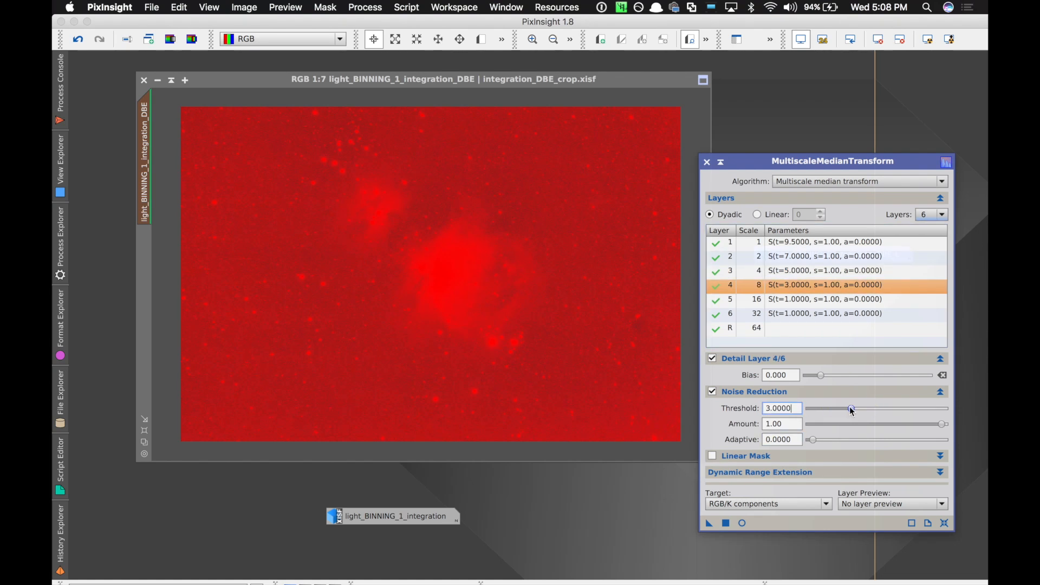
left_click(804, 302)
left_click_drag(827, 409, 841, 412)
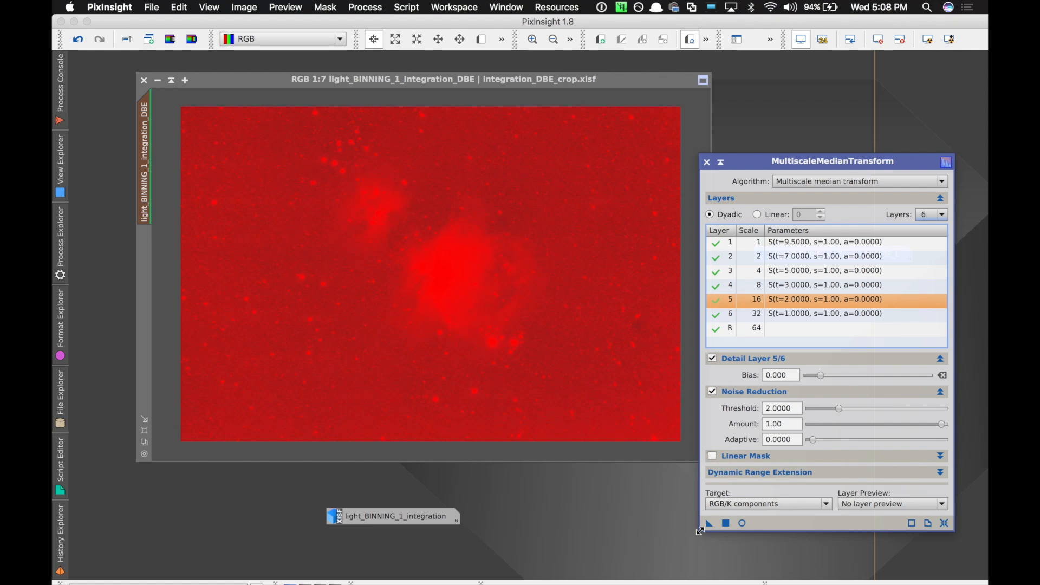
Step: Apply the MultiscaleMedianTransform to the masked RGB image and remove the image's mask
left_click_drag(708, 524, 455, 214)
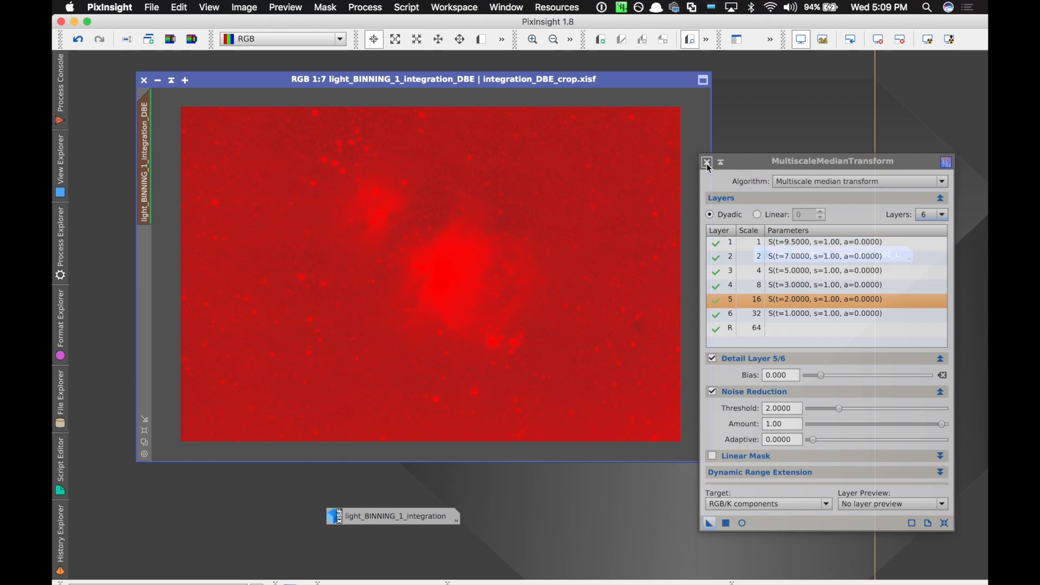
left_click(706, 163)
left_click(325, 6)
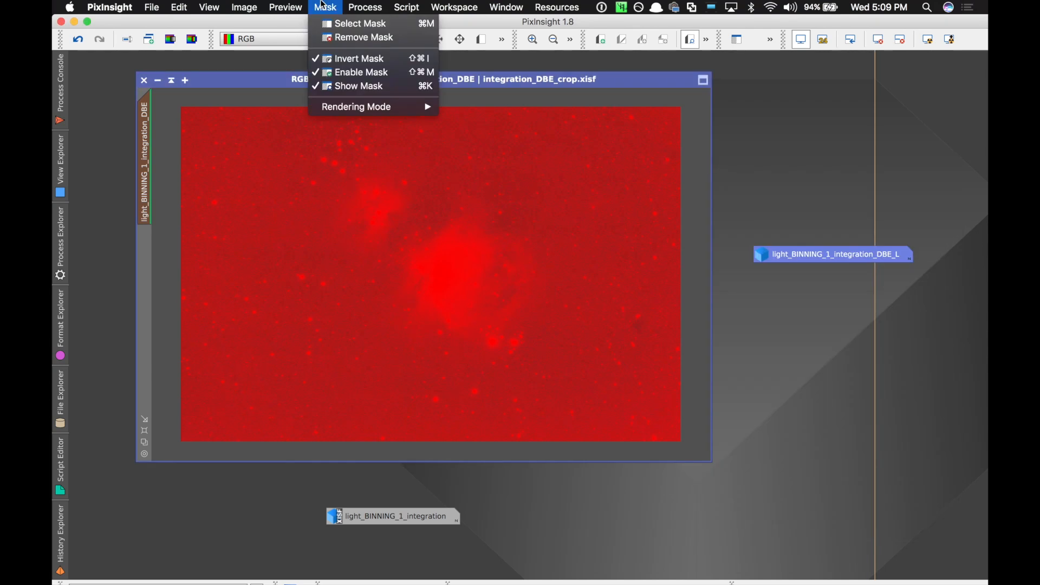
left_click(342, 47)
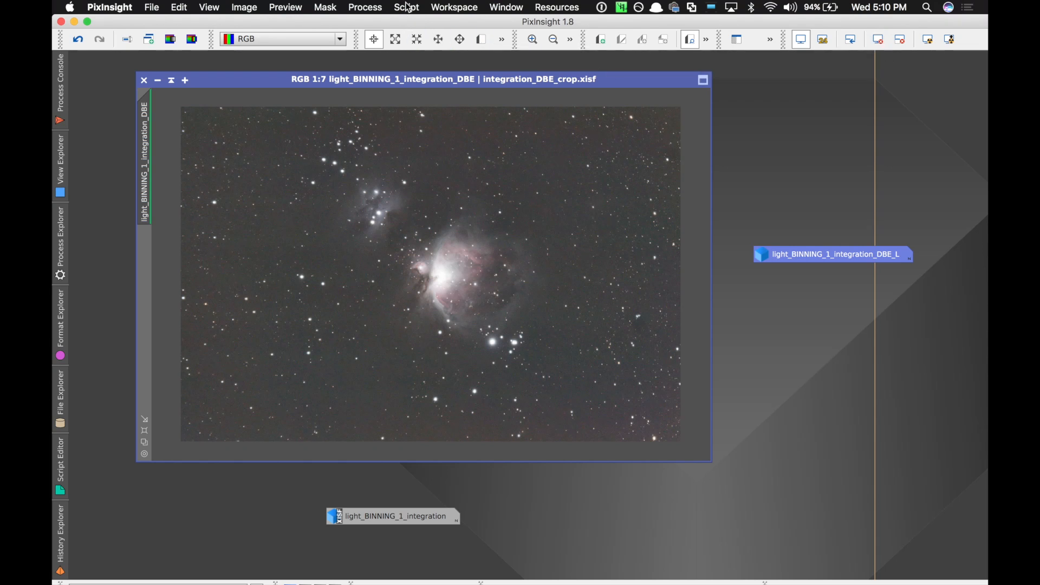
Step: Start a PhotometricColorCalibration and fill in its image coordinates from an online search for m42
left_click(365, 7)
mouse_move(412, 61)
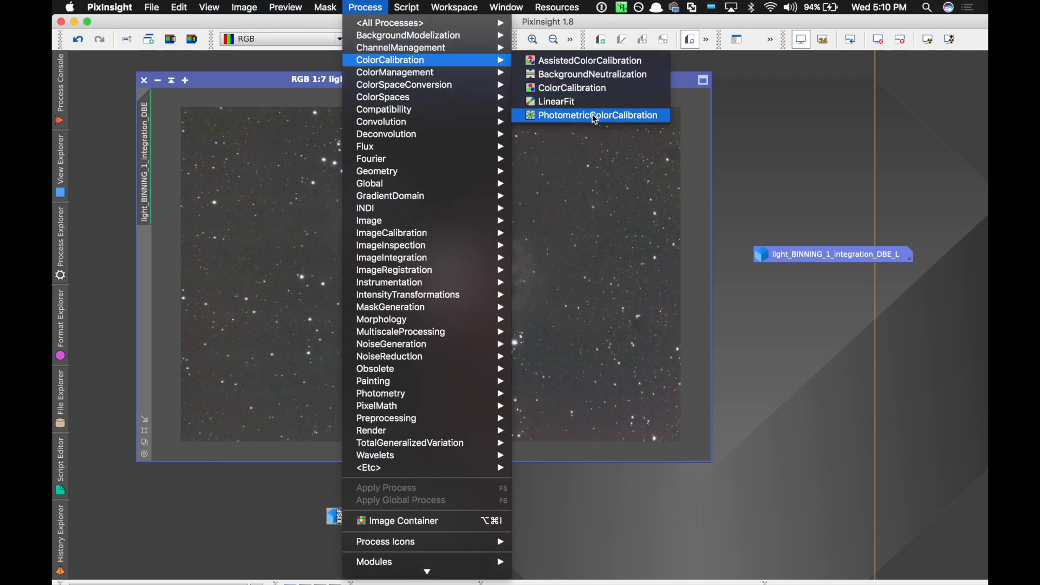
left_click(594, 115)
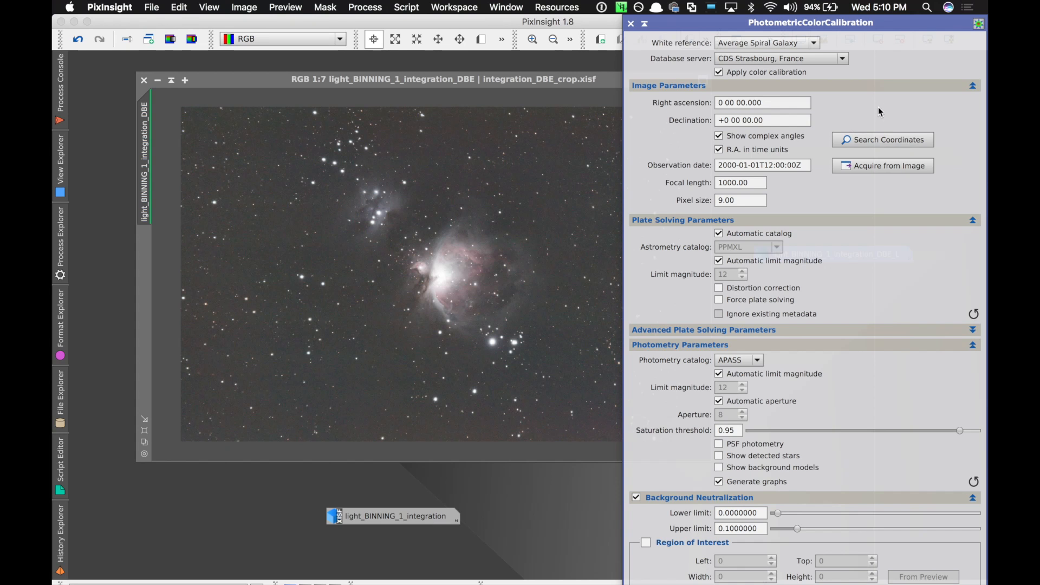
left_click(879, 141)
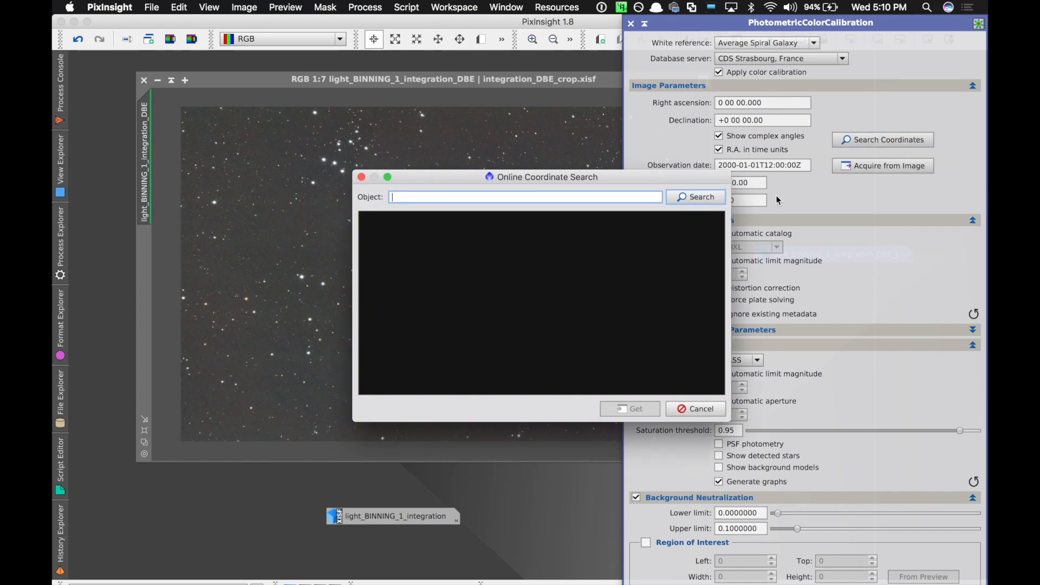
type("m42")
left_click(696, 198)
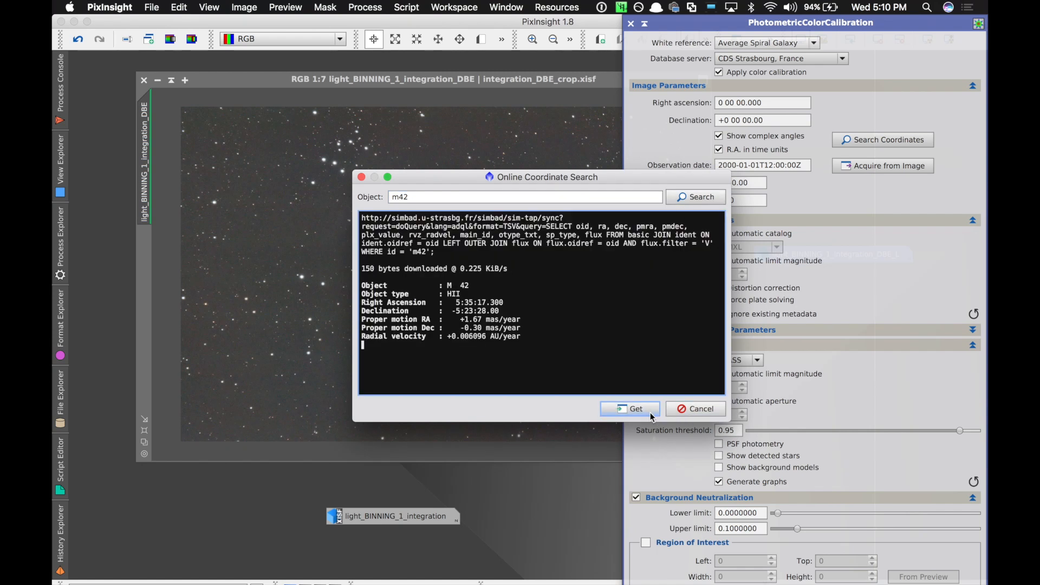
left_click(650, 411)
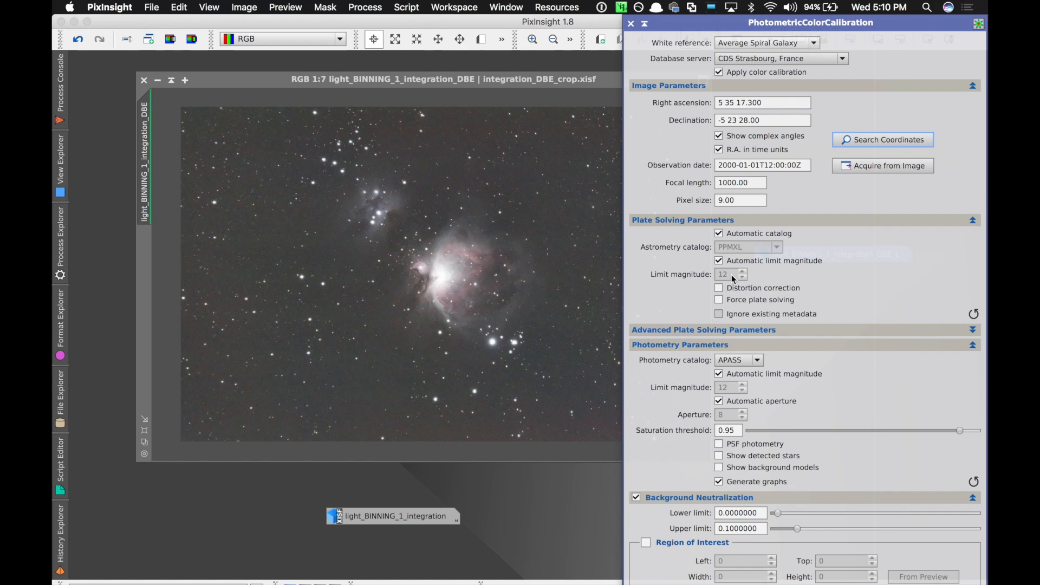
Step: Set the calibration's focal length to 360 and its pixel size to 3.72
left_click_drag(759, 183, 639, 178)
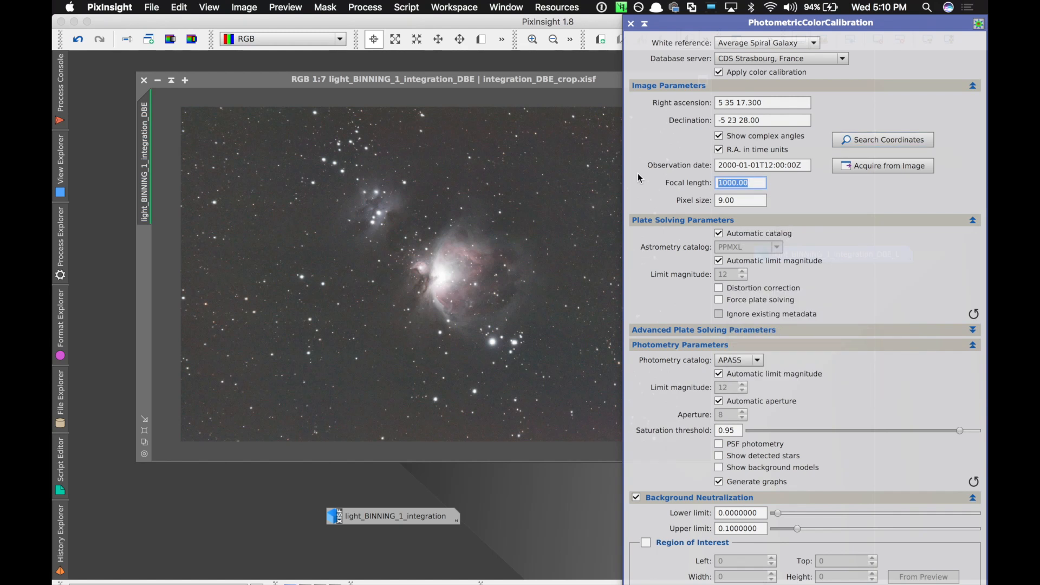
type("360")
key("Tab")
type("3.72")
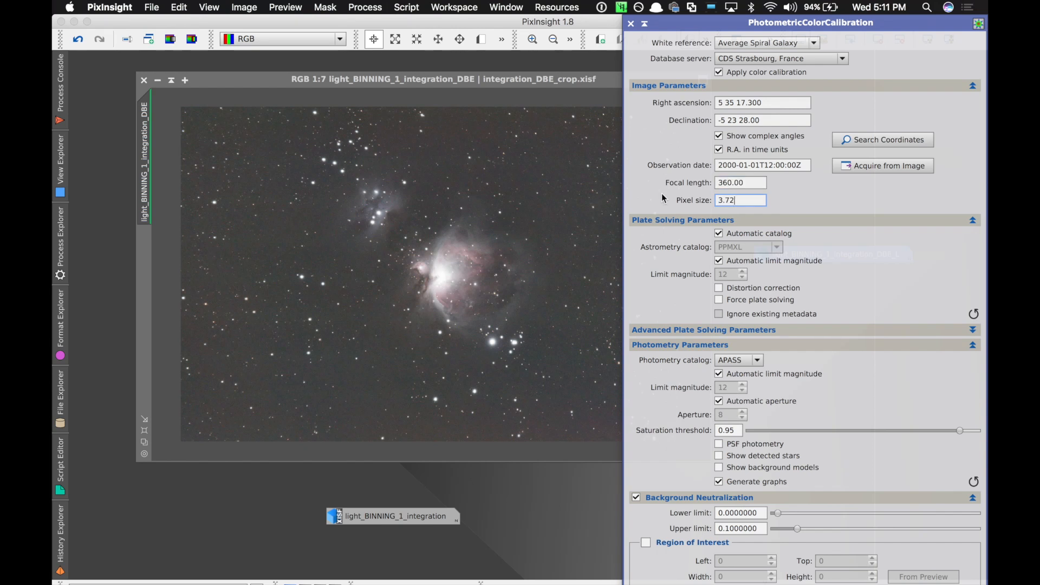
left_click(974, 86)
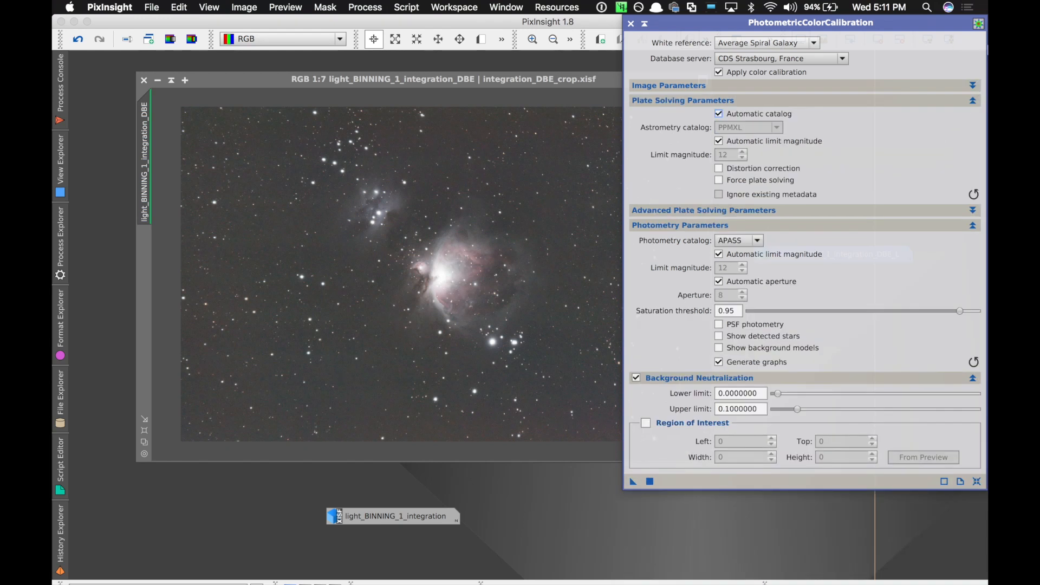
Step: Choose G2V Star as the white reference for the photometric color calibration
left_click(814, 43)
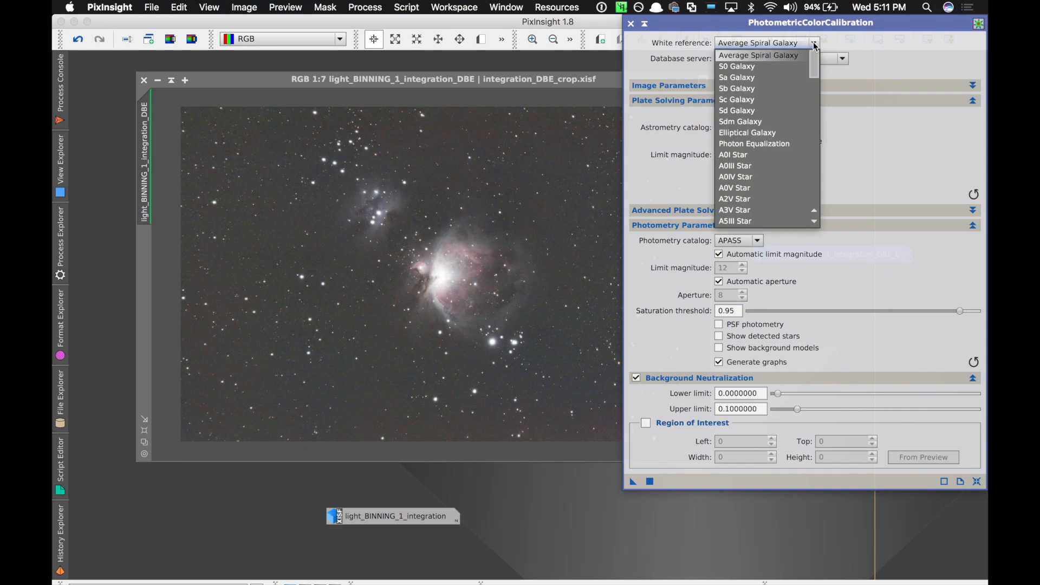
left_click_drag(817, 76, 817, 157)
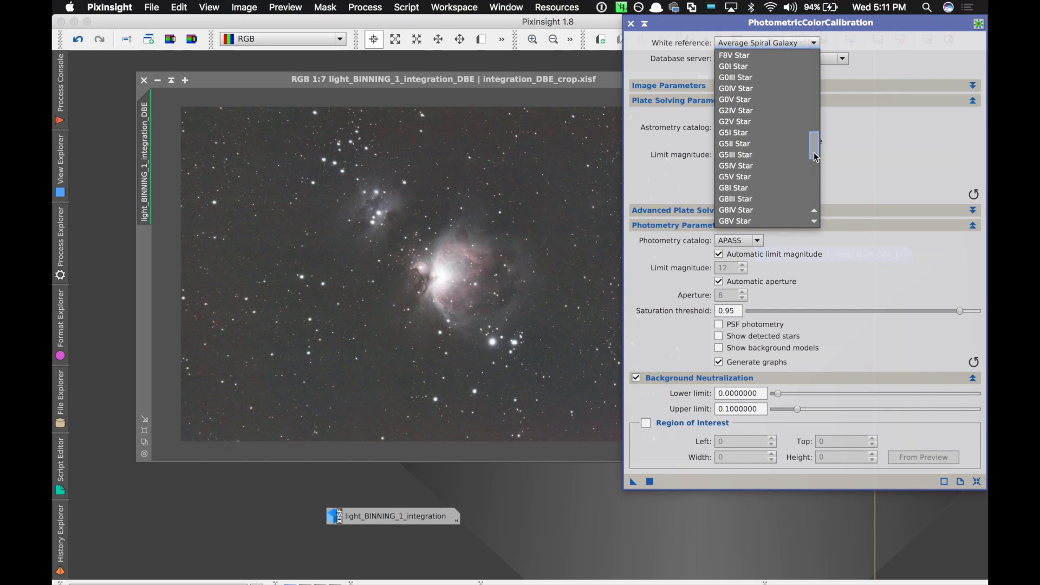
left_click(771, 123)
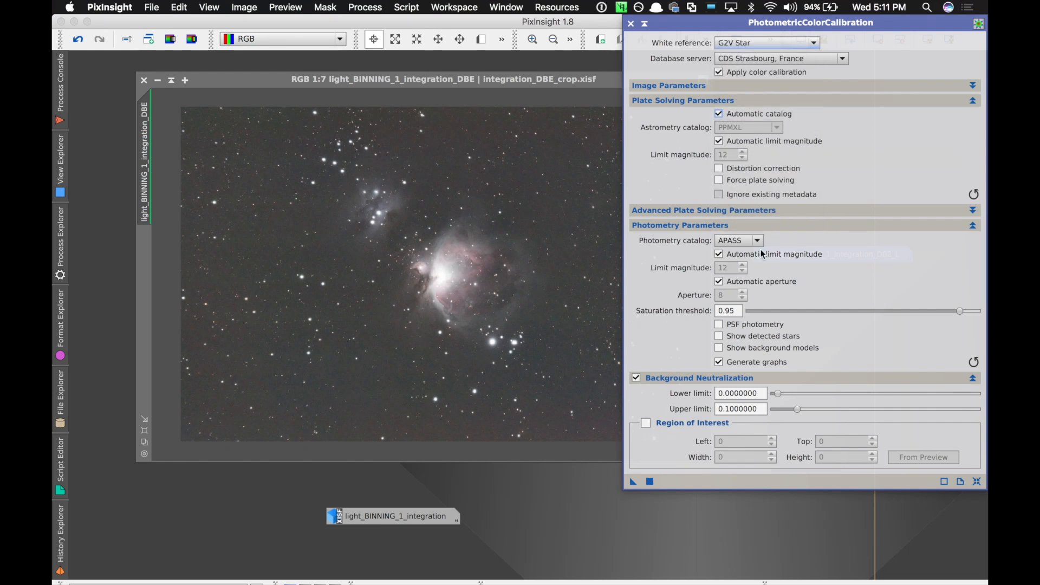
Step: Apply the PhotometricColorCalibration to the light_BINNING_1_integration_DBE image and dismiss the white balance graphs
left_click_drag(634, 482, 488, 230)
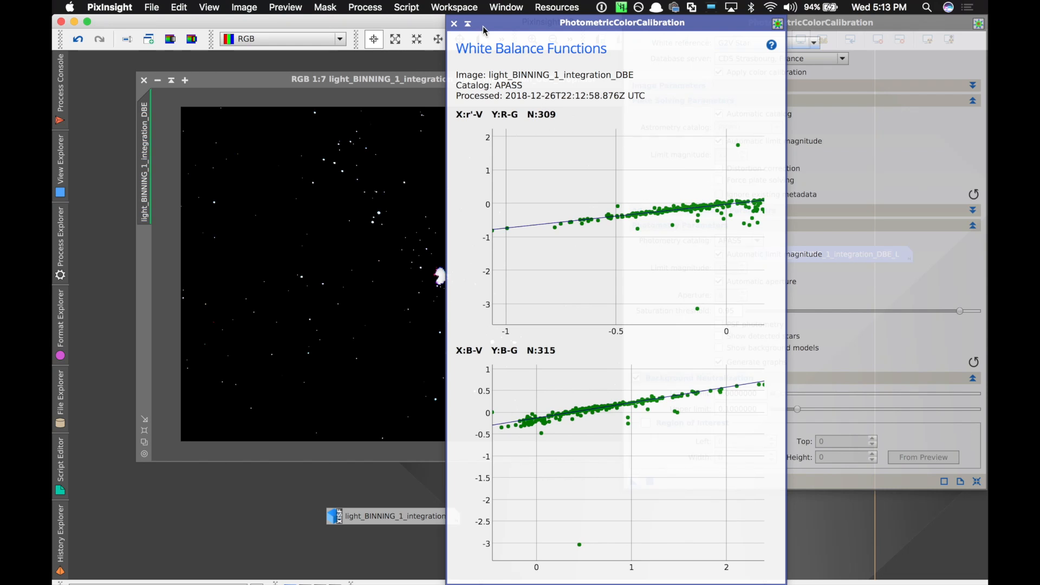
left_click(455, 24)
left_click(455, 24)
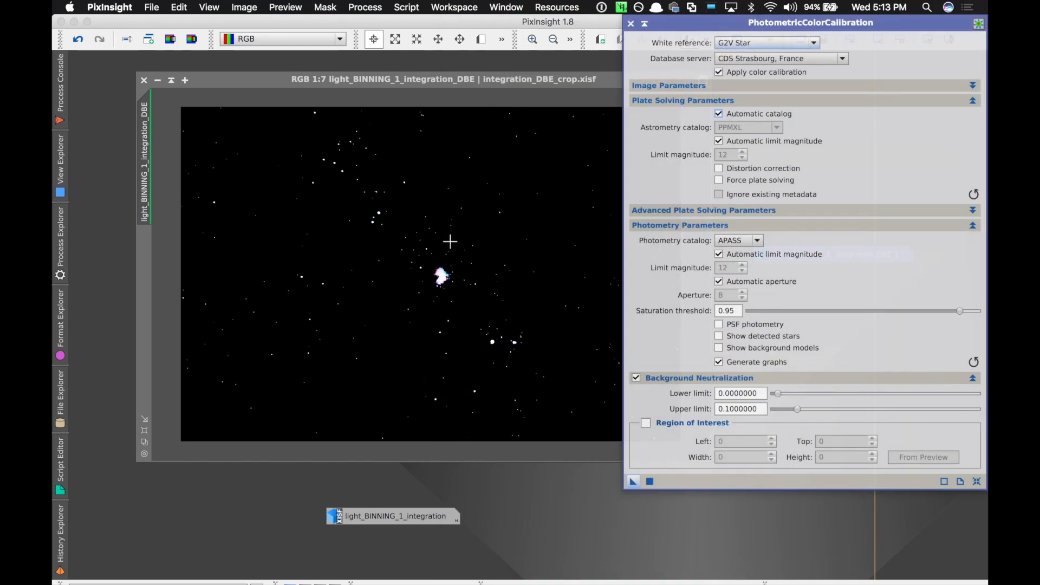
Step: Put away the calibration window and renew the nebula image's automatic screen stretch from a reset state
left_click(645, 23)
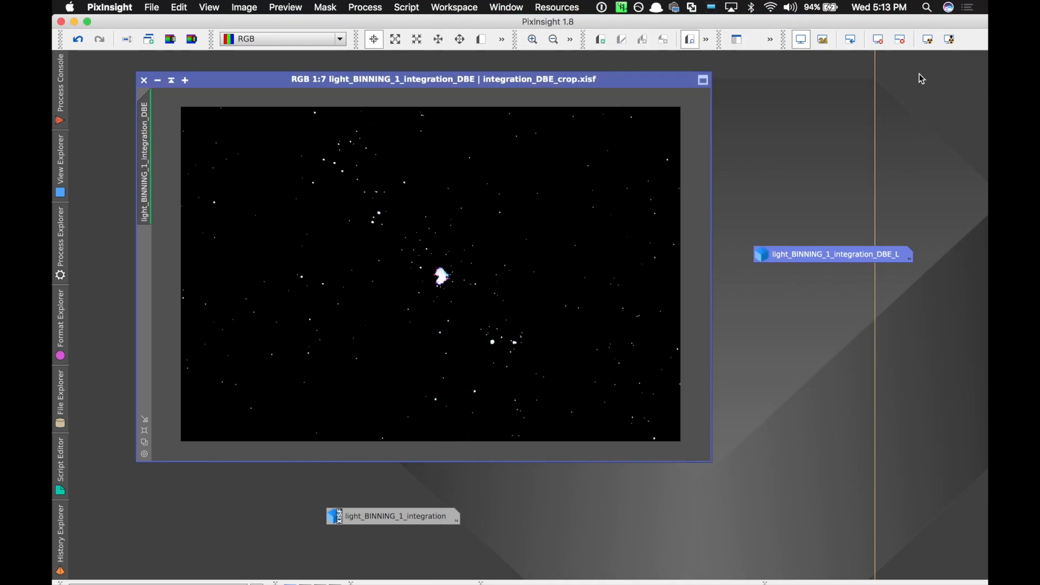
left_click(877, 41)
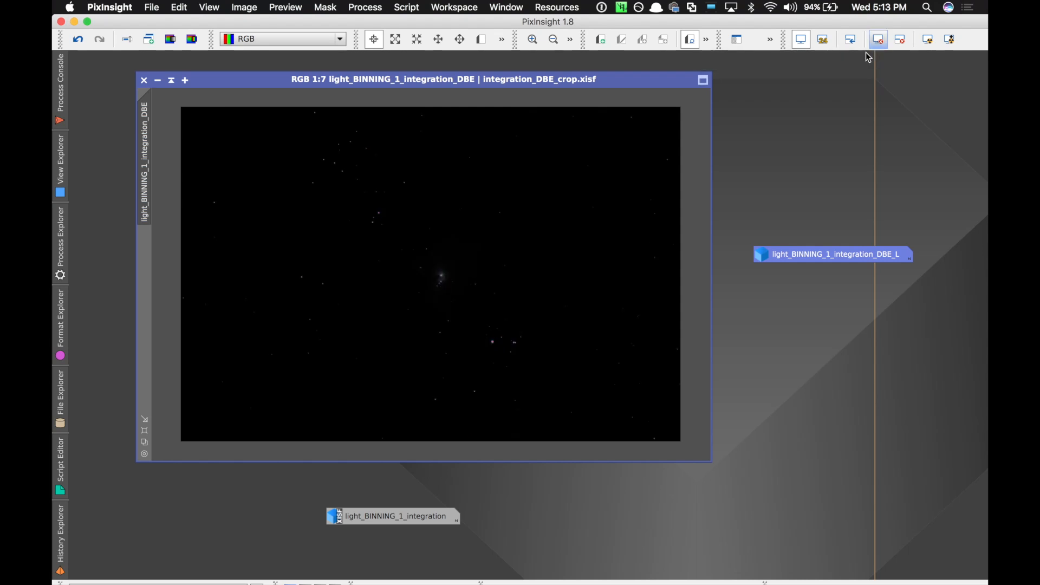
left_click(928, 39)
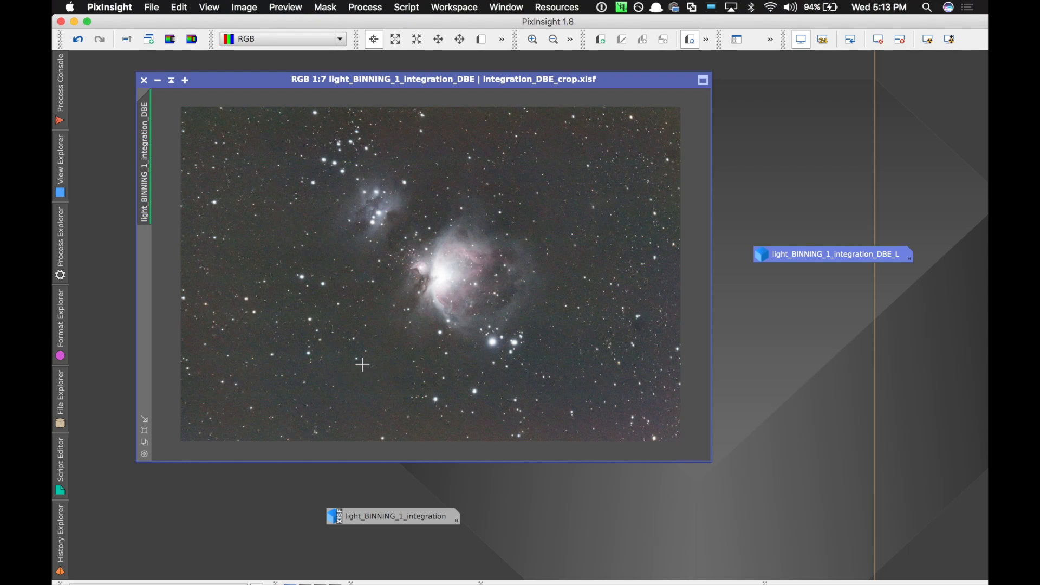
Step: Define a small square preview on dark sky below the nebula and make it the reference image for BackgroundNeutralization
left_click(482, 39)
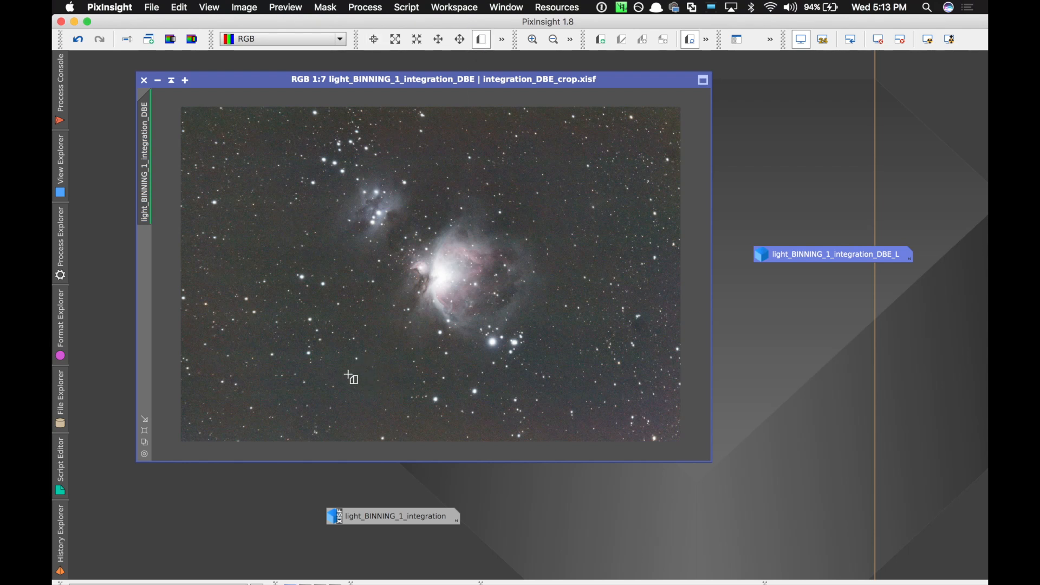
left_click_drag(345, 371, 374, 398)
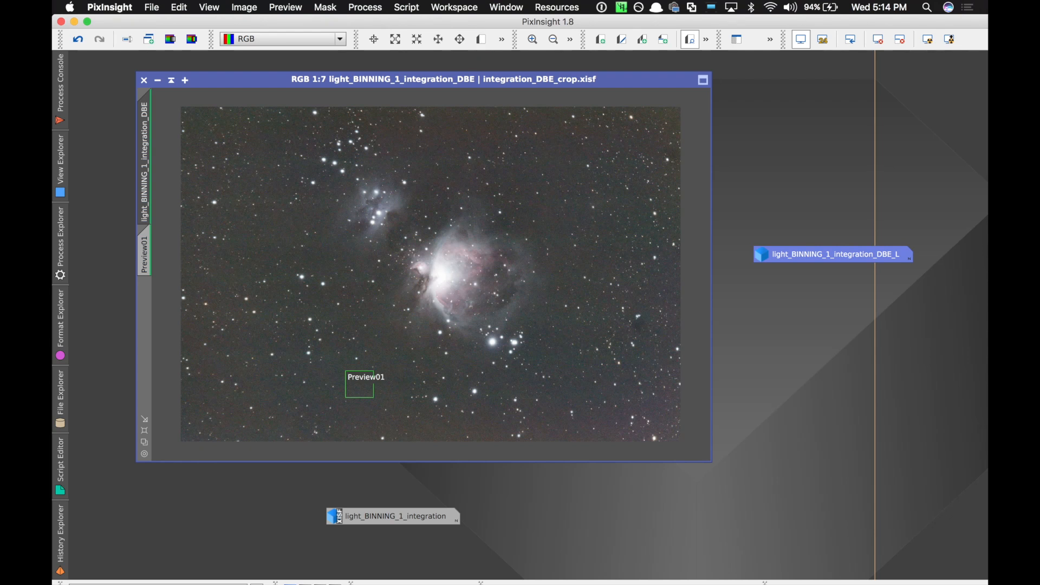
left_click(373, 6)
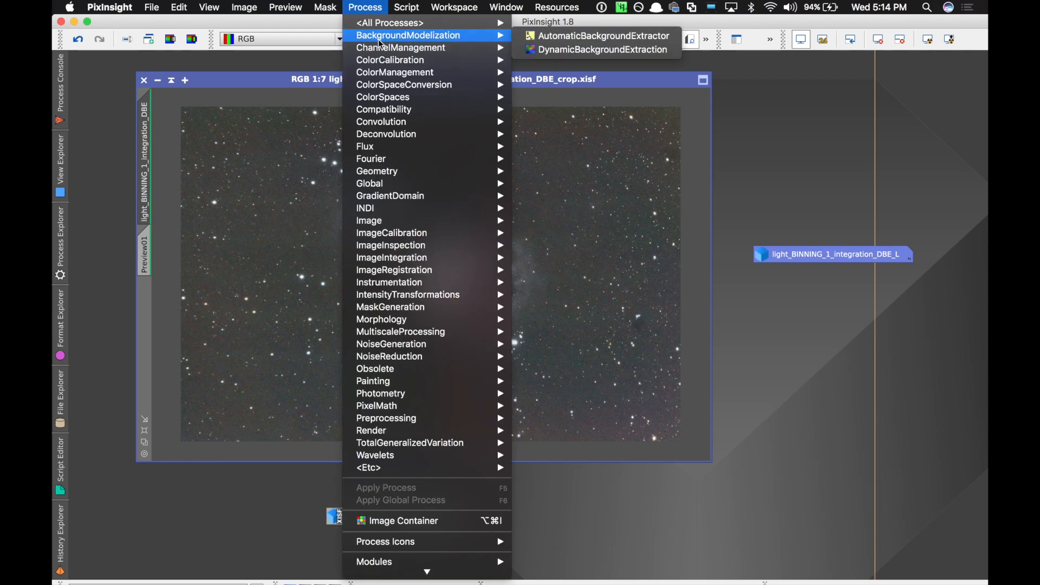
mouse_move(383, 50)
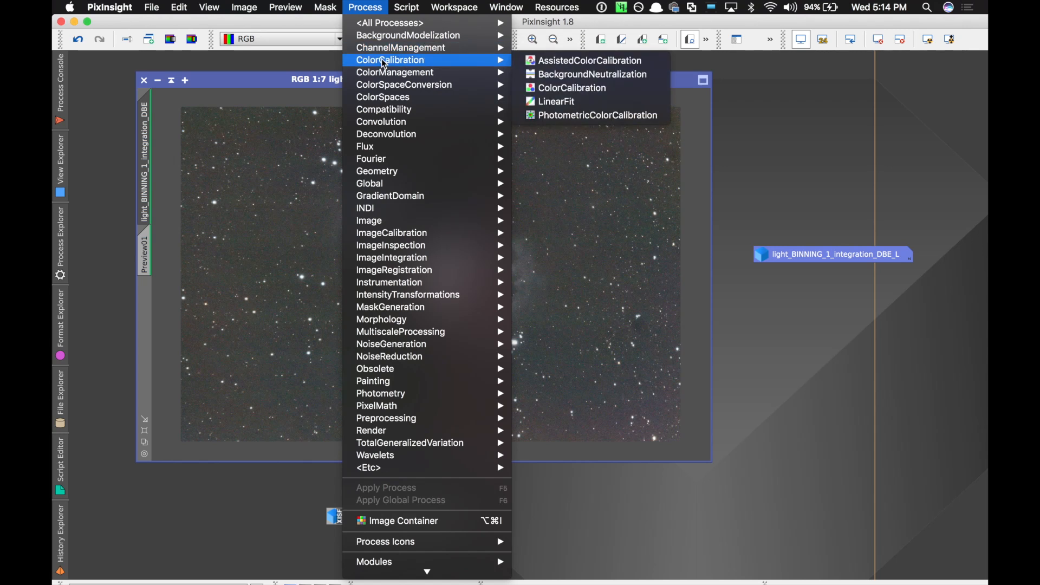
left_click(576, 77)
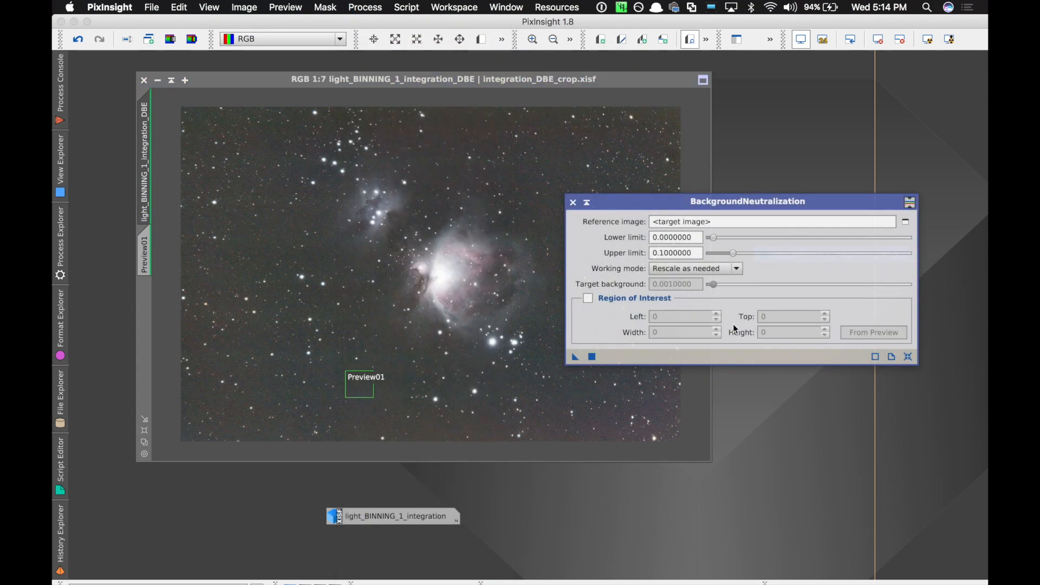
left_click(905, 221)
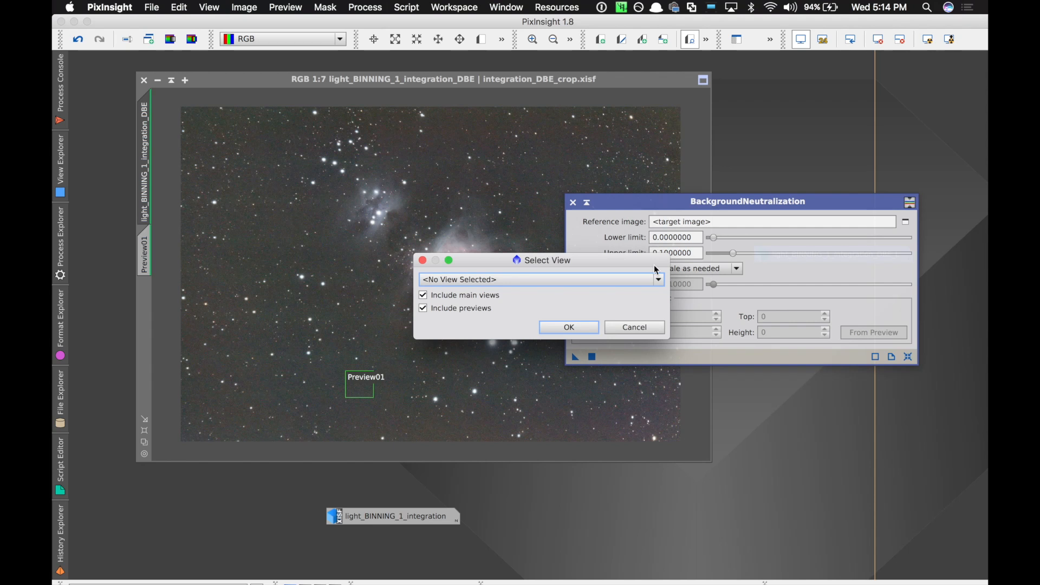
left_click(543, 281)
left_click(546, 333)
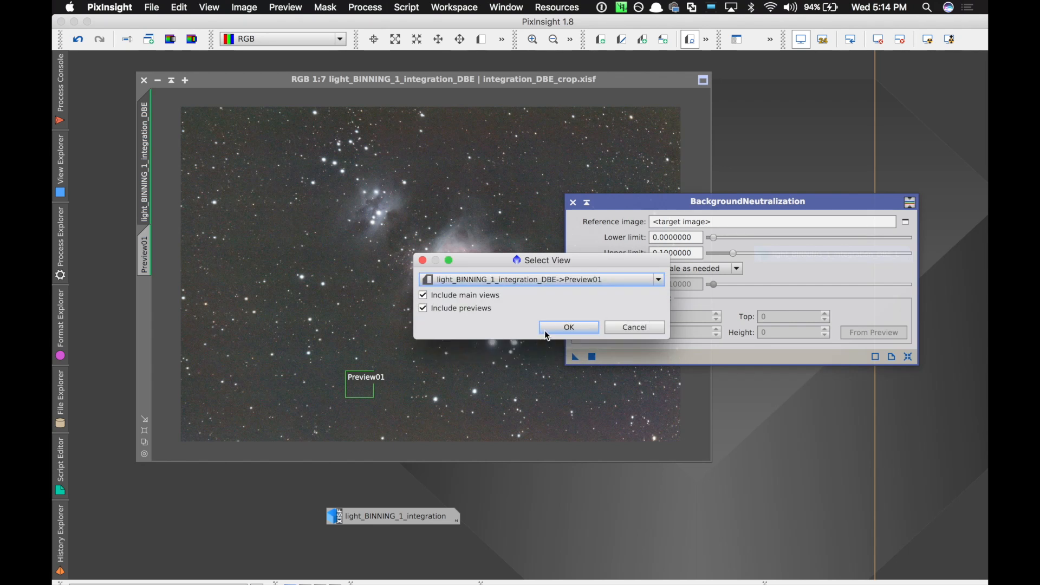
left_click(569, 327)
Step: Apply the BackgroundNeutralization to the RGB nebula image and close the process
left_click_drag(576, 360, 395, 255)
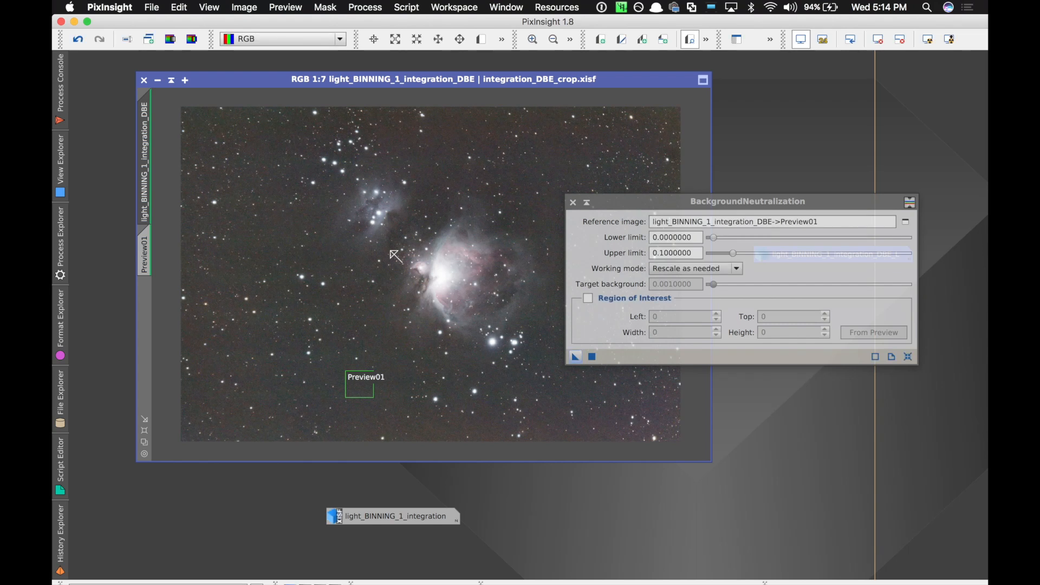
left_click(572, 202)
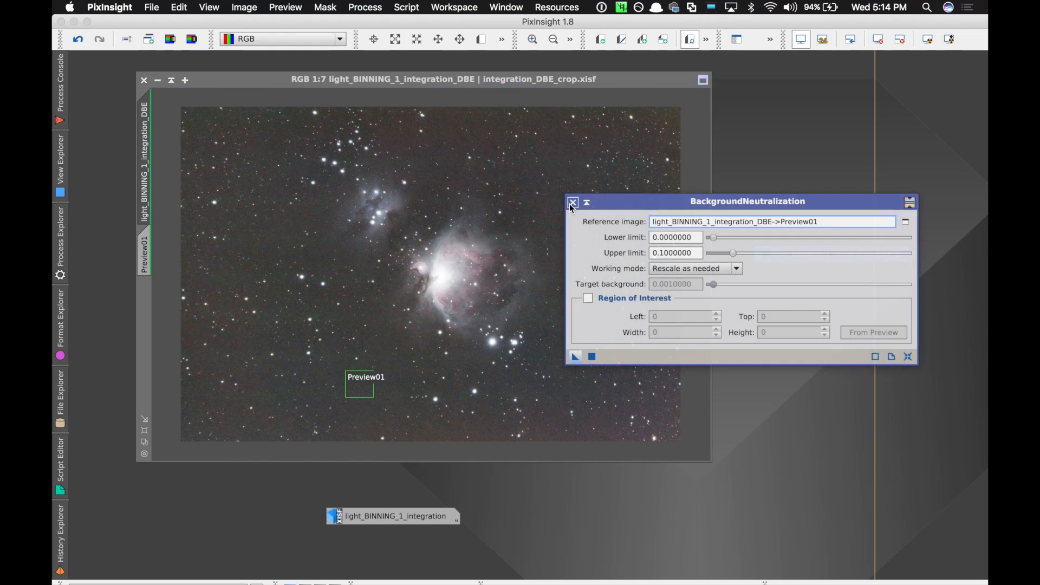
left_click(573, 202)
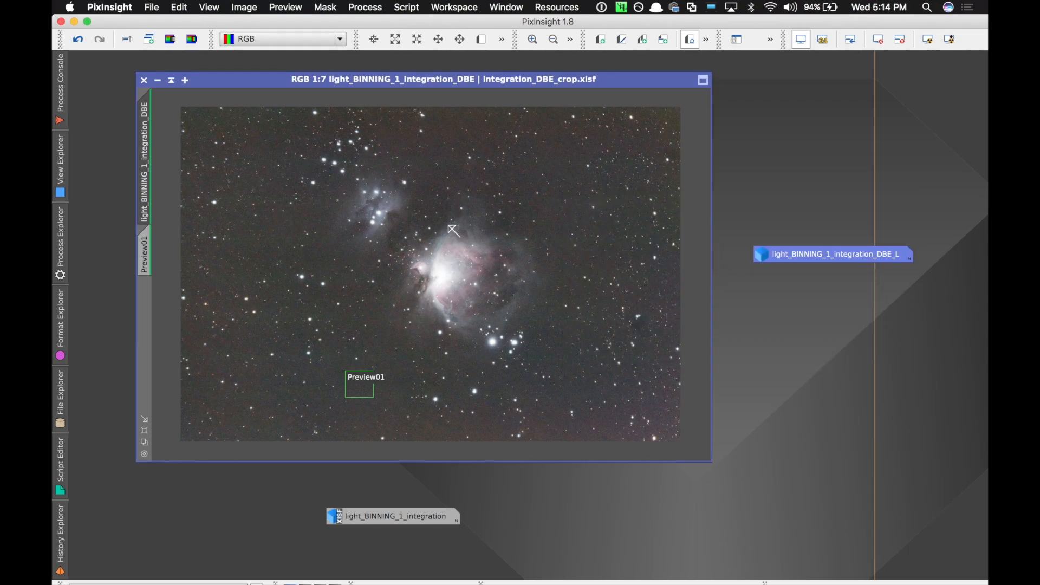
Step: Delete all previews from the nebula image and renew its automatic screen stretch from a reset state
left_click(879, 39)
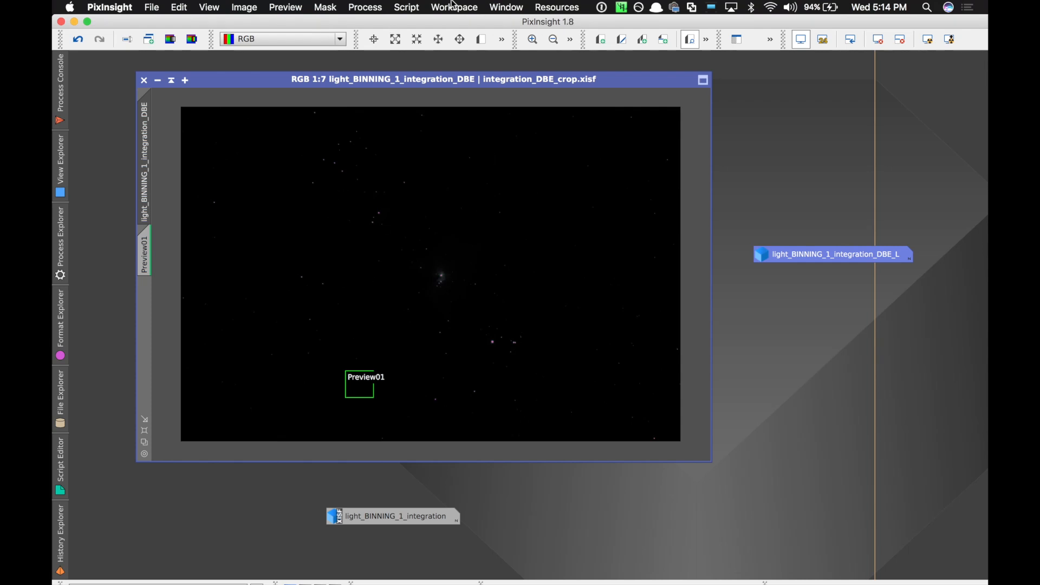
left_click(286, 7)
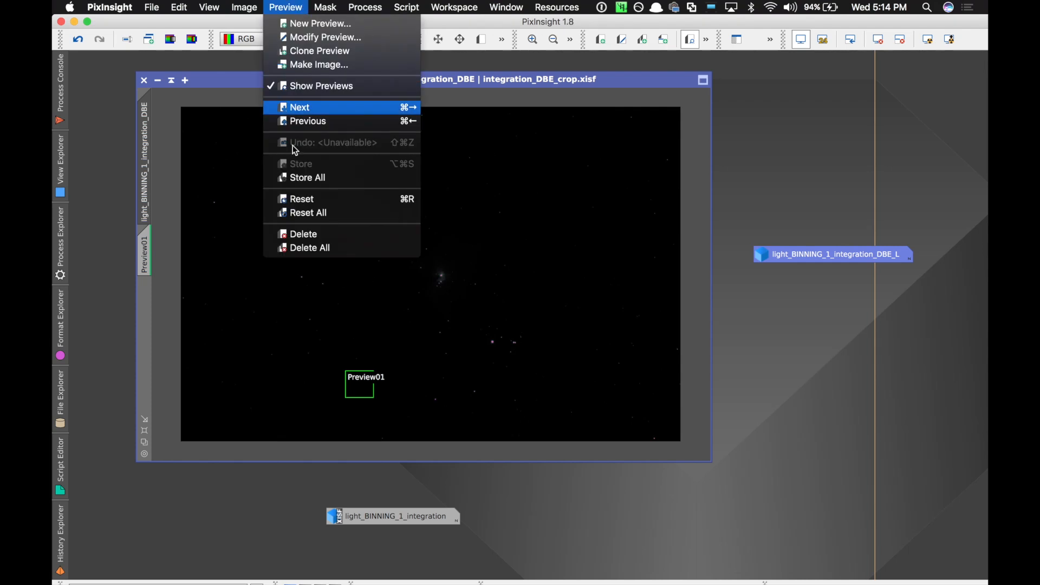
left_click(299, 248)
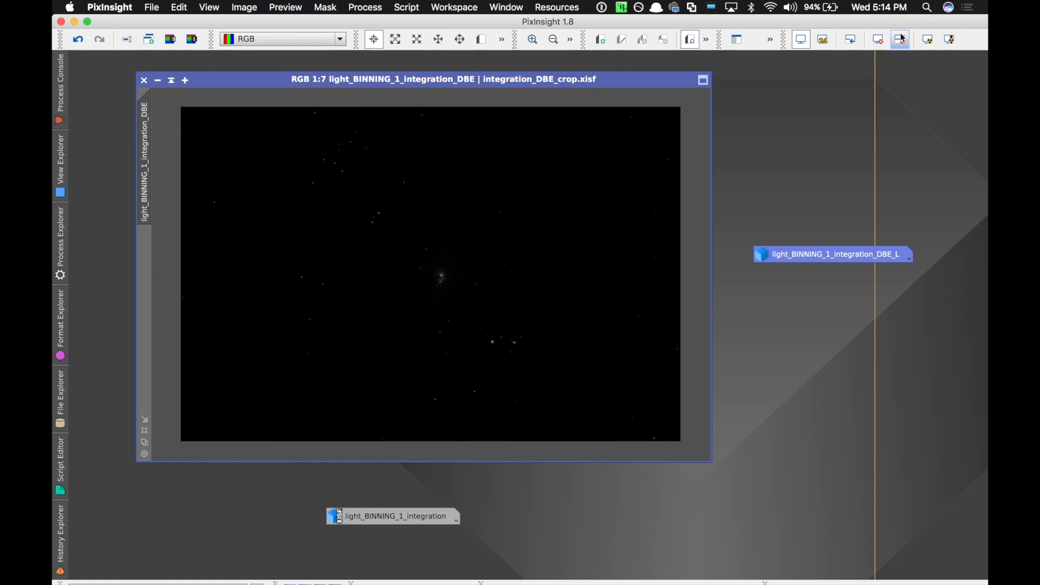
left_click(932, 46)
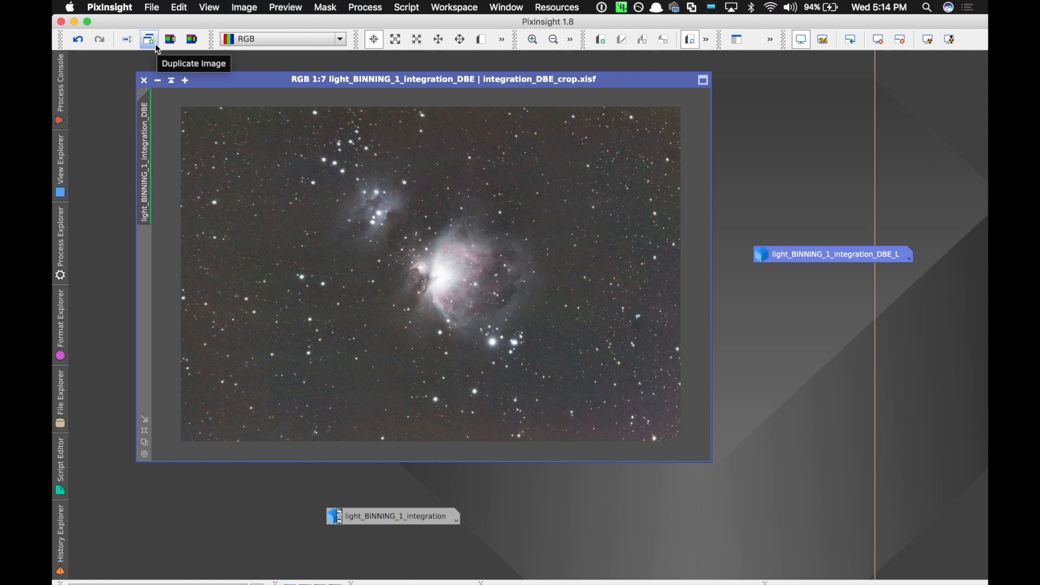
Step: Remove green from the nebula image using SCNR with an amount of 0.60 and Average Neutral protection, and close the process
left_click(387, 7)
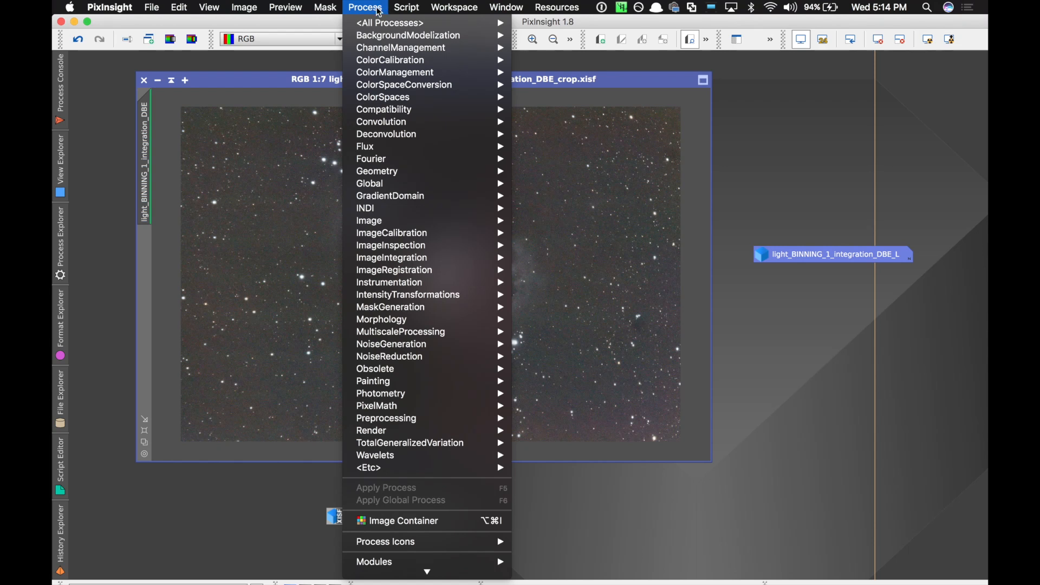
mouse_move(410, 359)
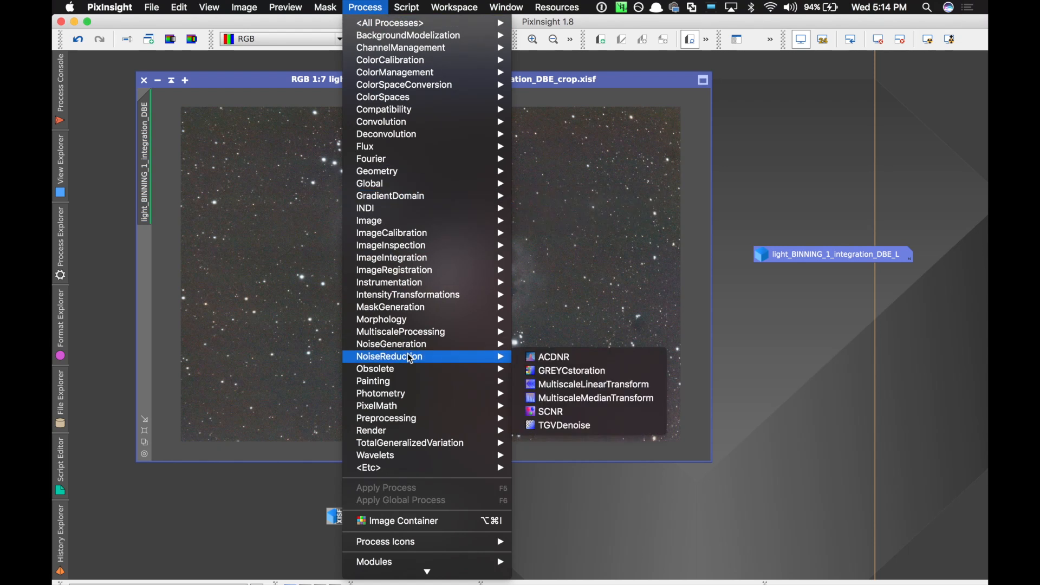
left_click(558, 414)
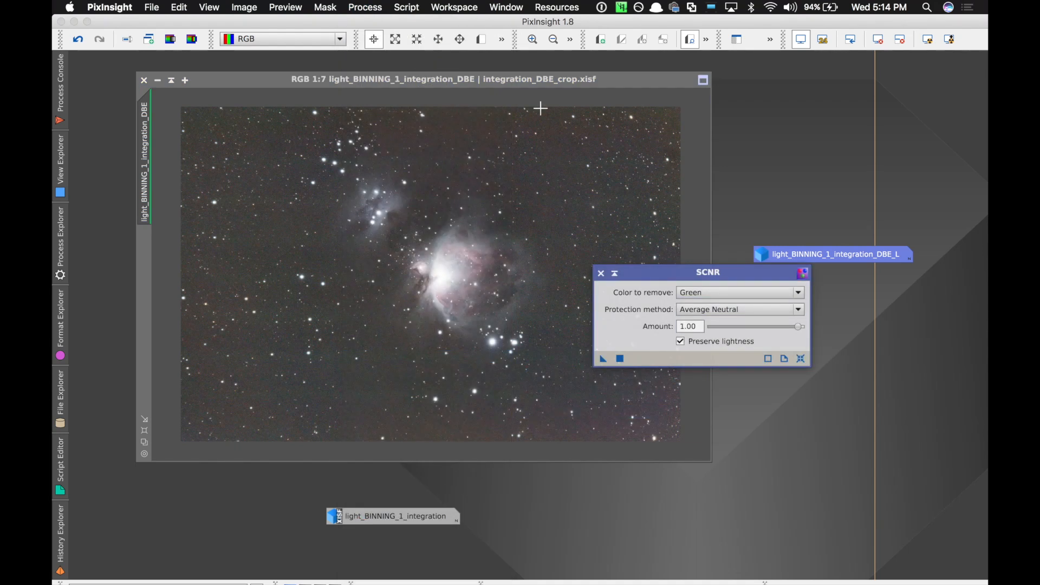
left_click_drag(799, 327, 767, 331)
left_click(603, 359)
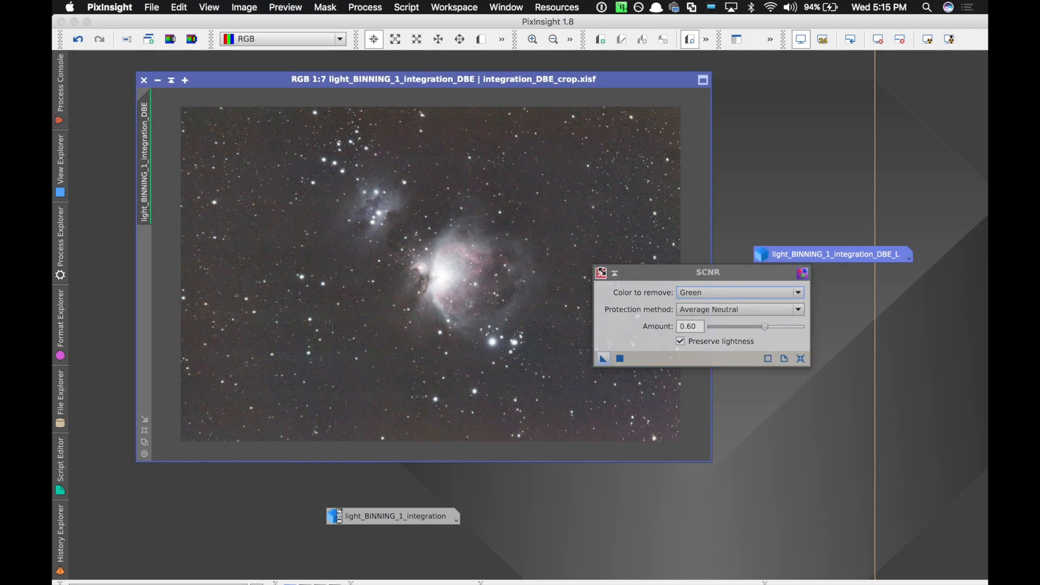
left_click(602, 273)
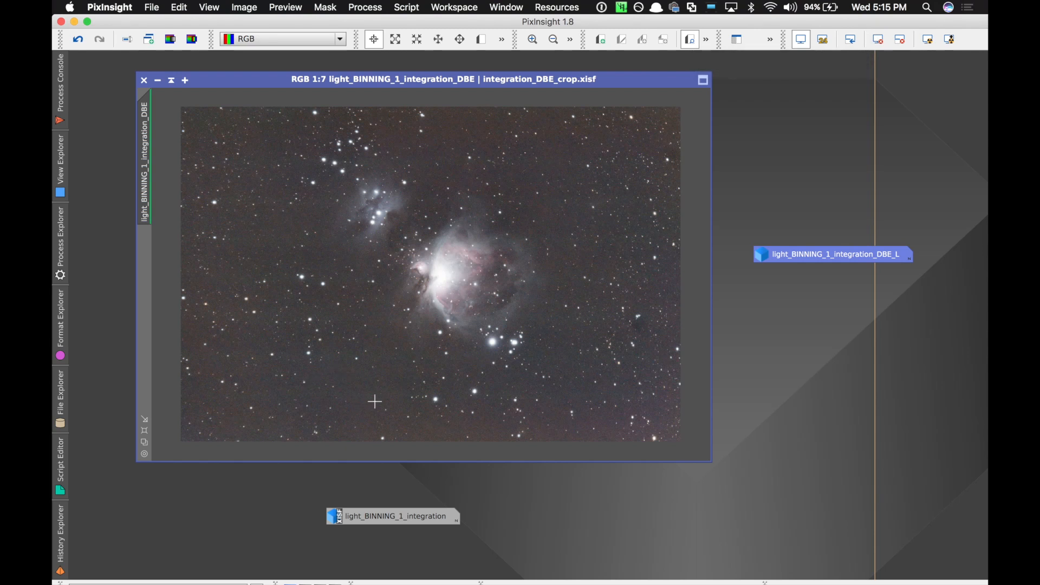
Step: Remove the screen stretch from the nebula image, then open HistogramTransformation with reset settings and target light_BINNING_1_integration_DBE
left_click(880, 39)
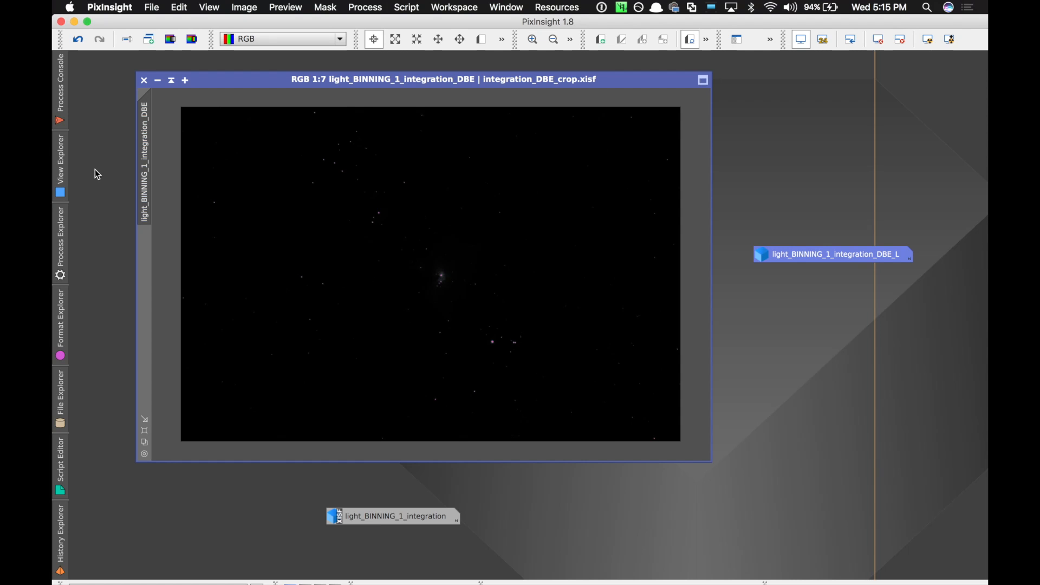
left_click(60, 244)
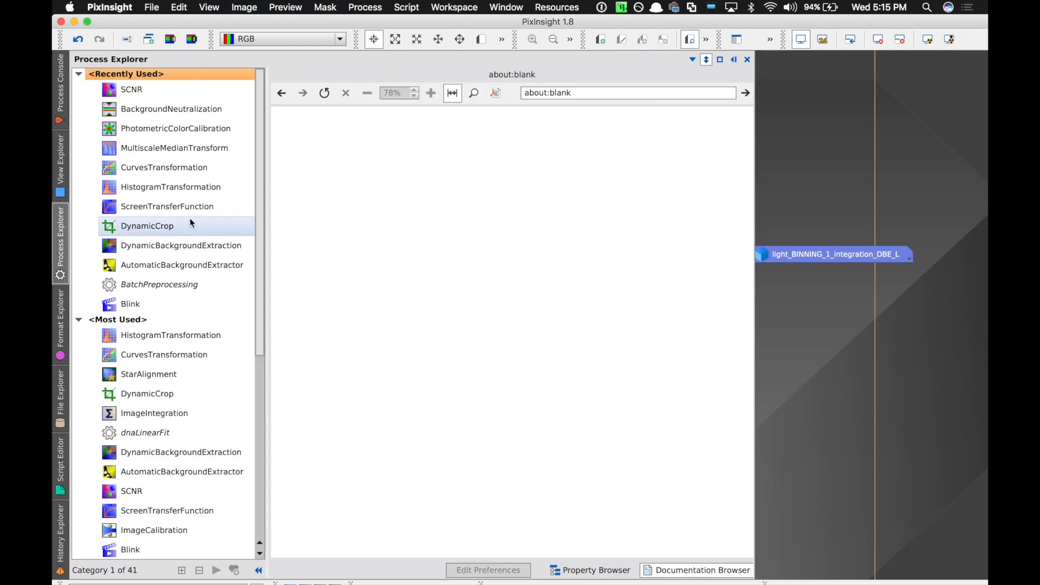
double_click(158, 336)
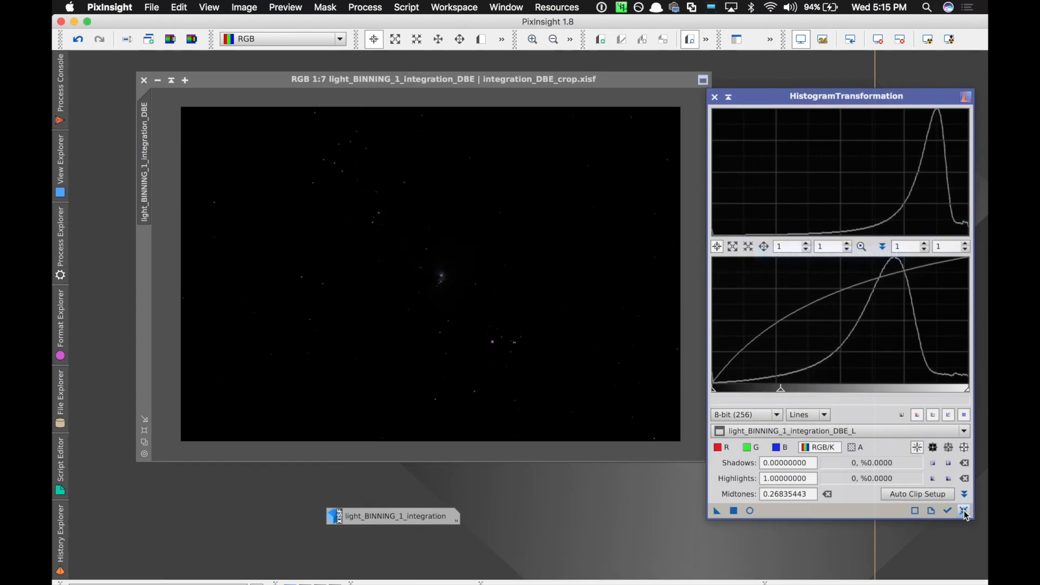
left_click(964, 511)
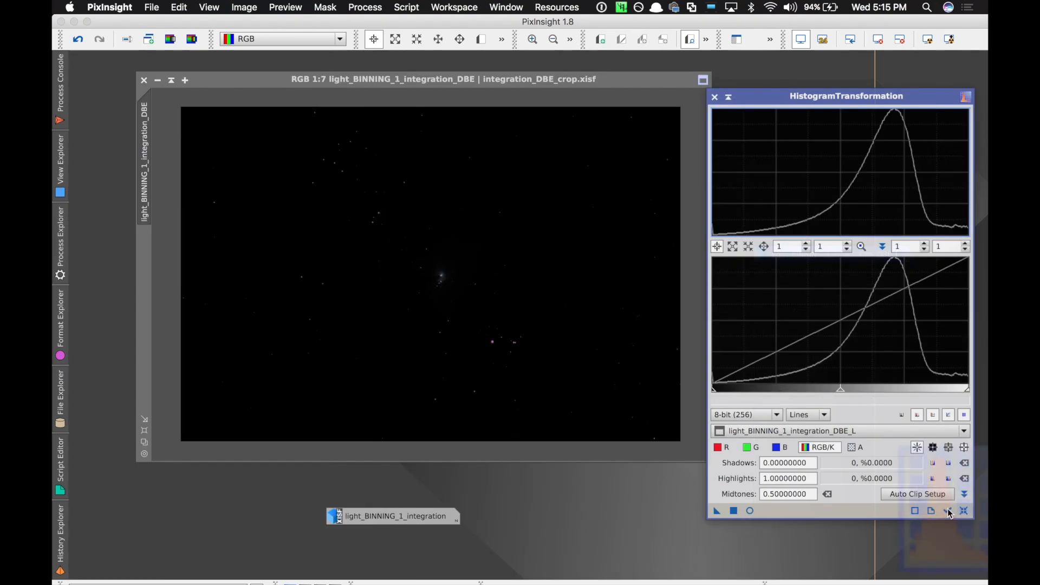
left_click(797, 431)
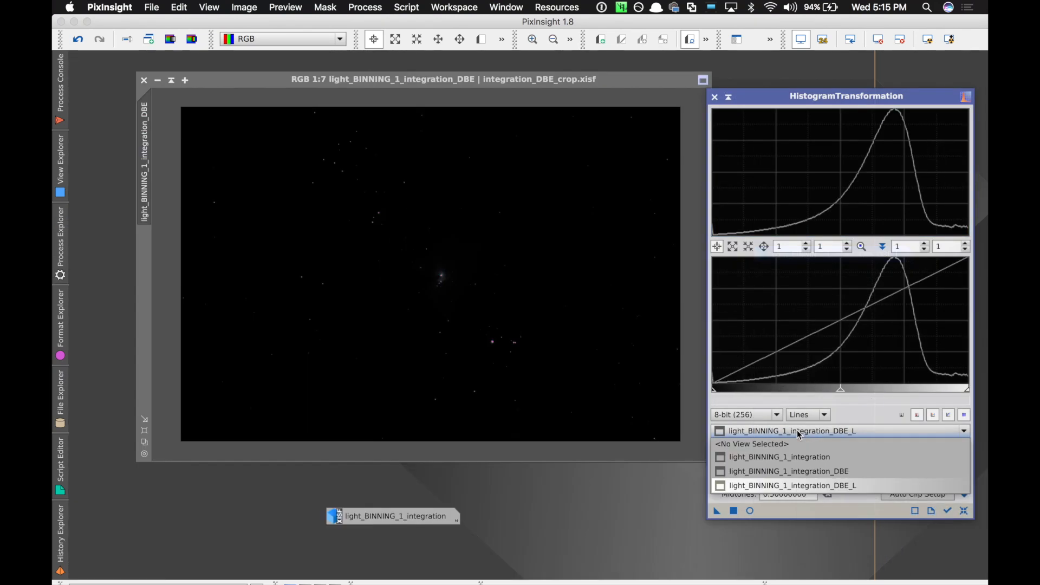
left_click(795, 458)
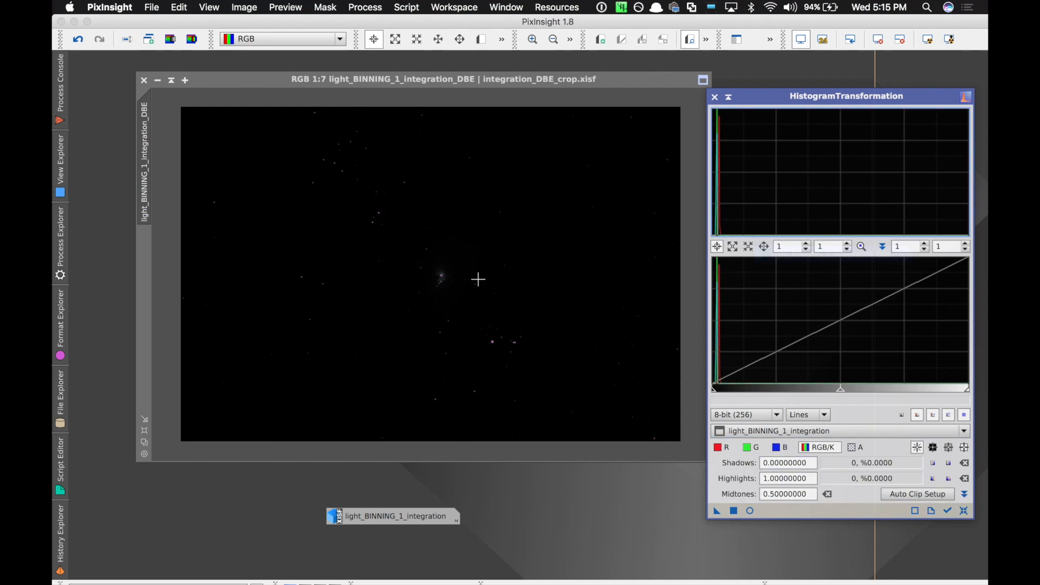
left_click(856, 435)
left_click(854, 472)
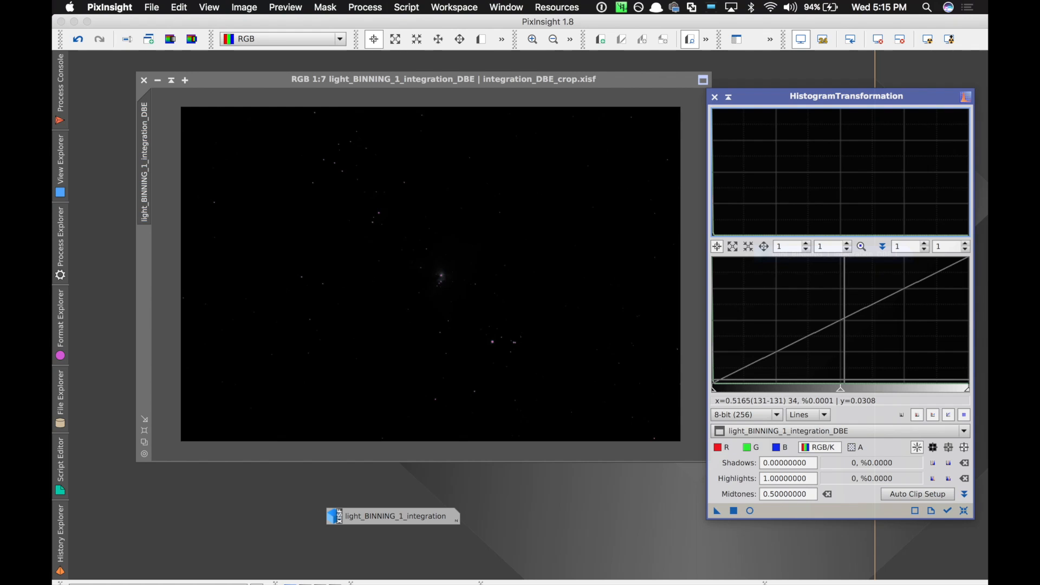
Step: Try stretching the nebula image with two histogram transformations, using midtones of 0.10379747 and 0.06835443
left_click_drag(840, 389, 739, 391)
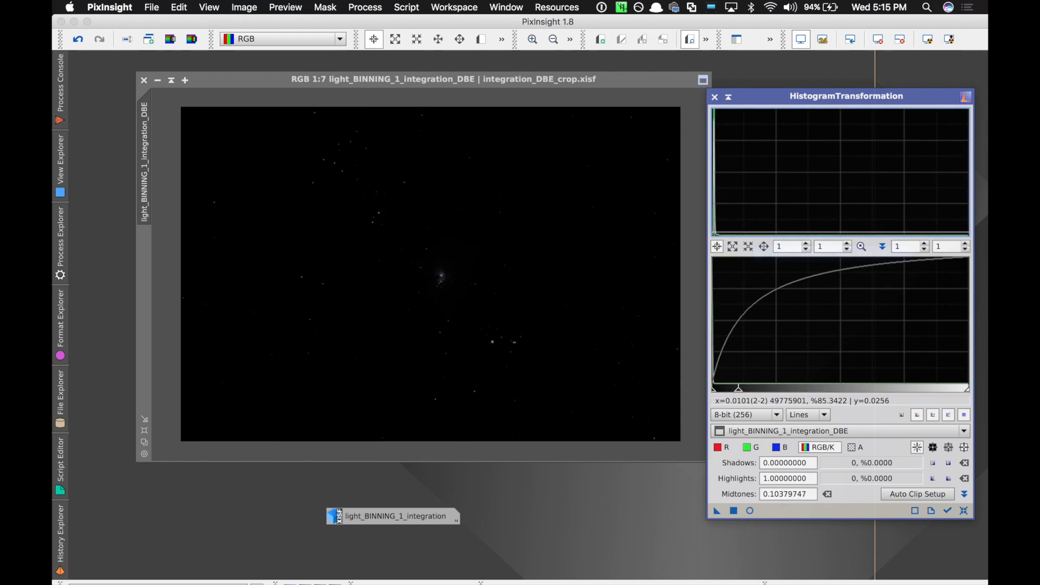
left_click(734, 512)
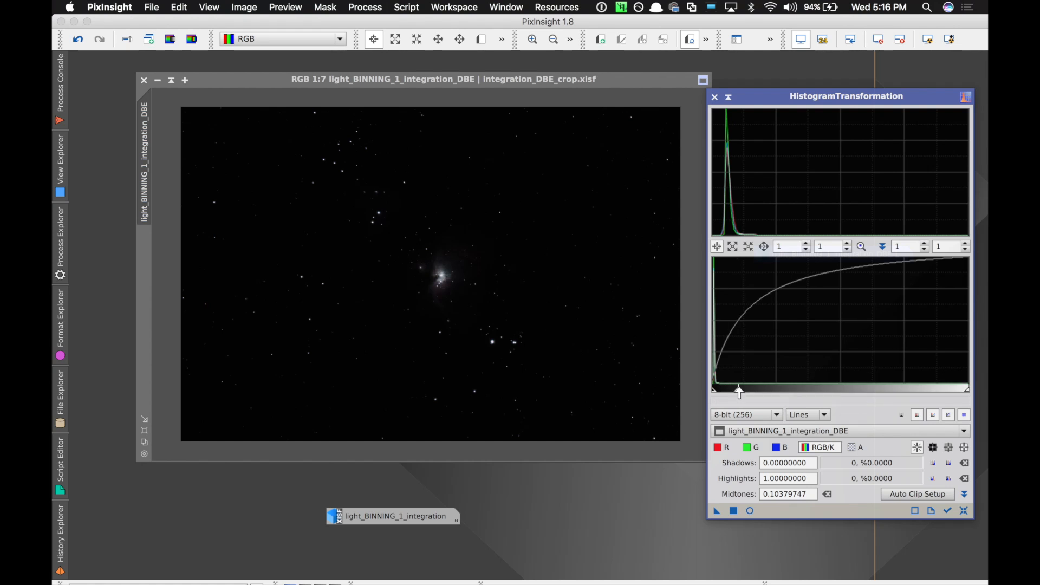
left_click_drag(739, 391, 730, 392)
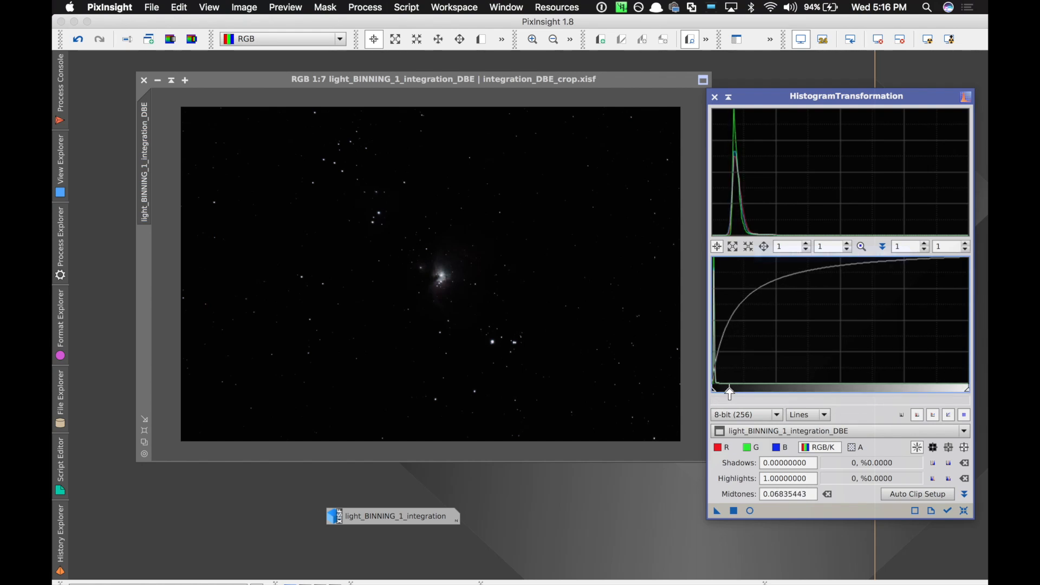
left_click(734, 511)
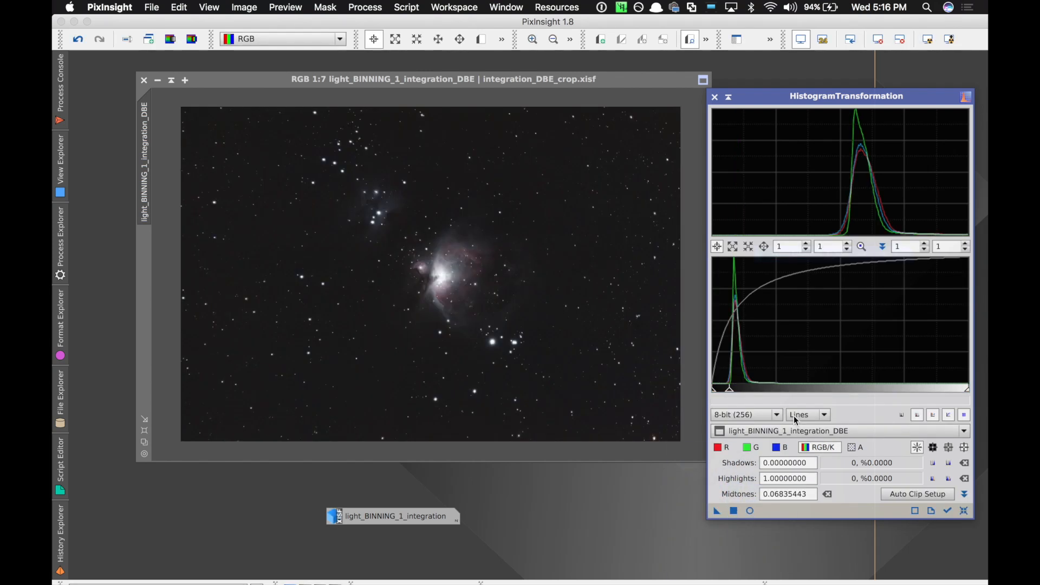
Step: Try another histogram stretch with midtones 0.41265823 and shadows 0.03797468, then return the shadows to 0 and close the process
left_click_drag(730, 390, 818, 393)
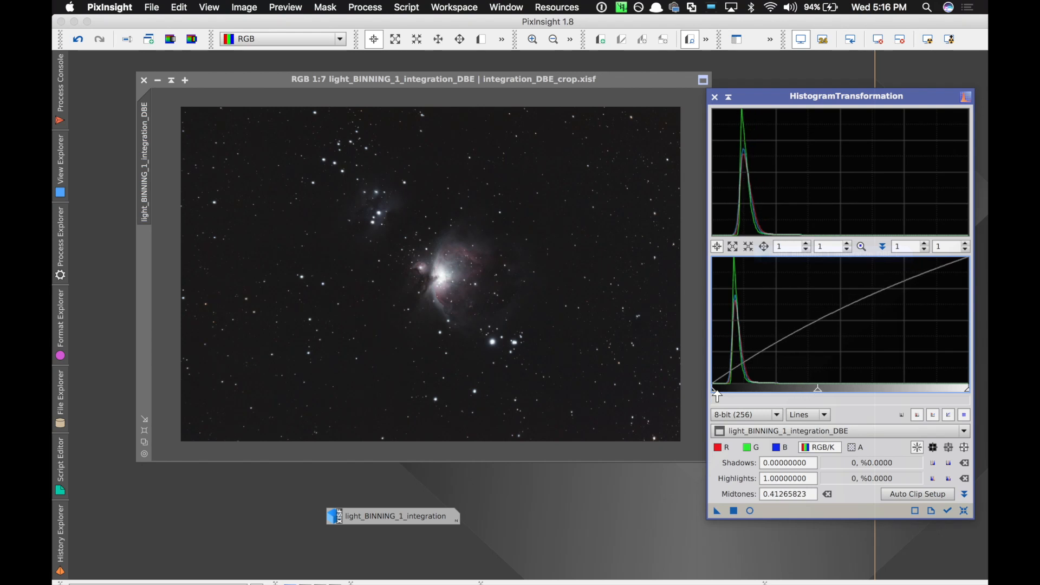
left_click_drag(713, 390, 722, 393)
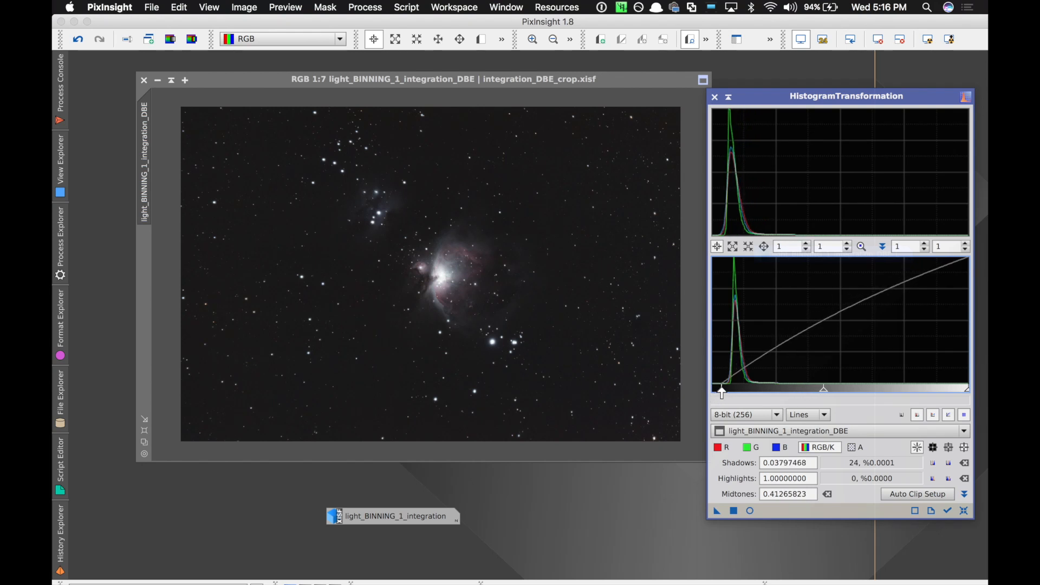
left_click(735, 512)
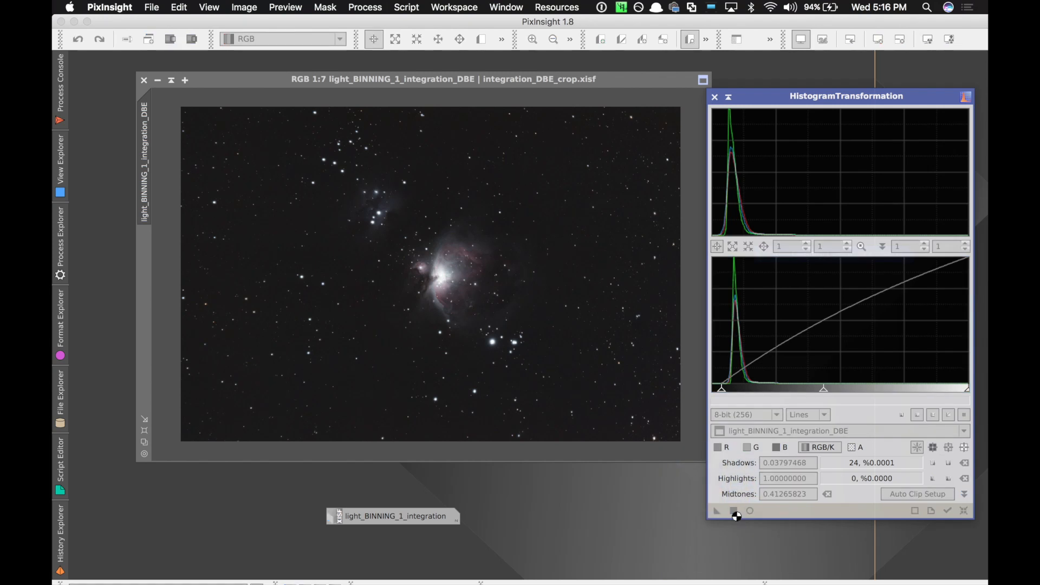
left_click_drag(722, 390, 702, 392)
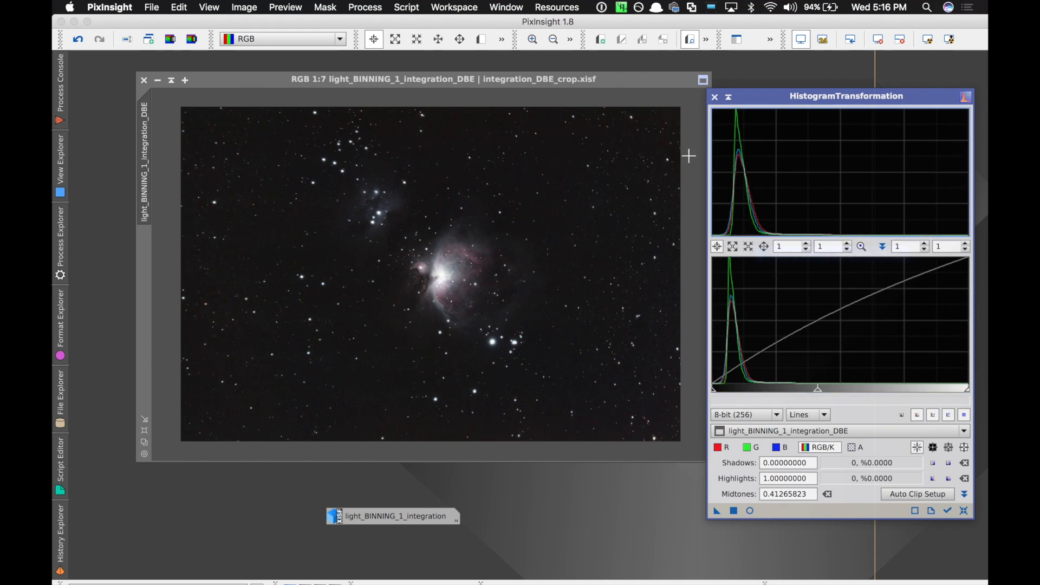
left_click(714, 97)
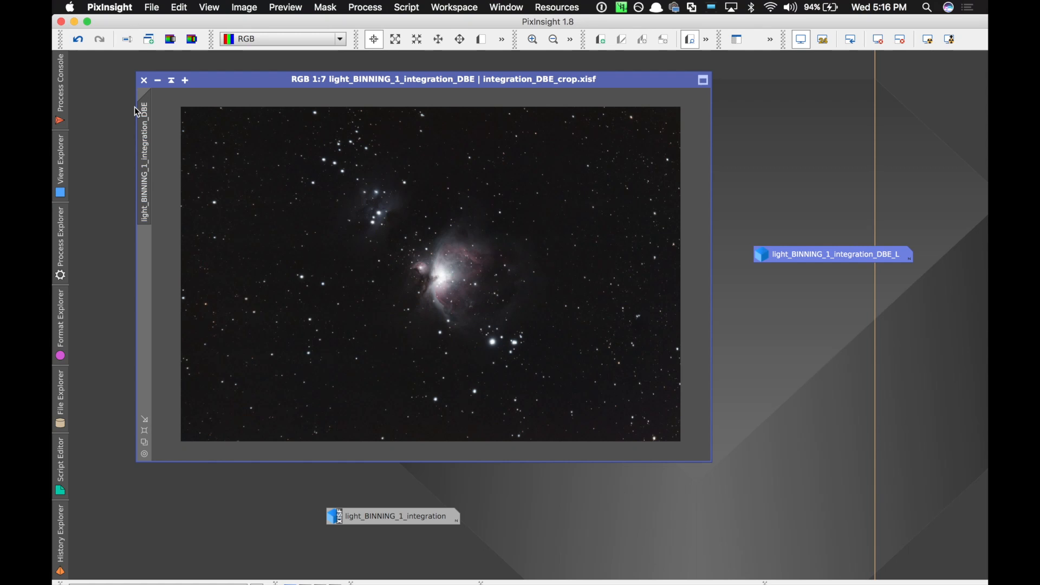
Step: Undo all three histogram stretches on the nebula image
left_click(78, 42)
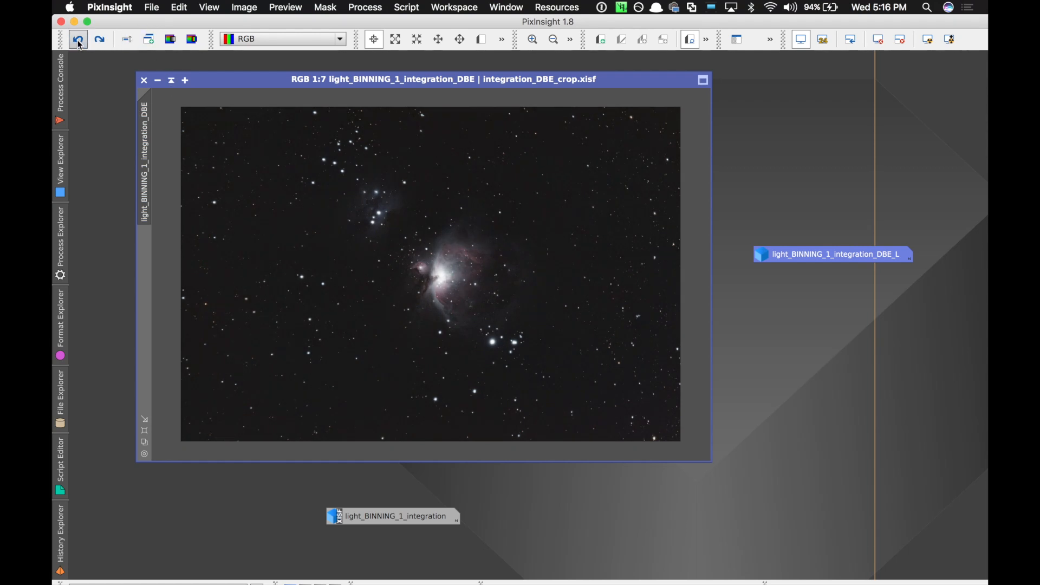
left_click(77, 40)
left_click(77, 40)
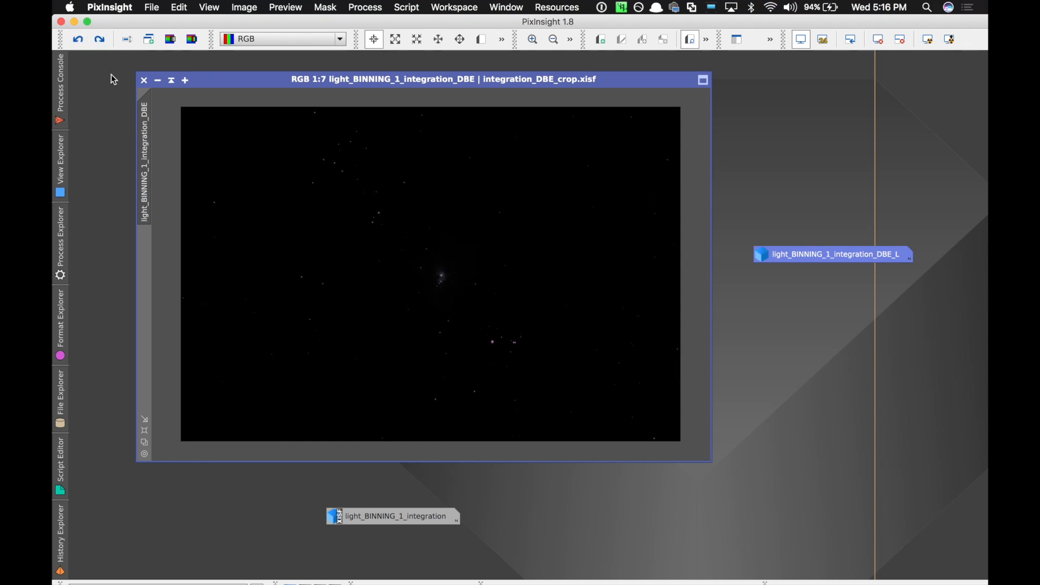
Step: Clone the unstretched nebula image, place the clone beside the original and rename it maskedStretch
left_click_drag(149, 116, 332, 147)
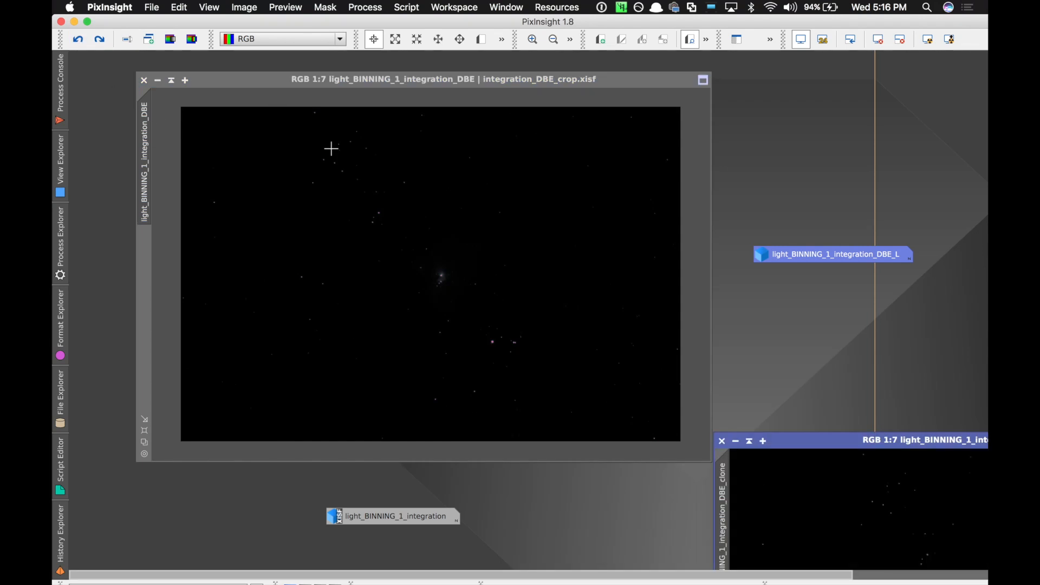
left_click_drag(775, 439, 395, 144)
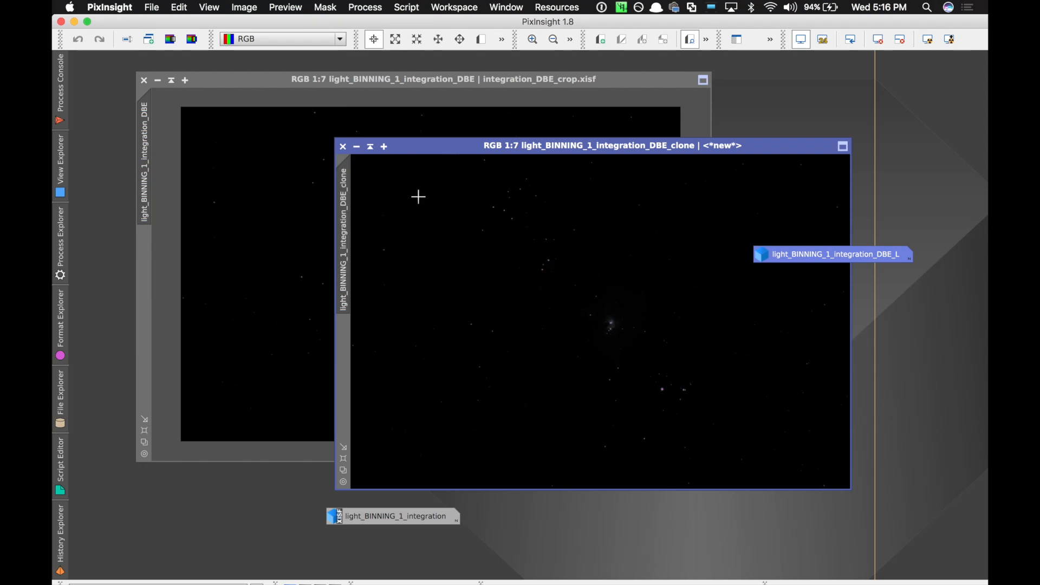
double_click(347, 197)
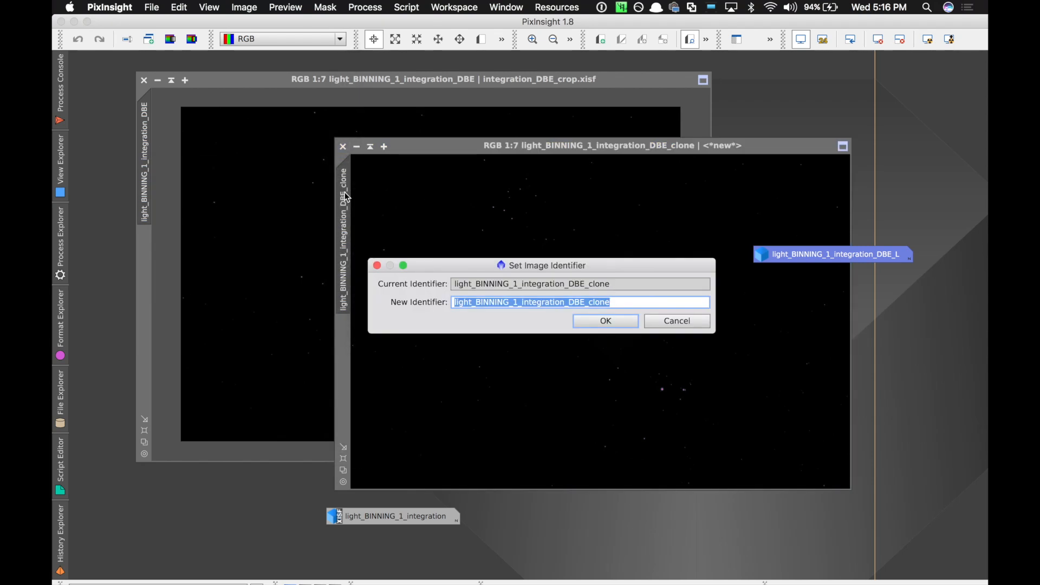
type("maskedStretch")
key("Return")
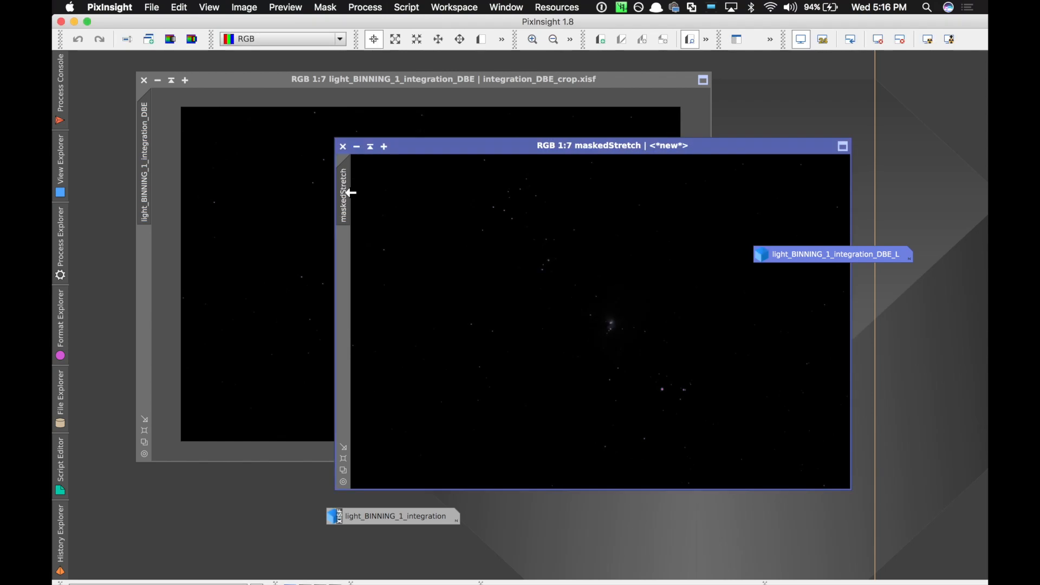
Step: Rename the original nebula image as HT
double_click(144, 134)
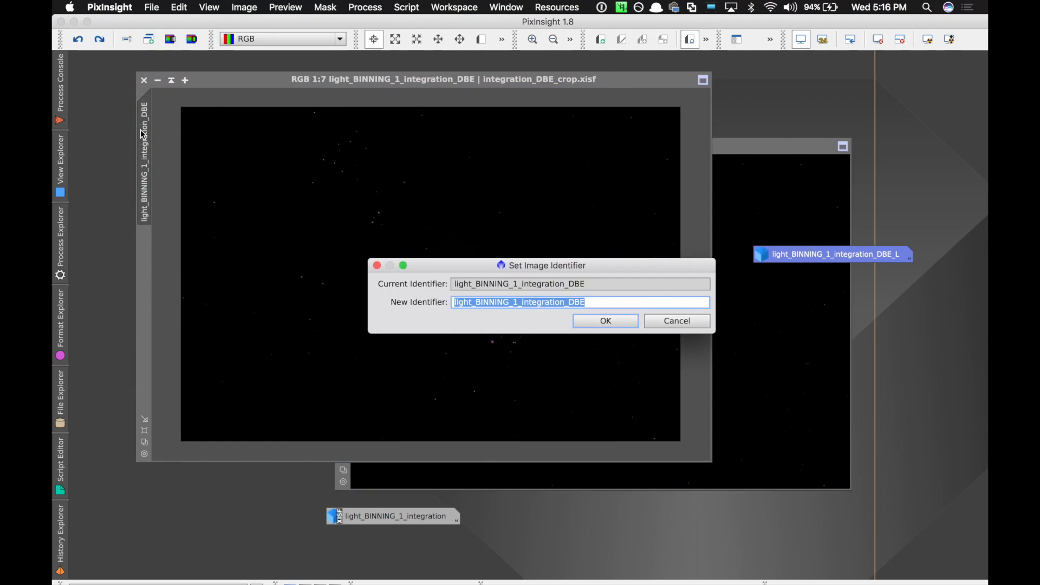
type("HT")
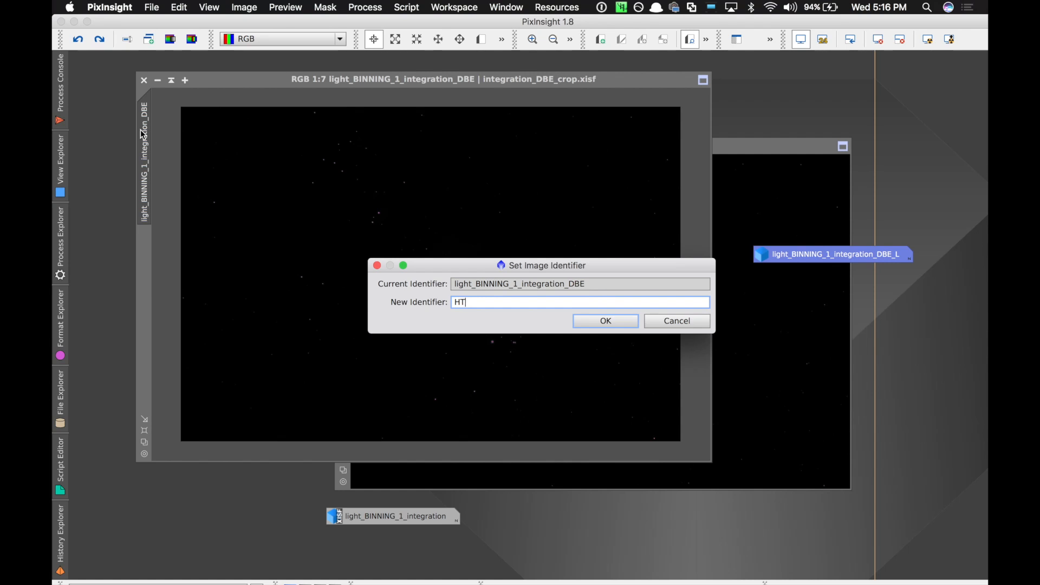
left_click(623, 322)
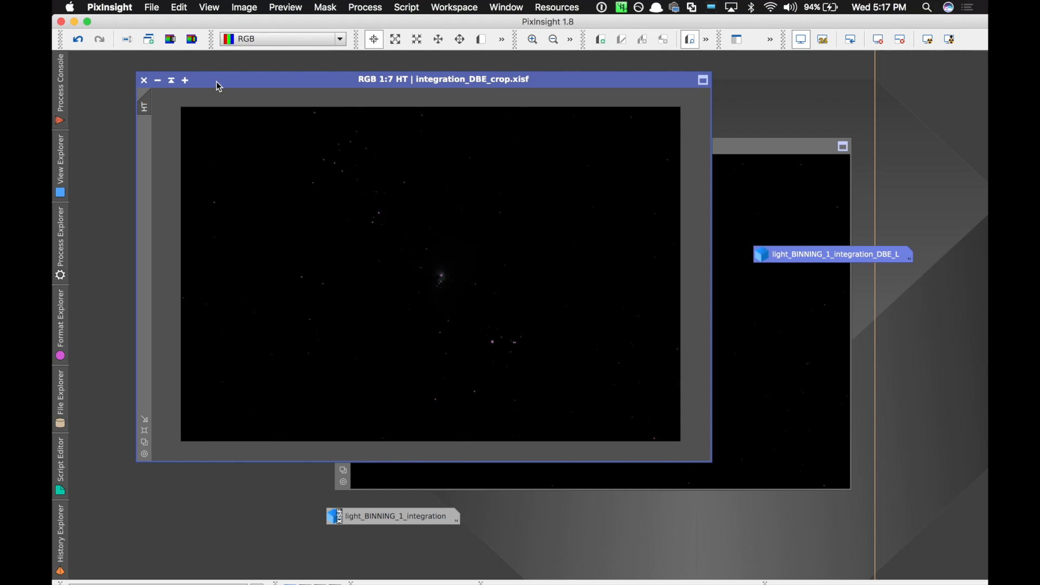
left_click(78, 40)
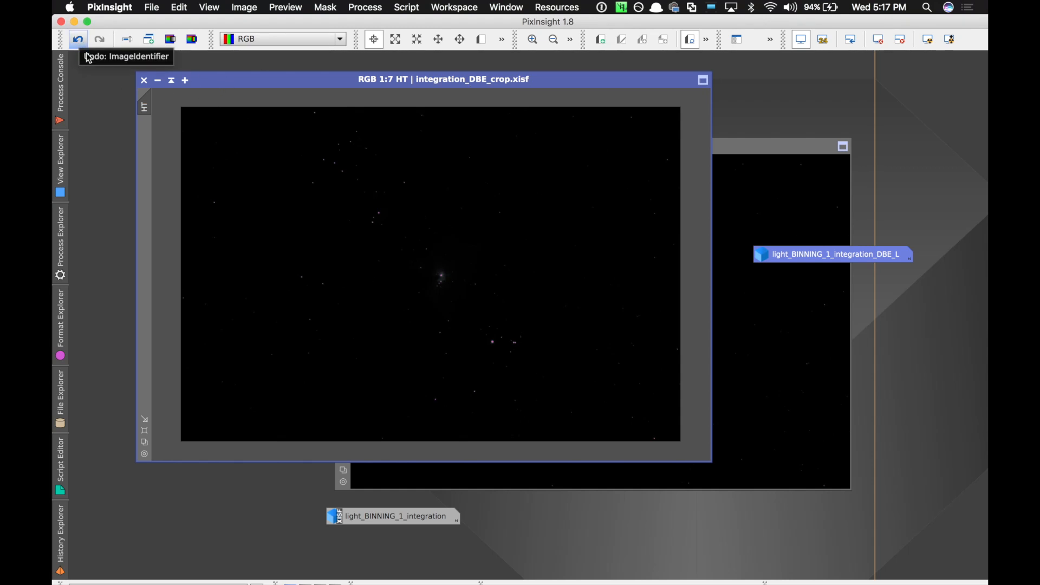
Step: Open HistogramTransformation for the HT image, reset it and apply a first stretch with midtones at 0.21265823
left_click(57, 247)
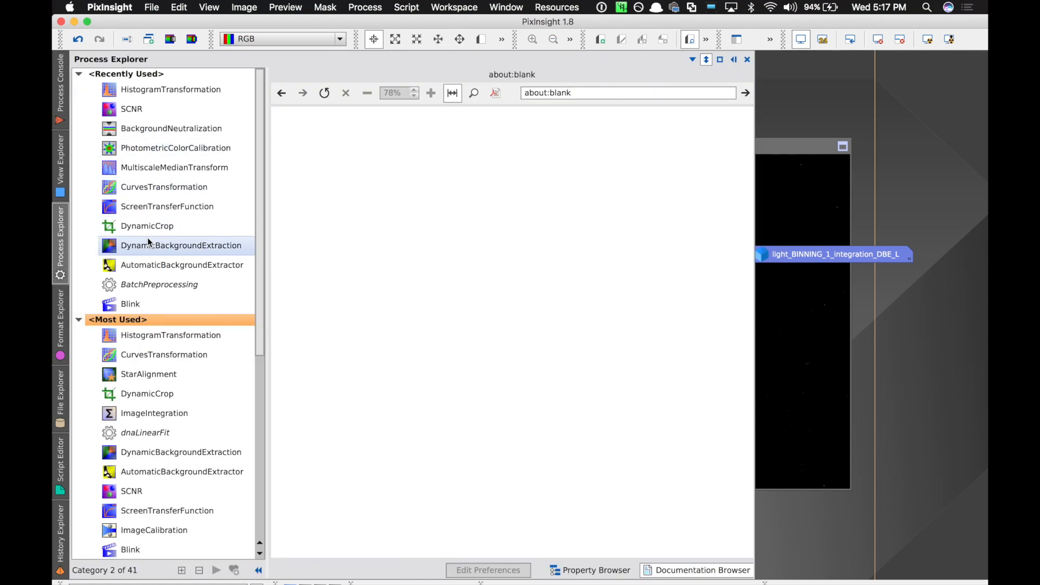
double_click(152, 327)
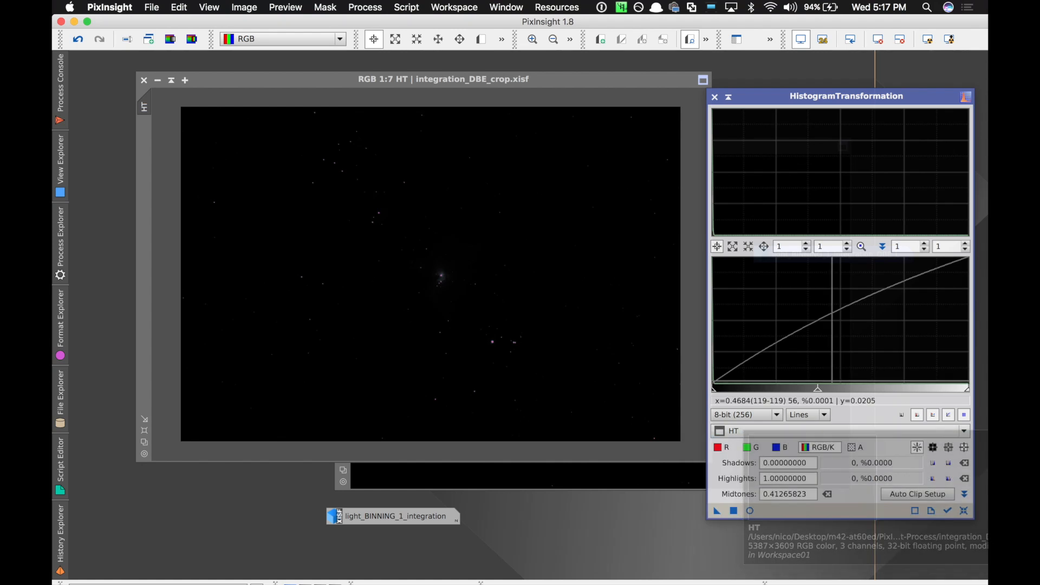
left_click(964, 511)
left_click_drag(841, 389, 766, 390)
left_click(734, 513)
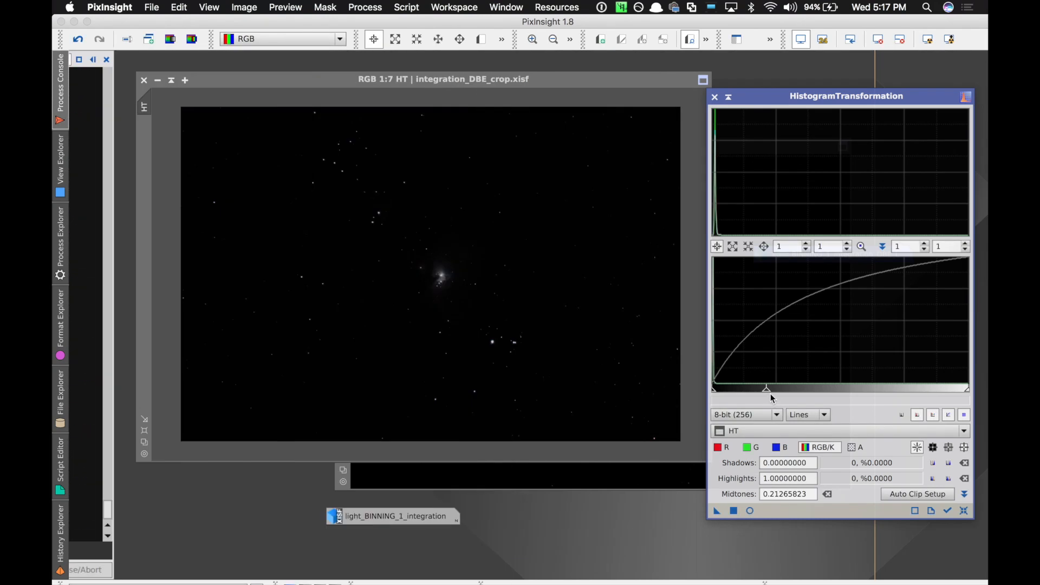
Step: Stretch the HT image two more times, with midtones at 0.15443038 and at 0.22278481
left_click_drag(769, 391, 751, 390)
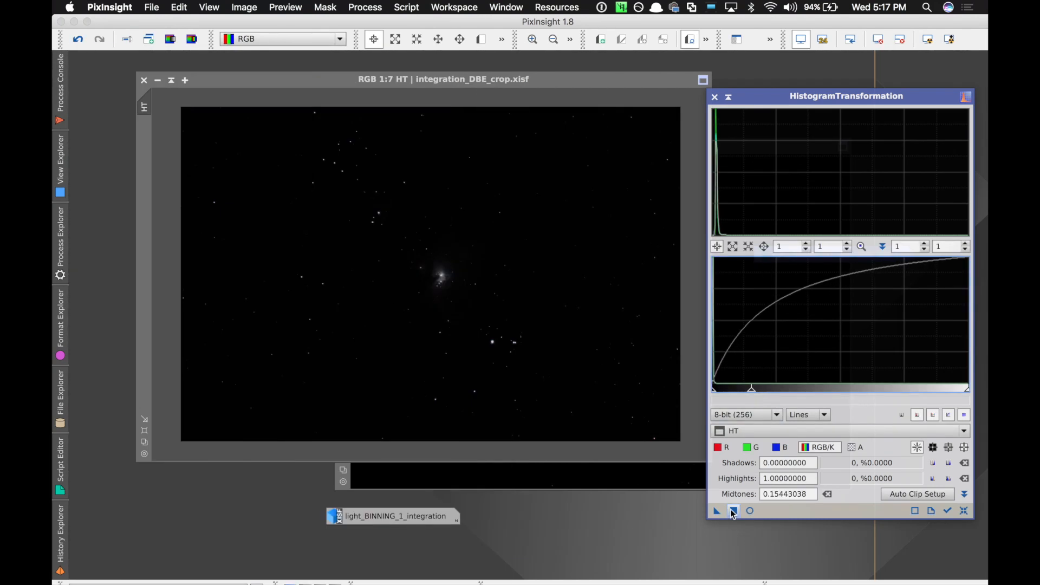
left_click(734, 511)
left_click_drag(752, 390, 770, 391)
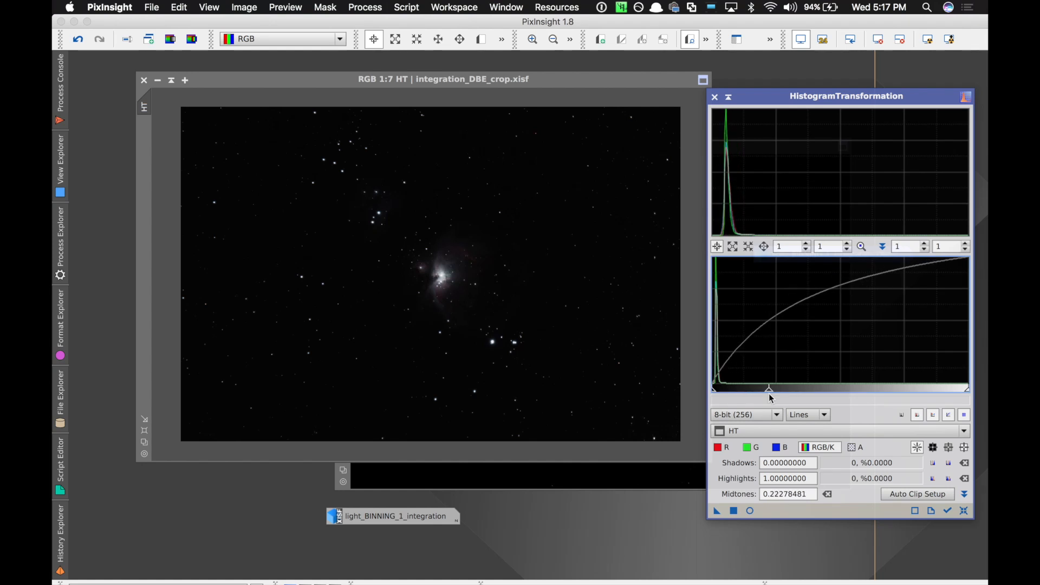
left_click(737, 512)
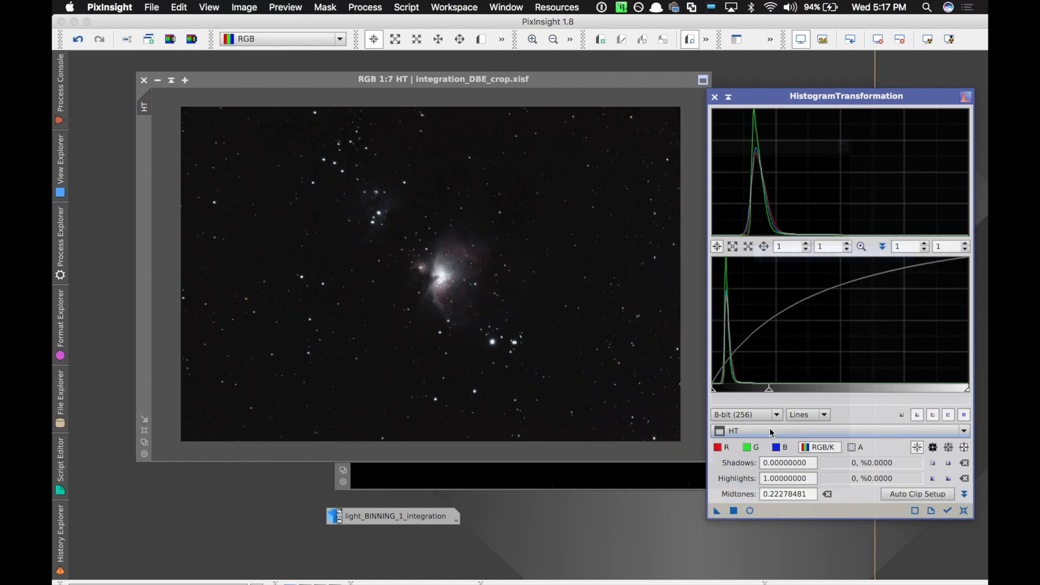
Step: Apply another stretch to HT with shadows at 0.02784810, close the process and make the maskedStretch image active
left_click_drag(714, 389, 720, 391)
left_click(733, 511)
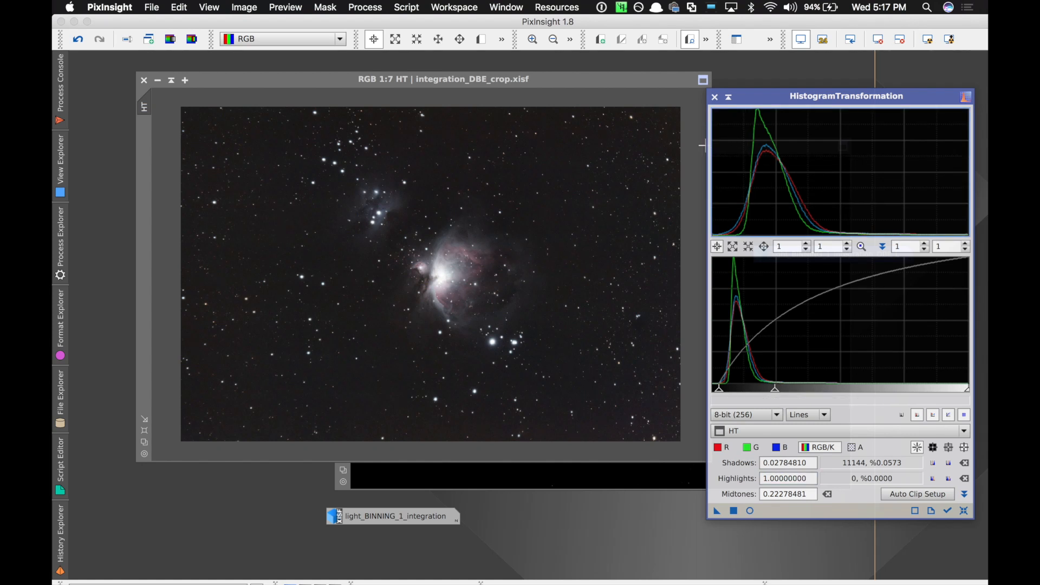
left_click(715, 97)
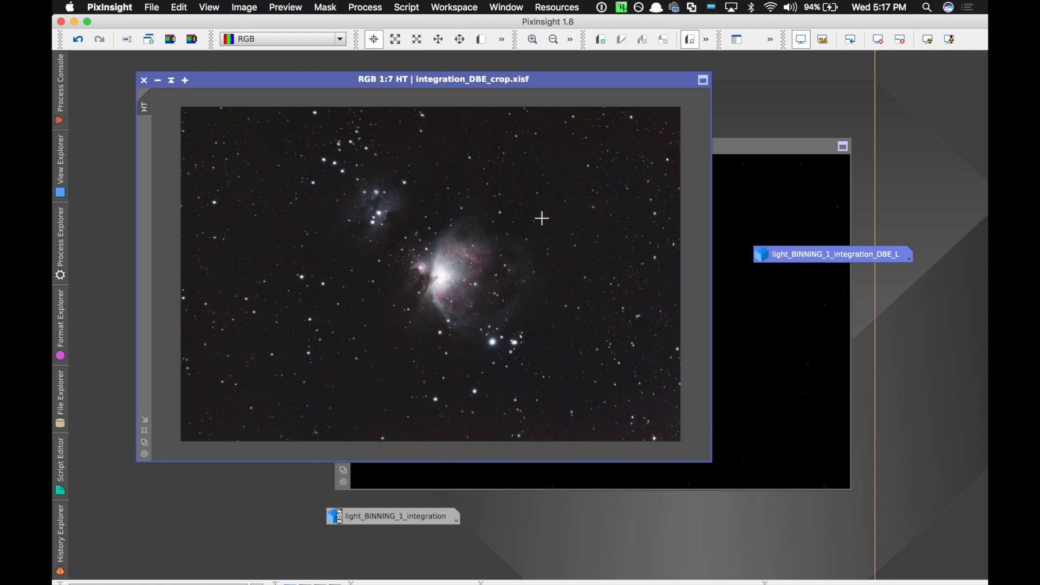
left_click(759, 142)
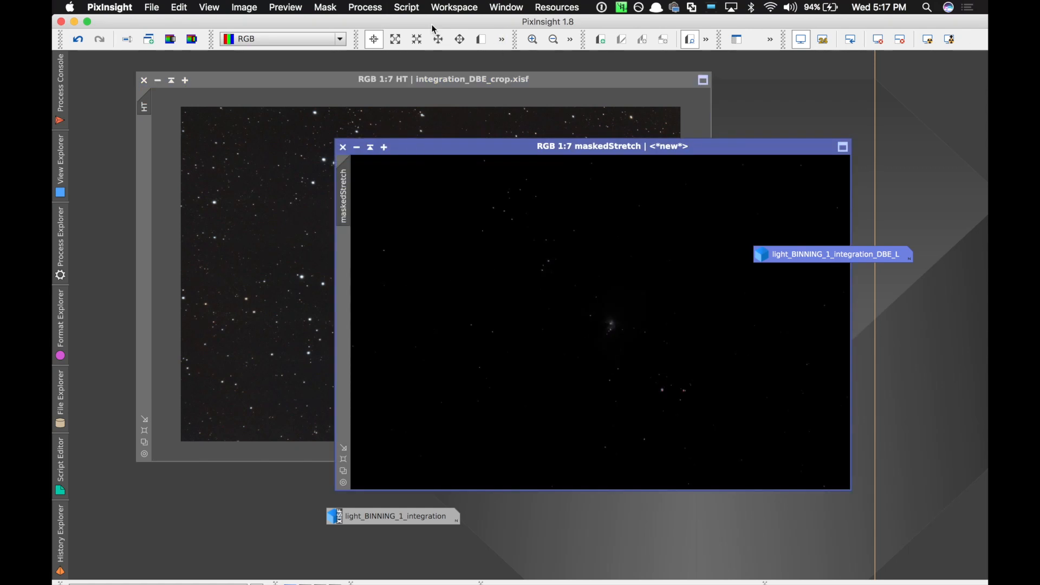
Step: Temporarily auto-stretch the maskedStretch display and define a small preview over starless background sky below the nebula, slightly to its left
left_click(928, 39)
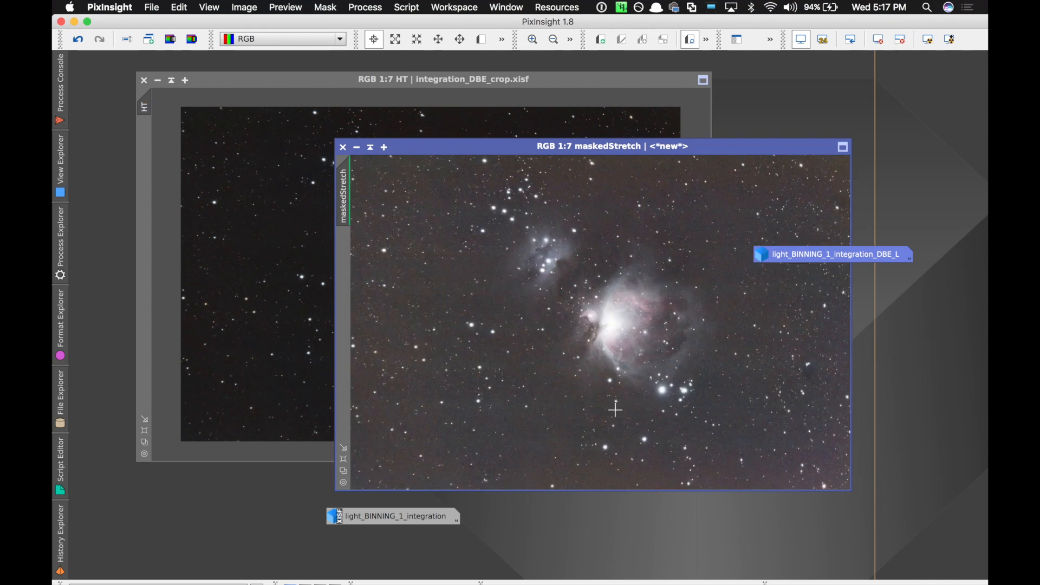
left_click(483, 41)
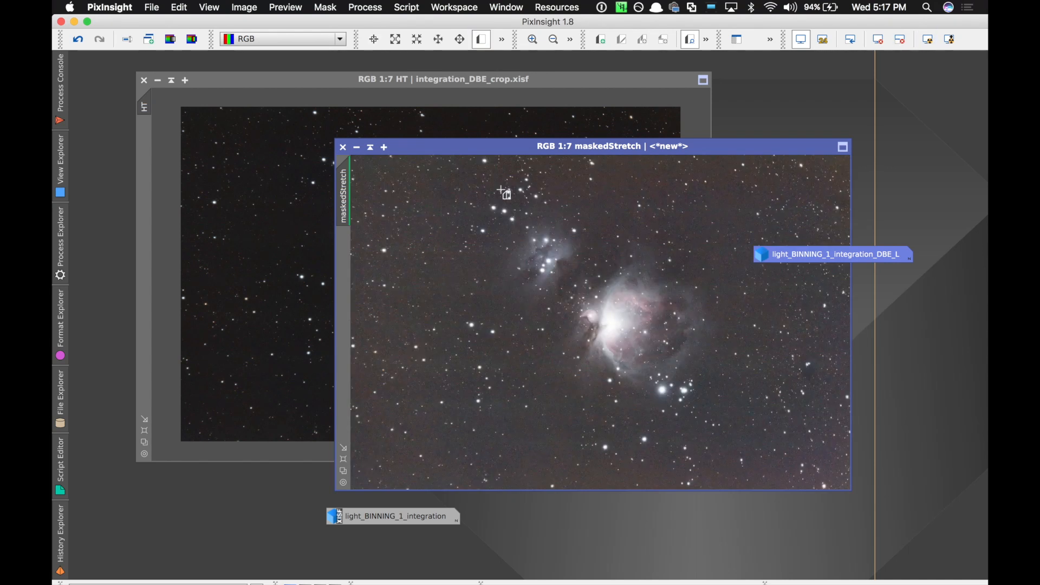
left_click_drag(511, 411, 542, 445)
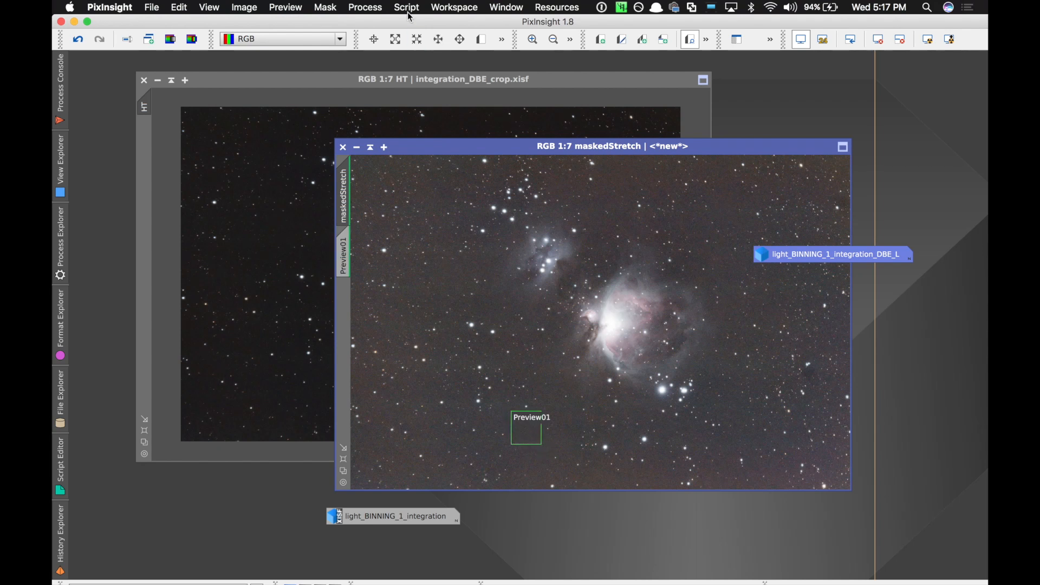
left_click(879, 40)
Step: Open the MaskedStretch process and set its background reference to maskedStretch->Preview01
left_click(366, 7)
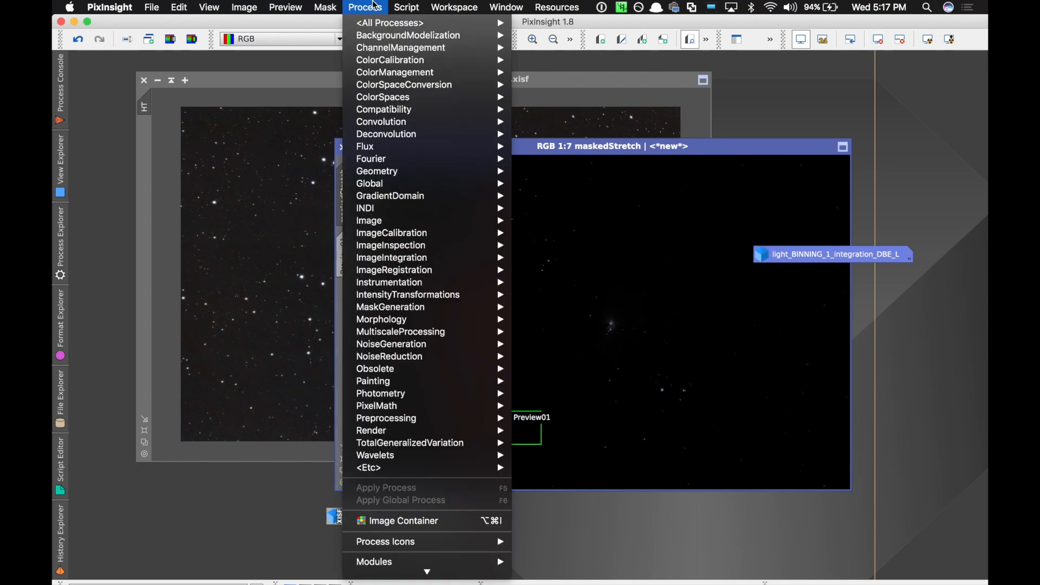
mouse_move(425, 301)
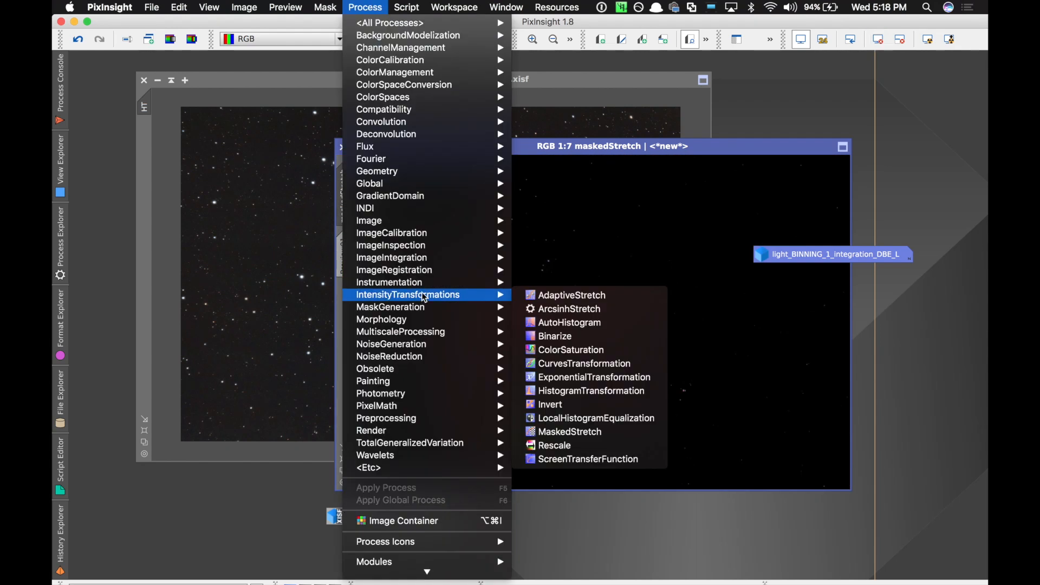
left_click(566, 432)
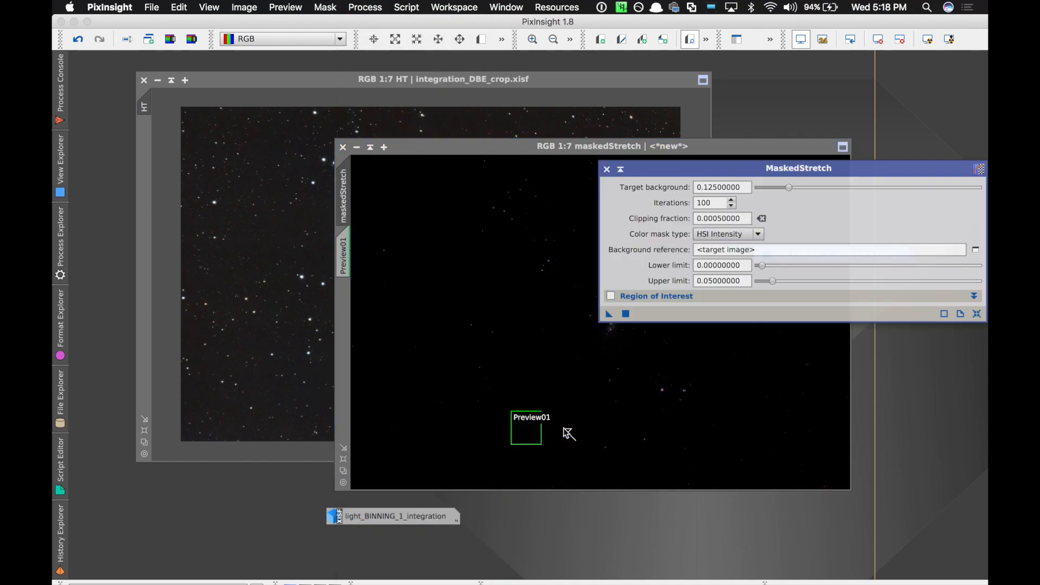
left_click(977, 252)
left_click(566, 281)
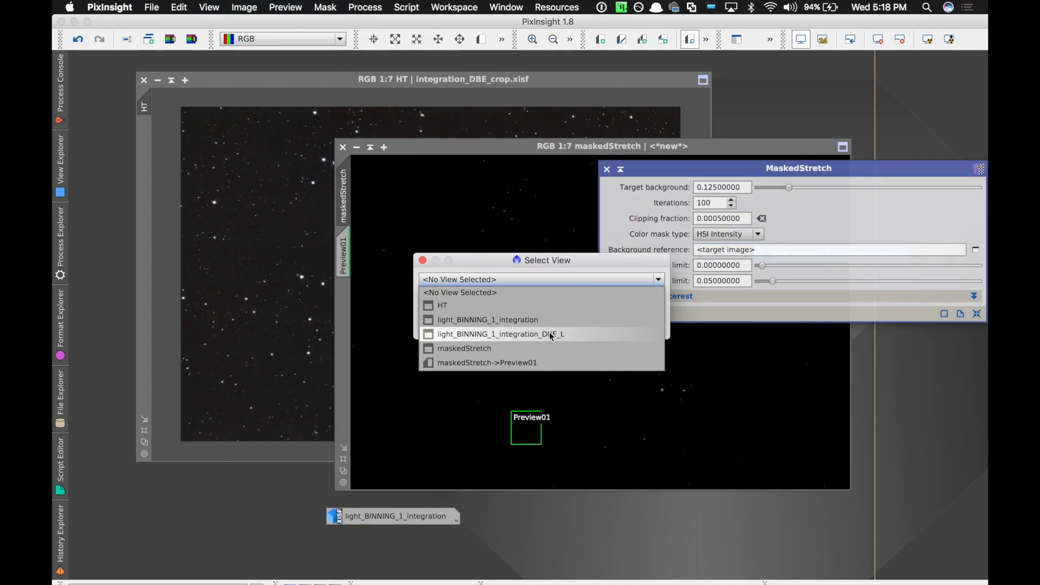
left_click(545, 361)
left_click(569, 330)
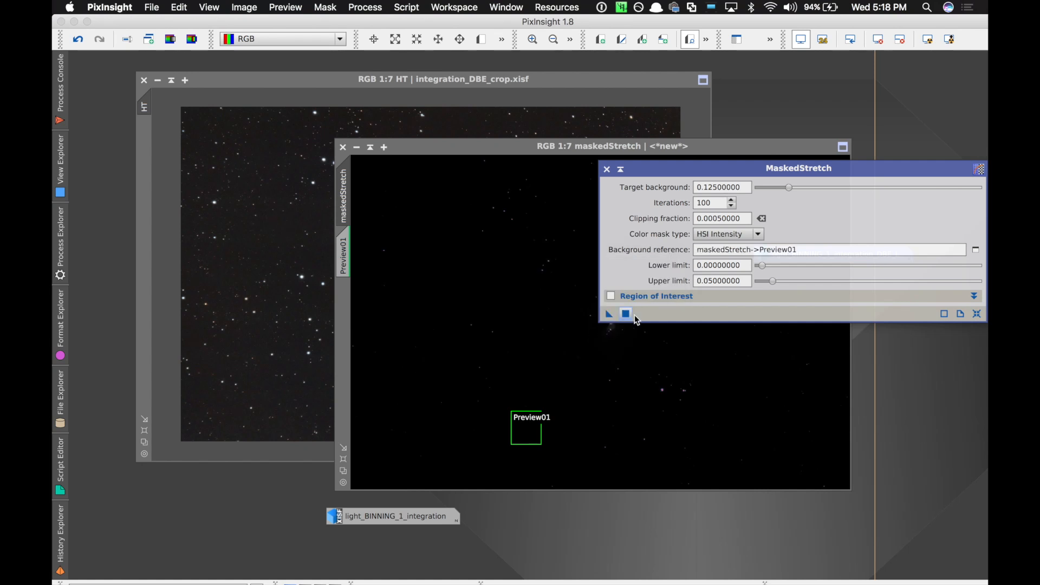
Step: Apply the masked stretch to the maskedStretch image, close the process and delete all of the image's previews
left_click_drag(611, 314, 505, 324)
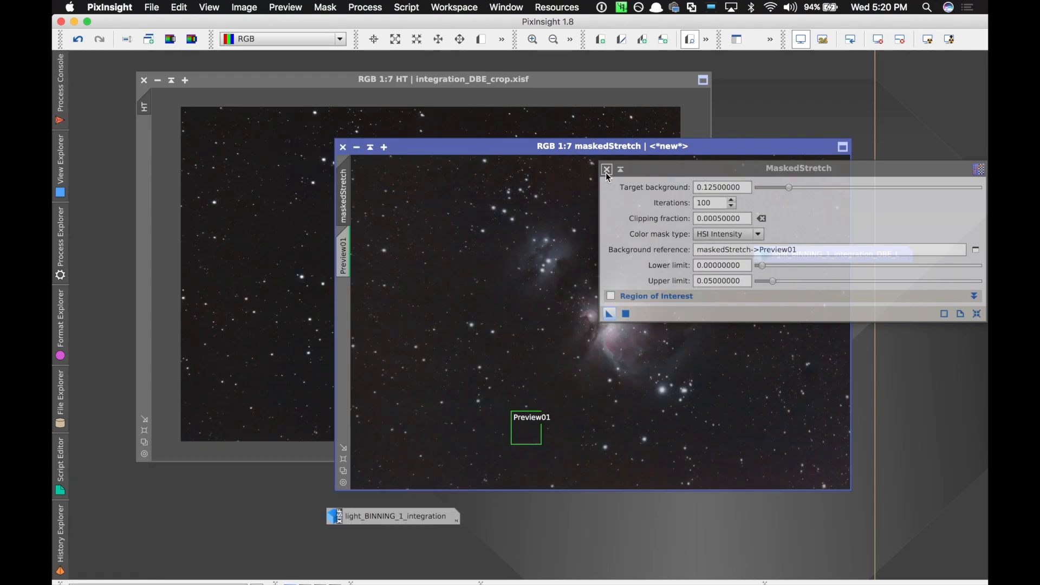
left_click(607, 171)
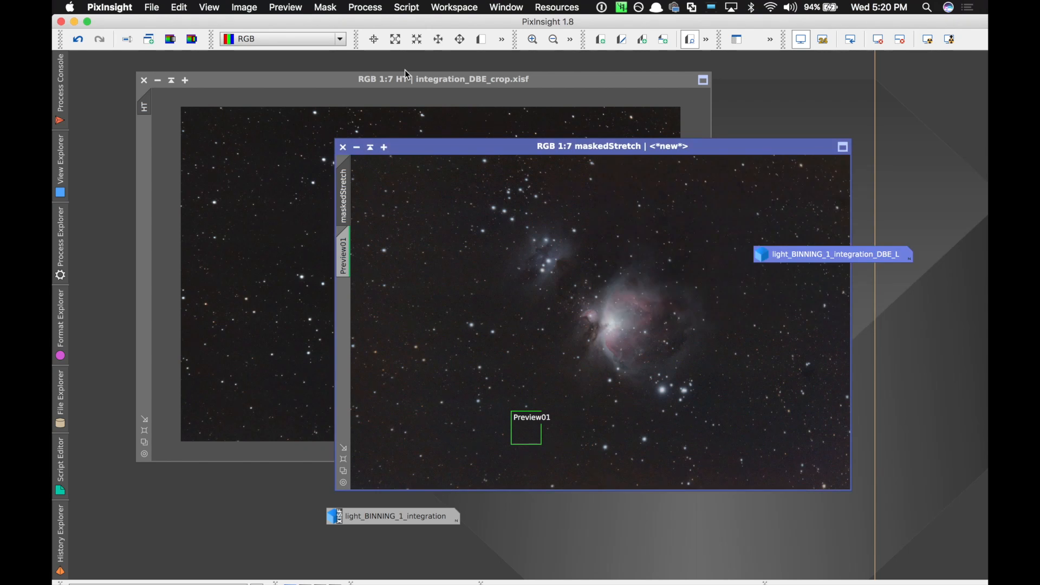
left_click(285, 7)
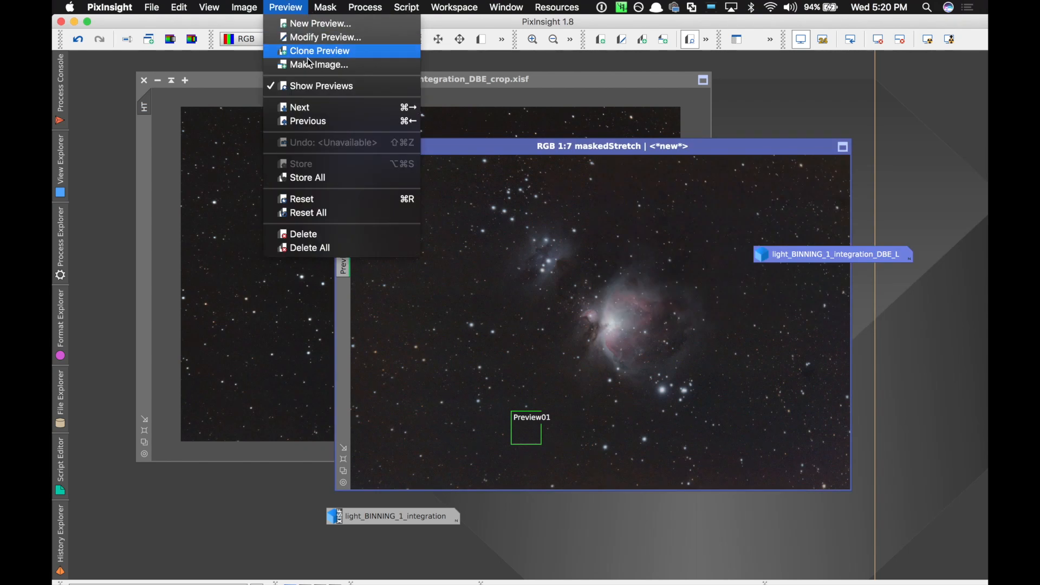
left_click(307, 250)
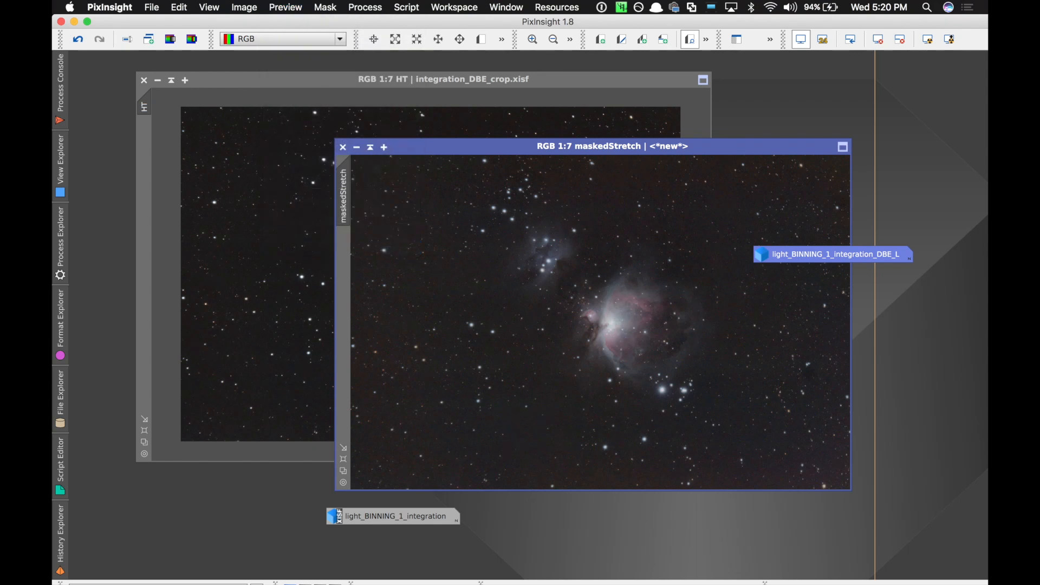
Step: Fit the HT window to its image and arrange HT and maskedStretch side by side, moving the light_BINNING_1_integration_DBE_L icon out of the way
left_click(141, 441)
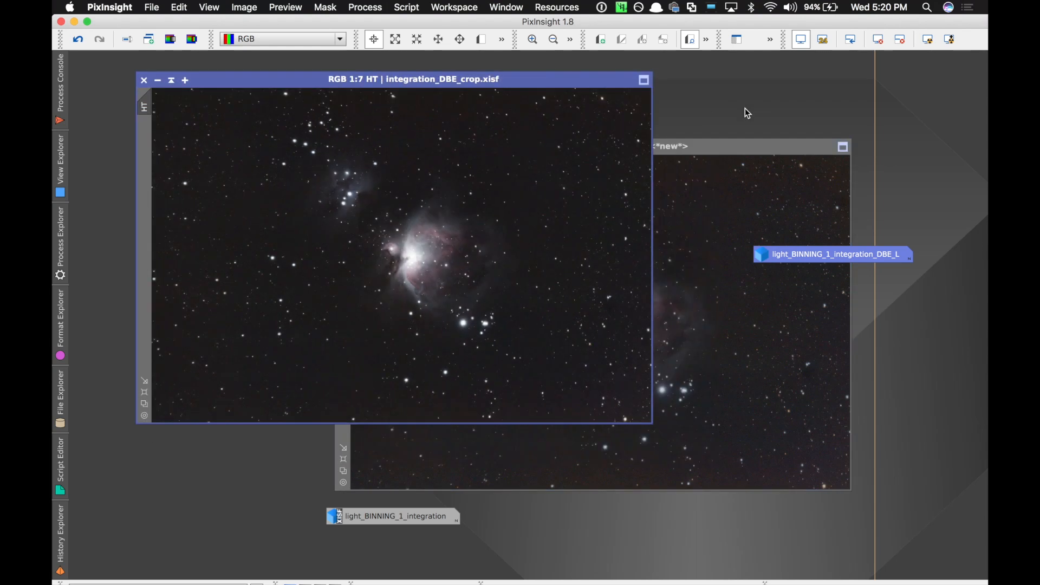
left_click_drag(698, 147, 806, 69)
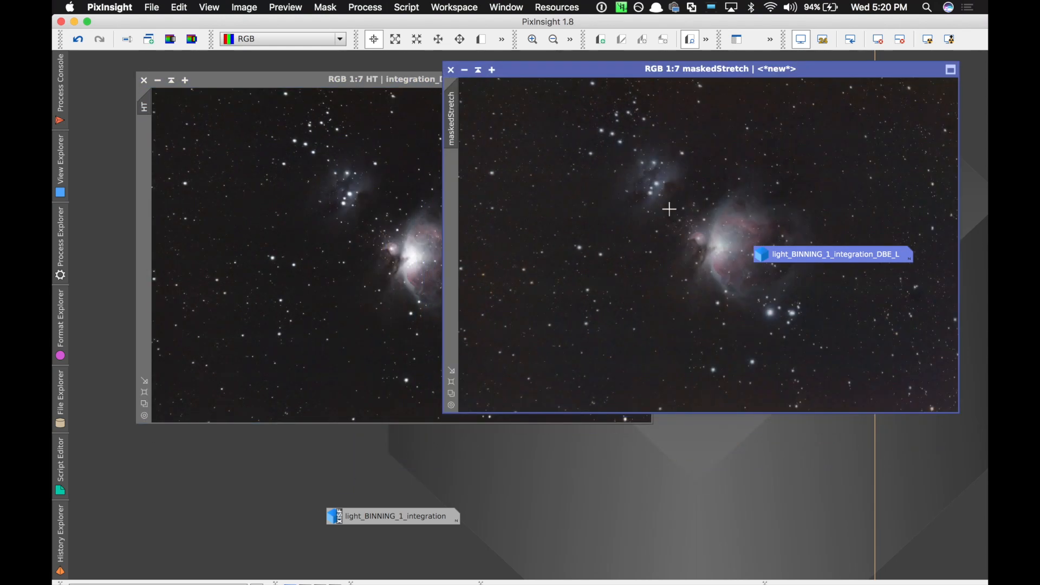
left_click_drag(804, 257, 605, 523)
left_click_drag(876, 265, 522, 529)
mouse_move(391, 81)
left_mouse_down()
mouse_move(325, 81)
mouse_move(325, 65)
left_mouse_up()
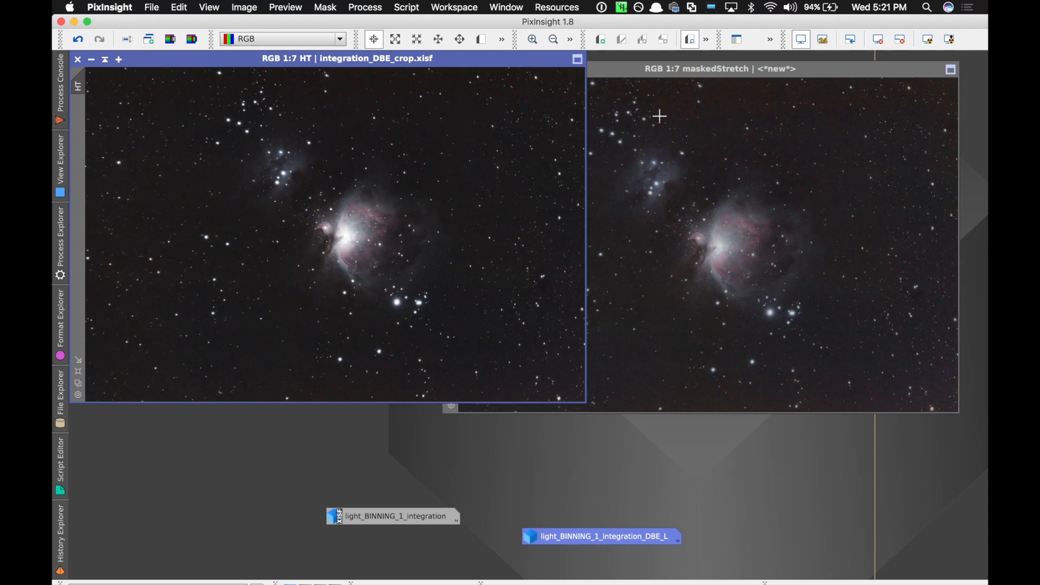
left_click_drag(668, 68, 740, 65)
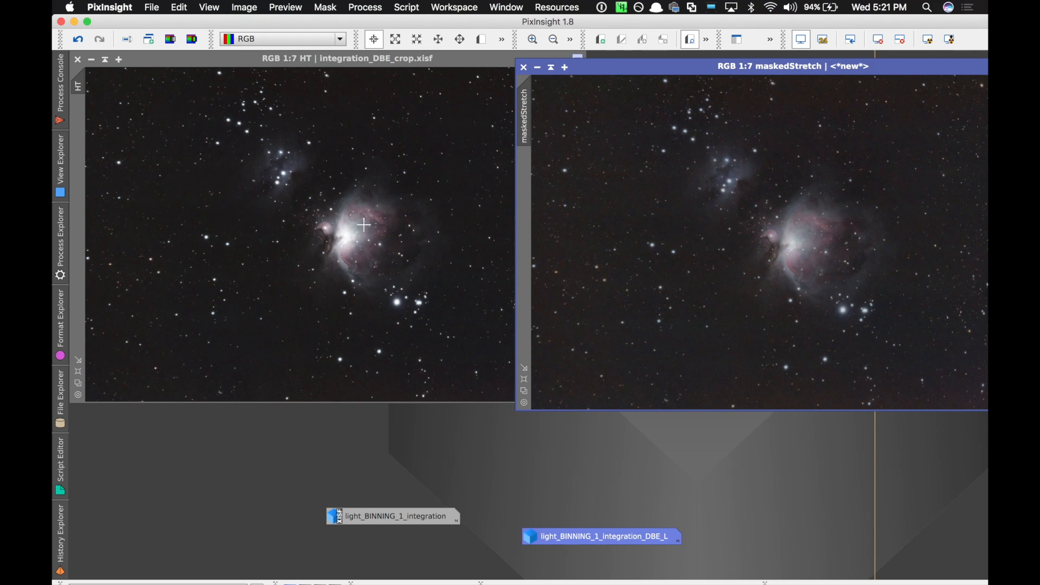
Step: Open the PixelMath expression editor and begin the RGB/K expression with .5*HT+
left_click(378, 8)
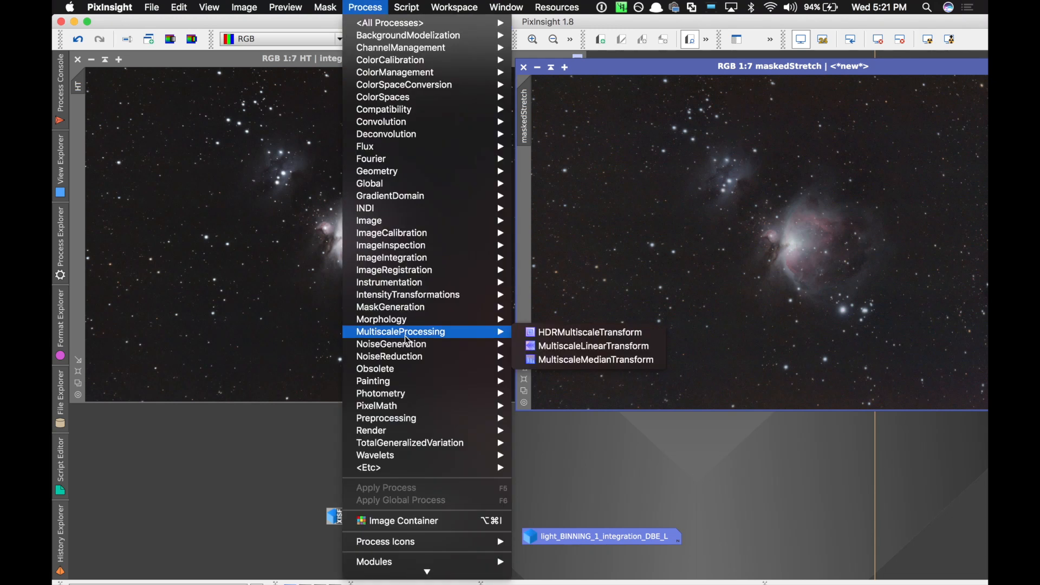
mouse_move(402, 408)
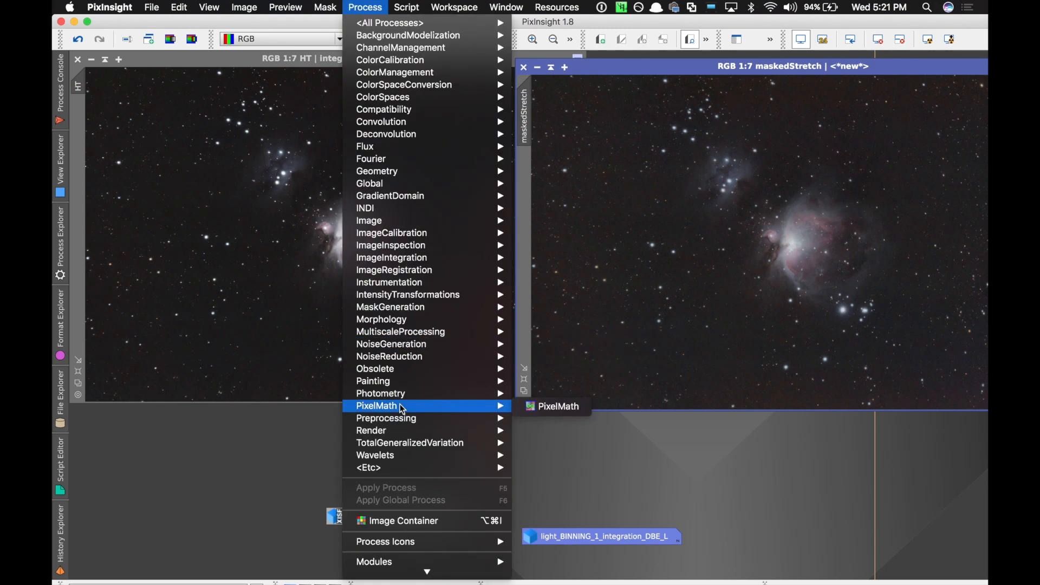
left_click(577, 407)
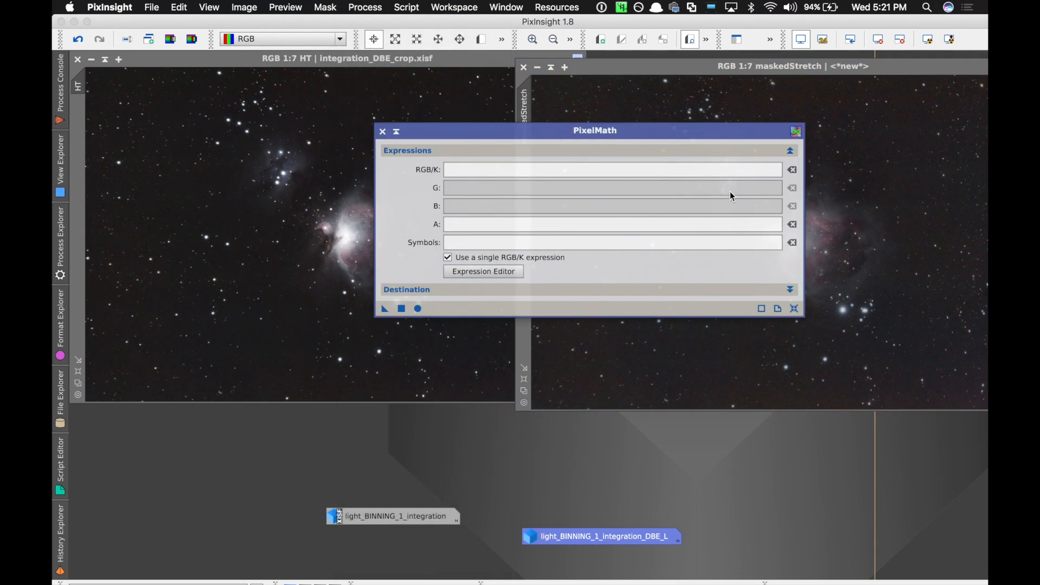
left_click(492, 272)
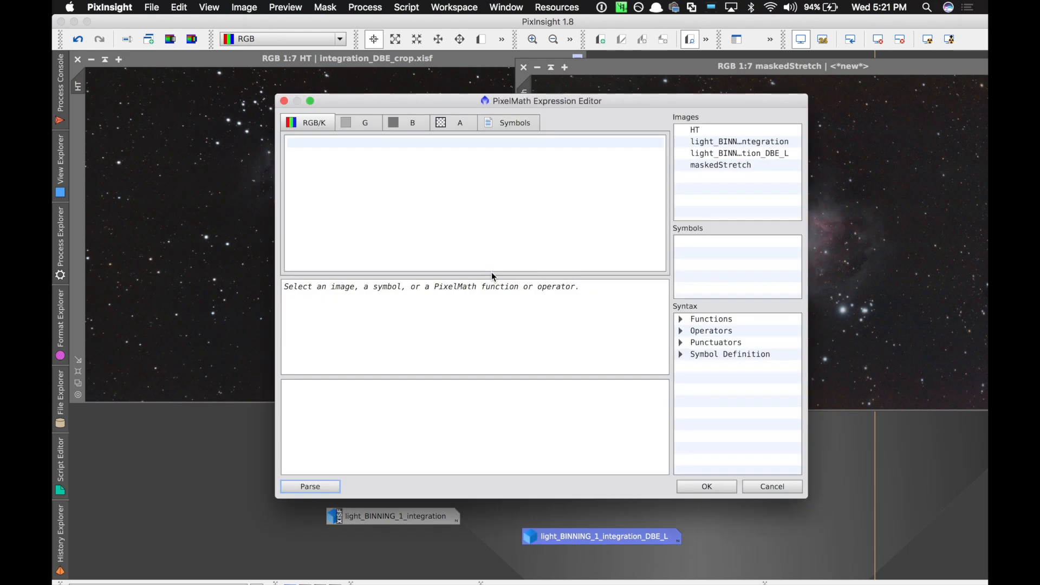
left_click(707, 132)
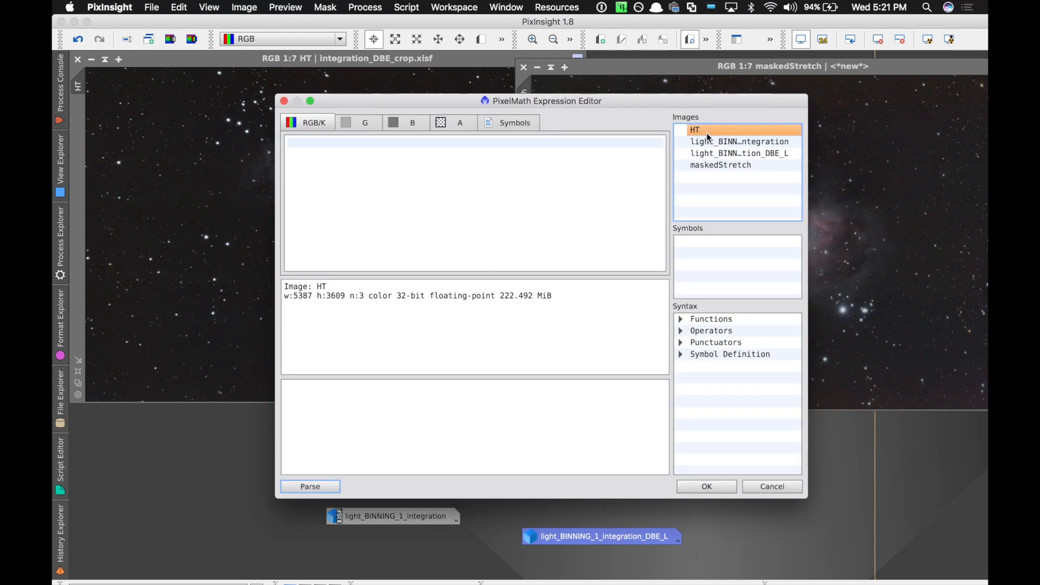
left_click(505, 142)
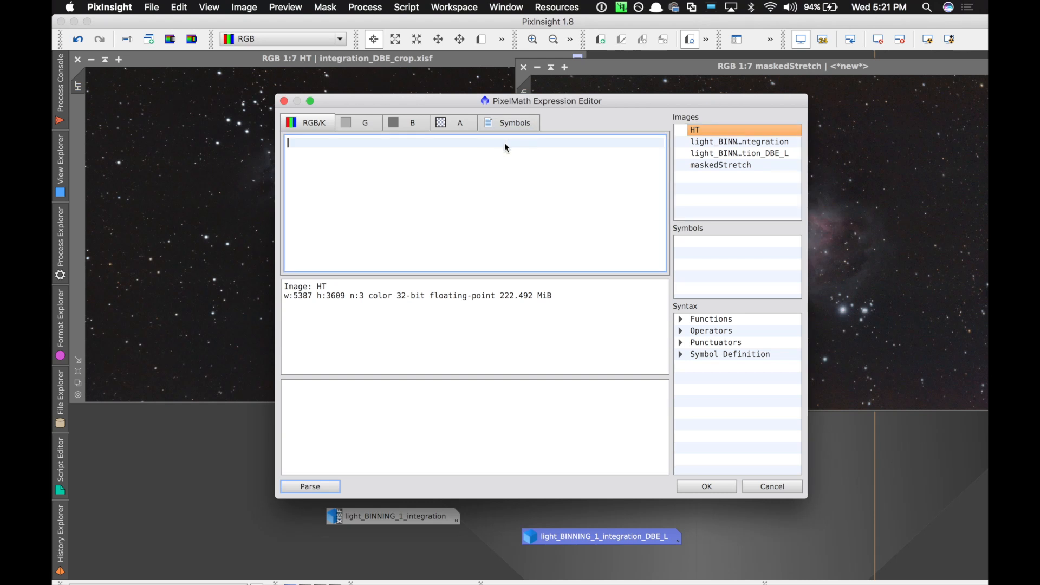
type(".5*")
double_click(702, 133)
type("+")
left_click(702, 134)
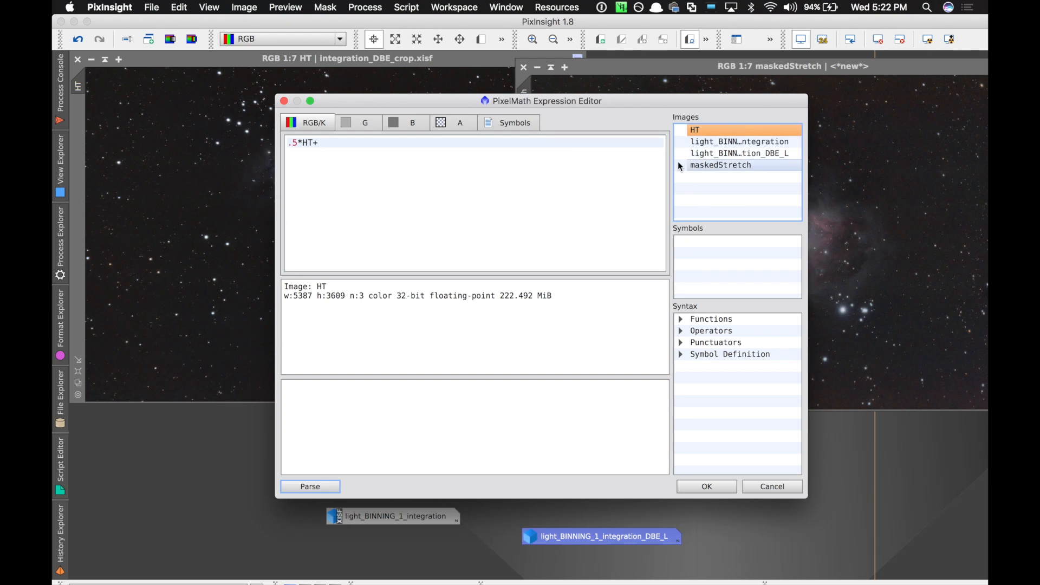
Step: Add the term (.5*maskedStretch) to the end of the RGB/K expression
left_click(518, 161)
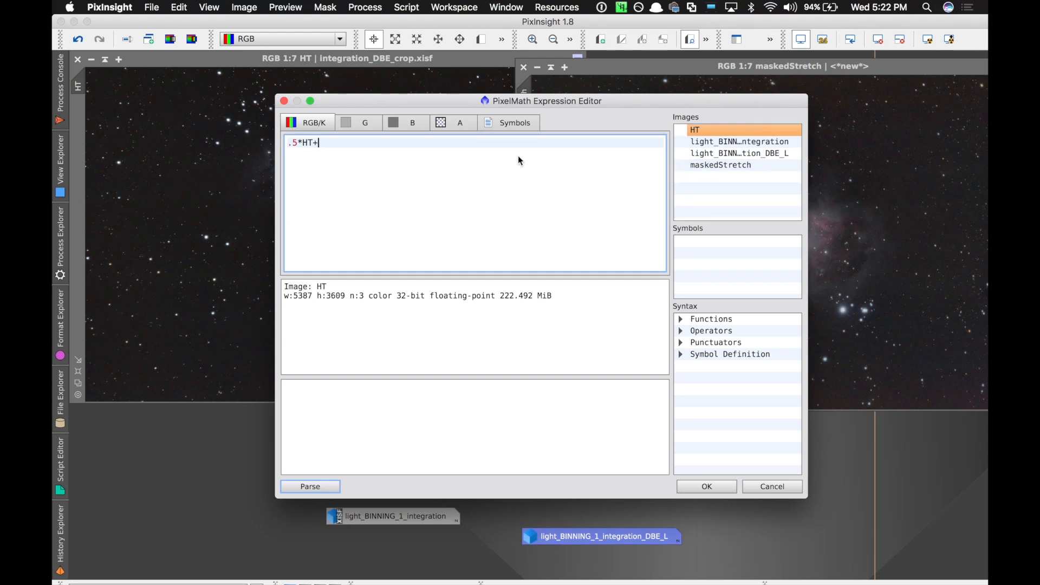
type("(.5*")
left_click(682, 163)
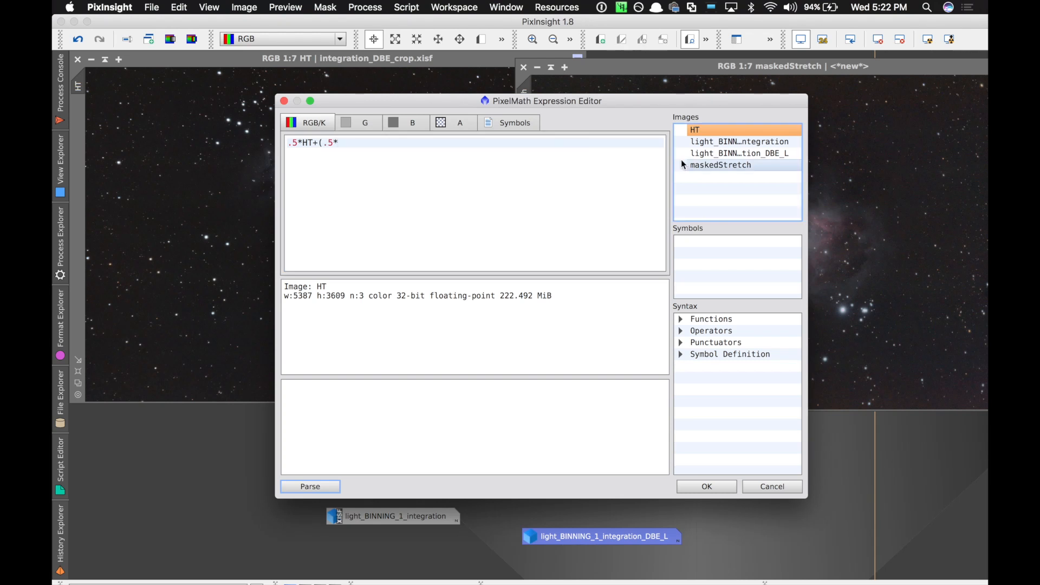
double_click(695, 163)
type(")")
left_click(694, 164)
Step: Enclose the .5*HT term in parentheses and accept the expression (.5*HT)+(.5*maskedStretch)
left_click(315, 142)
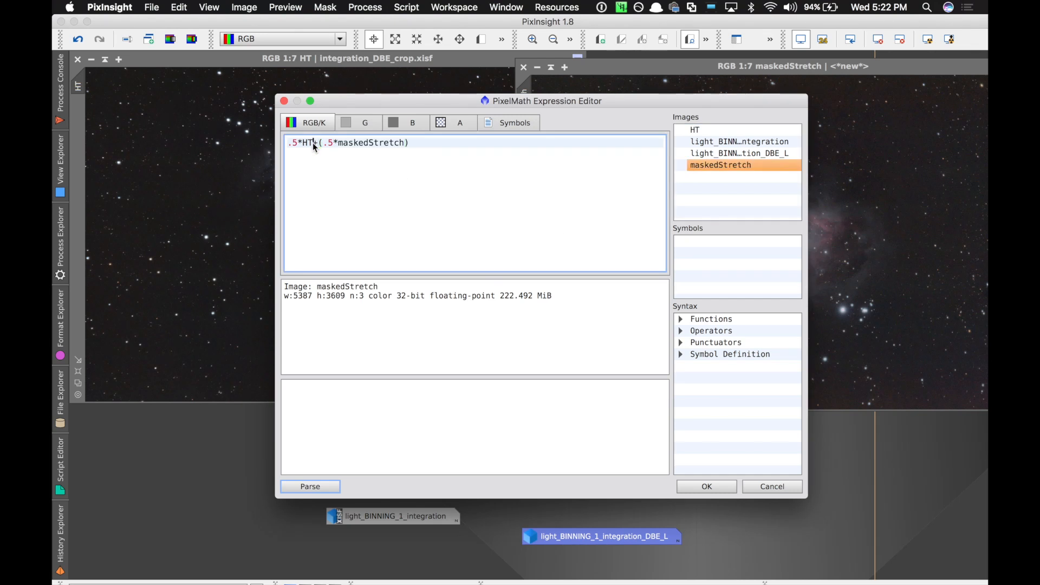
type(")")
key("Left")
key("Left")
key("Left")
key("Left")
type("(")
left_click(721, 488)
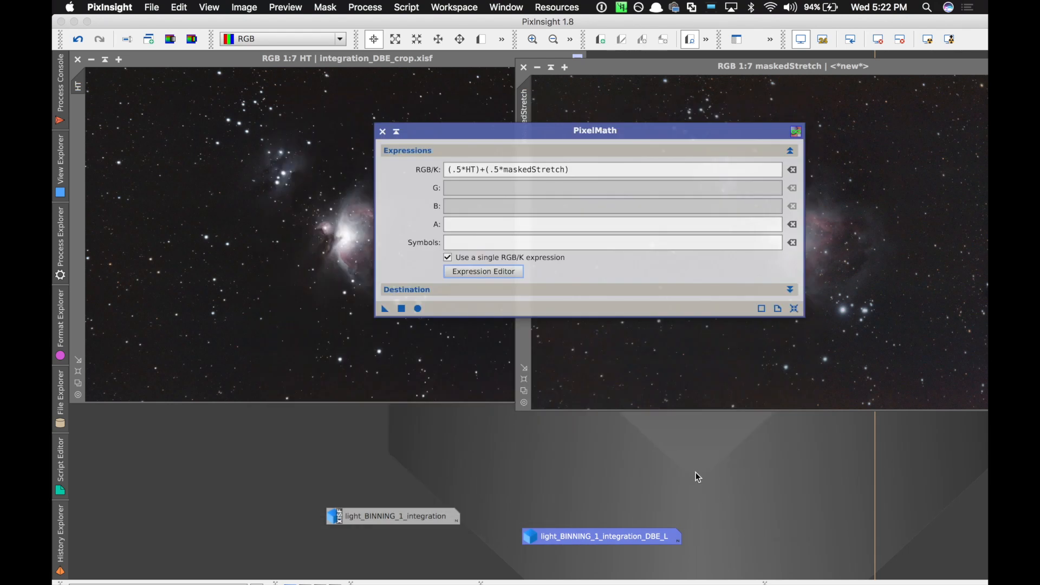
Step: Set the PixelMath destination to create a new image and run the expression to blend both stretched images
left_click(443, 292)
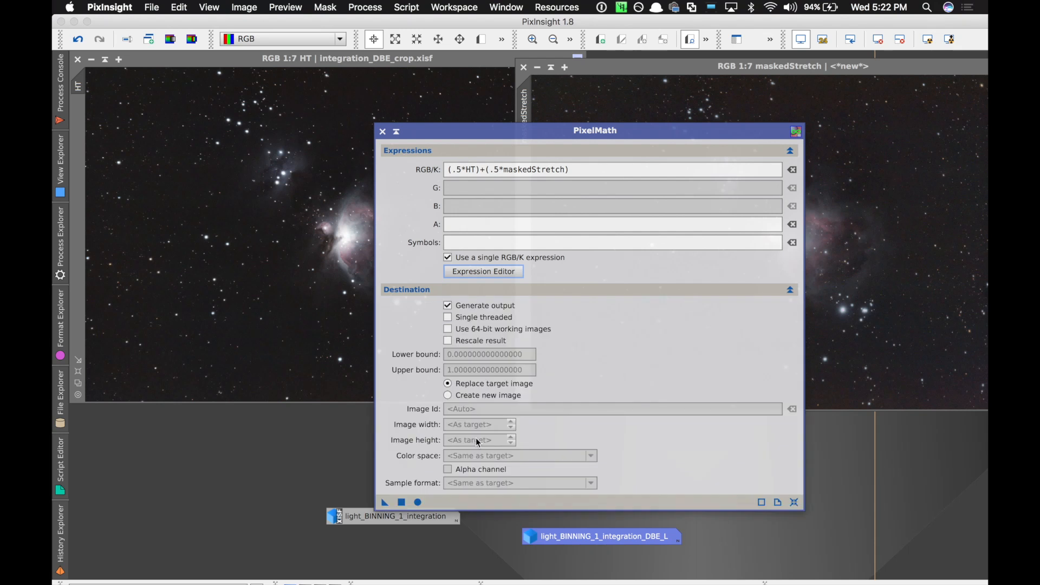
left_click(470, 396)
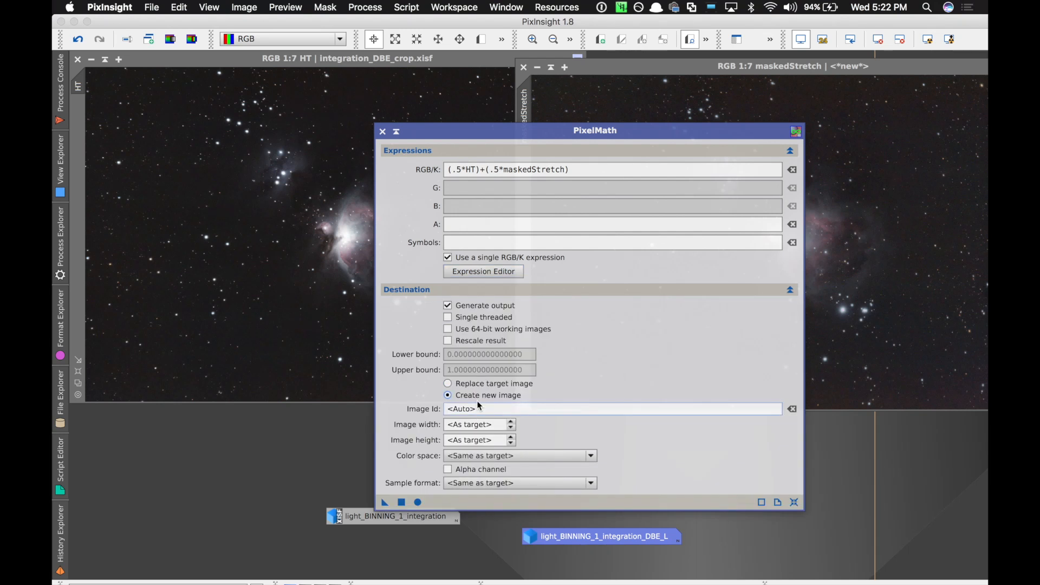
left_click(419, 502)
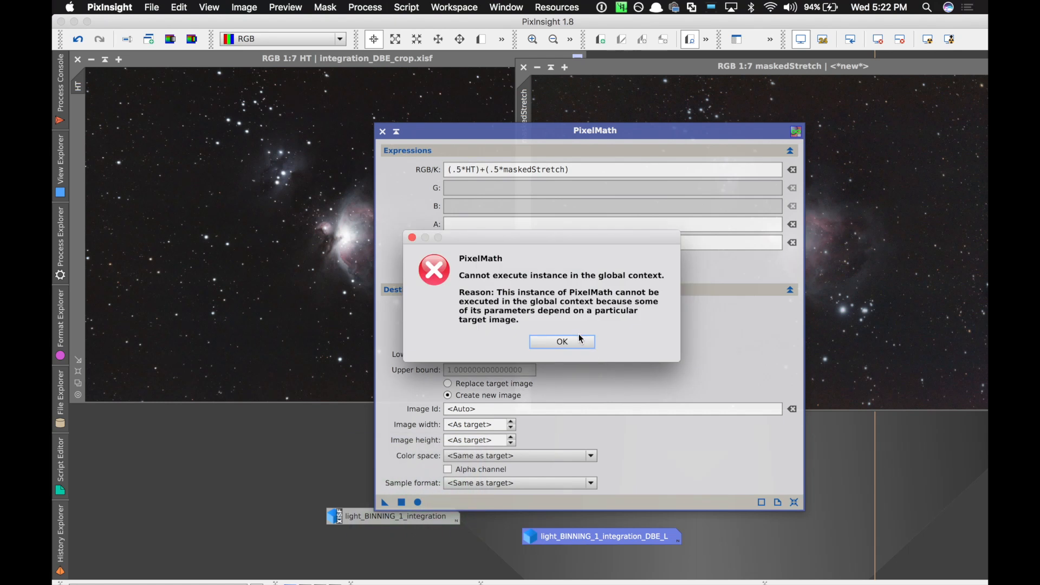
left_click(575, 341)
left_click(403, 504)
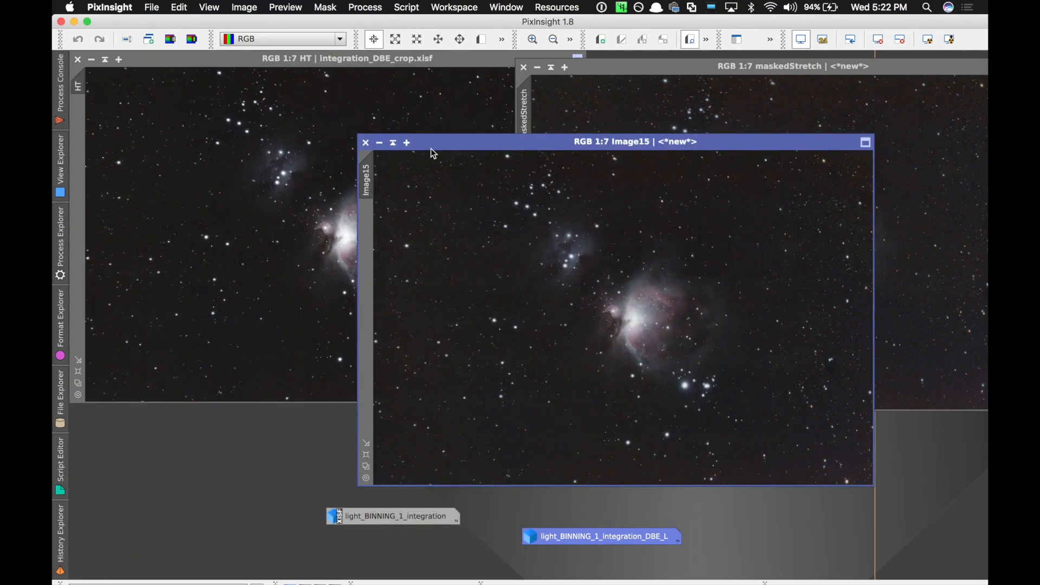
Step: Reposition the blended image window, minimize the HT and maskedStretch images and move the HT icon aside
left_click_drag(447, 145, 328, 133)
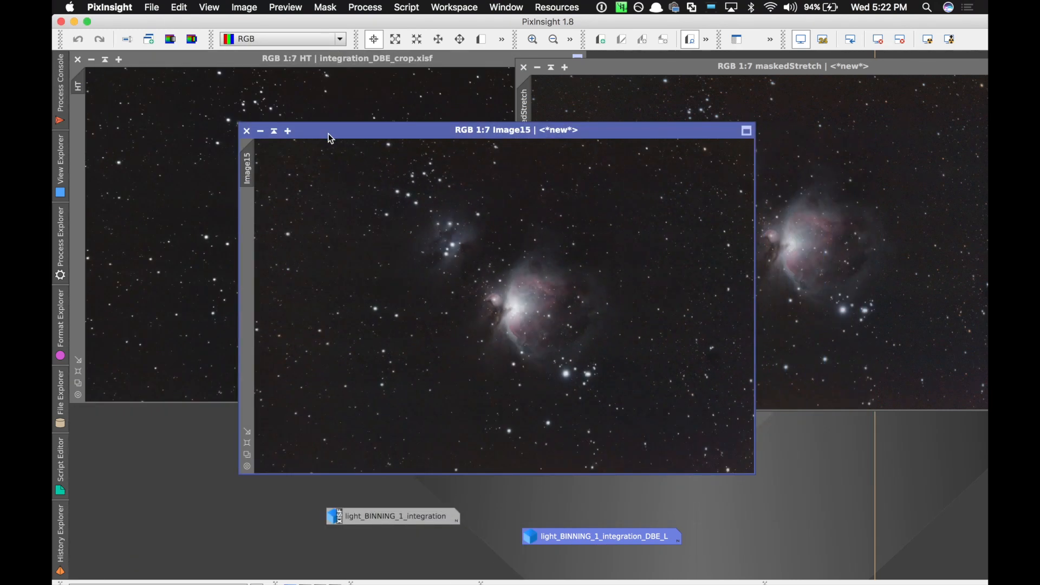
left_click_drag(328, 133, 331, 155)
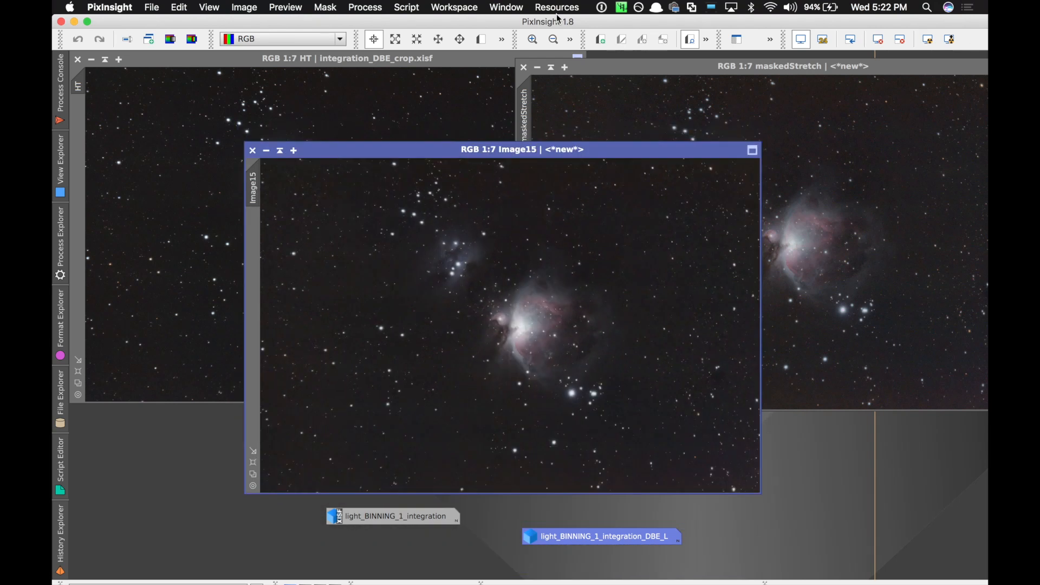
left_click(537, 67)
left_click(91, 59)
left_click_drag(355, 235, 824, 220)
Step: Save the blended image as afterStretch.xisf in 32-bit floating point format, then reposition its window
key("super+s")
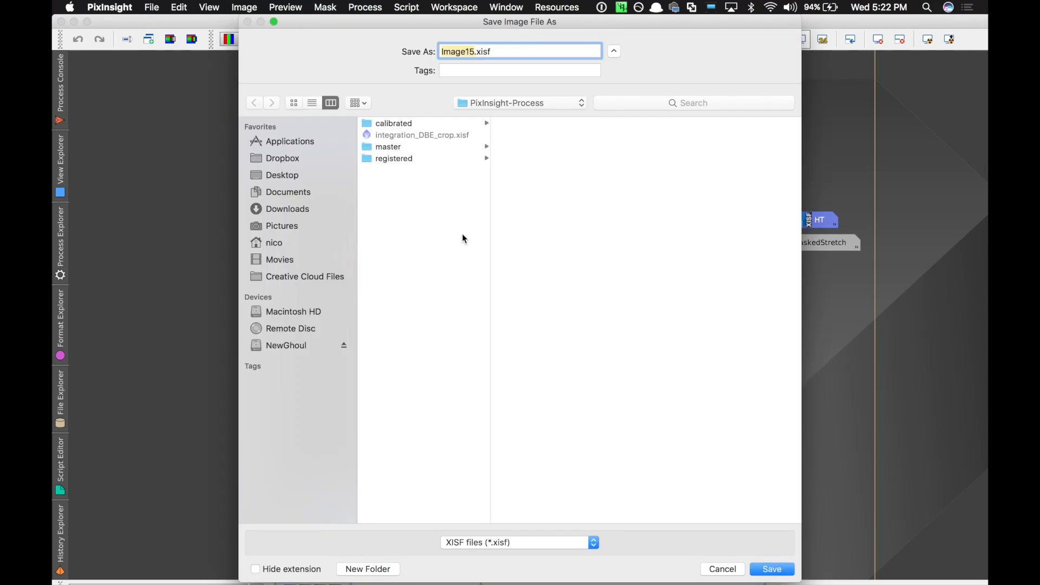
type("afterStretch")
key("Return")
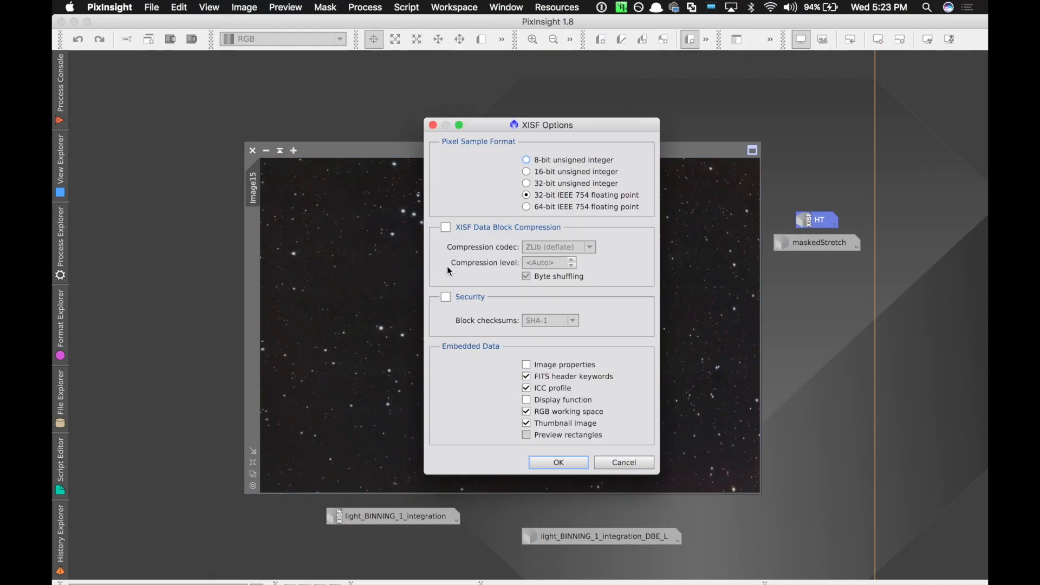
left_click(534, 463)
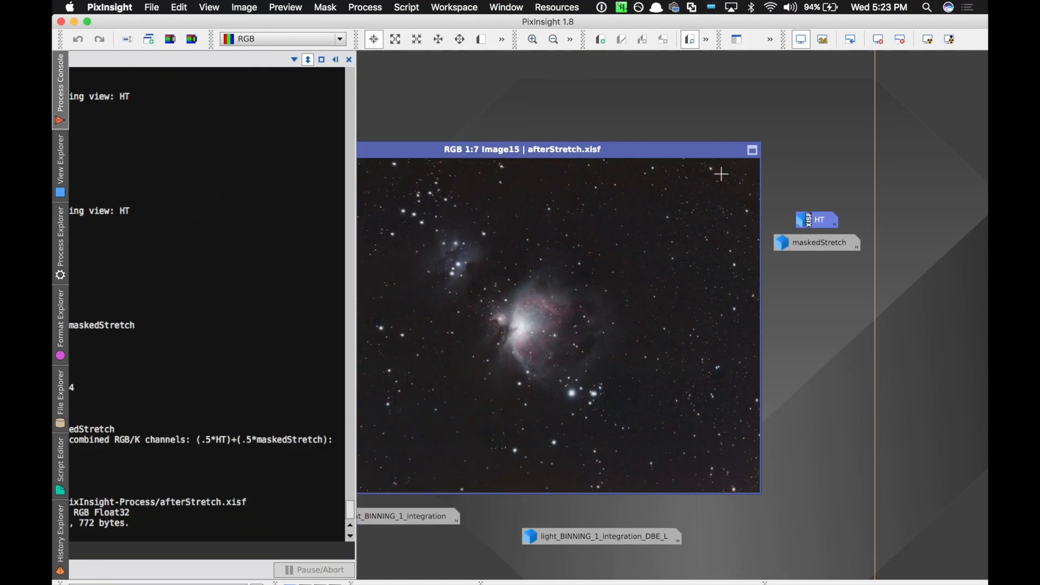
left_click_drag(654, 156, 597, 109)
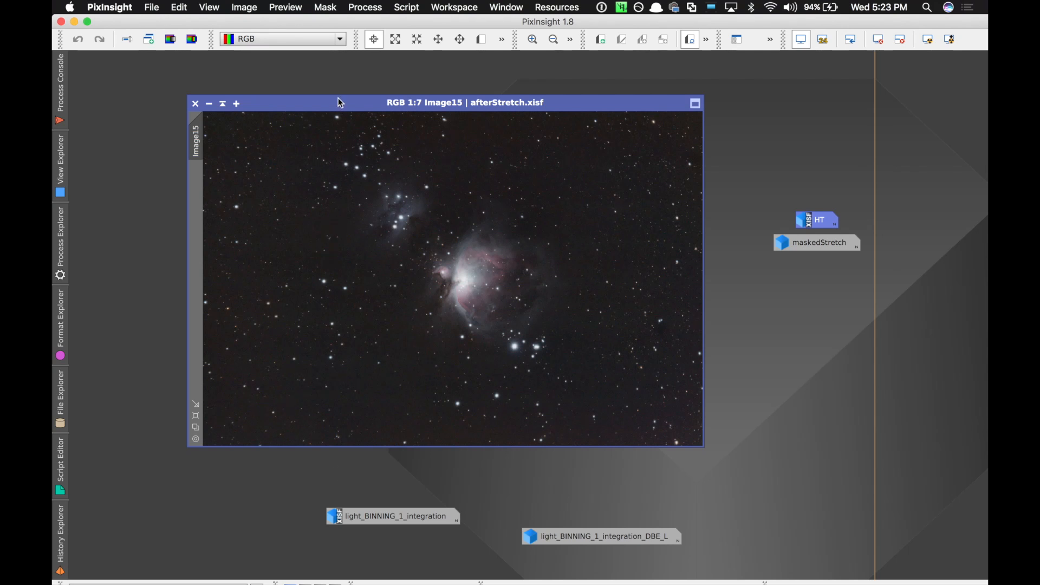
Step: Run the CanonBandingReduction script on the blended image with an amount of 0.65
left_click(415, 7)
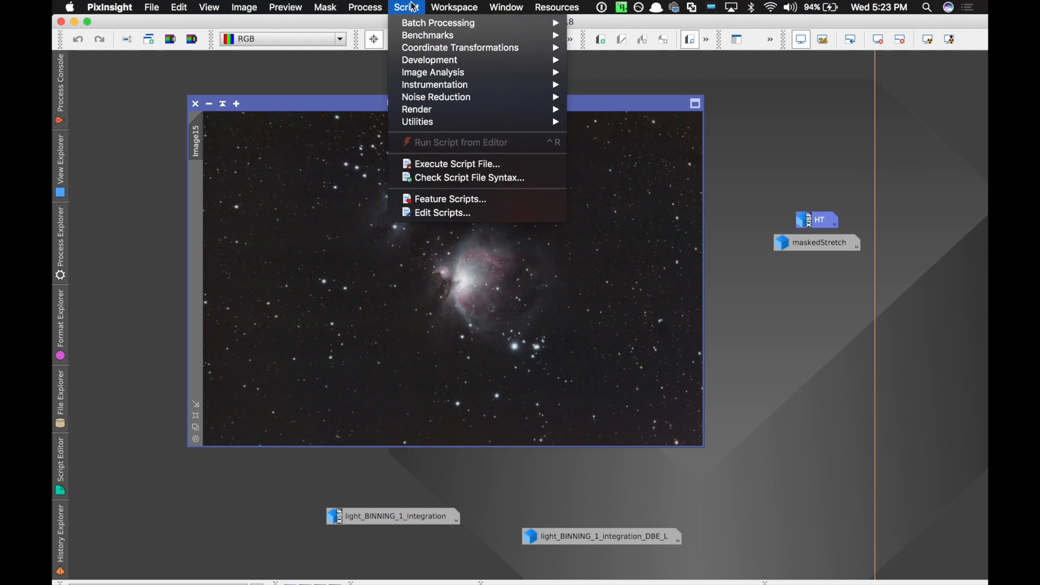
mouse_move(437, 125)
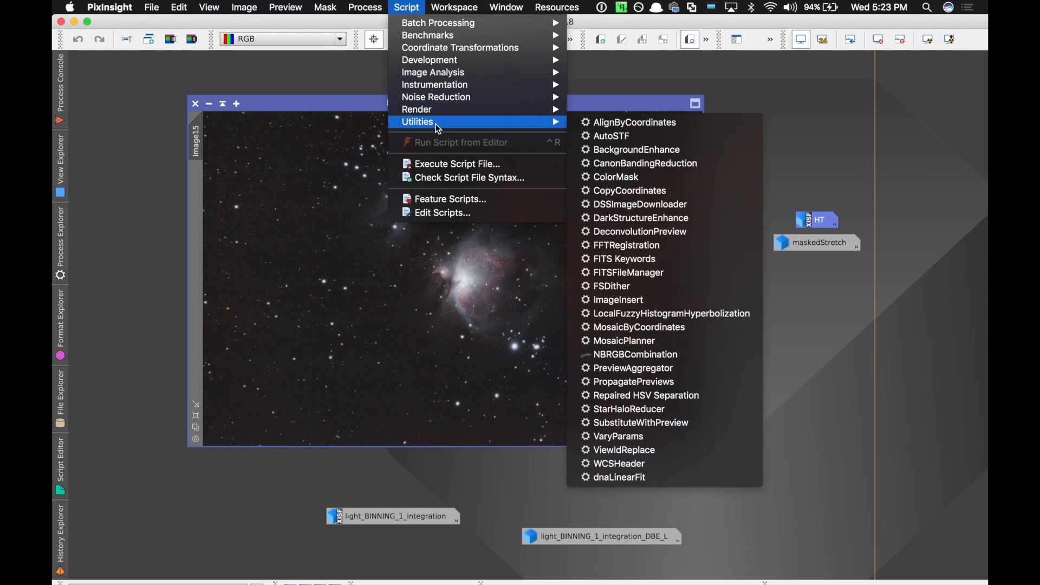
left_click(632, 163)
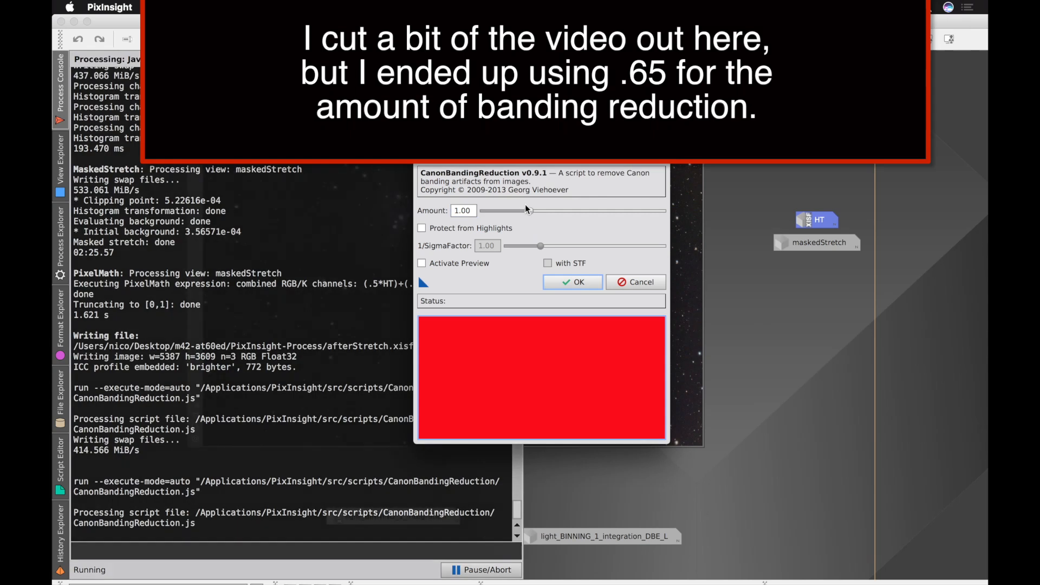
left_click_drag(530, 214, 516, 214)
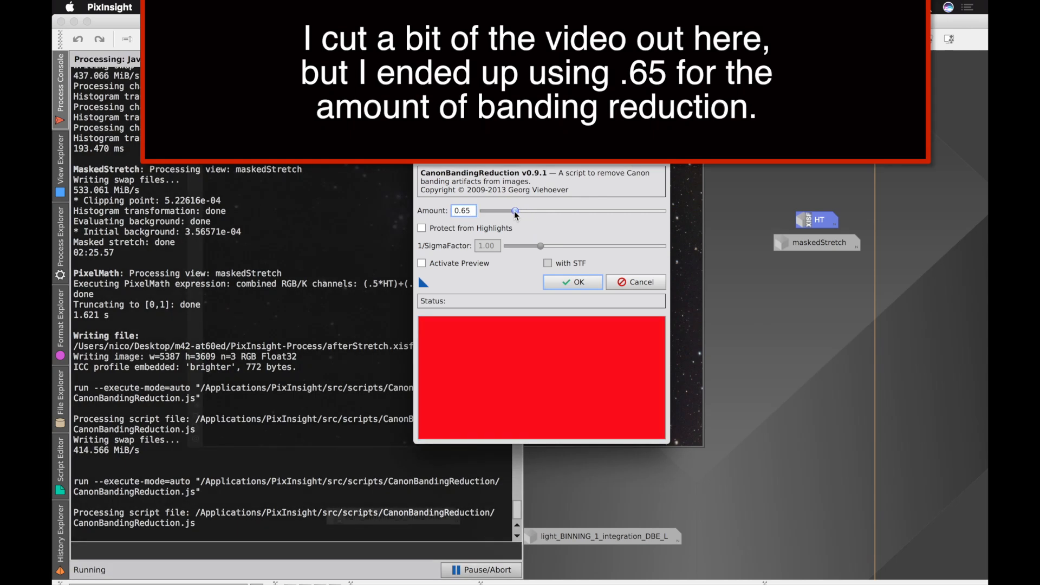
left_click(582, 283)
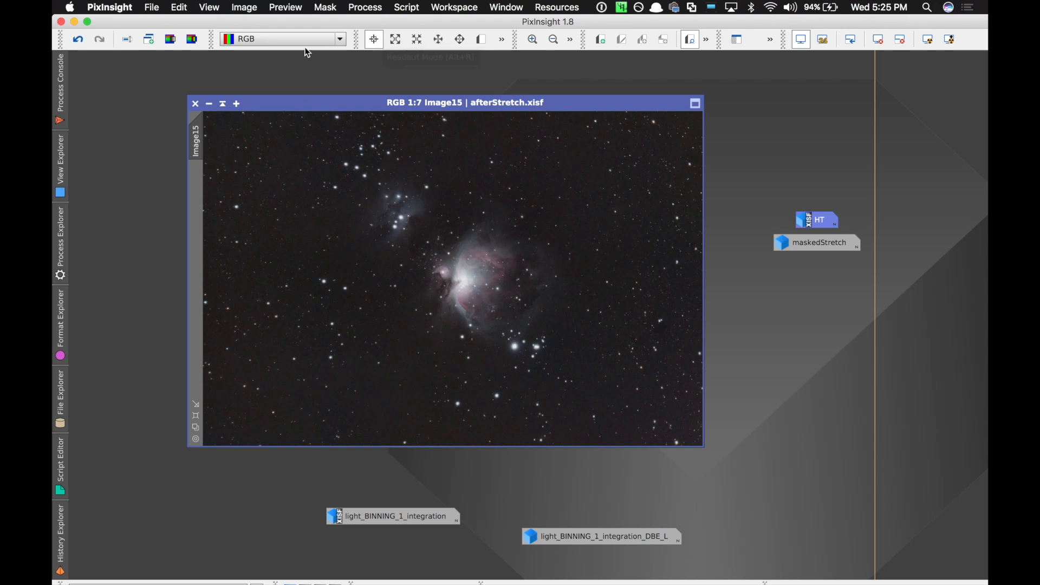
Step: Open RangeSelection with a real-time preview and set lower limit 0.13, fuzziness 0.08 and smoothness 9.50
left_click(366, 8)
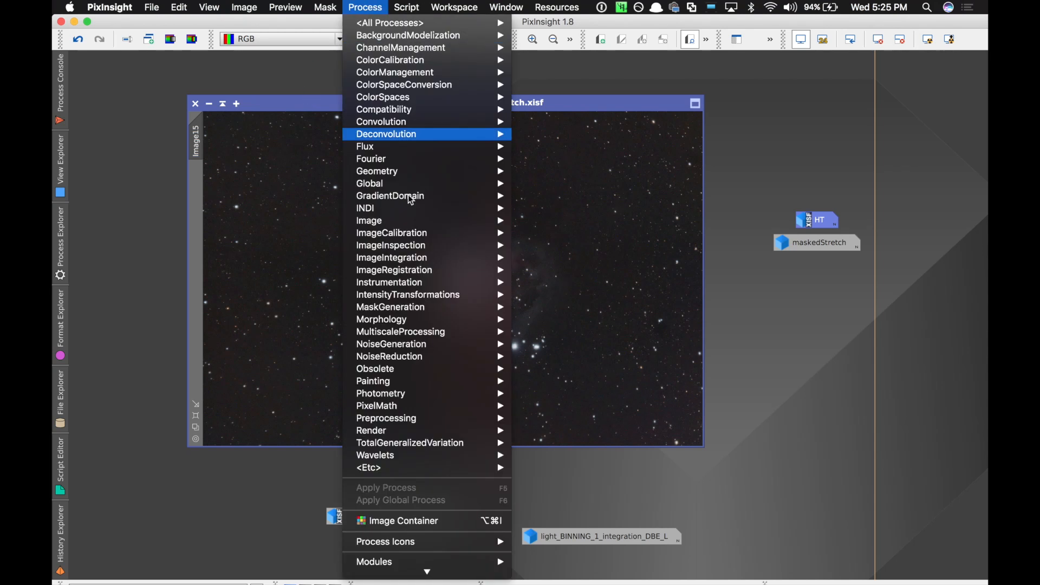
mouse_move(430, 314)
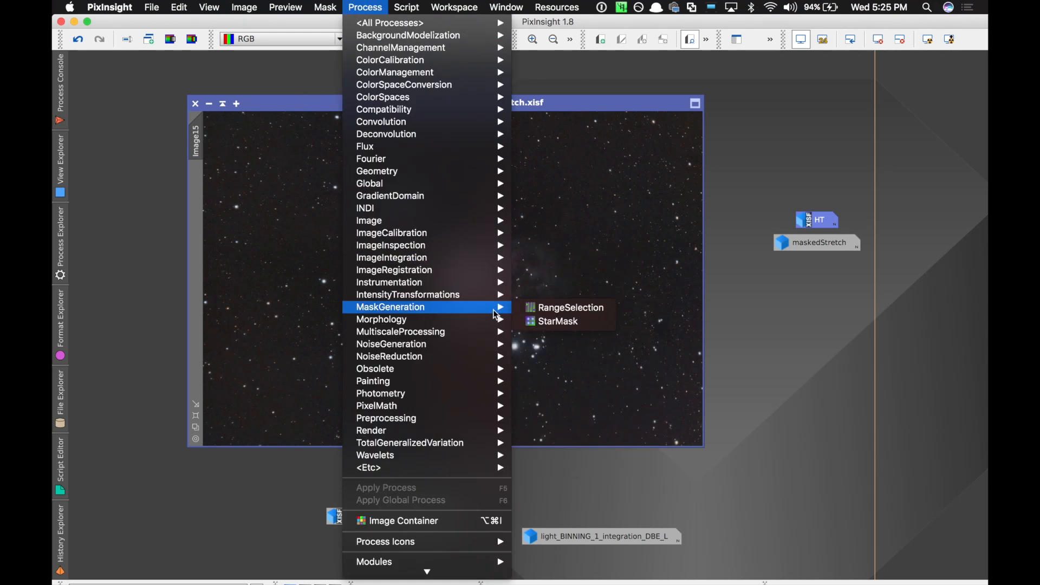
left_click(534, 307)
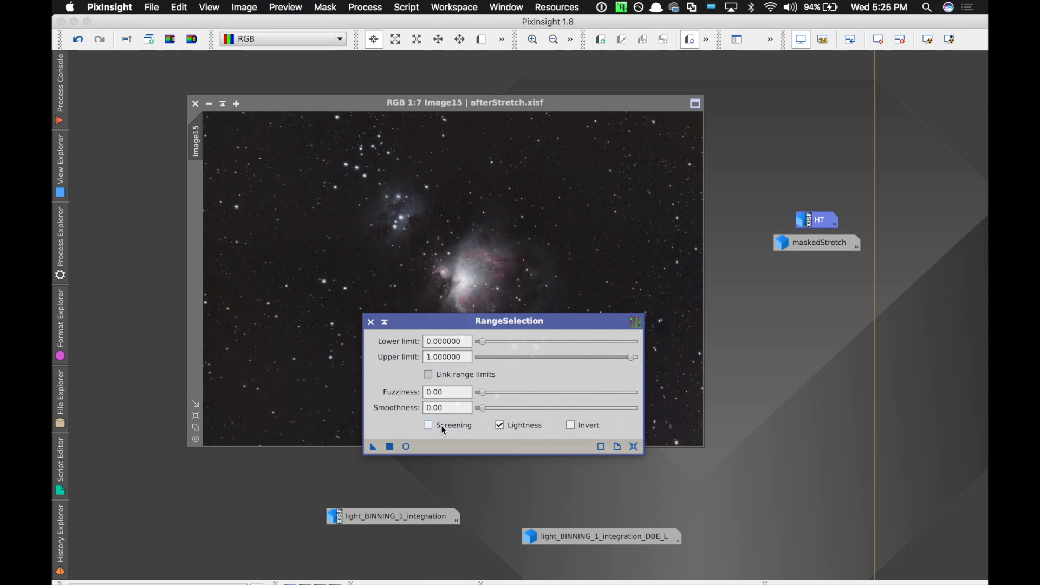
left_click(406, 446)
left_click_drag(483, 342, 502, 342)
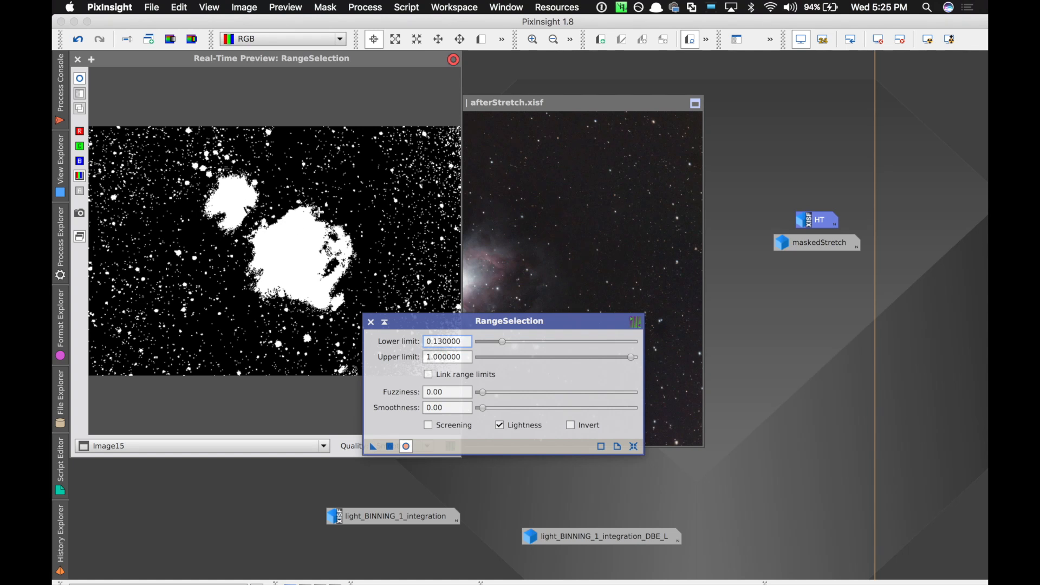
mouse_move(484, 394)
left_mouse_down()
mouse_move(525, 408)
mouse_move(497, 405)
left_mouse_up()
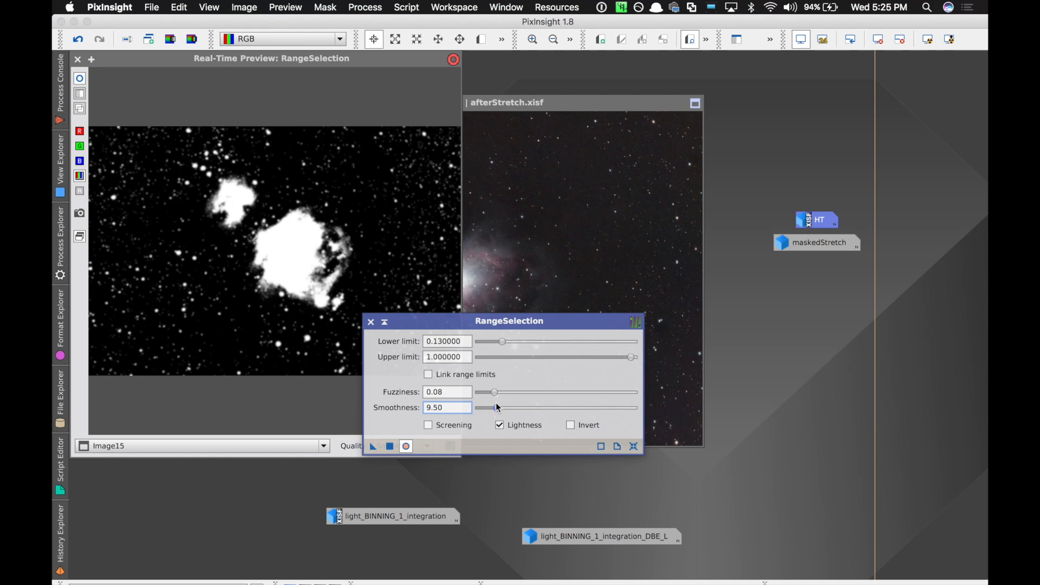
Step: Generate the range mask, close RangeSelection and its preview, and reposition the mask window
left_click(391, 448)
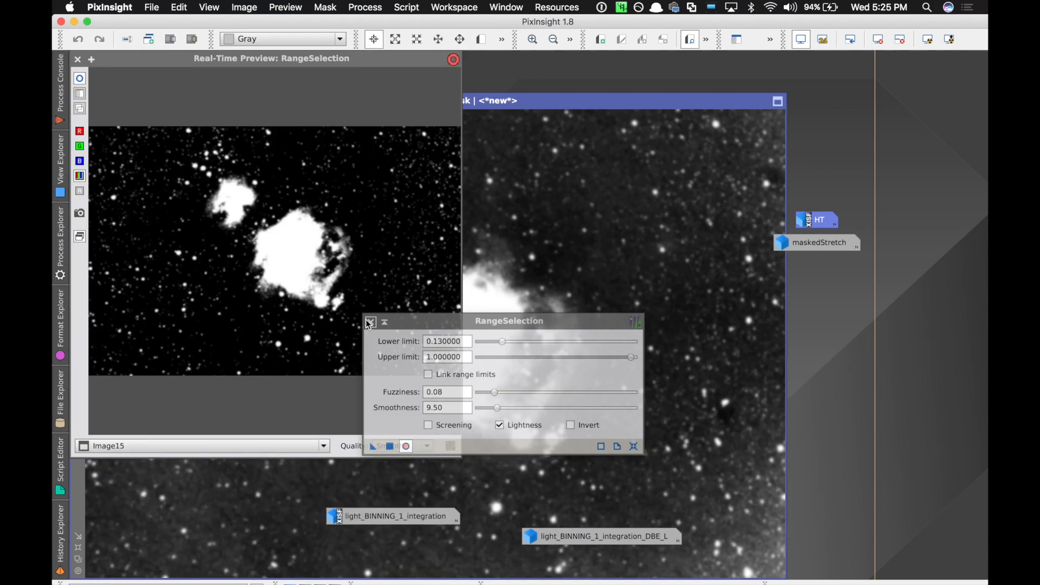
left_click(371, 322)
left_click(78, 60)
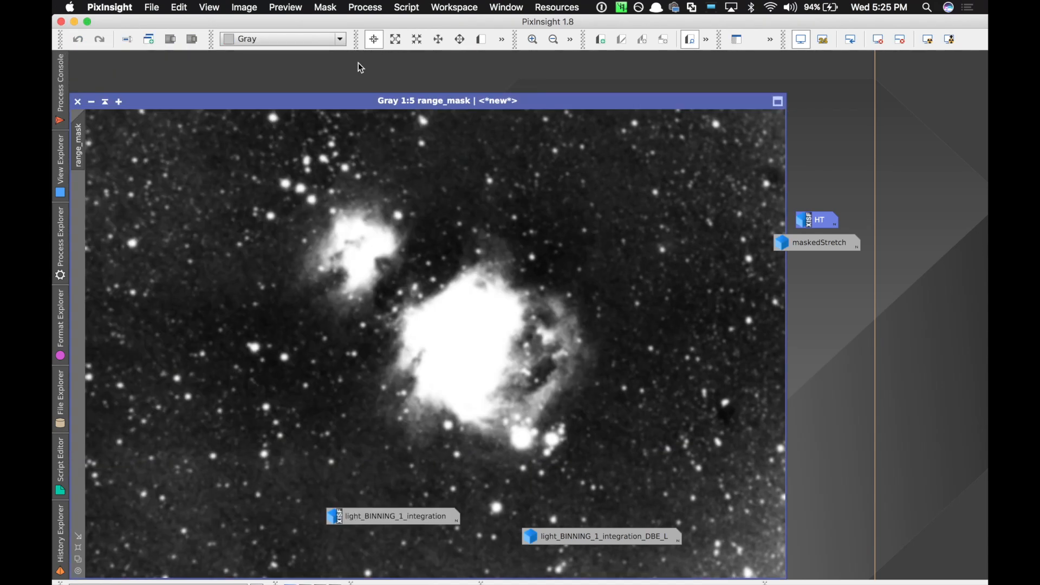
left_click_drag(208, 103, 327, 60)
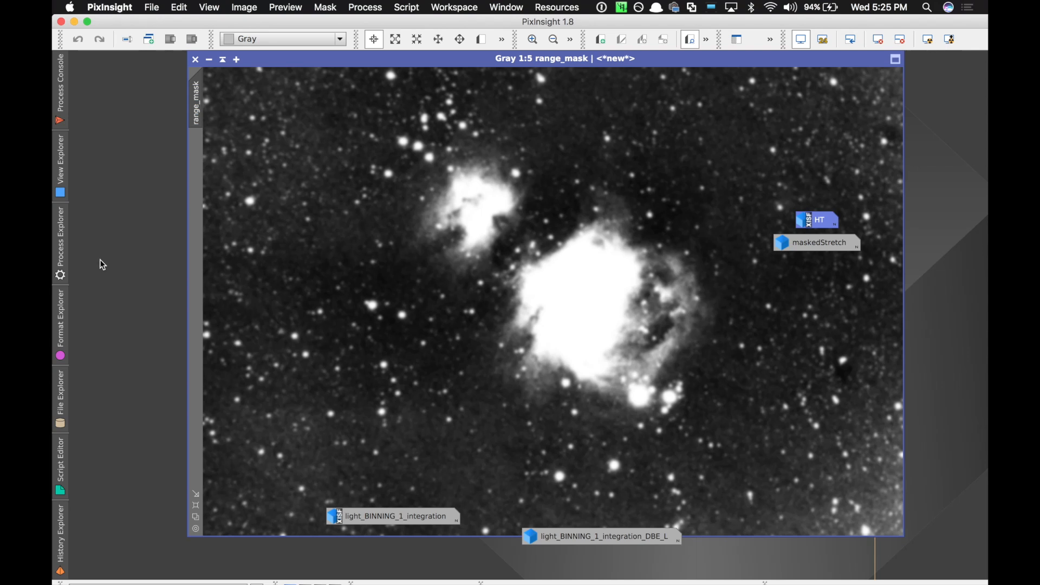
Step: Open HistogramTransformation and select range_mask as the view to adjust
left_click(61, 172)
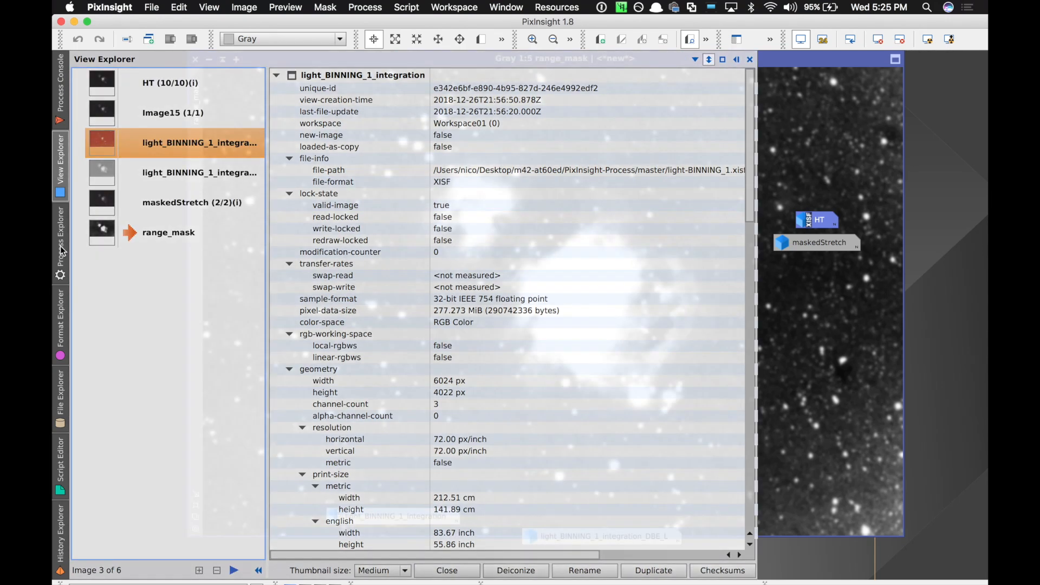
left_click(63, 251)
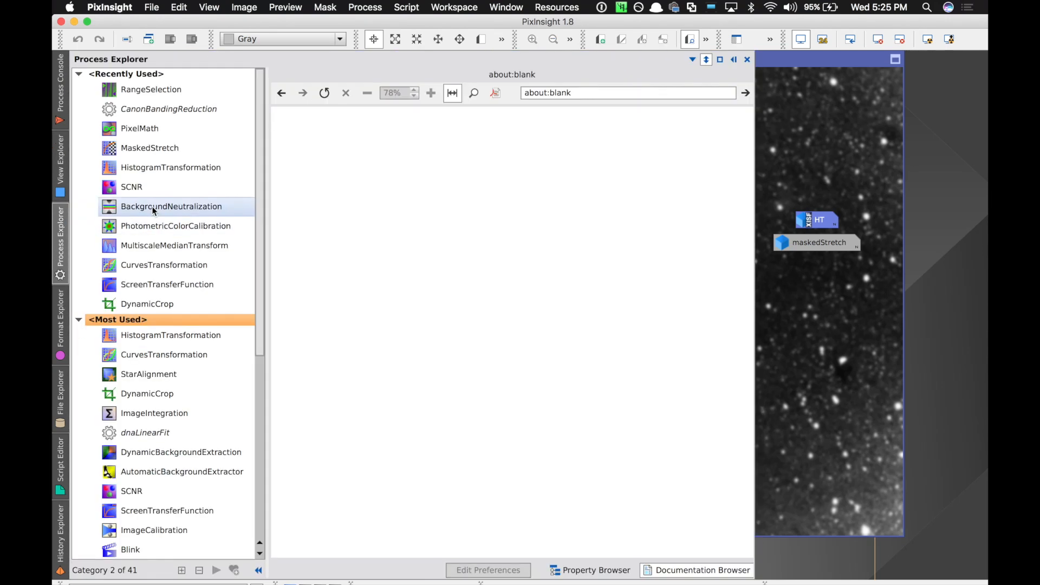
double_click(153, 169)
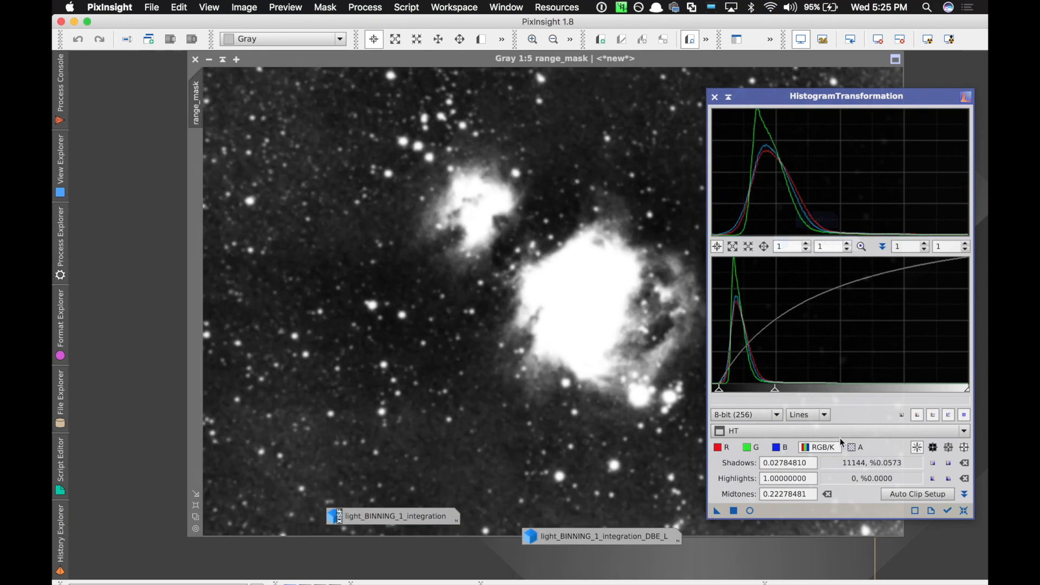
left_click(837, 431)
left_click(807, 529)
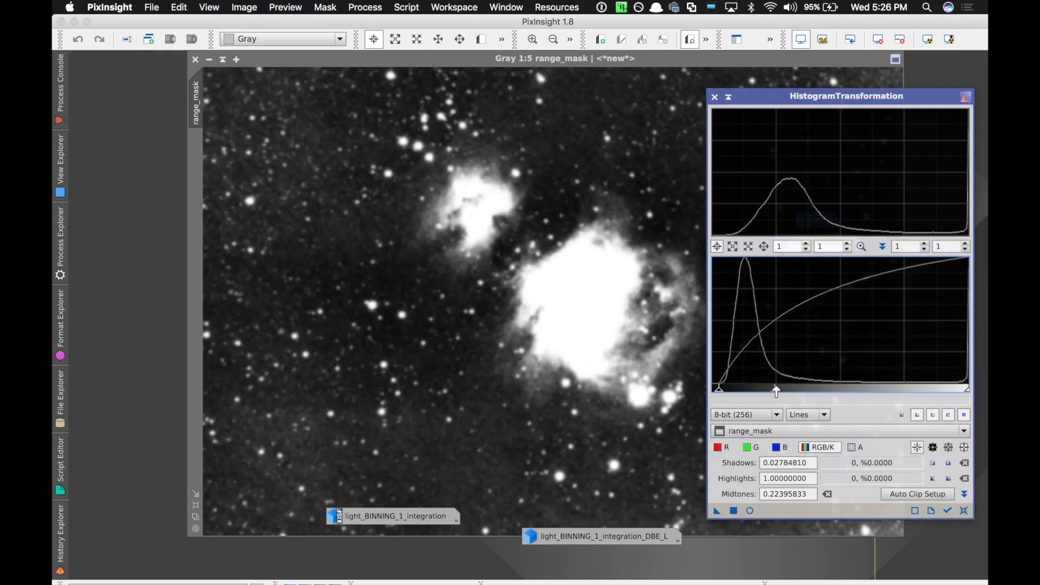
Step: Raise the shadows and midtones points under real-time preview and apply the histogram change to darken the mask's background
left_click_drag(775, 389, 858, 389)
left_click(752, 512)
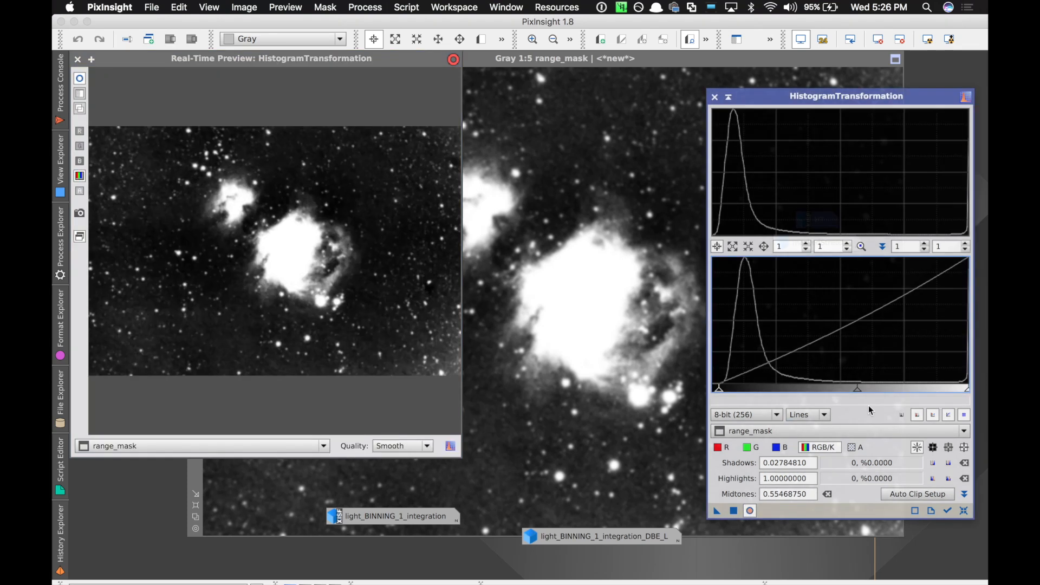
left_click_drag(720, 391, 769, 396)
left_click_drag(879, 395, 905, 396)
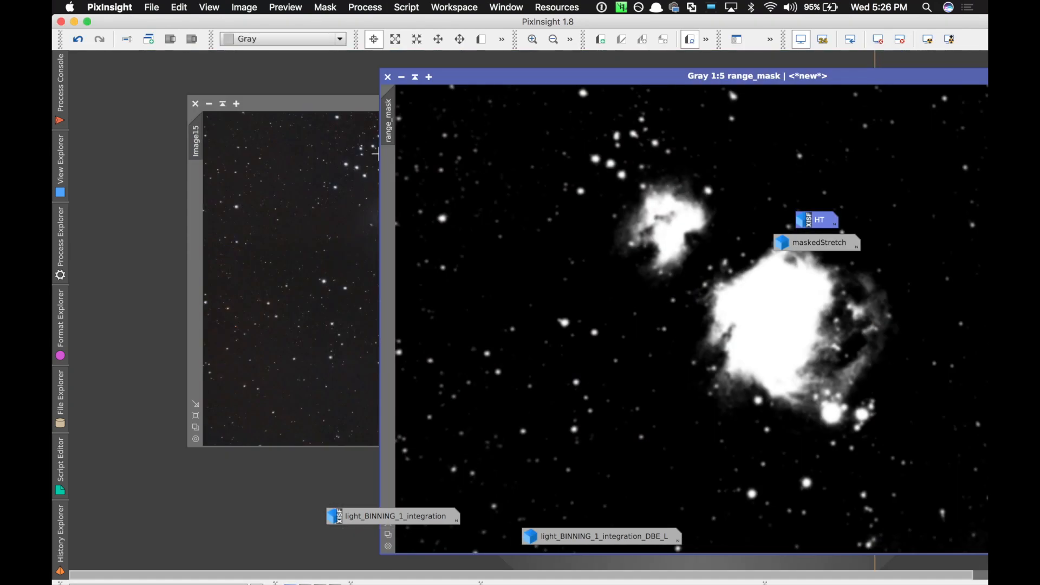
Step: Apply range_mask as the mask on Image15, minimize the mask window and hide the red mask overlay
left_click_drag(389, 127, 192, 189)
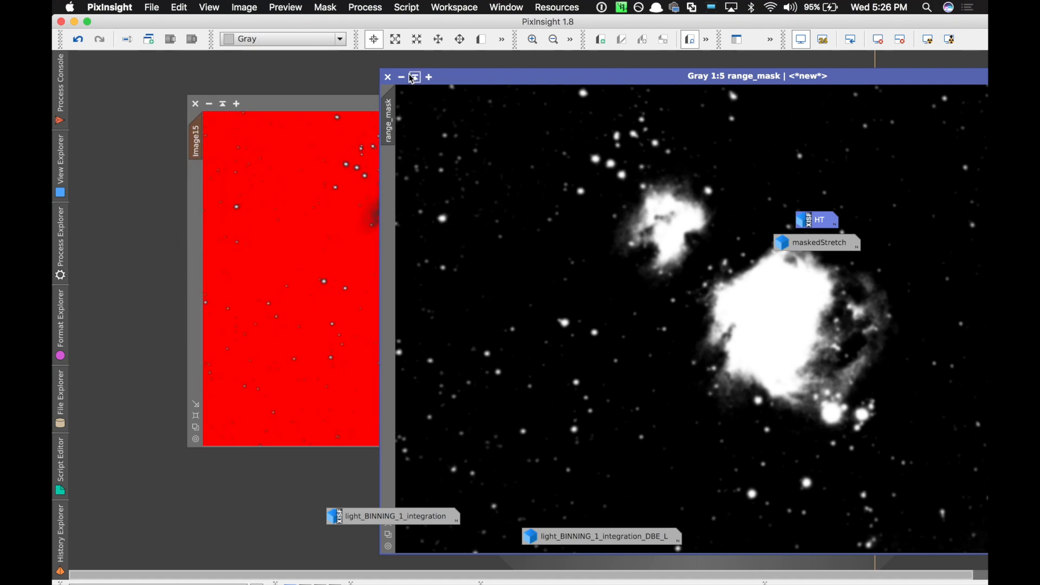
left_click(402, 77)
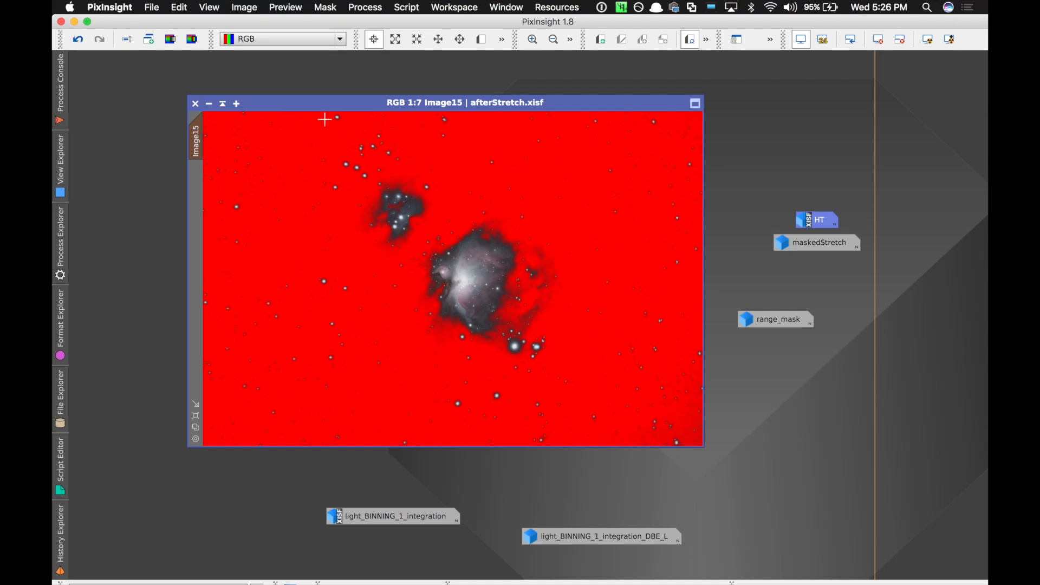
left_click(366, 6)
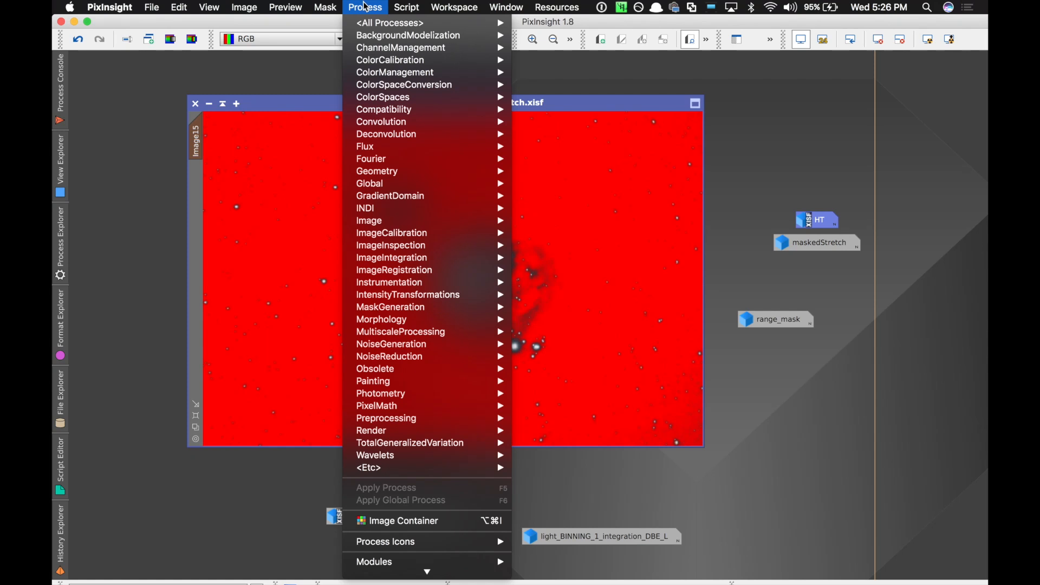
mouse_move(325, 7)
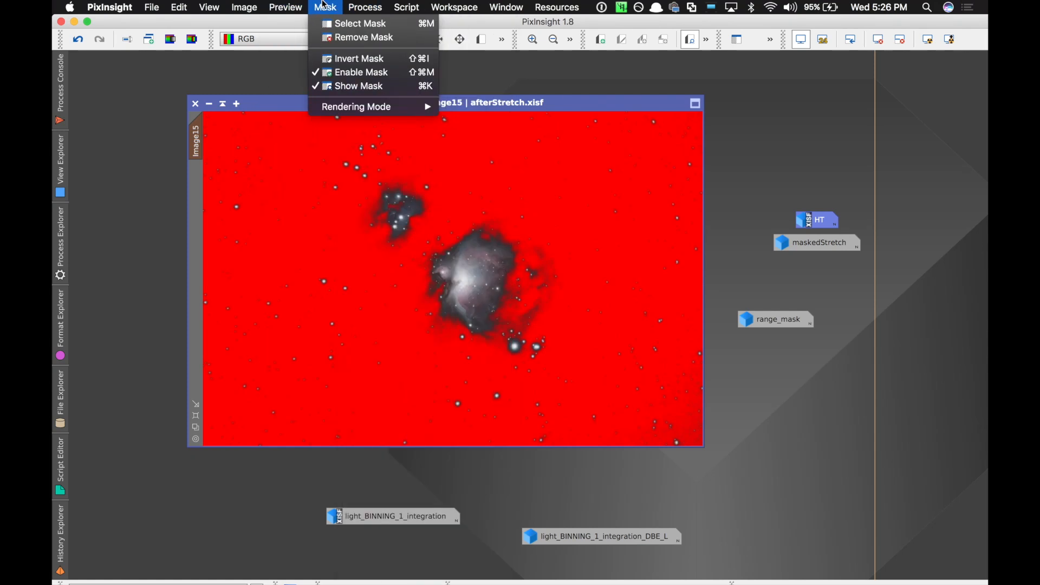
left_click(334, 87)
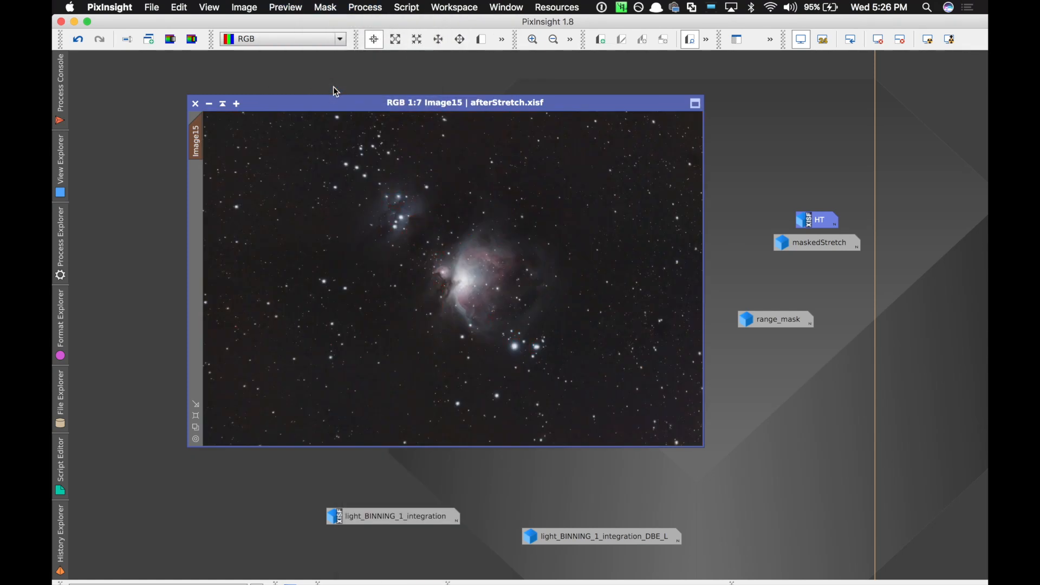
Step: Open CurvesTransformation, reset its existing curve and switch to the saturation curve
left_click(372, 6)
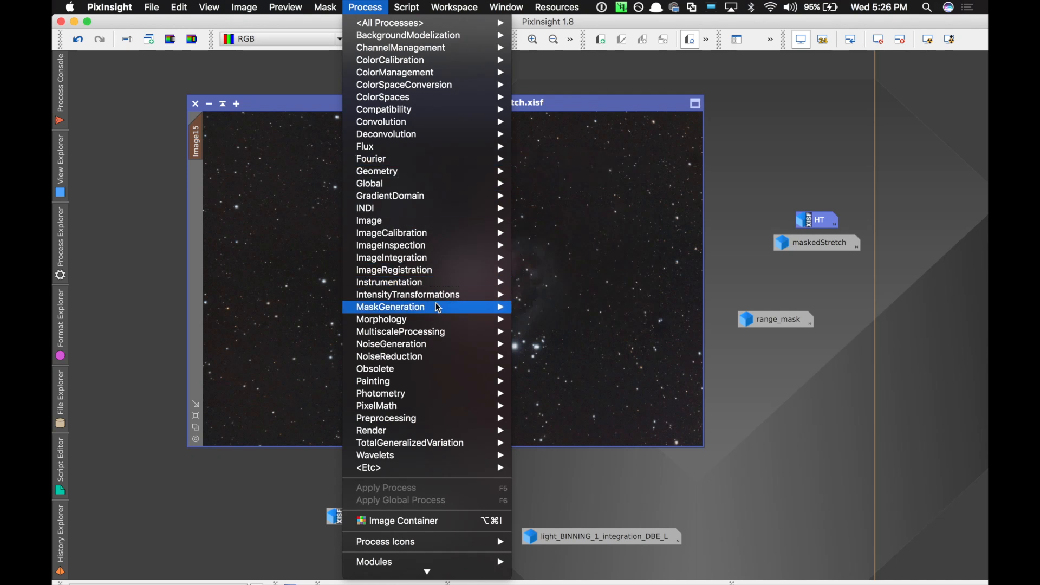
mouse_move(440, 297)
left_click(545, 367)
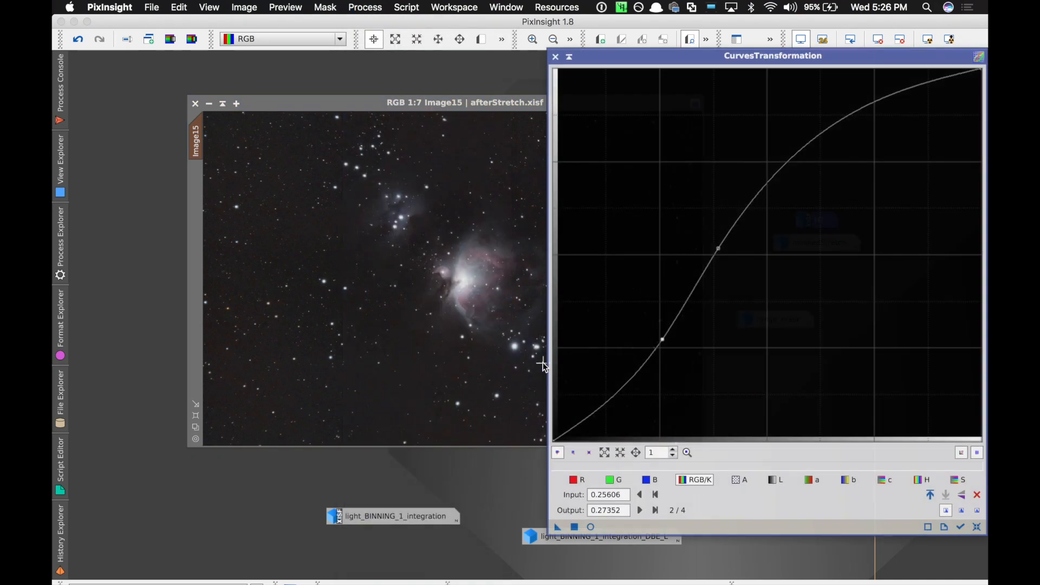
left_click(977, 527)
left_click(958, 480)
Step: Raise the saturation curve under real-time preview with a point at input 0.65455, output 0.79791, and apply it to Image15
left_click_drag(830, 195, 838, 146)
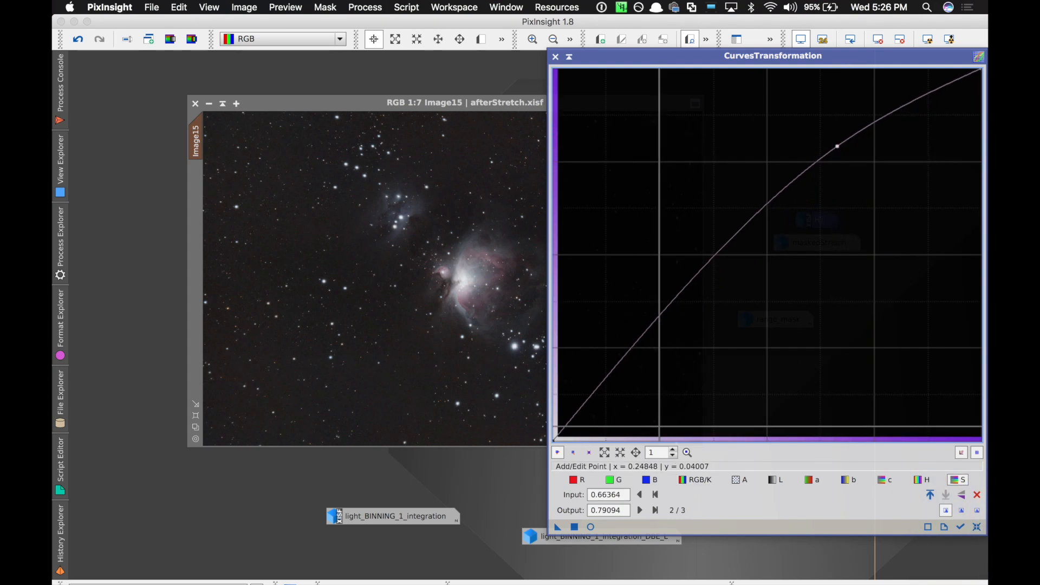
left_click(592, 527)
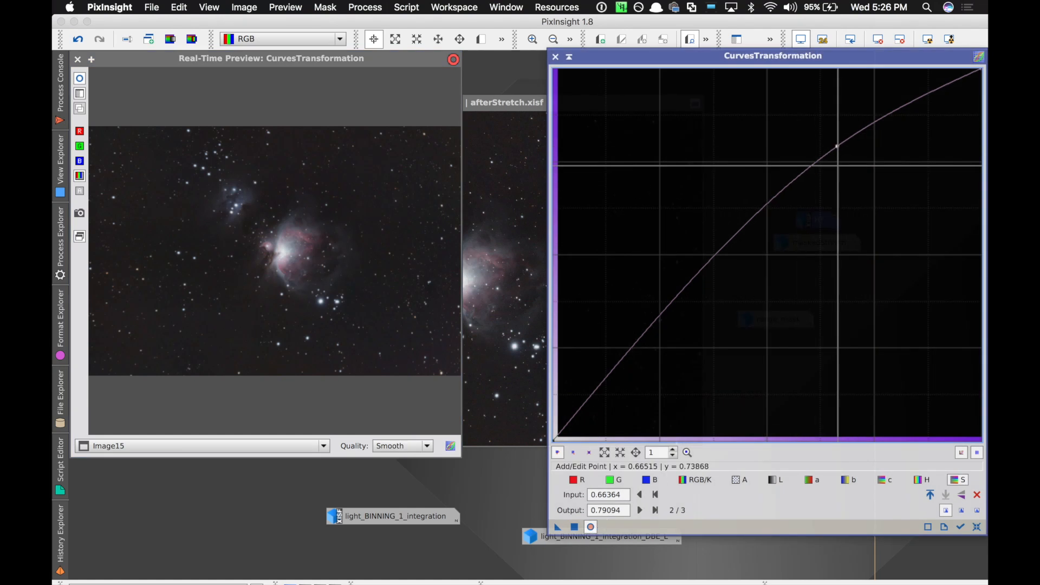
left_click(977, 527)
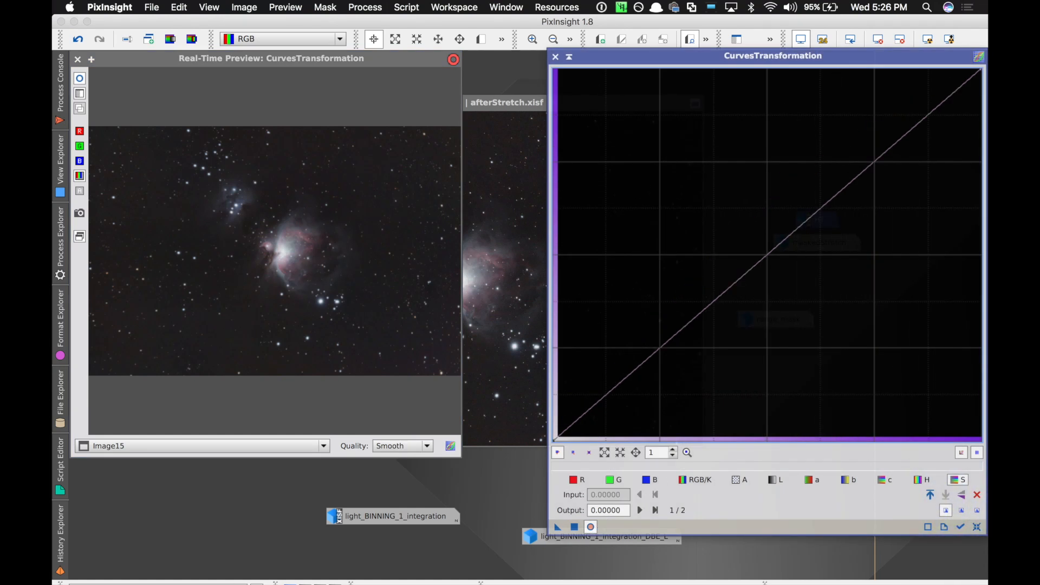
left_click_drag(864, 176, 836, 143)
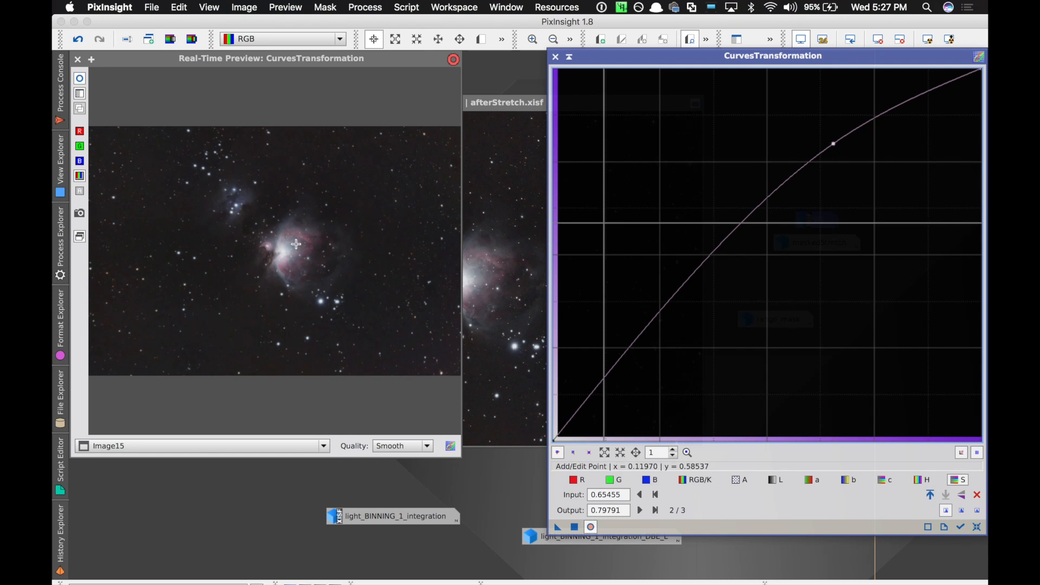
left_click(576, 528)
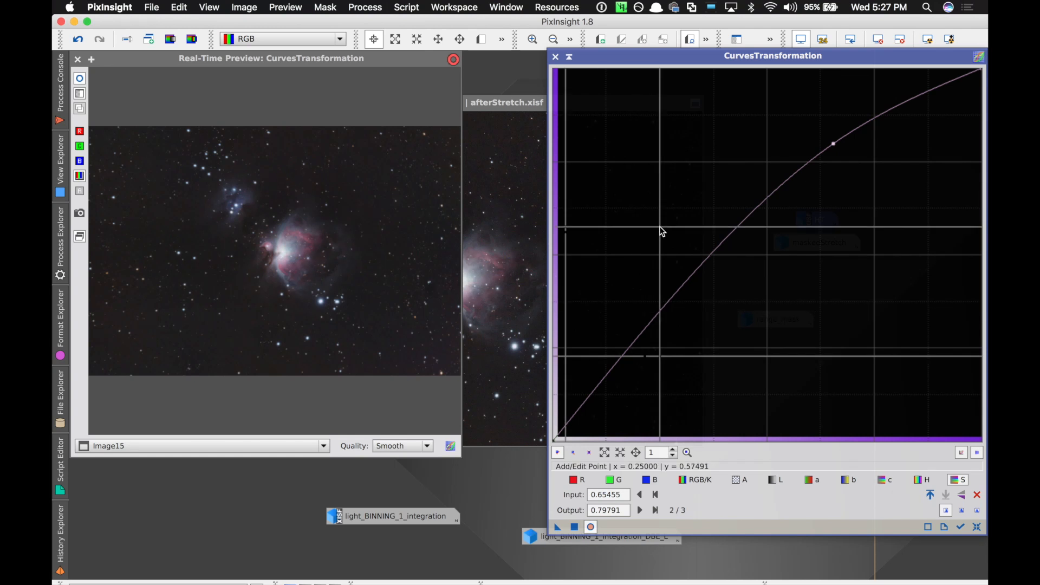
Step: Lower the saturation curve's point to input 0.68485, output 0.72648, apply it to Image15 and close the real-time preview
left_click_drag(839, 144, 847, 171)
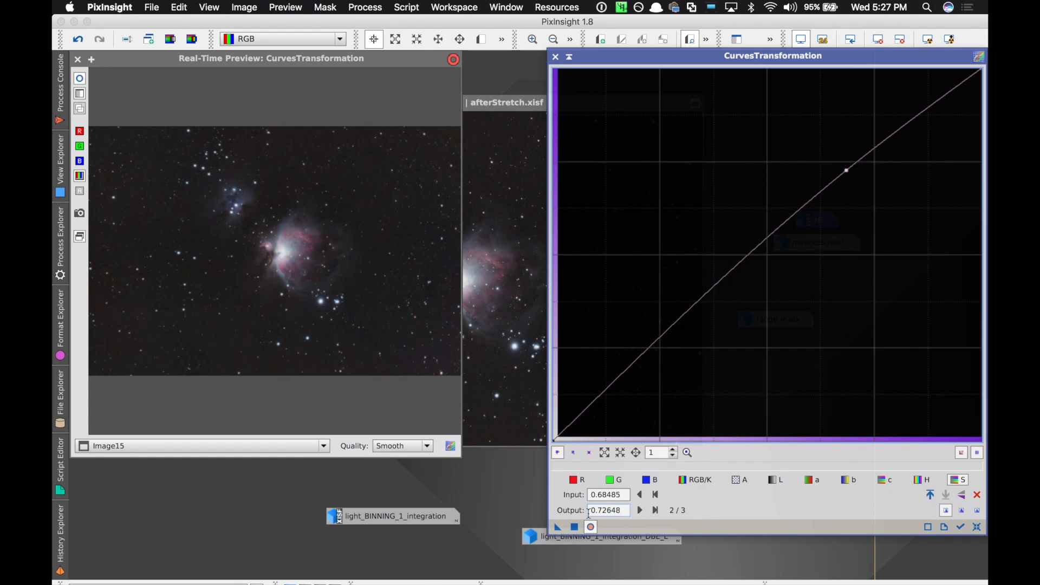
left_click(575, 528)
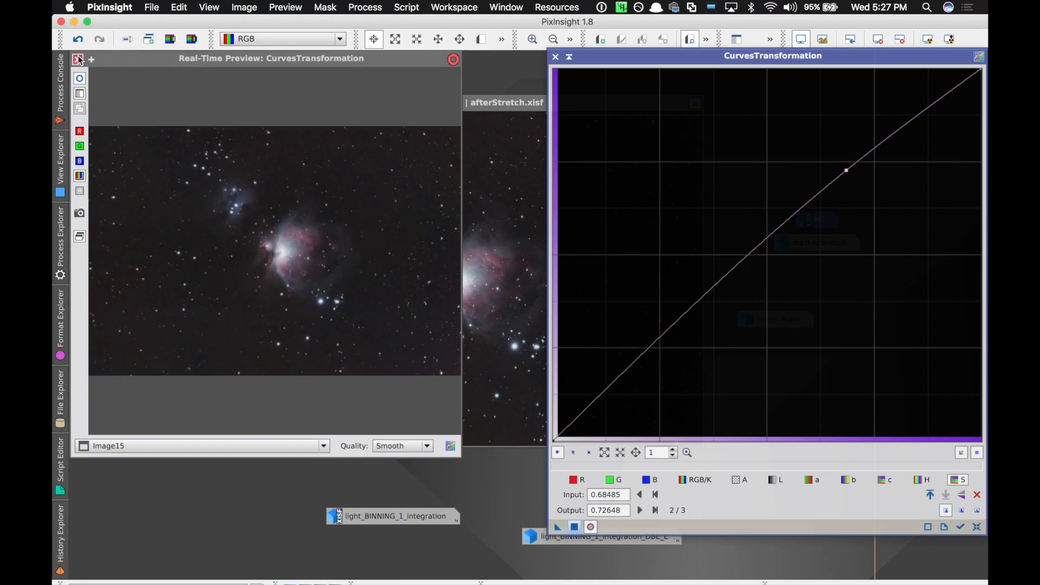
left_click(78, 60)
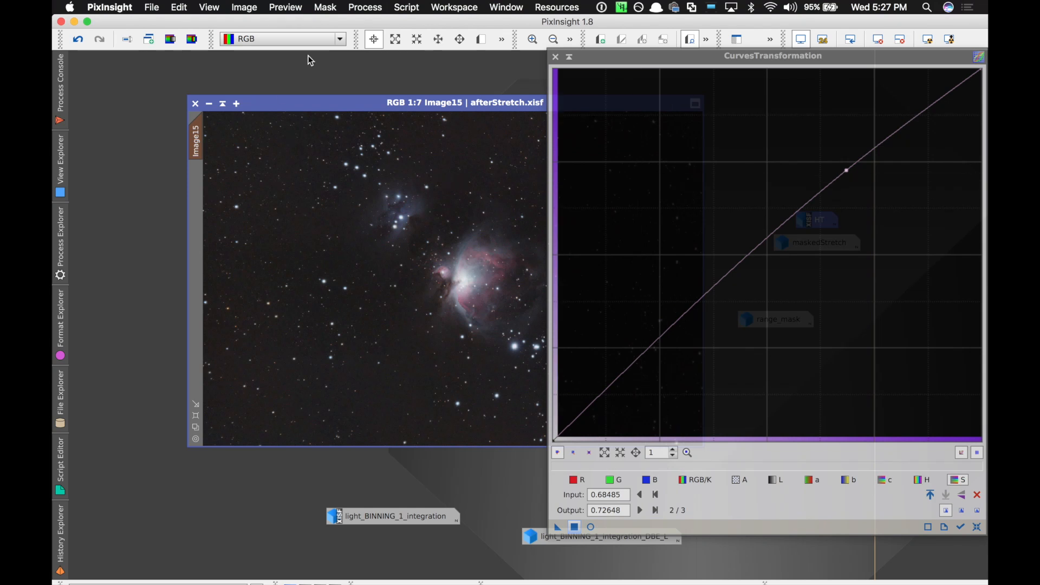
Step: Invert Image15's mask and apply a lowered saturation curve with points at 0.34697/0.23345 and 0.75152/0.67944, closing CurvesTransformation
left_click(322, 6)
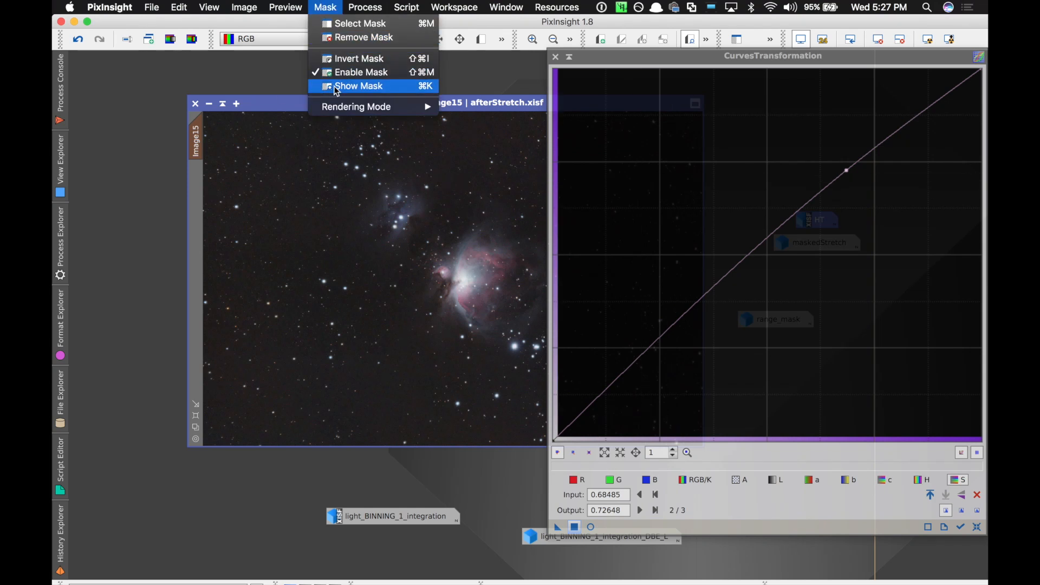
left_click(344, 59)
left_click_drag(701, 313, 702, 354)
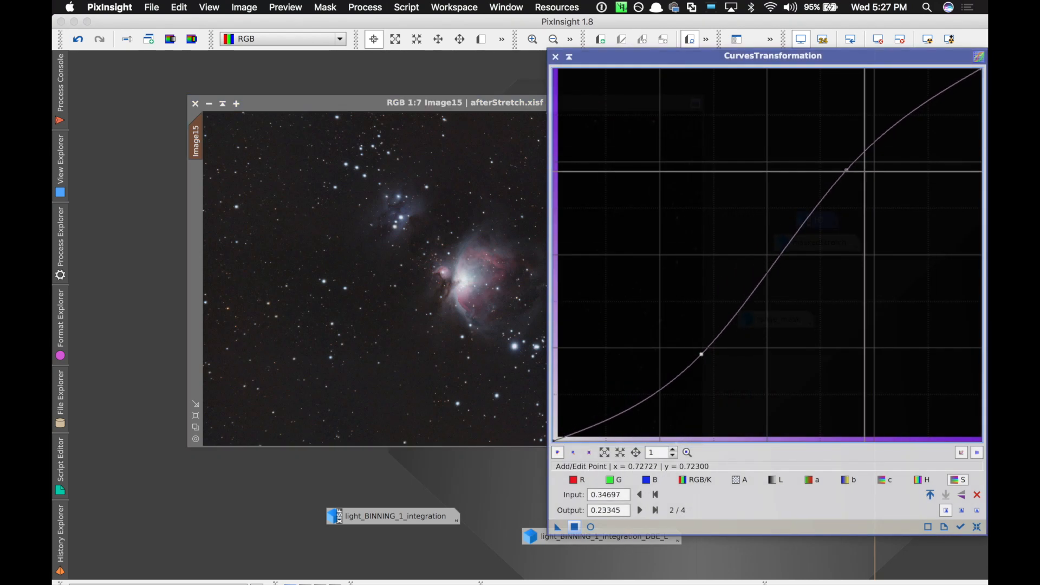
left_click_drag(847, 170, 875, 188)
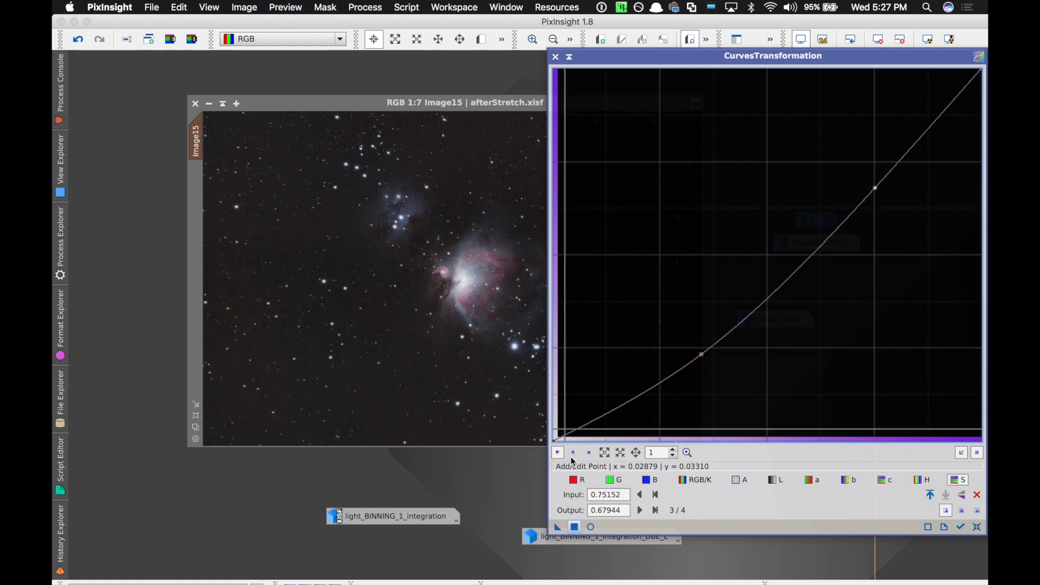
left_click(576, 529)
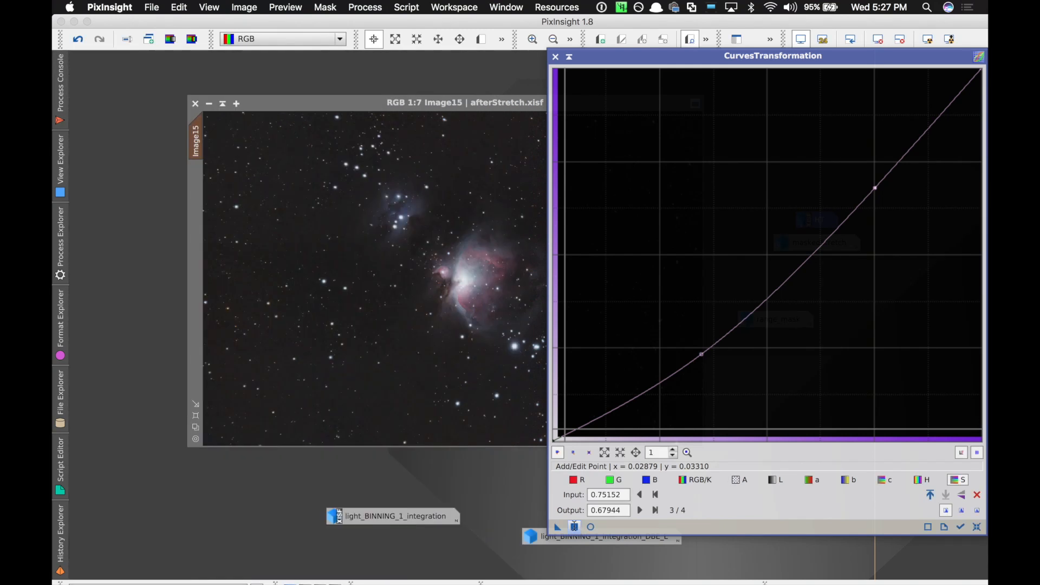
left_click(556, 57)
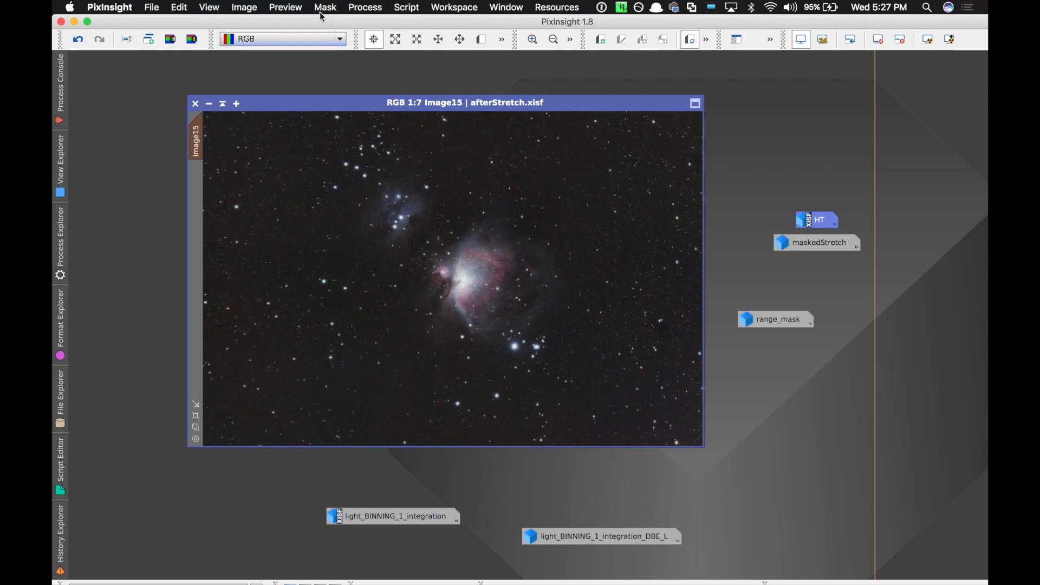
Step: Reopen CurvesTransformation, reset its curves and start the real-time preview
left_click(357, 6)
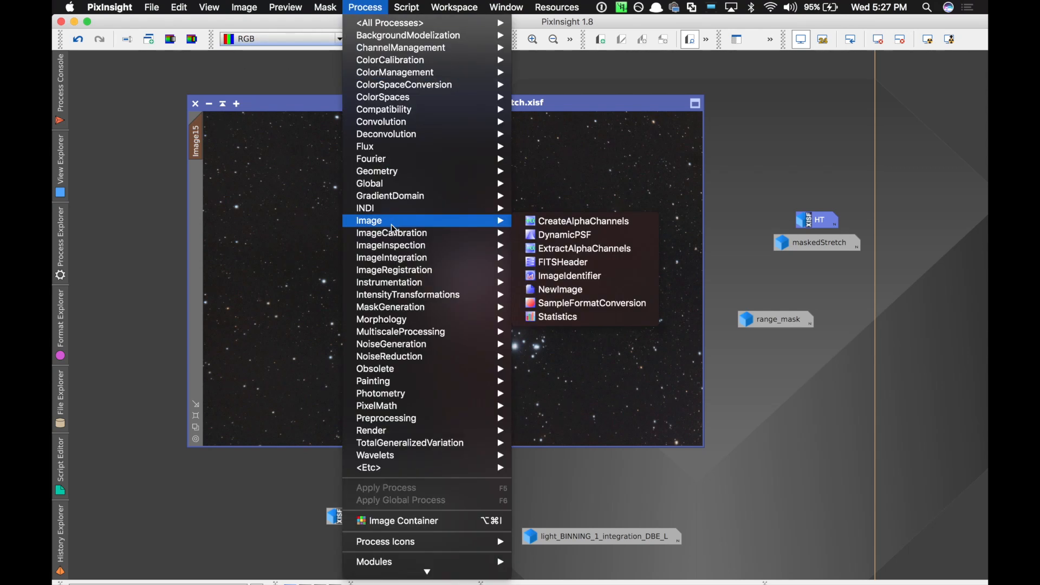
mouse_move(403, 294)
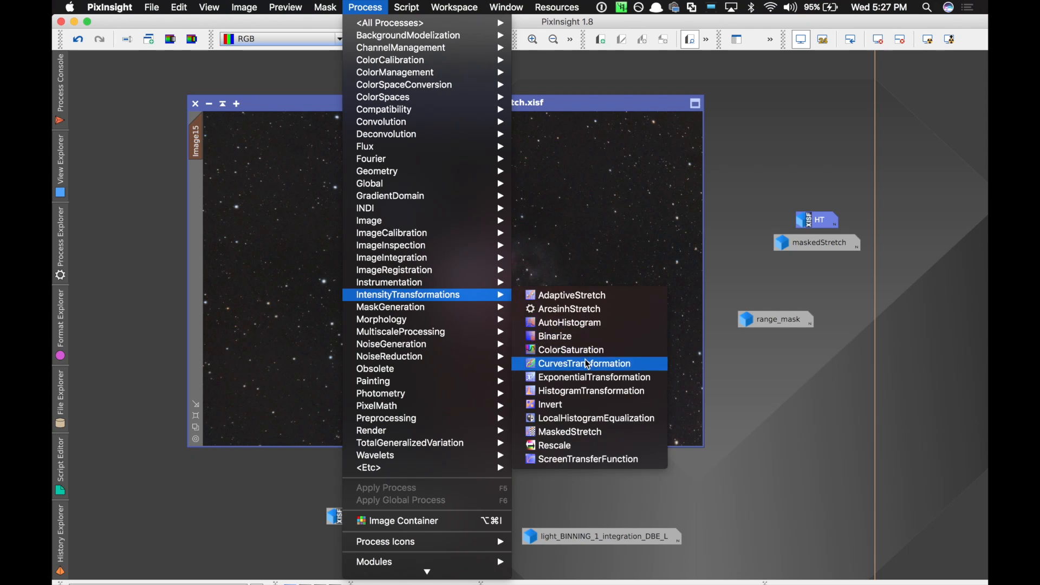
left_click(548, 363)
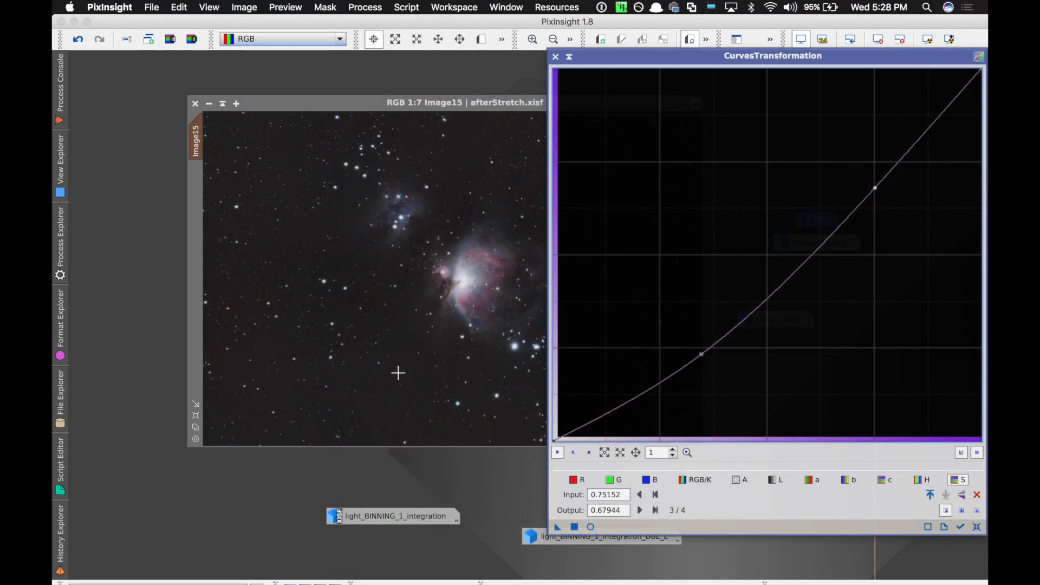
left_click(977, 526)
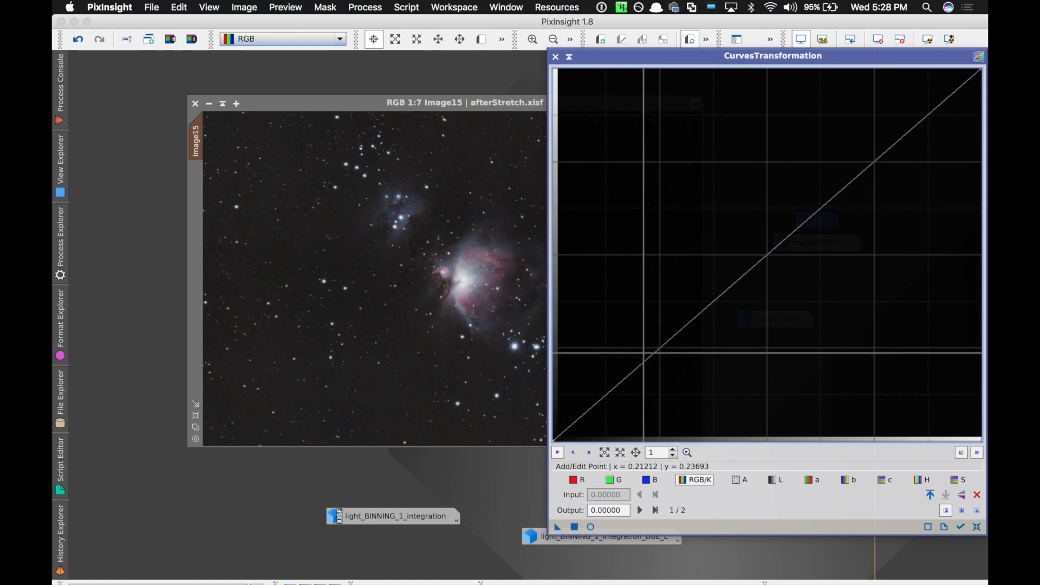
left_click(591, 527)
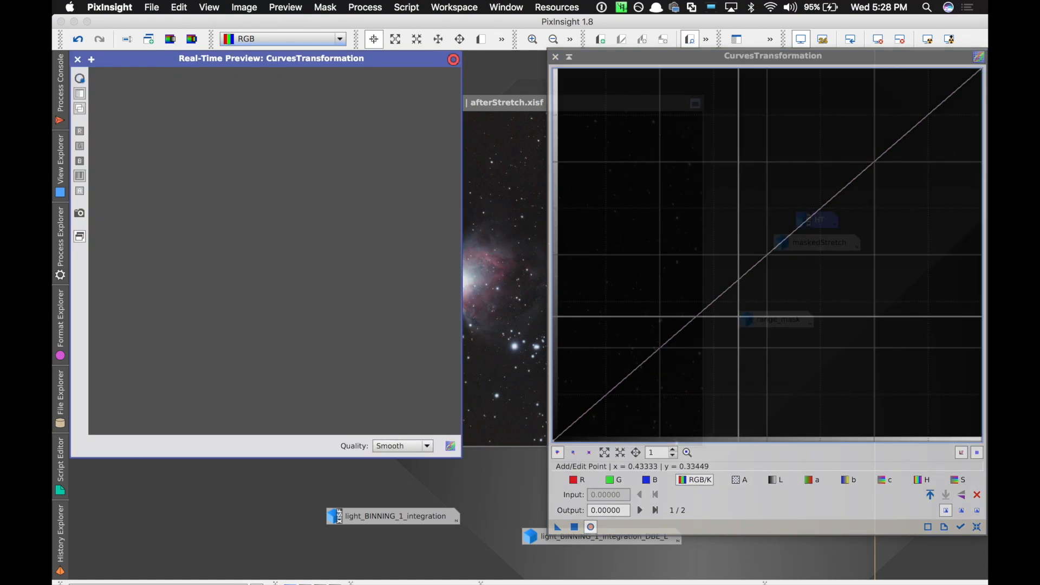
left_click(661, 352)
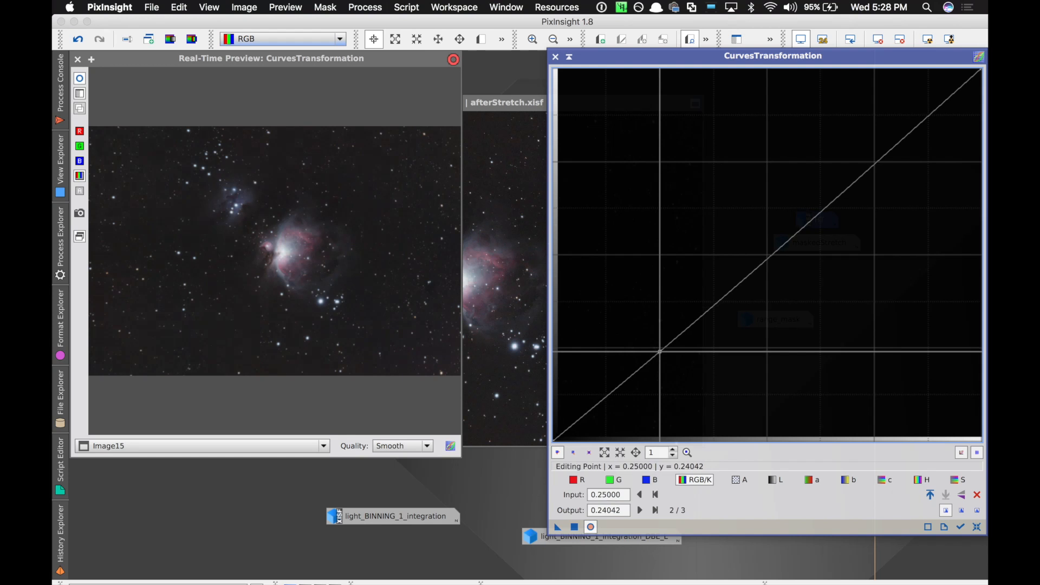
left_click_drag(661, 353, 663, 362)
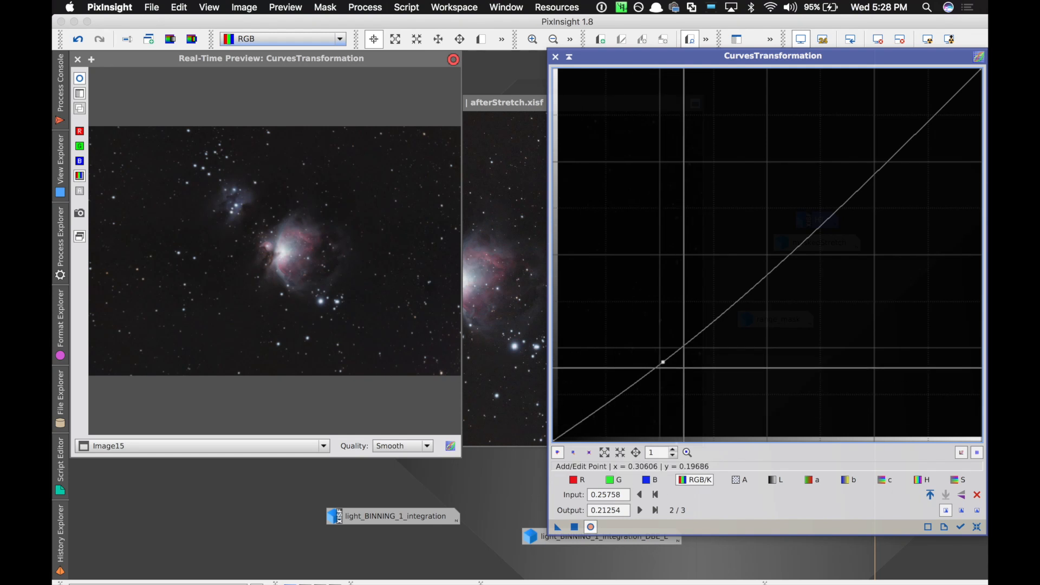
mouse_move(663, 362)
left_mouse_down()
mouse_move(670, 384)
mouse_move(660, 390)
mouse_move(658, 352)
left_mouse_up()
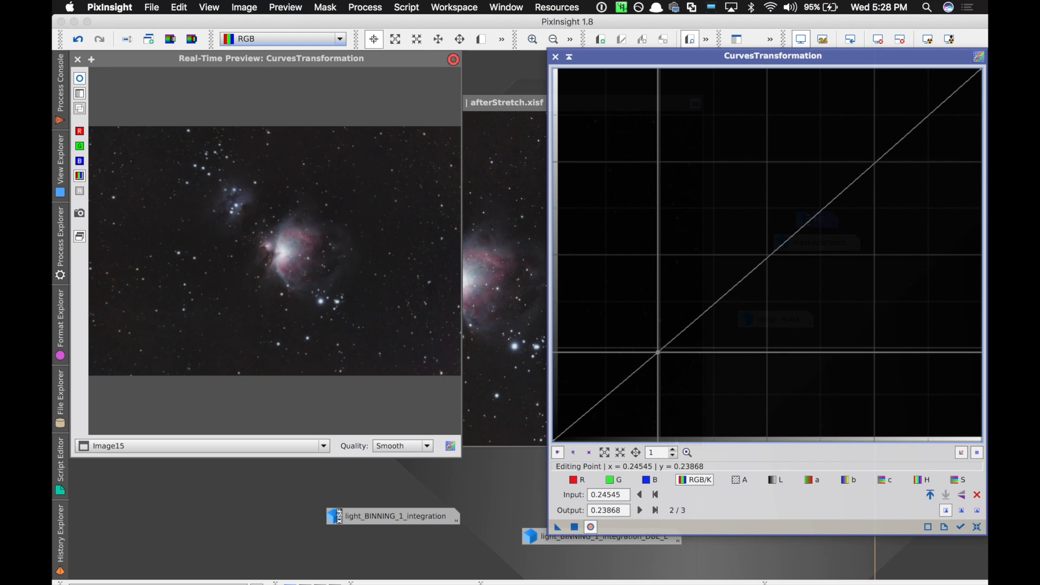
left_click_drag(658, 353, 661, 359)
left_click_drag(618, 394, 619, 399)
left_click(660, 359)
left_click_drag(660, 359, 658, 356)
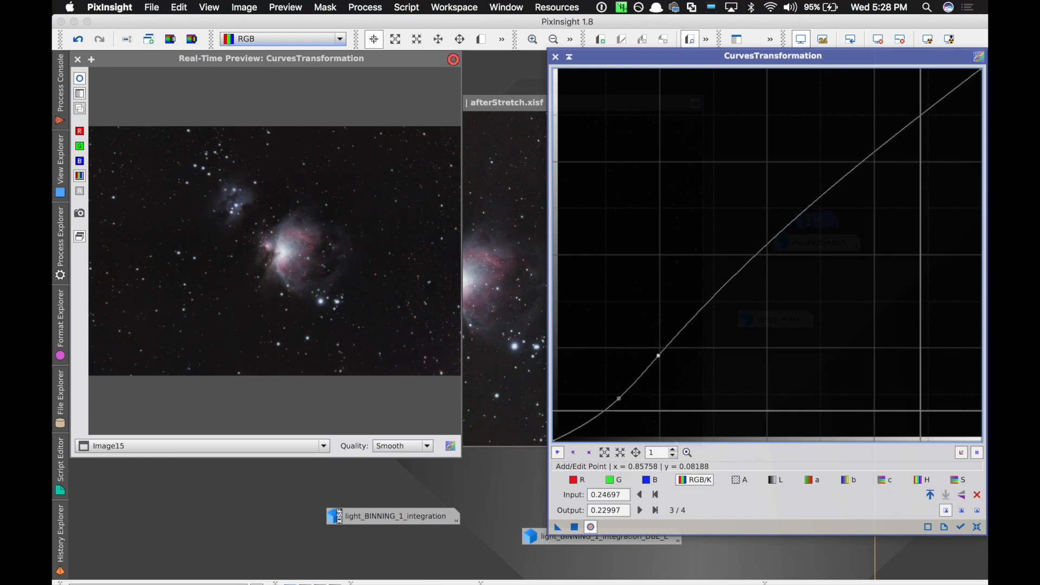
left_click(977, 495)
Step: Lower the RGB/K curve with a point at input 0.23485, output 0.19686, apply it to Image15 and close both process windows
left_click_drag(657, 345, 654, 367)
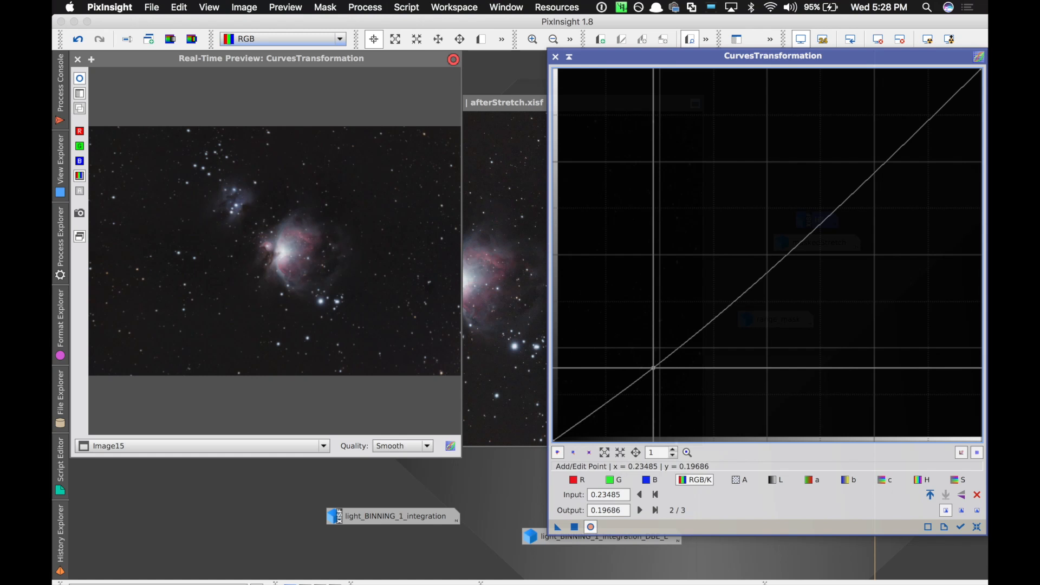
left_click(575, 528)
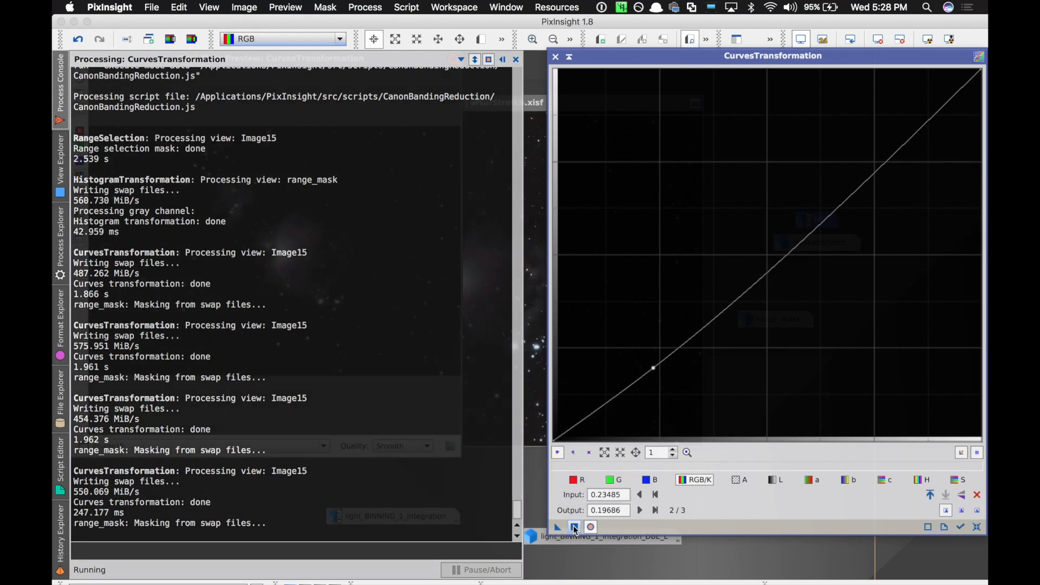
left_click(555, 56)
left_click(78, 58)
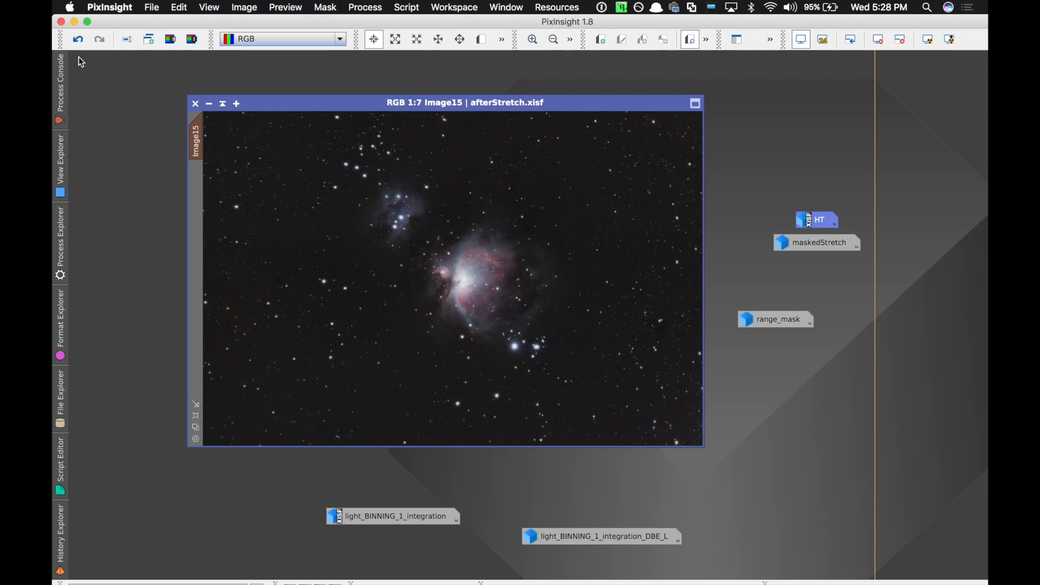
Step: Examine the nebula in Image15 up close and return to the full view
key("ctrl+plus")
key("ctrl+plus")
key("ctrl+plus")
key("ctrl+plus")
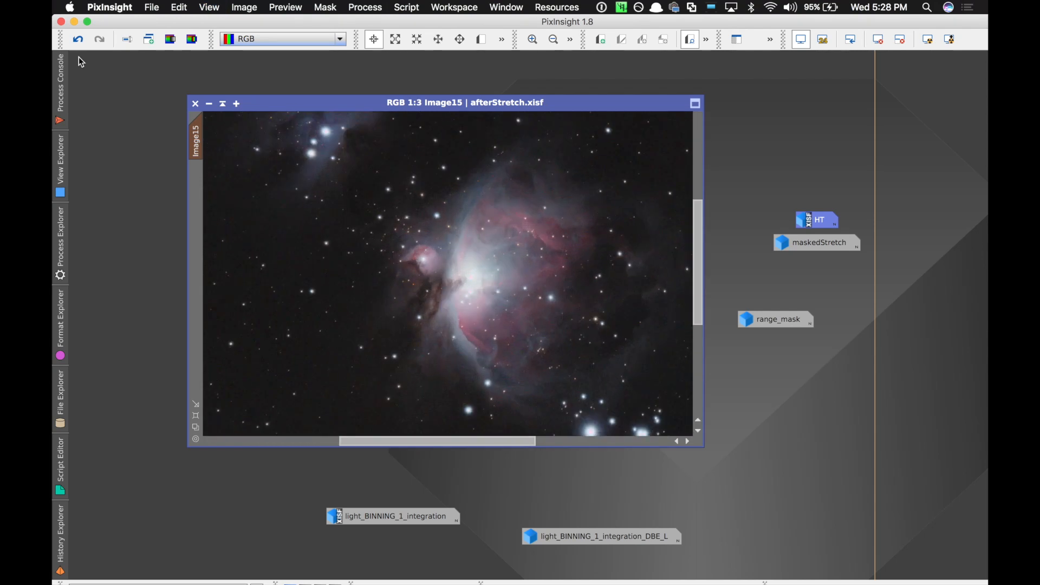
key("ctrl+minus")
key("ctrl+minus")
key("ctrl+minus")
key("ctrl+minus")
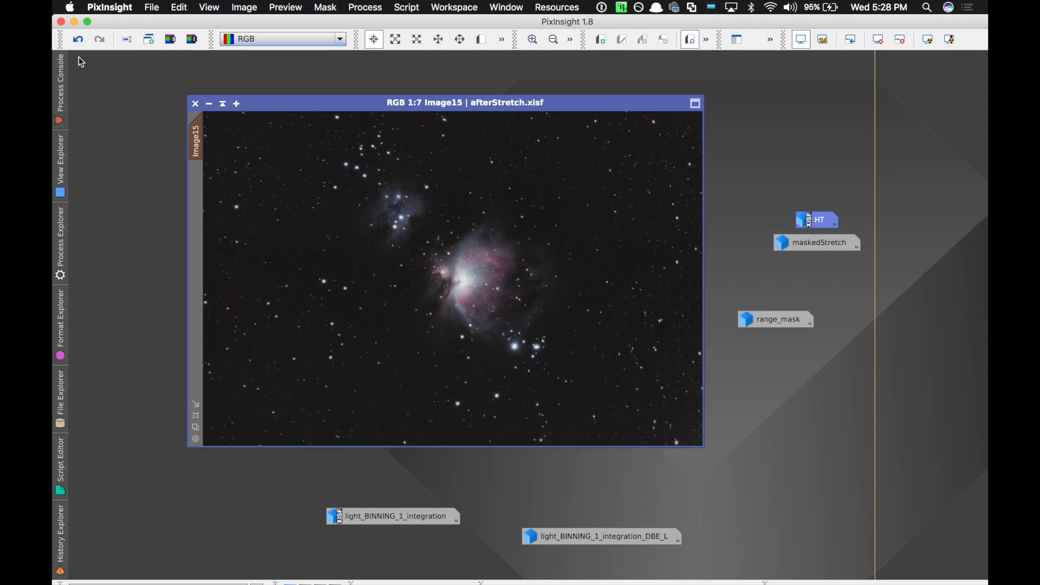
Step: Save Image15 as a new XISF file named afterStretch_Curves.xisf in the PixInsight-Process folder, accepting the default format options
left_click(150, 9)
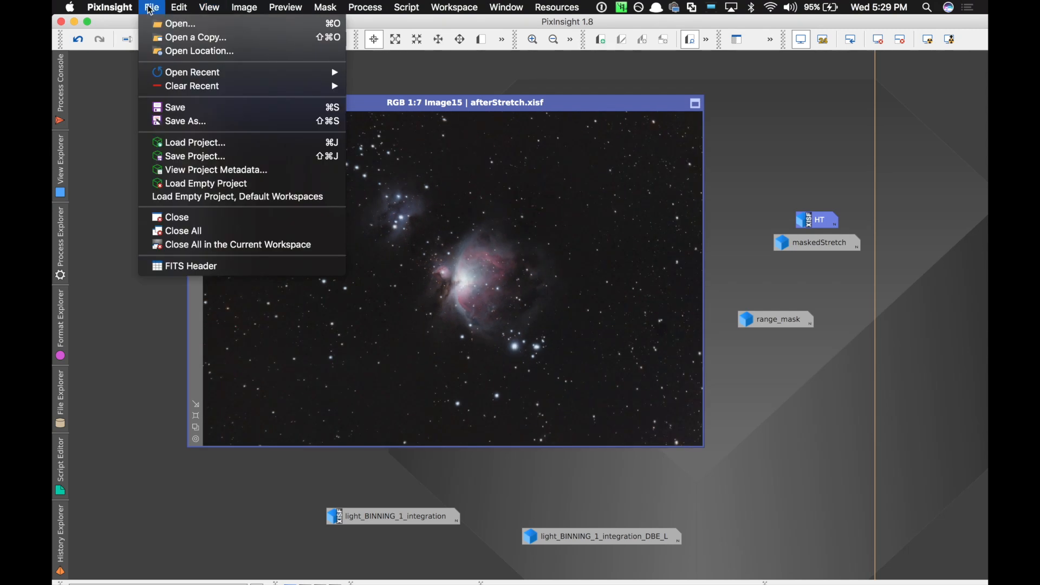
left_click(181, 120)
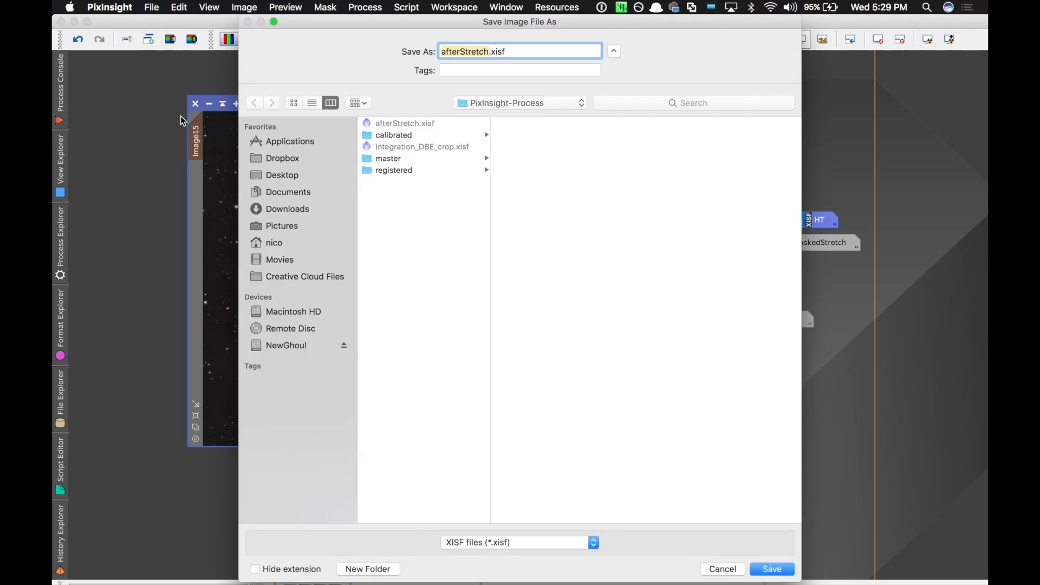
key("Right")
type("_Curves")
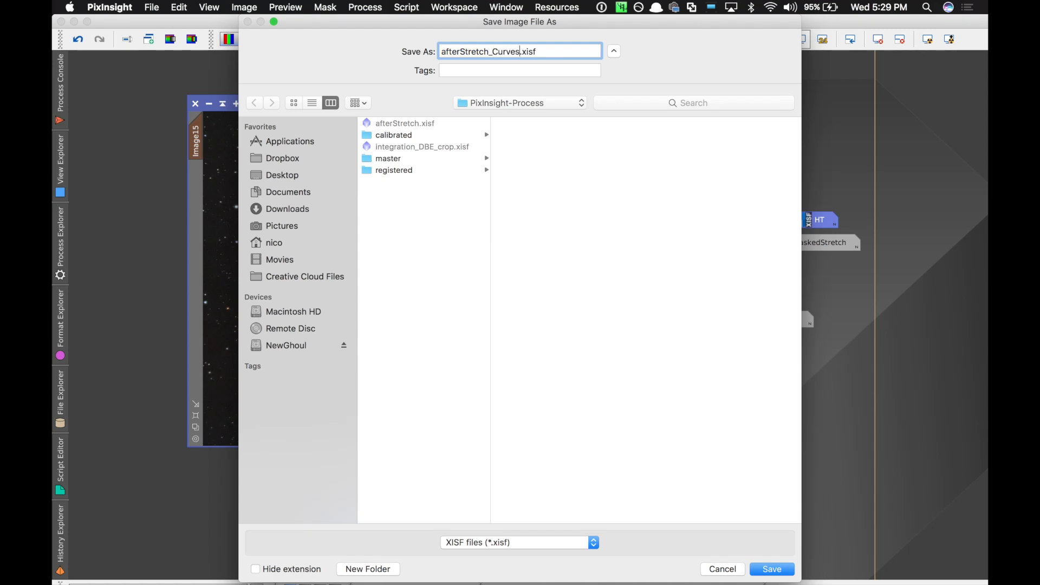
key("Return")
key("Return")
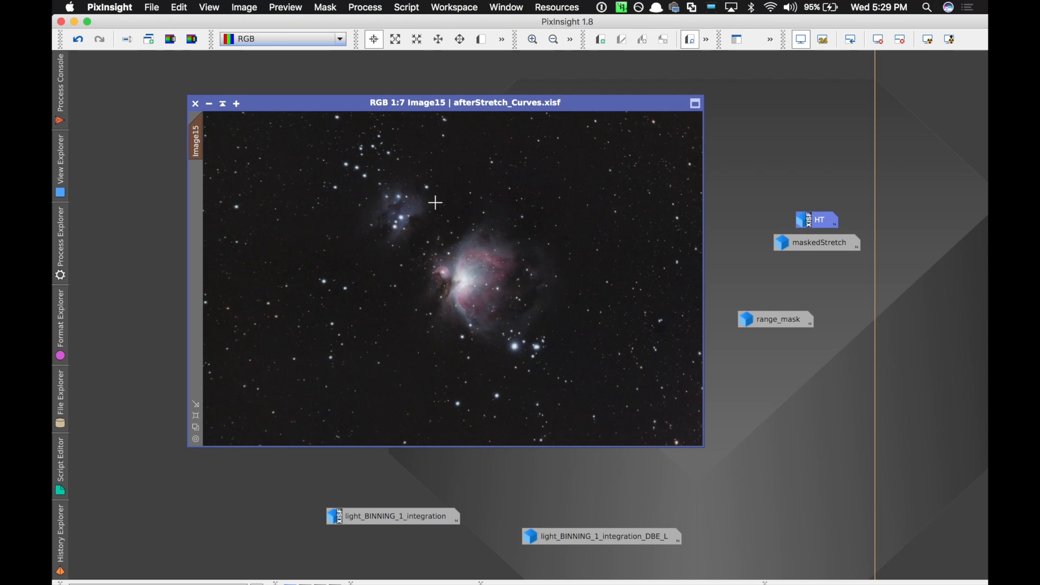
Step: Turn off the inversion of Image15's mask and close the range_mask image, discarding its unsaved data
left_click(325, 7)
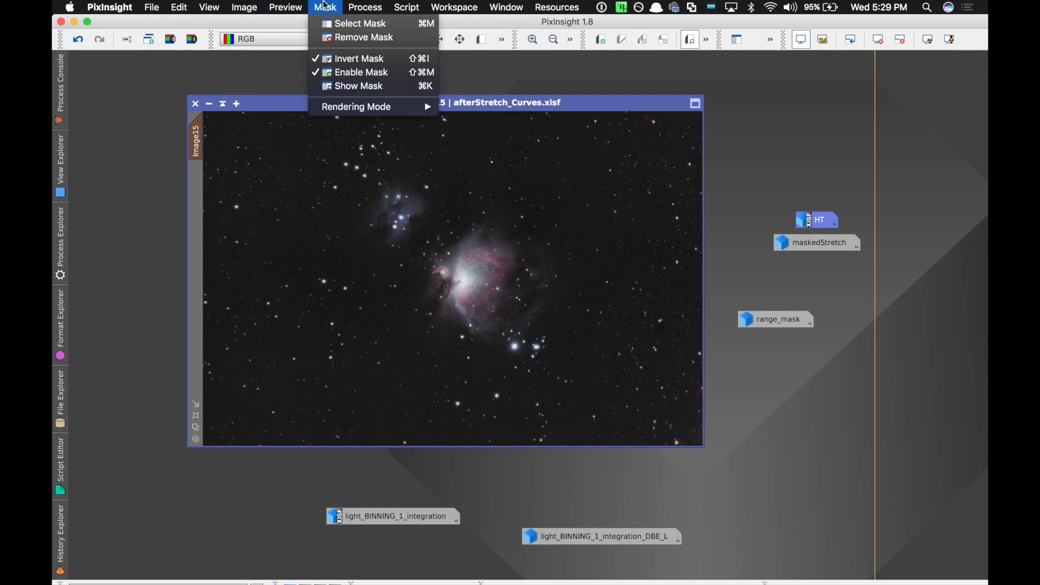
left_click(333, 59)
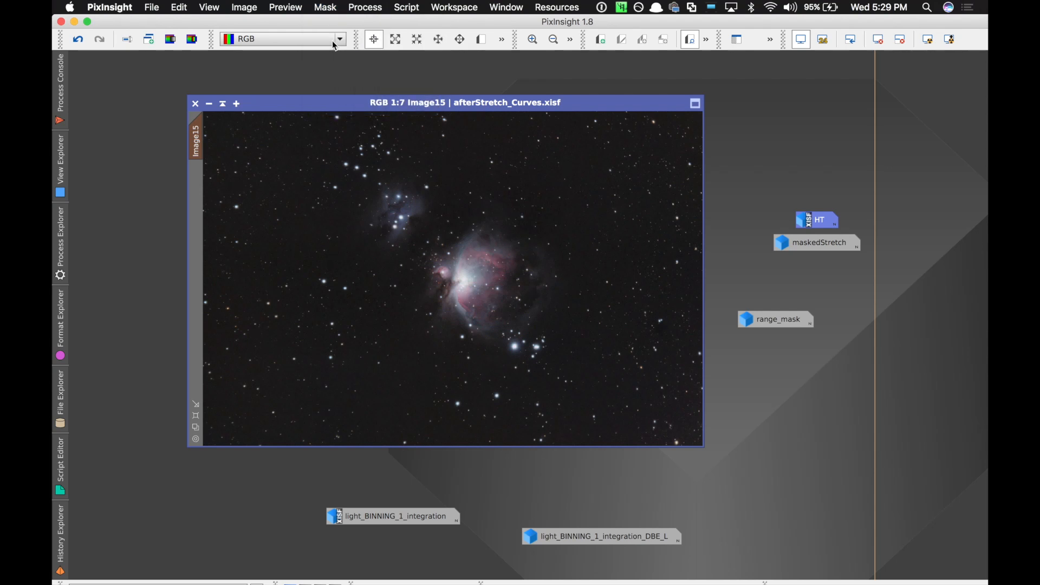
left_click(329, 8)
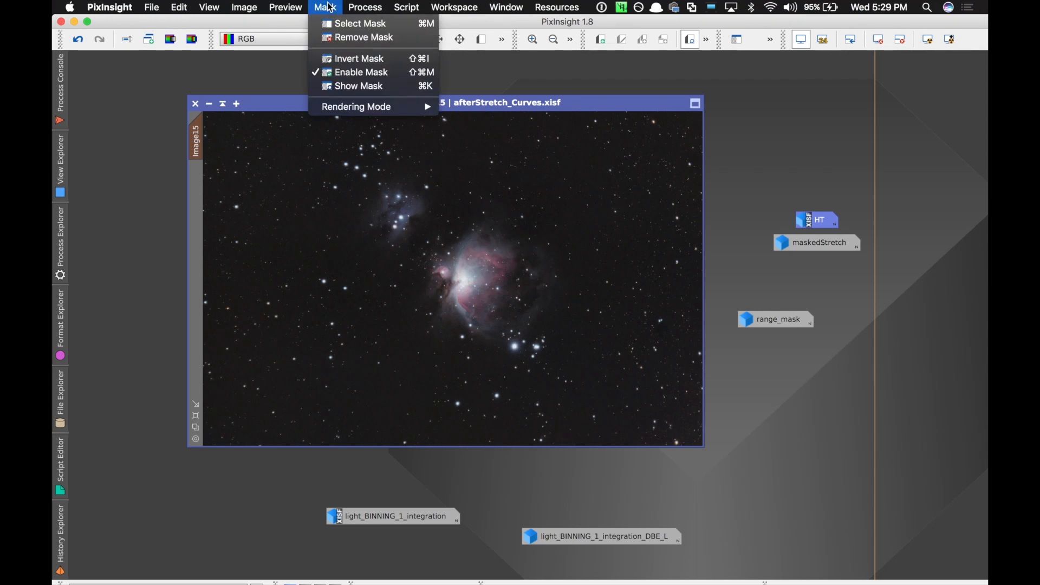
left_click(328, 5)
double_click(793, 325)
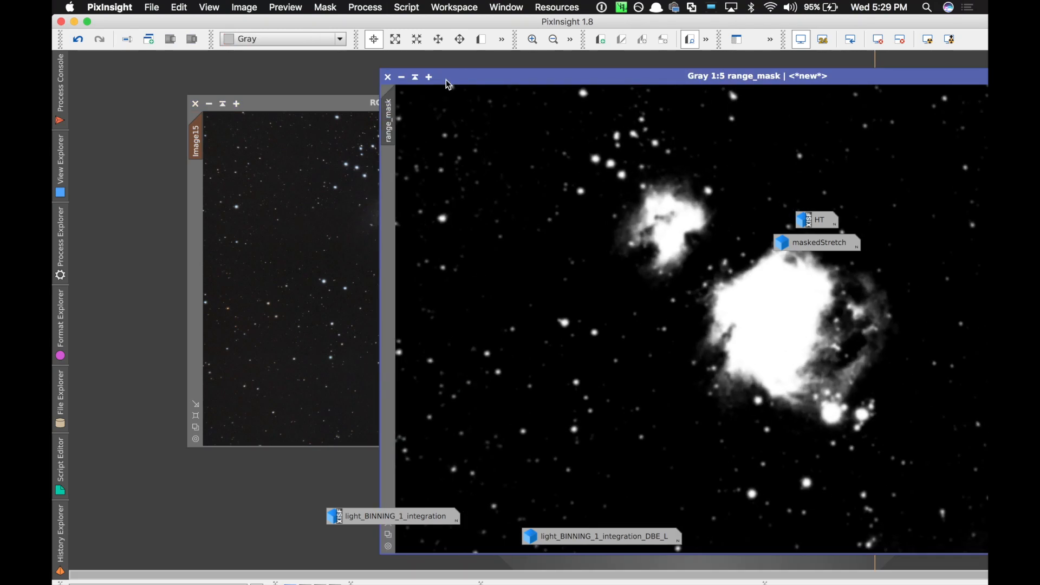
left_click(388, 77)
left_click(548, 333)
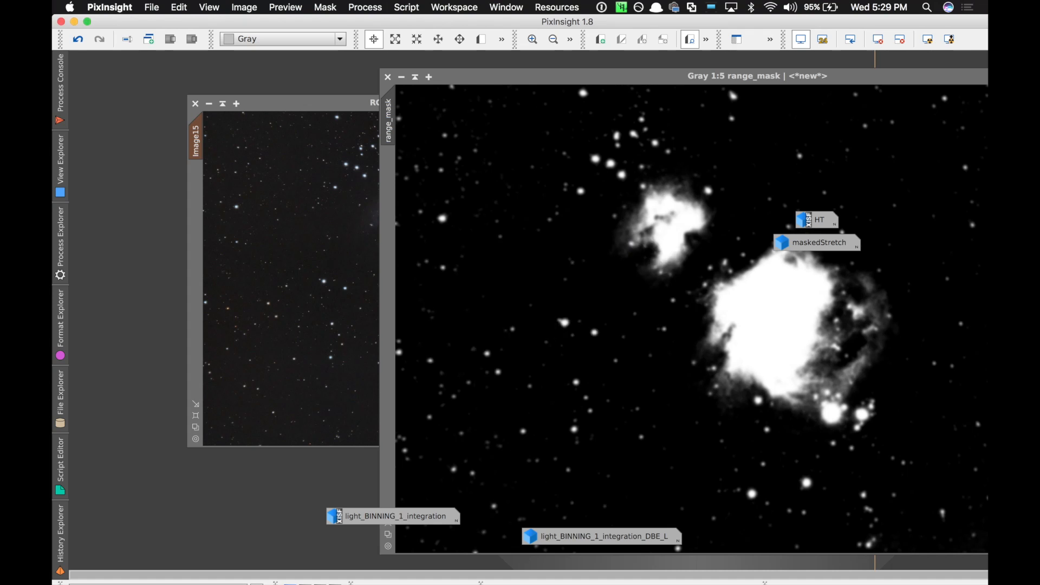
left_click(388, 77)
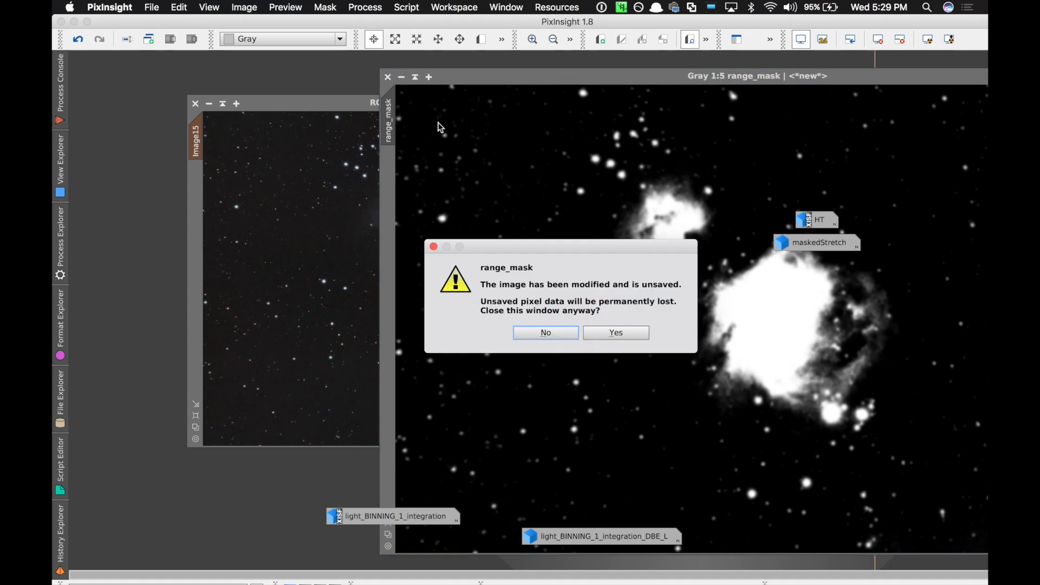
left_click(617, 334)
left_click(615, 331)
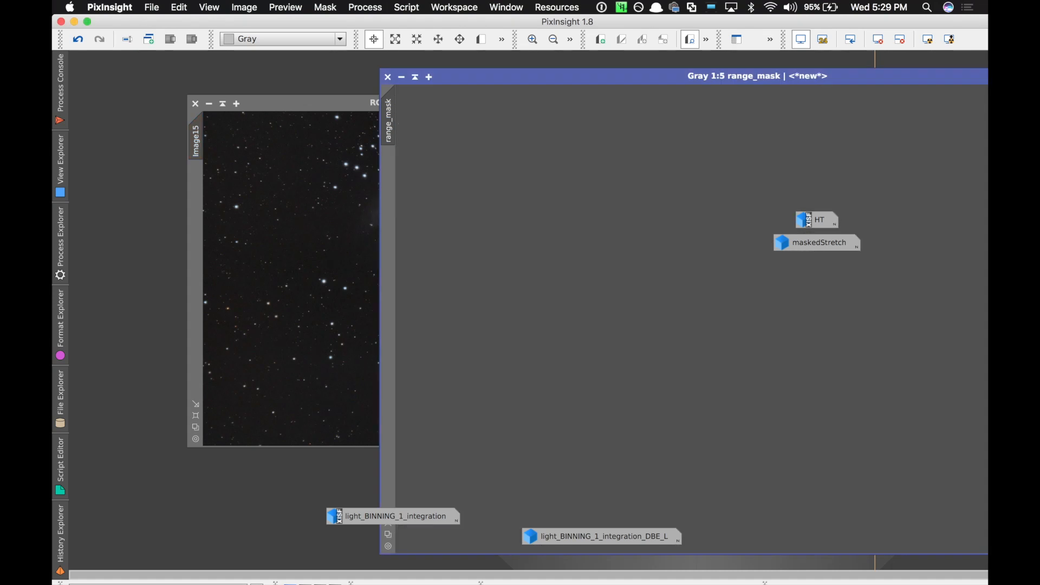
Step: Open RangeSelection with a real-time preview of Image15 and set fuzziness to 0.07 and smoothness to 92.5
left_click(382, 6)
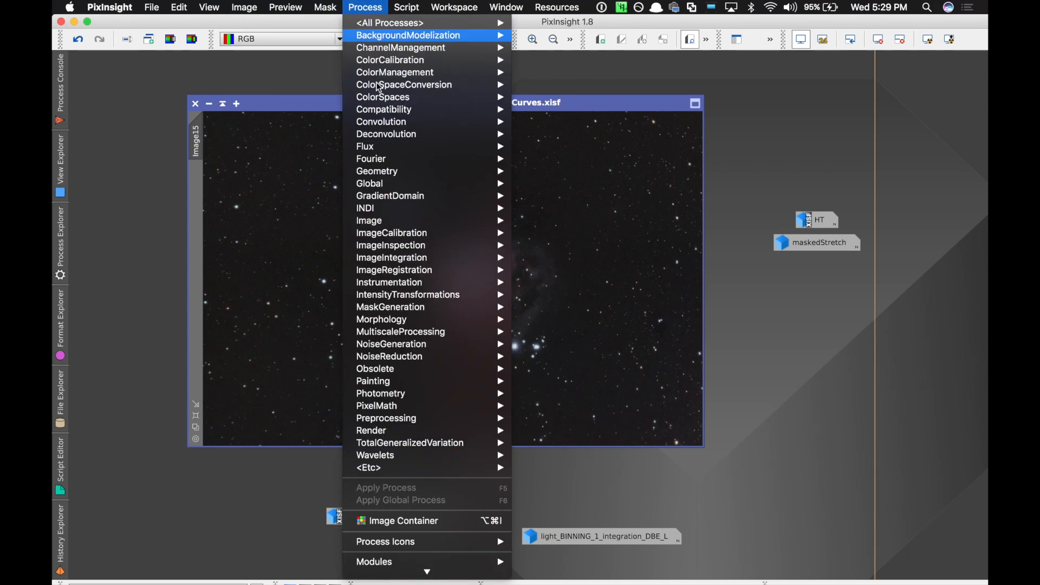
mouse_move(438, 335)
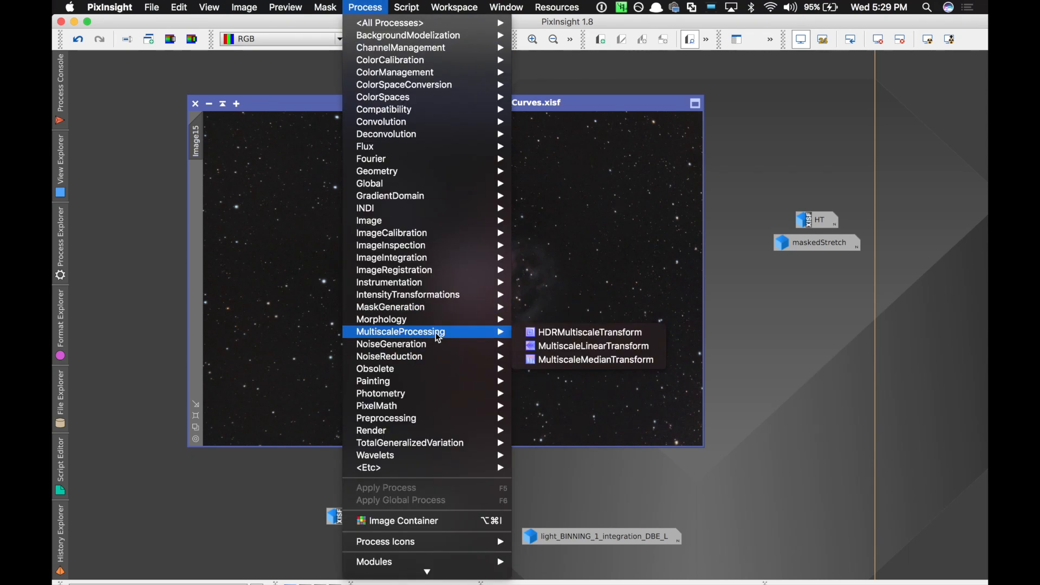
mouse_move(440, 313)
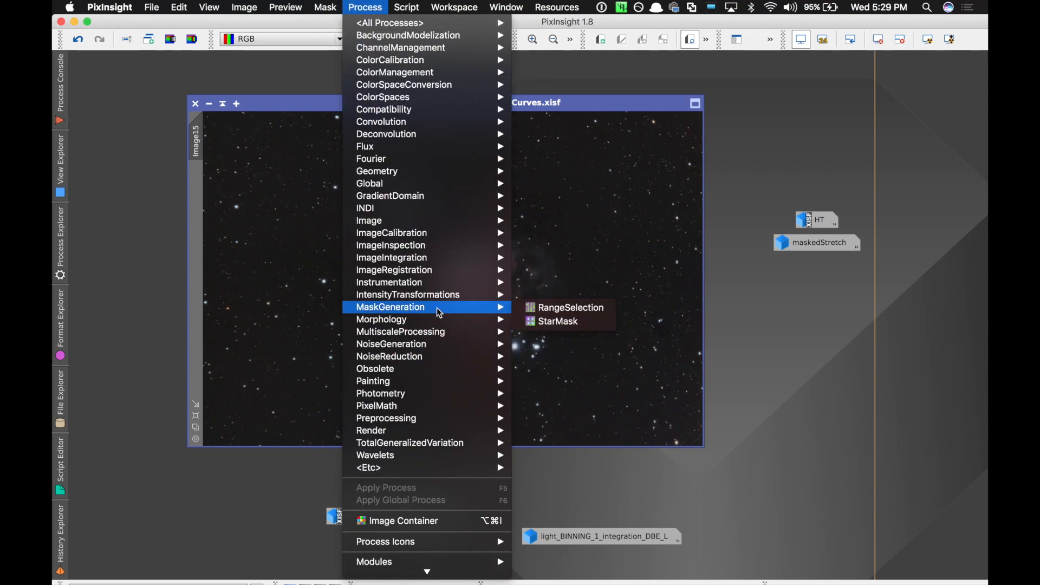
left_click(538, 309)
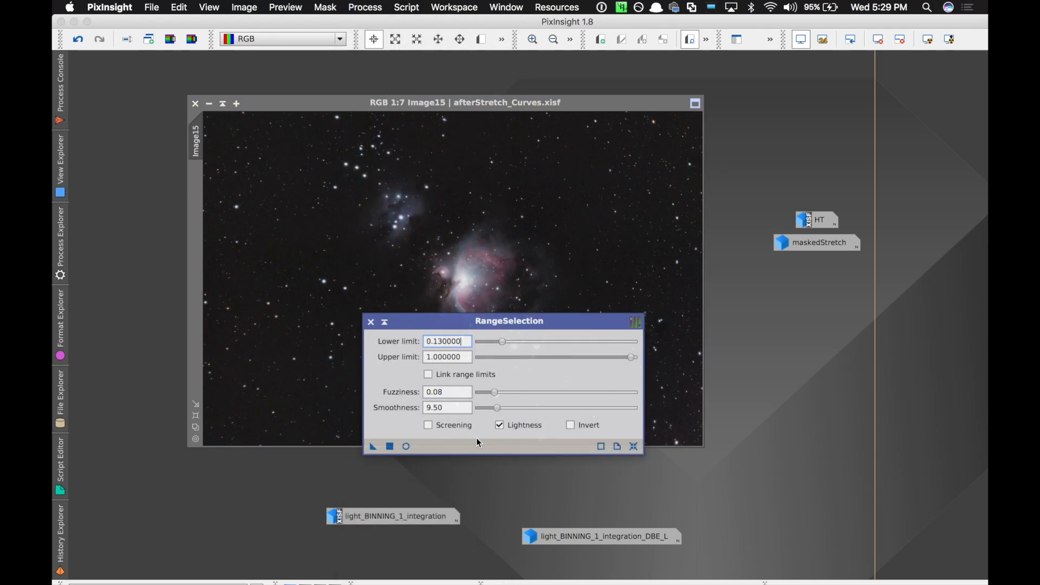
left_click(407, 447)
left_click_drag(502, 413, 575, 412)
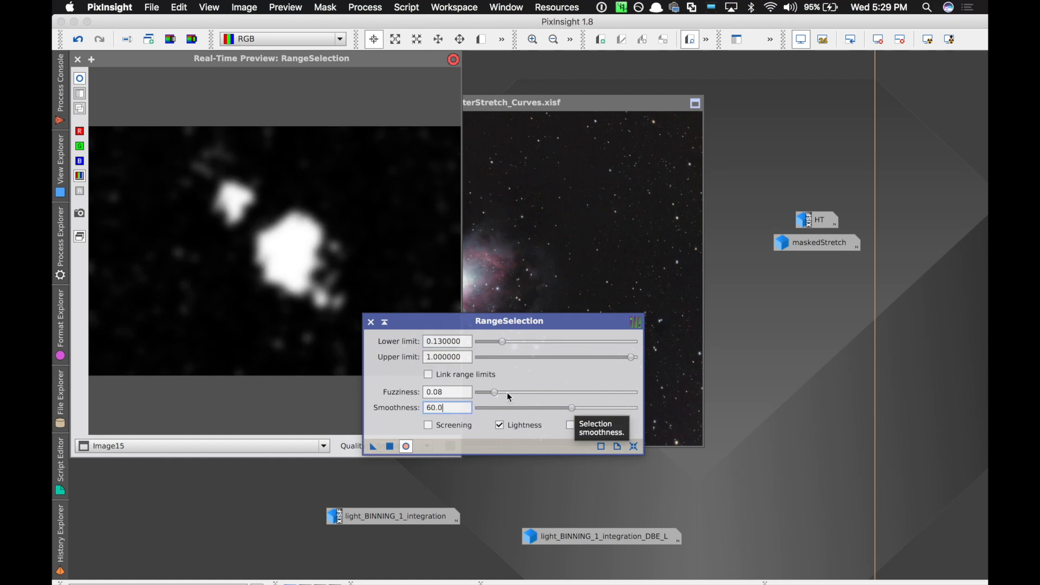
left_click_drag(495, 392, 495, 392)
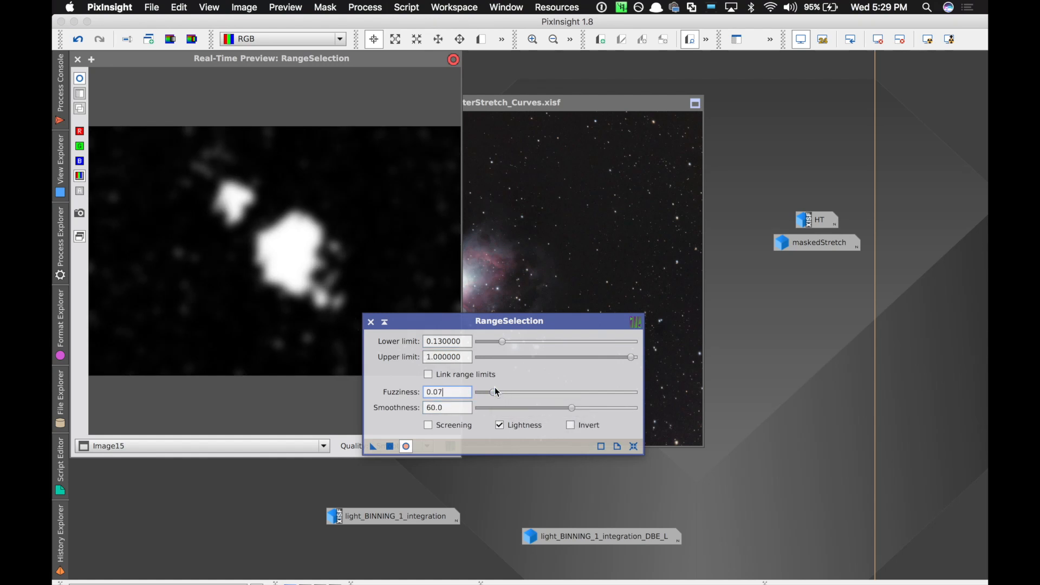
left_click_drag(573, 408, 611, 412)
left_click_drag(611, 415, 624, 418)
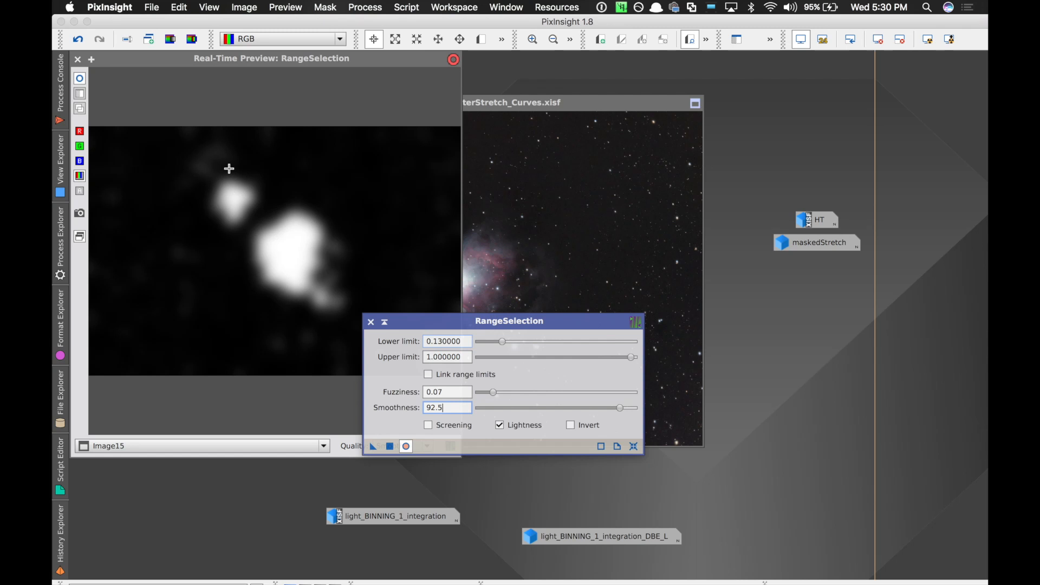
Step: Set the range selection's lower limit to 0.15, generate the mask, and close the process and preview windows
mouse_move(502, 342)
left_mouse_down()
mouse_move(513, 345)
mouse_move(505, 342)
left_mouse_up()
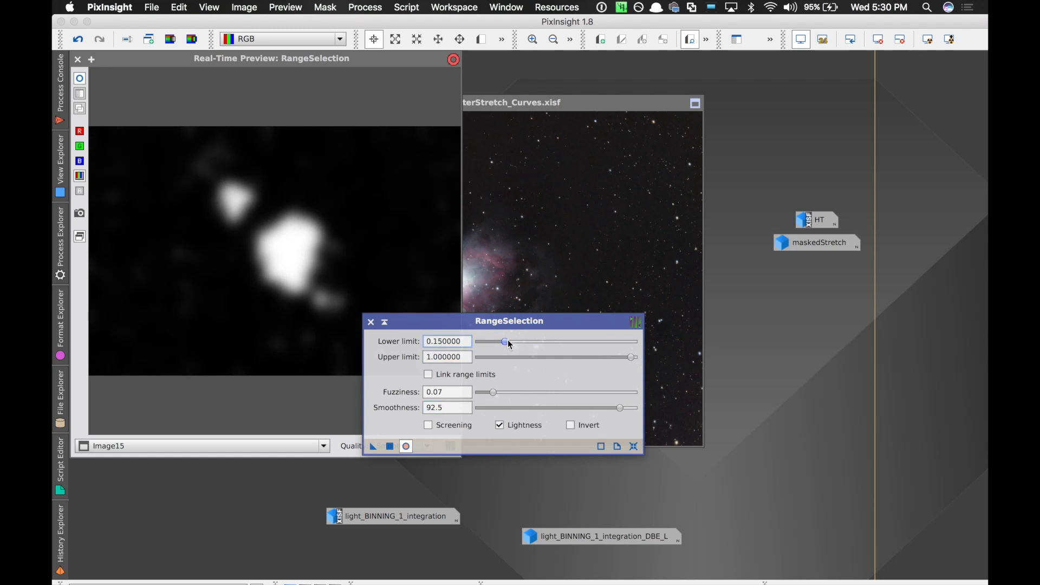
left_click(391, 447)
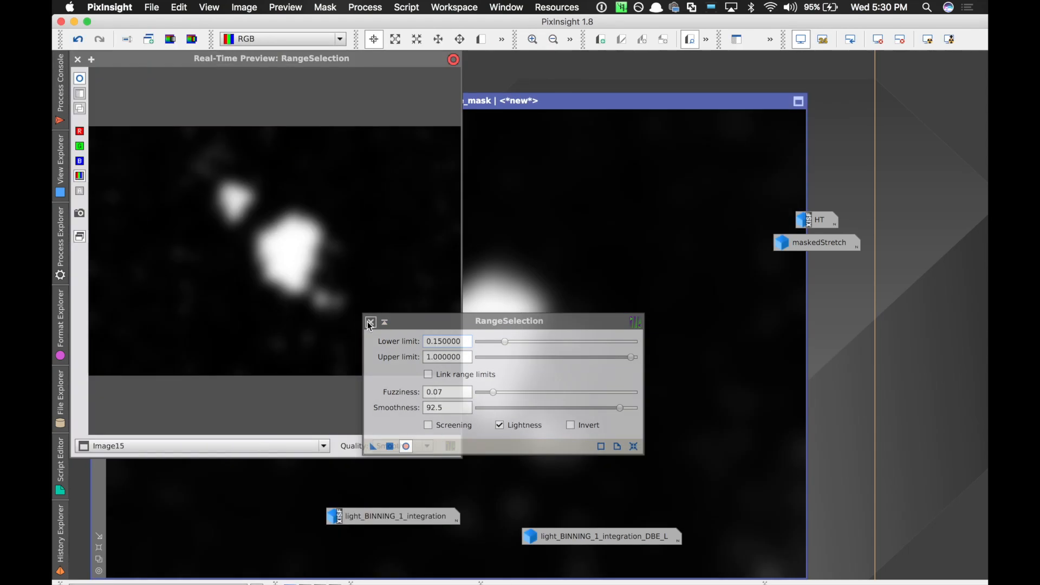
left_click(371, 322)
left_click(78, 58)
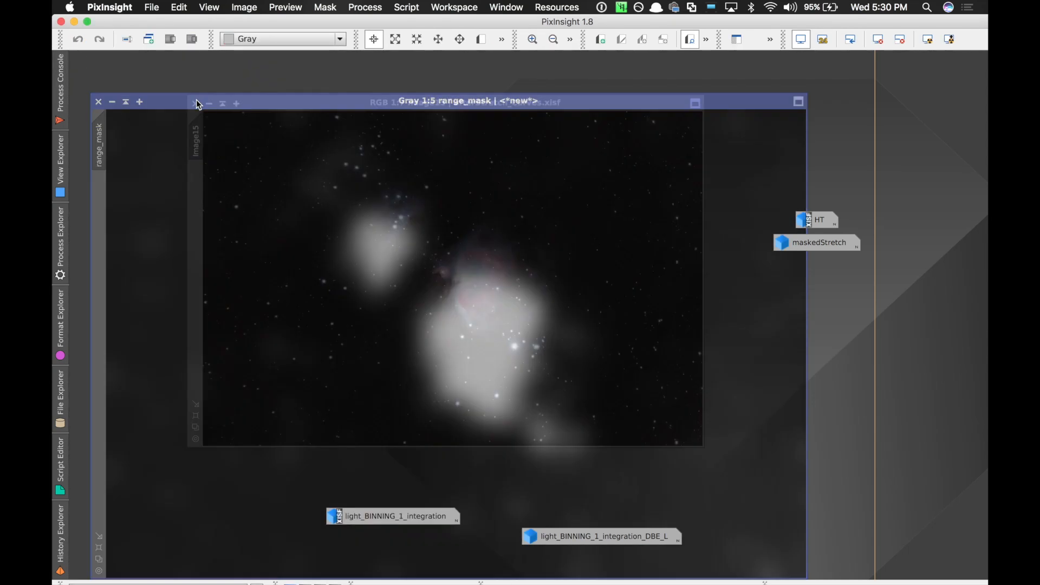
Step: Assign range_mask as the mask of Image15, then minimize the mask image and park it beside the main image
left_click_drag(196, 100, 413, 103)
left_click_drag(314, 135, 193, 177)
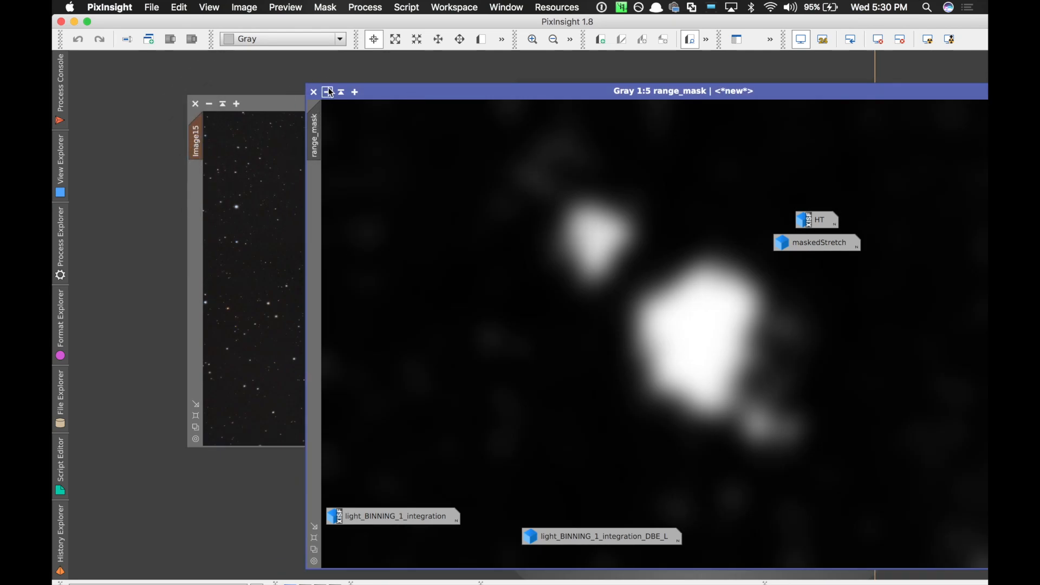
left_click(327, 92)
left_click_drag(716, 333, 873, 330)
Step: Show the mask overlay on Image15 to check the protected areas, then hide it again
left_click(327, 8)
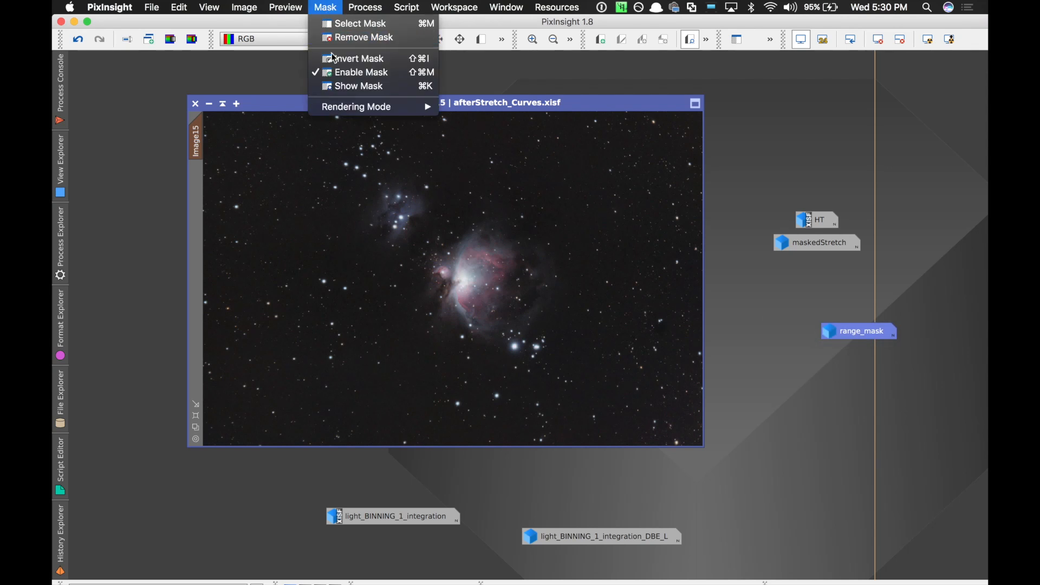
left_click(343, 87)
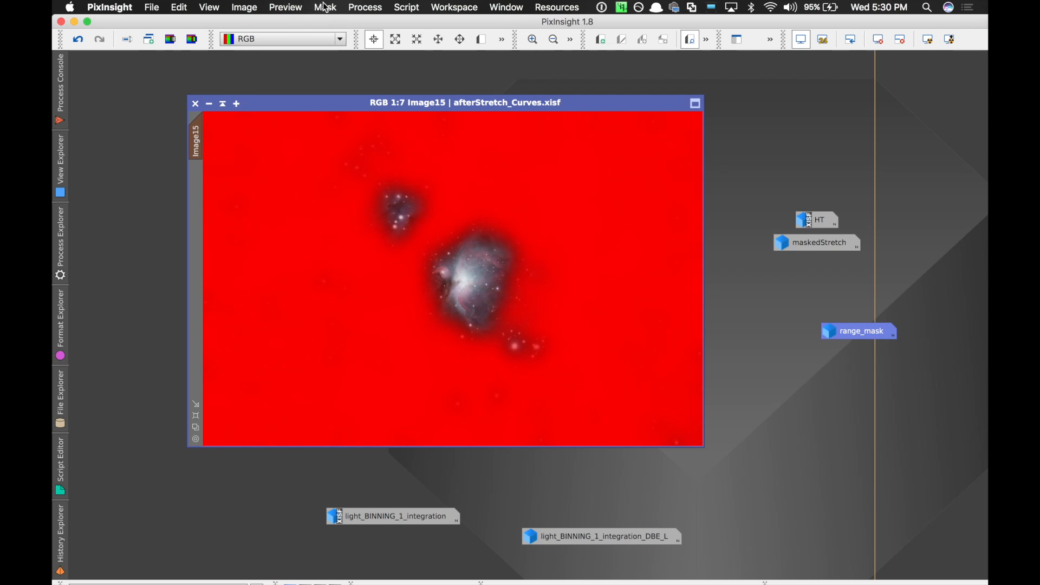
left_click(324, 7)
left_click(348, 87)
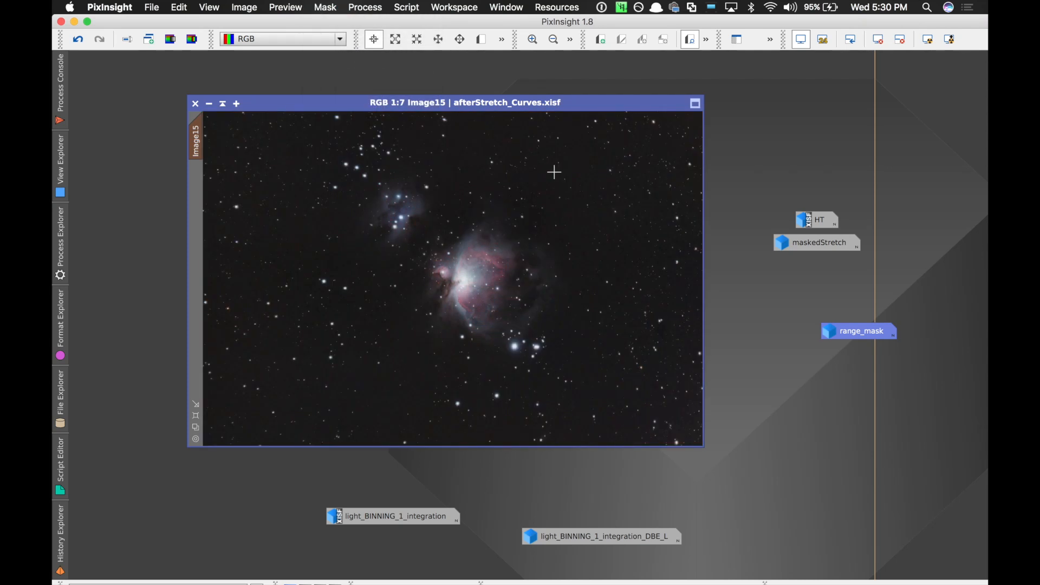
Step: Open LocalHistogramEqualization and set kernel radius to 130, contrast limit to 1.5 and amount to 1.000
left_click(380, 6)
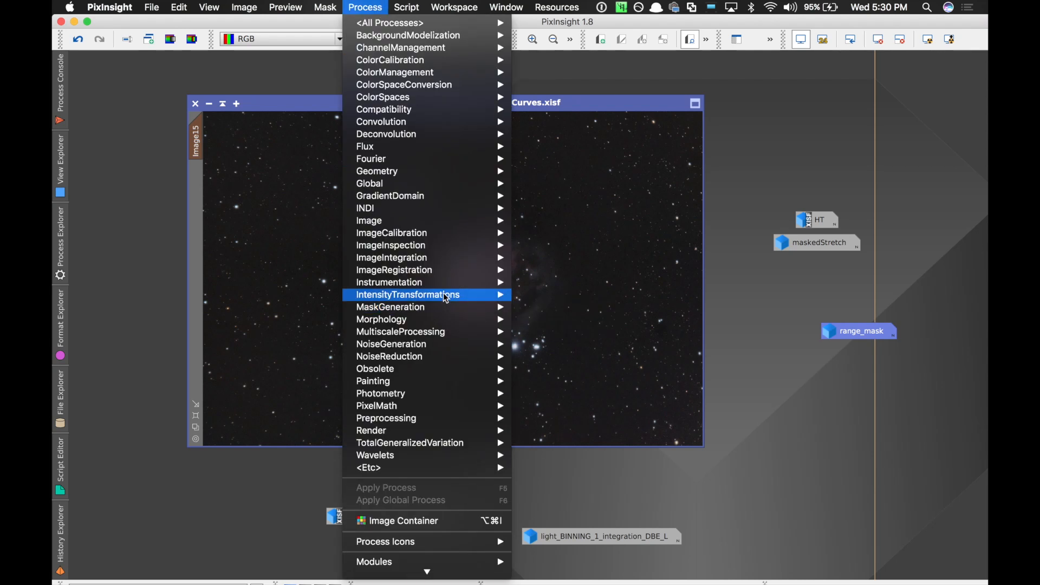
mouse_move(446, 296)
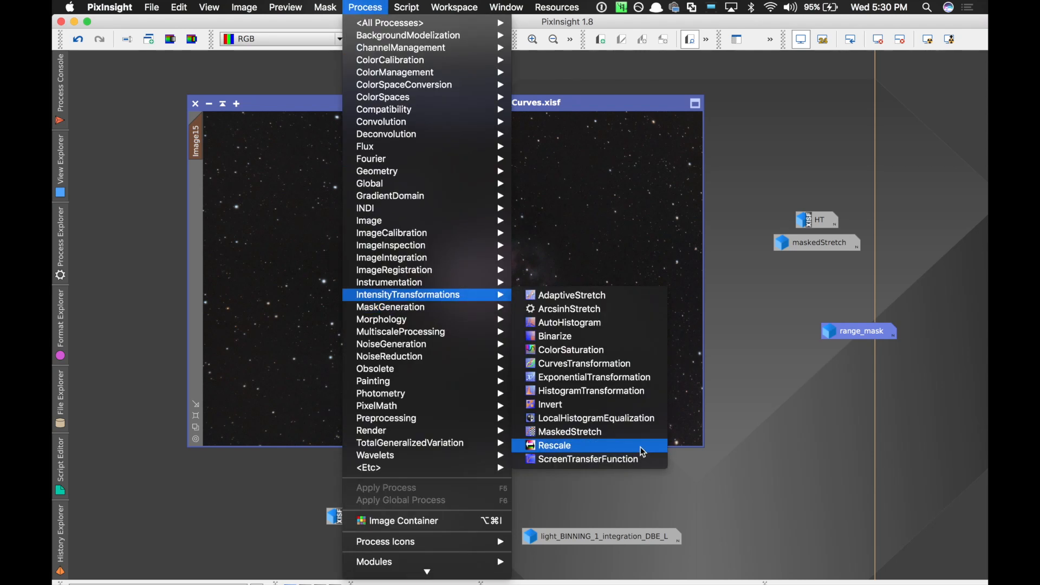
left_click(645, 425)
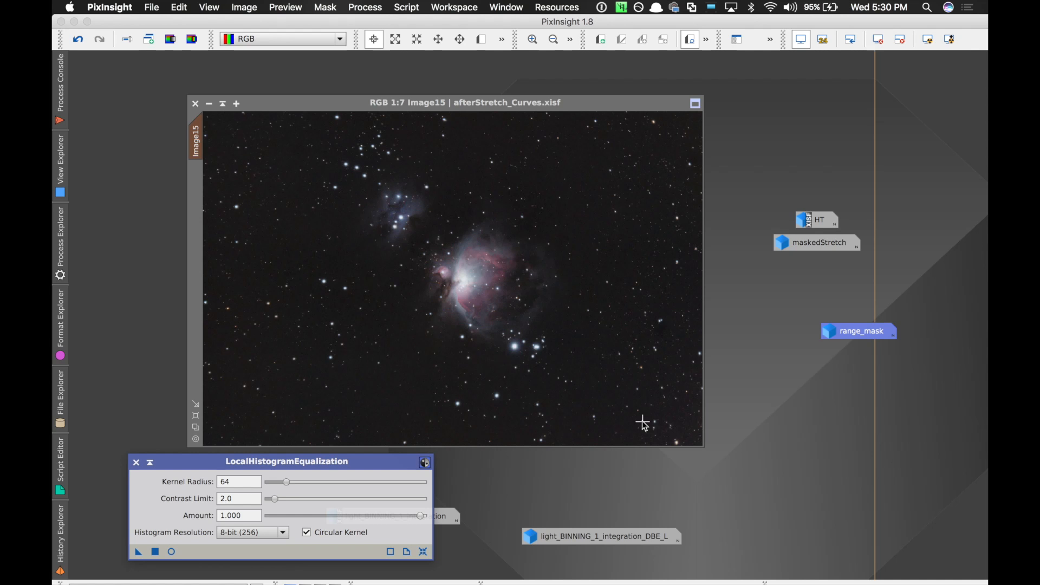
left_click_drag(346, 464, 815, 352)
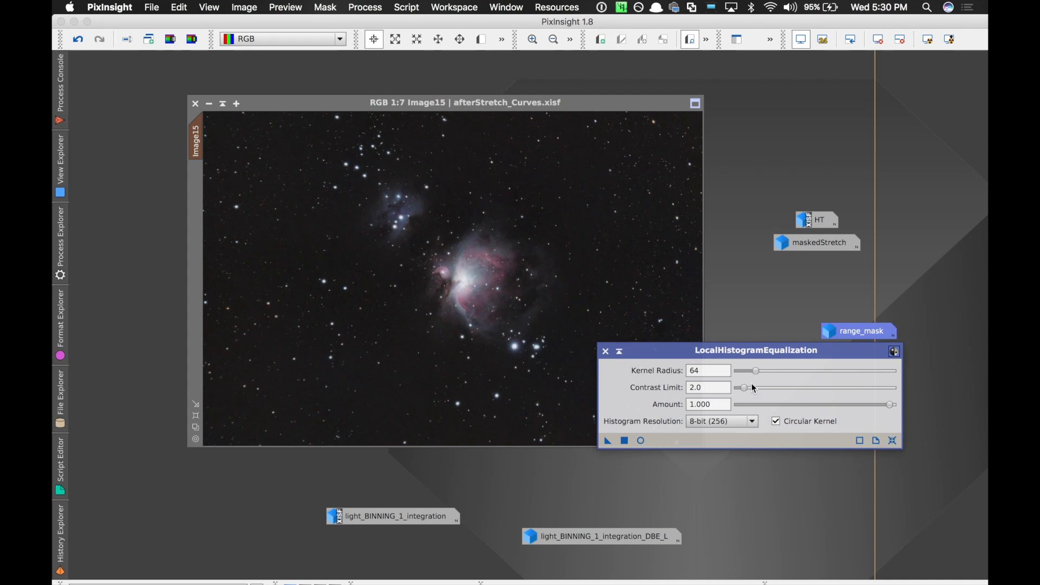
left_click_drag(757, 371, 747, 394)
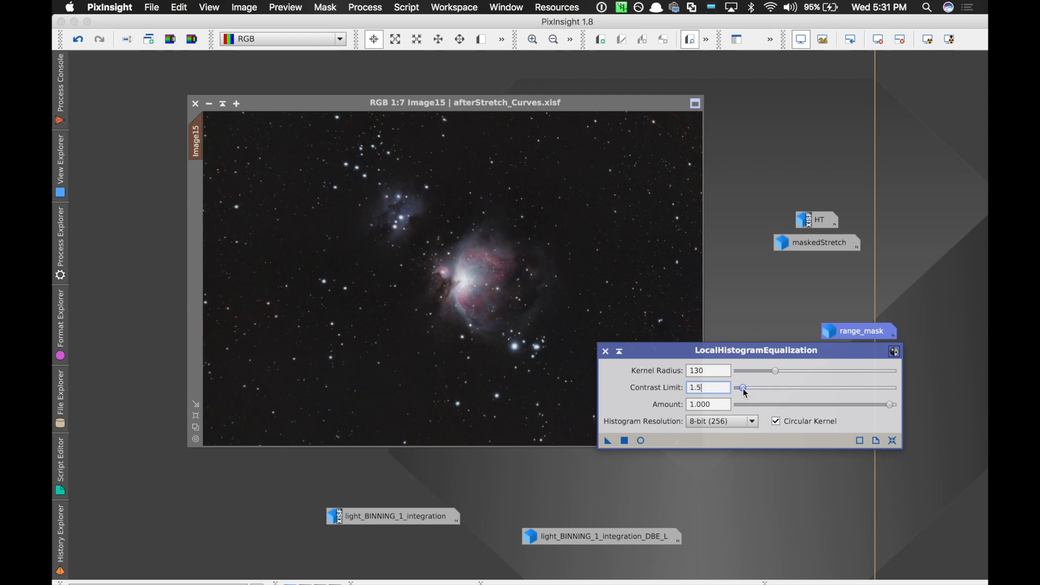
left_click_drag(746, 392, 745, 392)
left_click_drag(741, 389, 747, 392)
mouse_move(892, 405)
left_mouse_down()
mouse_move(820, 405)
mouse_move(902, 414)
left_mouse_up()
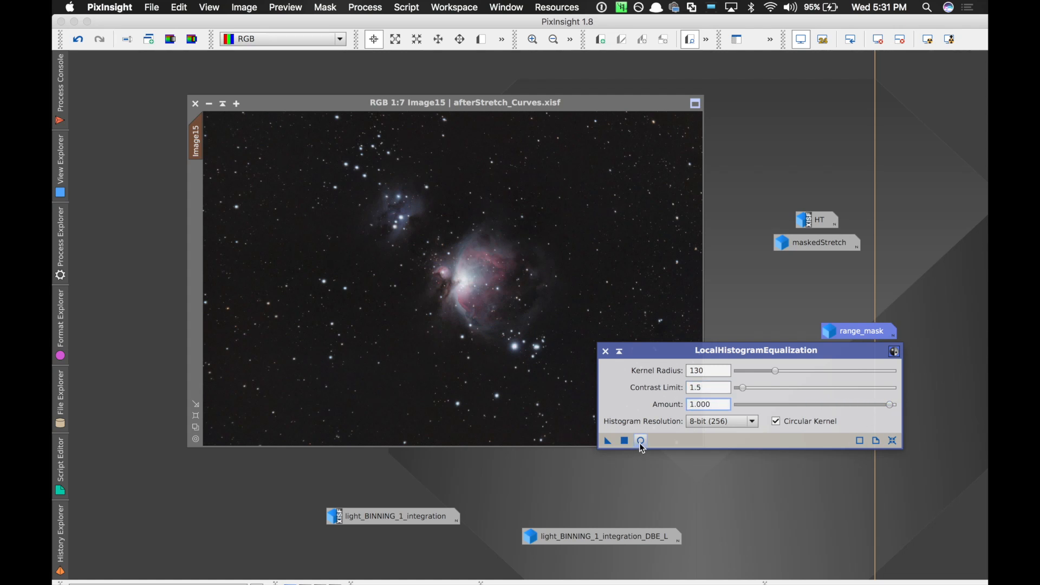
Step: Create a preview around the main nebula in Image15 and show it in the real-time preview of LocalHistogramEqualization
left_click(482, 39)
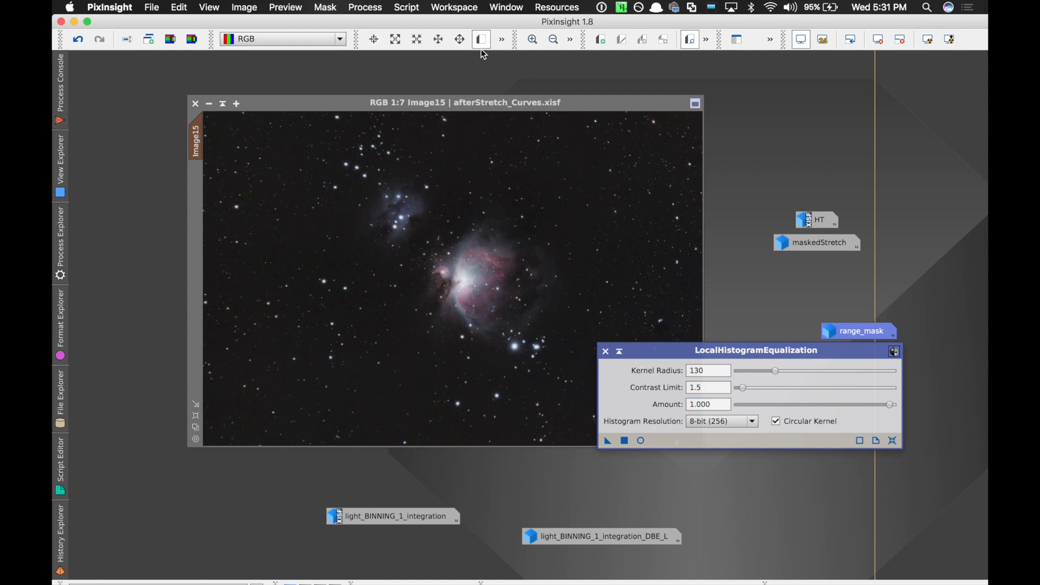
left_click_drag(426, 225, 529, 335)
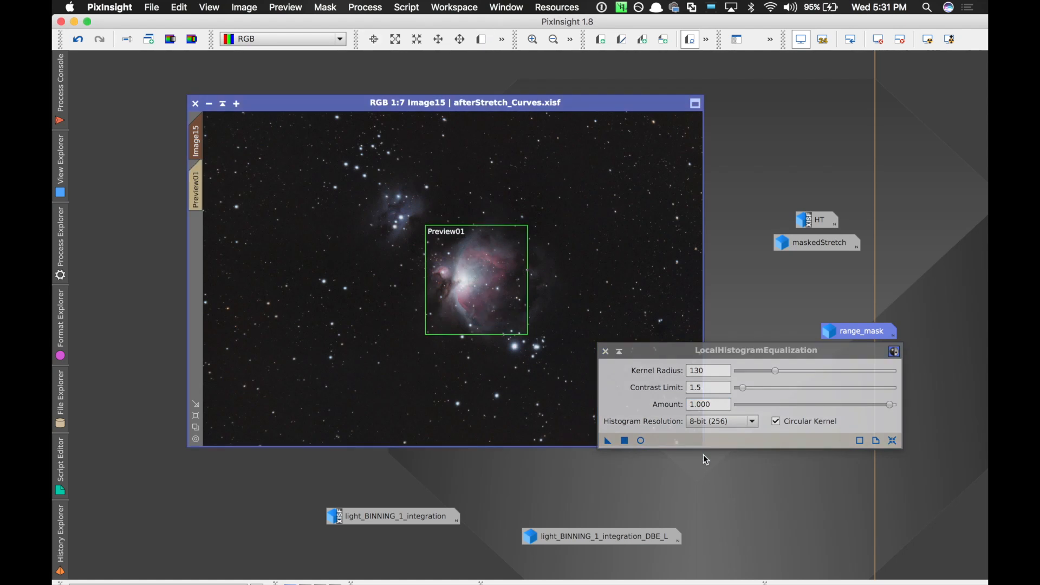
left_click(643, 442)
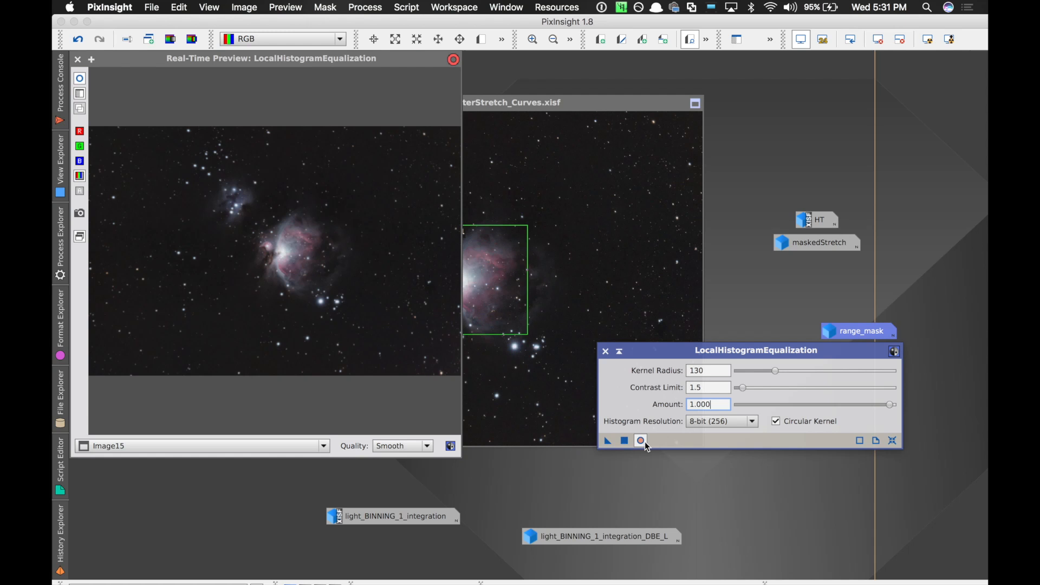
left_click(145, 447)
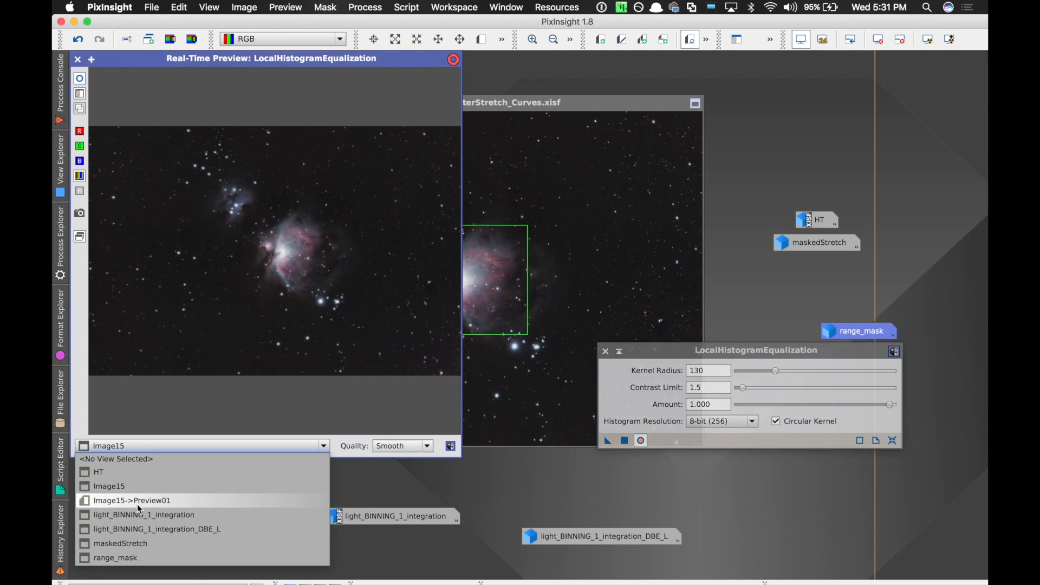
left_click(139, 497)
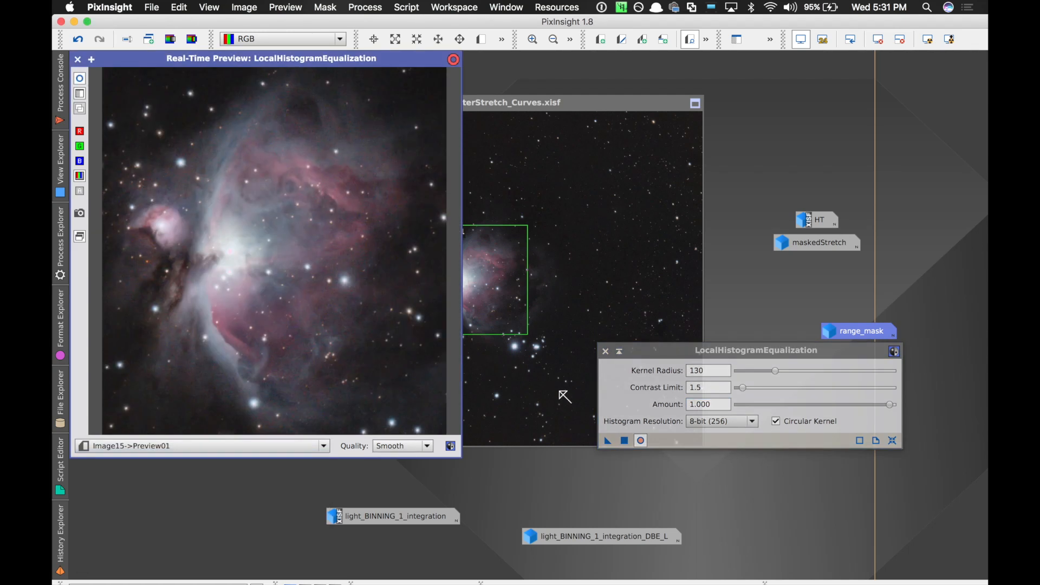
Step: Try larger and smaller kernel radii, settle on 142, set the amount to 0.760 and apply the equalization to Image15
left_click_drag(776, 374, 802, 374)
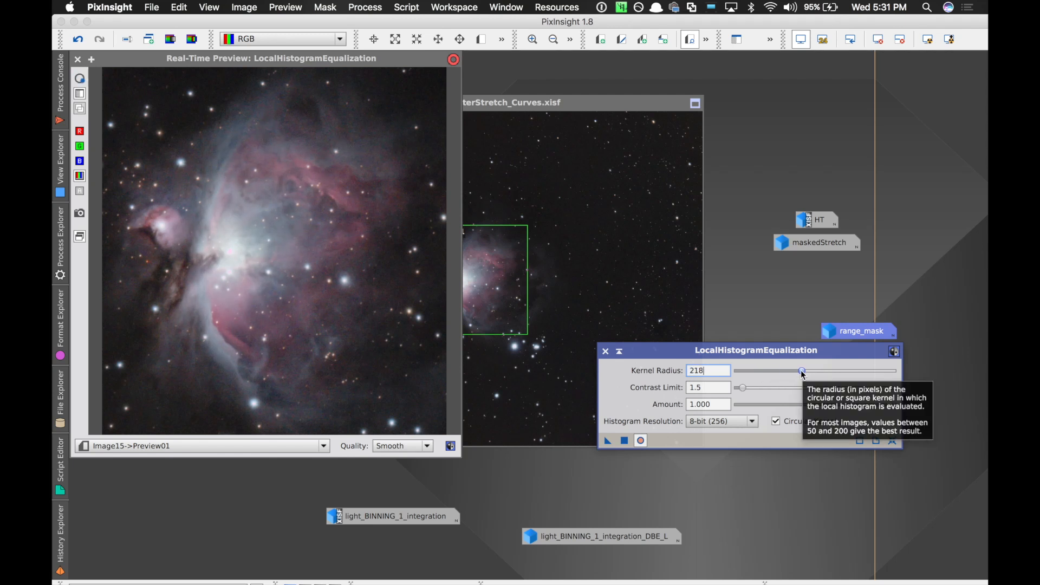
left_click_drag(803, 374, 745, 373)
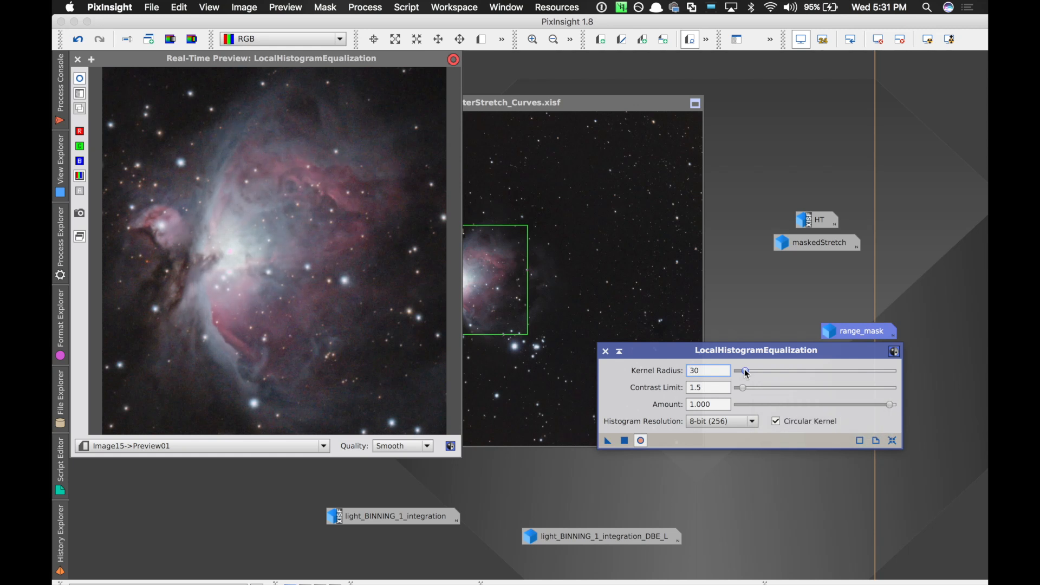
left_click_drag(746, 372, 782, 376)
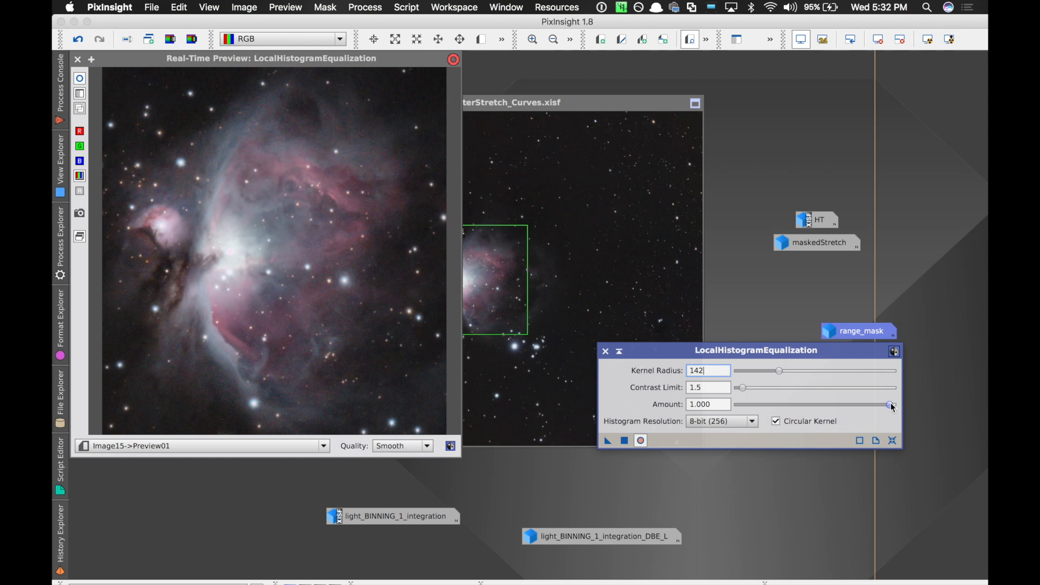
left_click_drag(890, 405, 857, 407)
left_click(626, 442)
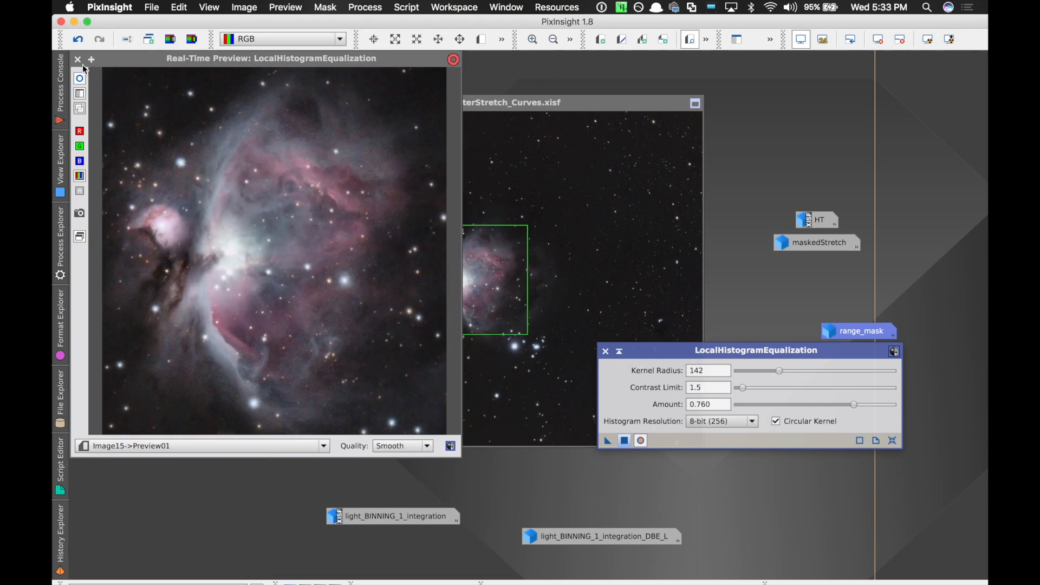
Step: Close the real-time preview and LocalHistogramEqualization windows and delete all previews of Image15
left_click(78, 59)
left_click(604, 352)
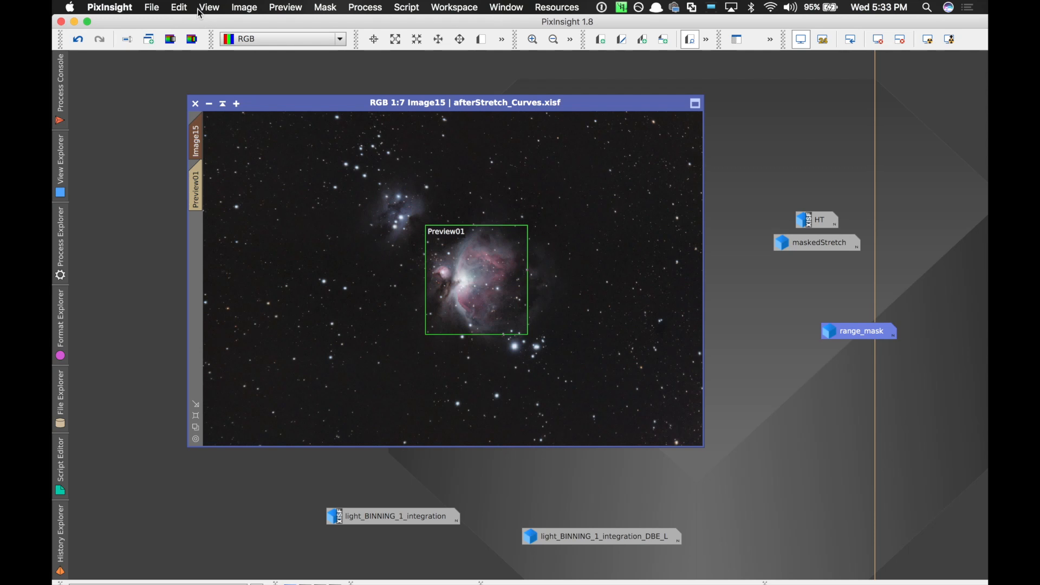
left_click(297, 10)
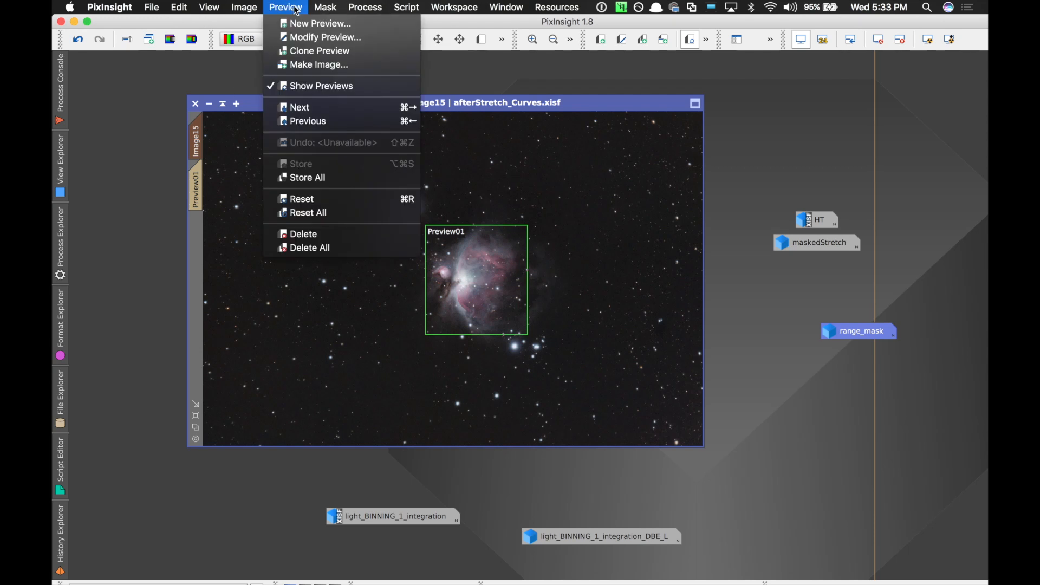
left_click(310, 248)
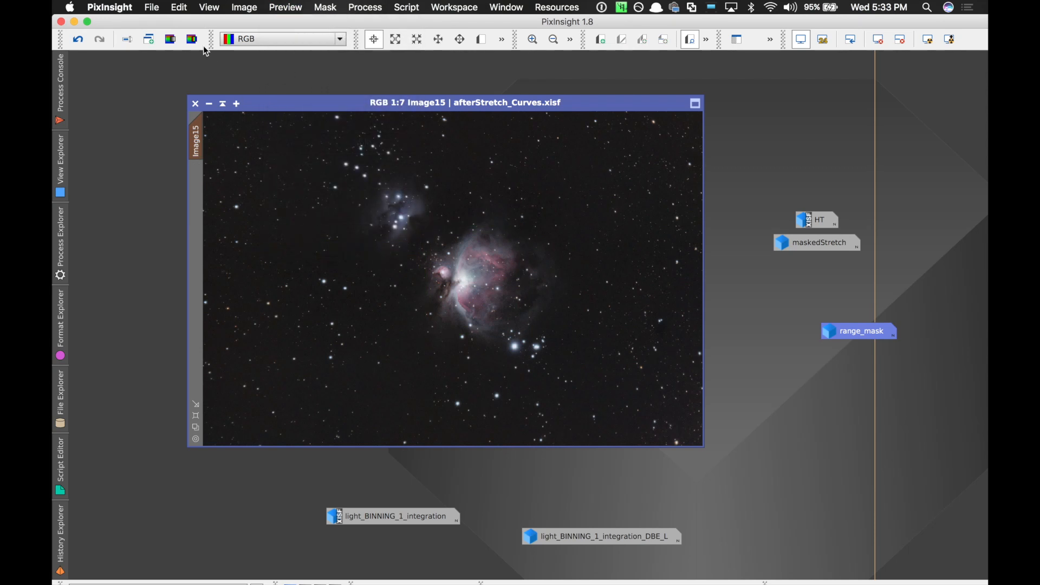
Step: Undo, redo and again undo the local histogram equalization on Image15 to compare before and after
left_click(86, 42)
left_click(99, 44)
left_click(79, 38)
Step: Examine the nebula's core and outer gas in Image15 at 1:1 magnification
key("super+plus")
key("super+plus")
key("super+plus")
key("super+plus")
key("super+plus")
key("super+plus")
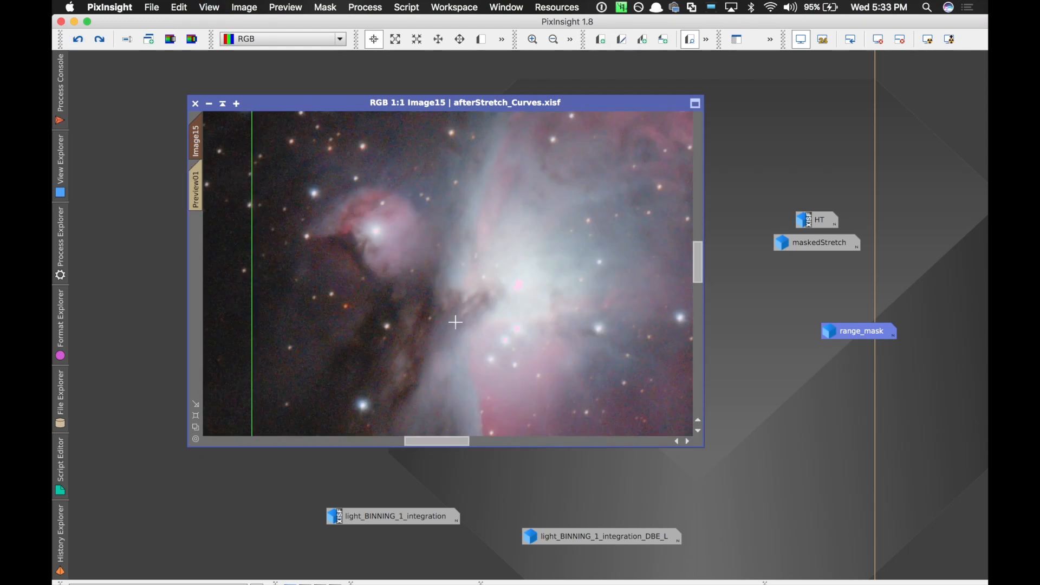
left_click_drag(460, 445, 495, 446)
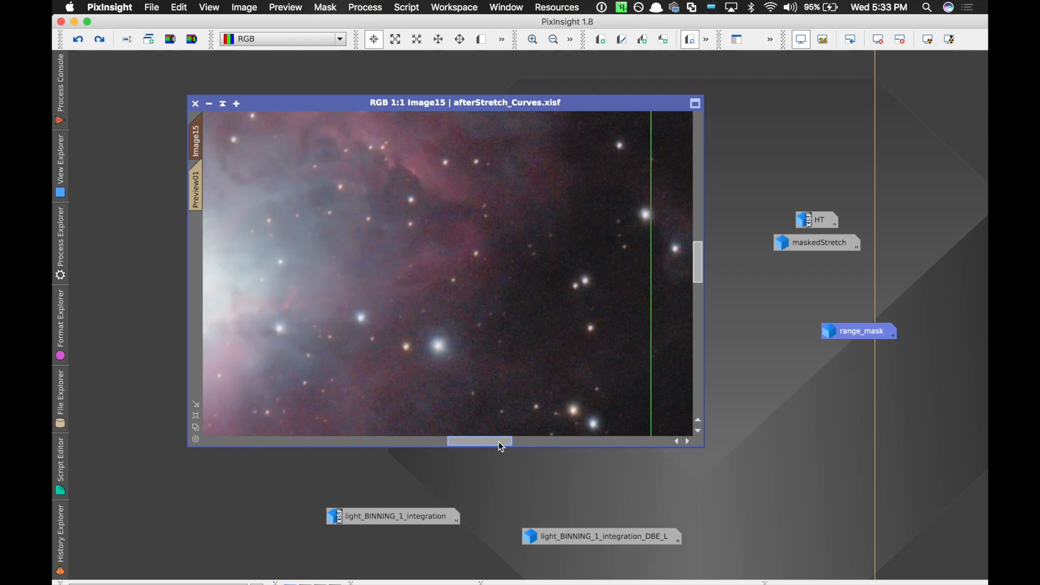
left_click_drag(698, 273, 698, 256)
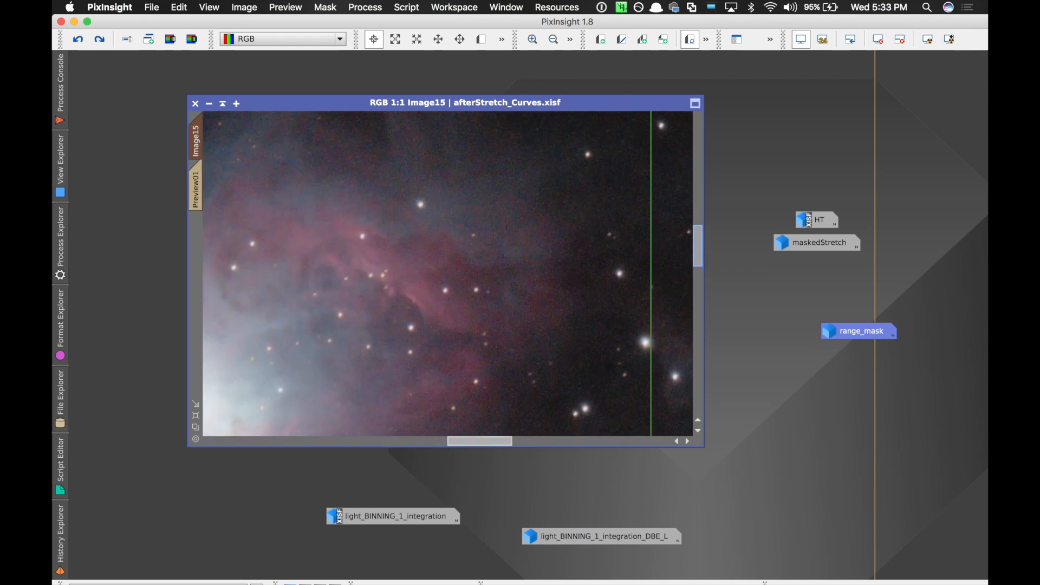
Step: Compare the nebula's outer gas in Image15 at 1:1 by toggling the local histogram equalization, ending with the equalization reapplied
left_click_drag(487, 441, 488, 445)
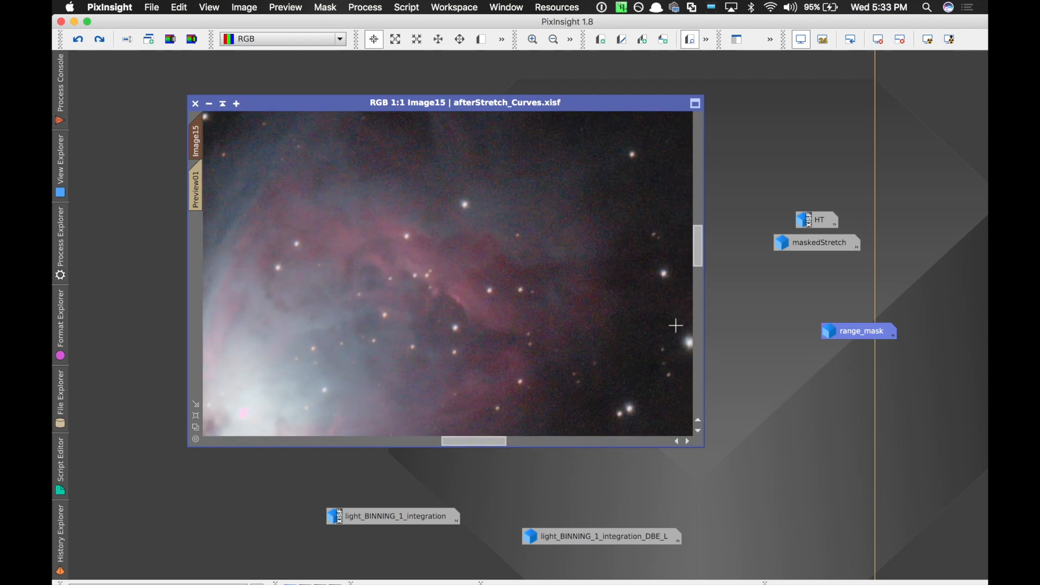
left_click_drag(701, 251, 701, 247)
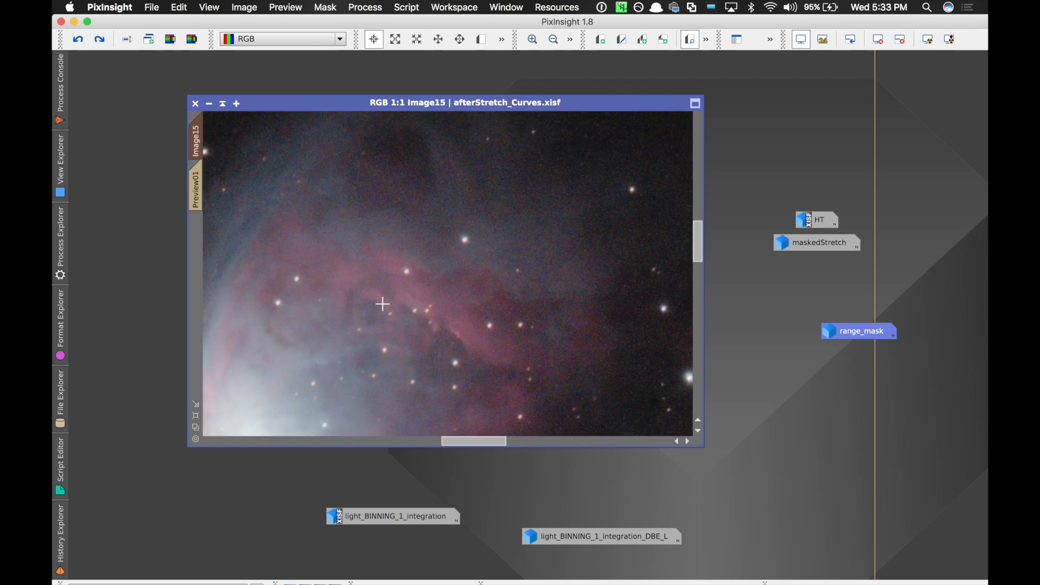
left_click(100, 40)
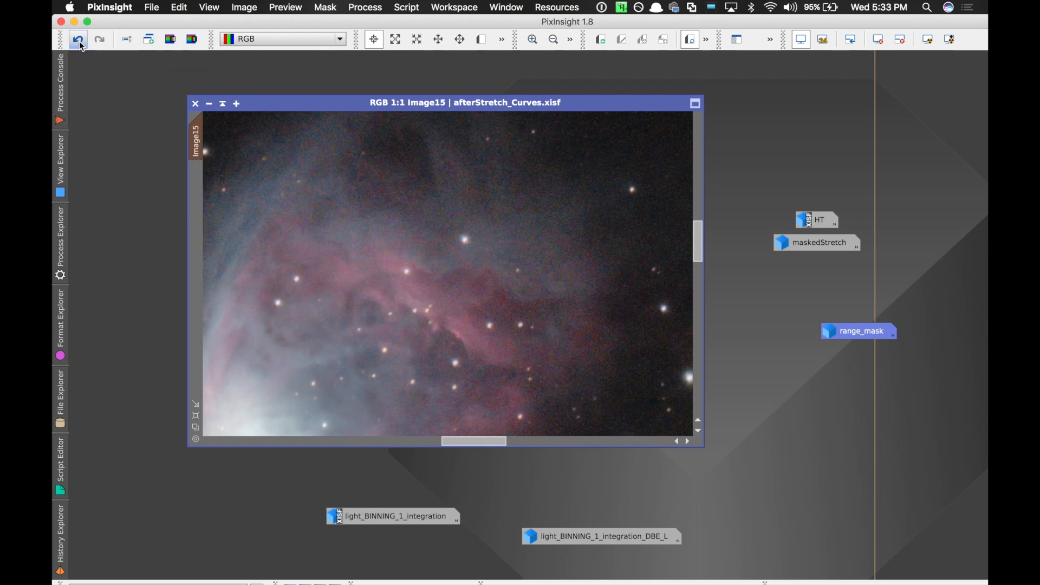
left_click(79, 42)
left_click(99, 41)
left_click(78, 40)
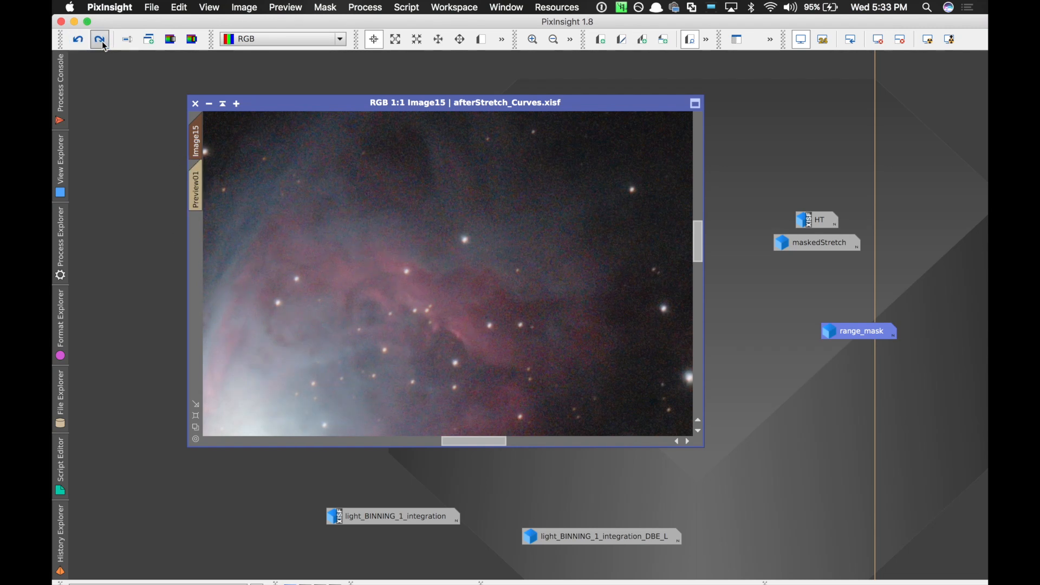
left_click(103, 43)
key("super+shift+z")
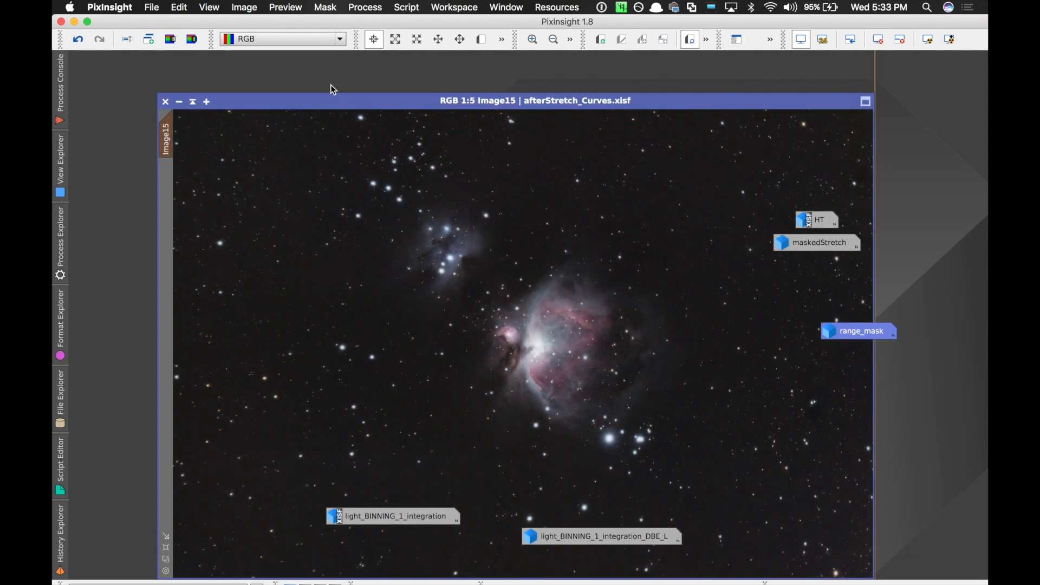
Step: Reposition the Image15 window and move the light_BINNING_1_integration and light_BINNING_1_integration_DBE_L icons off the image
left_click_drag(678, 103, 597, 74)
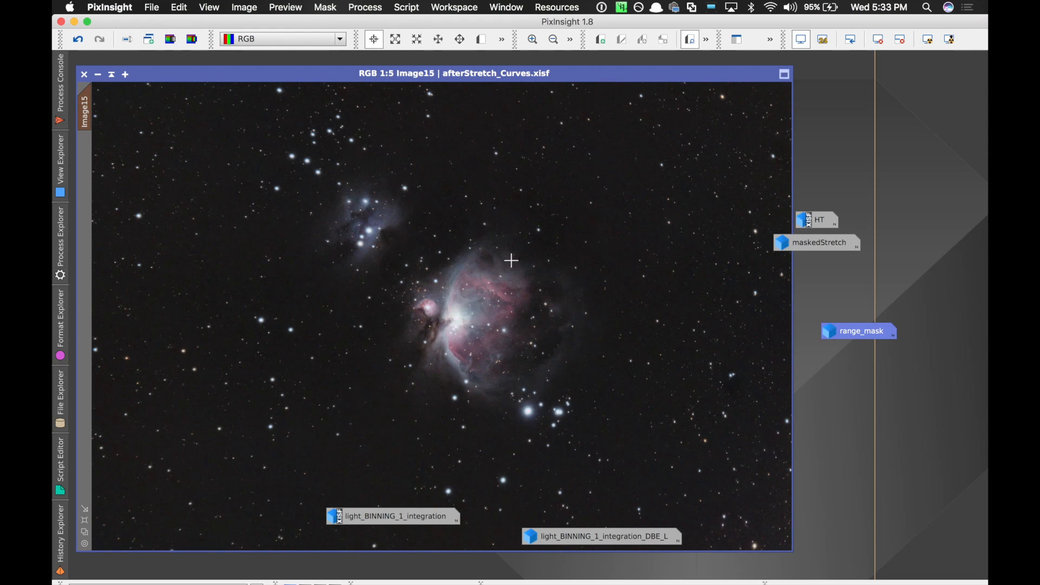
left_click_drag(420, 523, 908, 441)
left_click_drag(640, 539, 826, 458)
Step: Run the DarkStructureEnhance script on Image15 with 8 layers to remove, amount 0.40 and 1 iteration
left_click(404, 7)
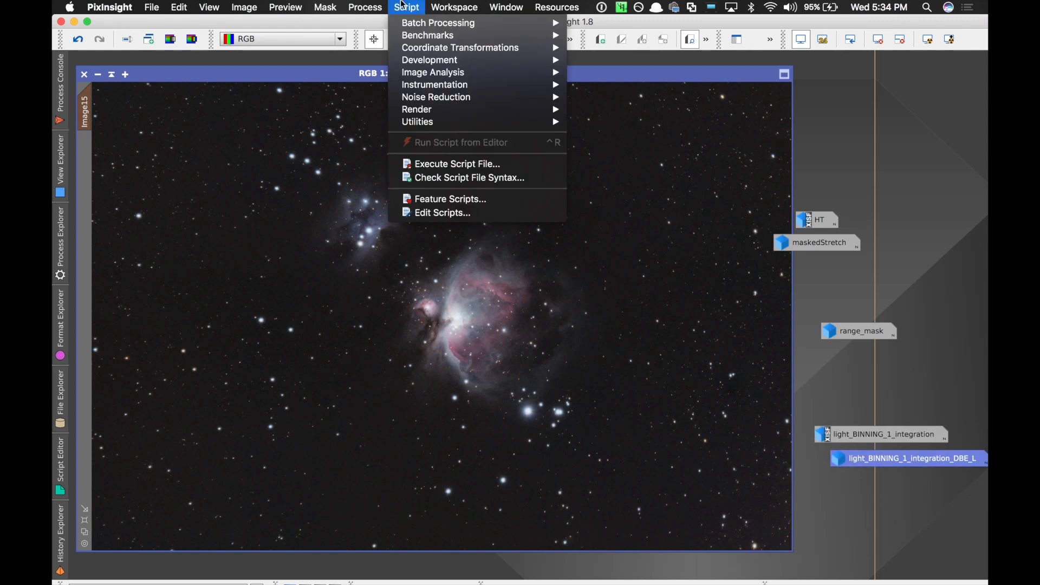
mouse_move(427, 112)
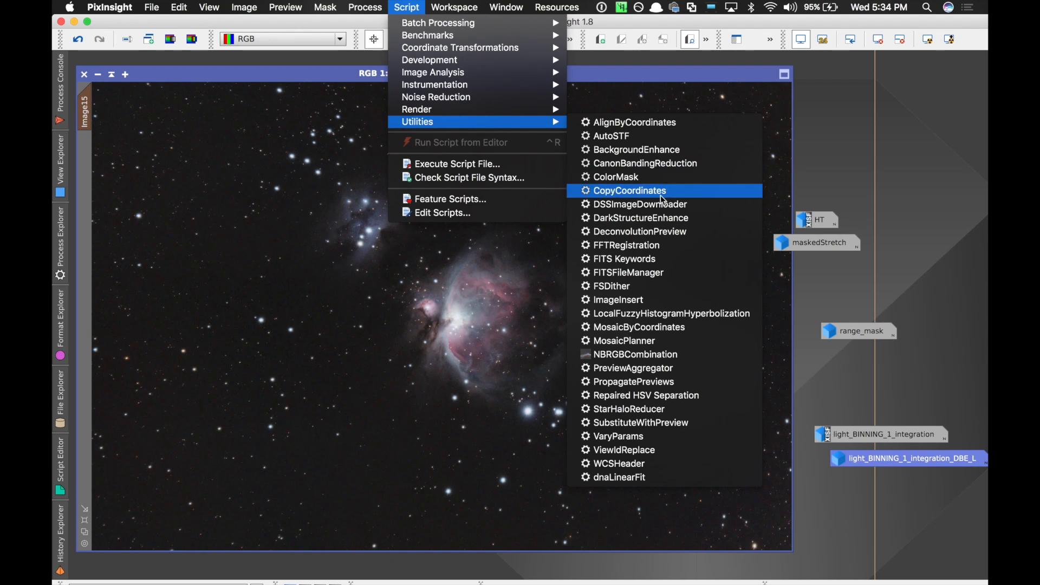
left_click(645, 218)
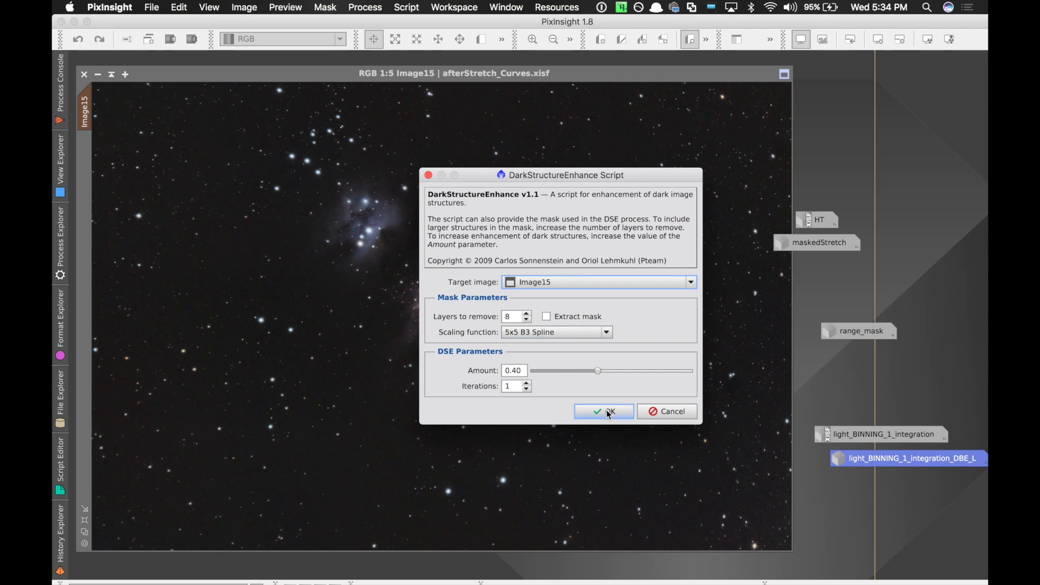
left_click(606, 411)
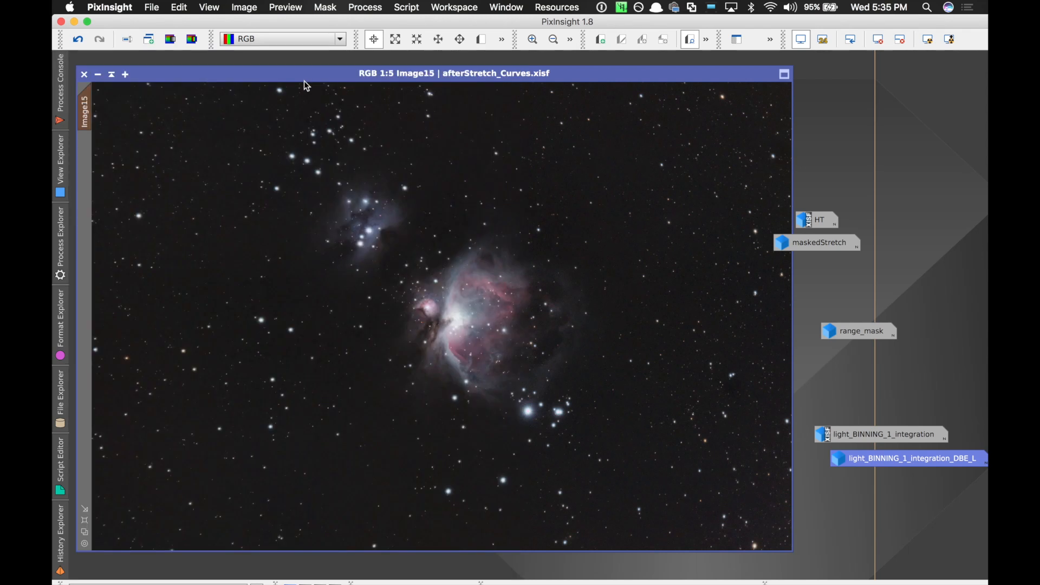
Step: Remove the mask from Image15 and run DarkStructureEnhance on it again with 8 layers to remove, amount 0.40 and 1 iteration
left_click(316, 5)
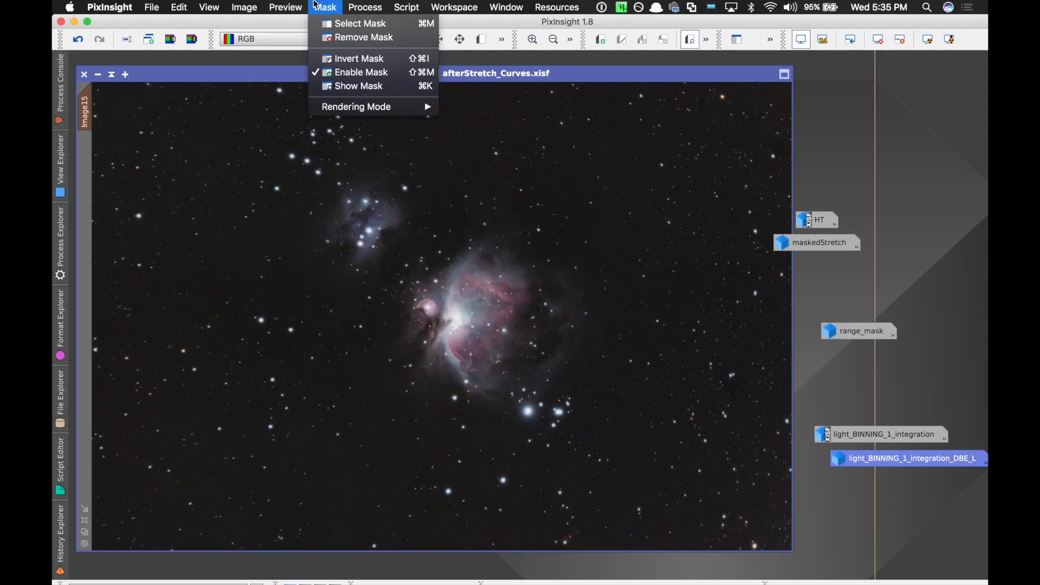
left_click(339, 38)
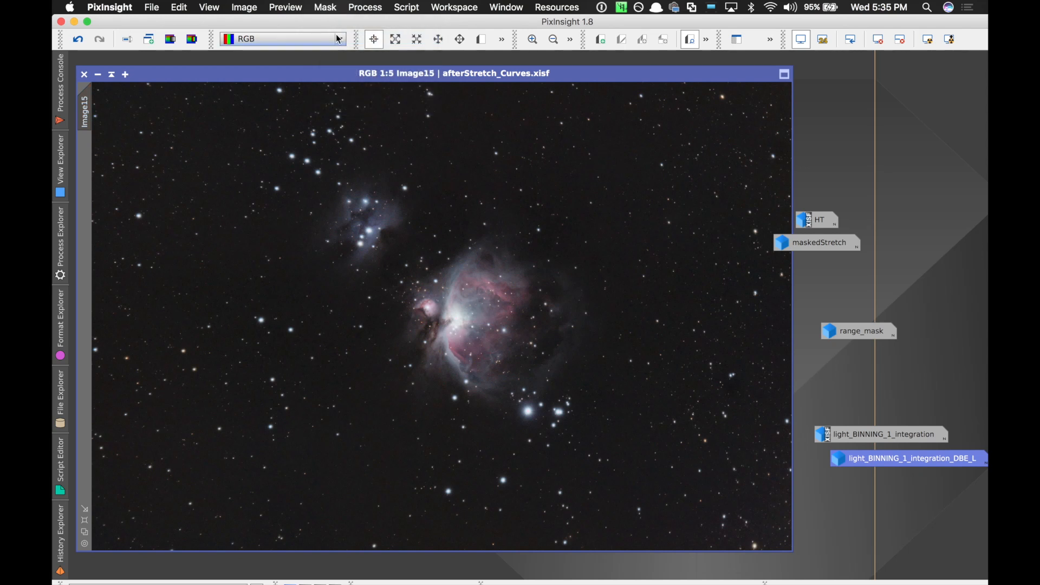
left_click(407, 7)
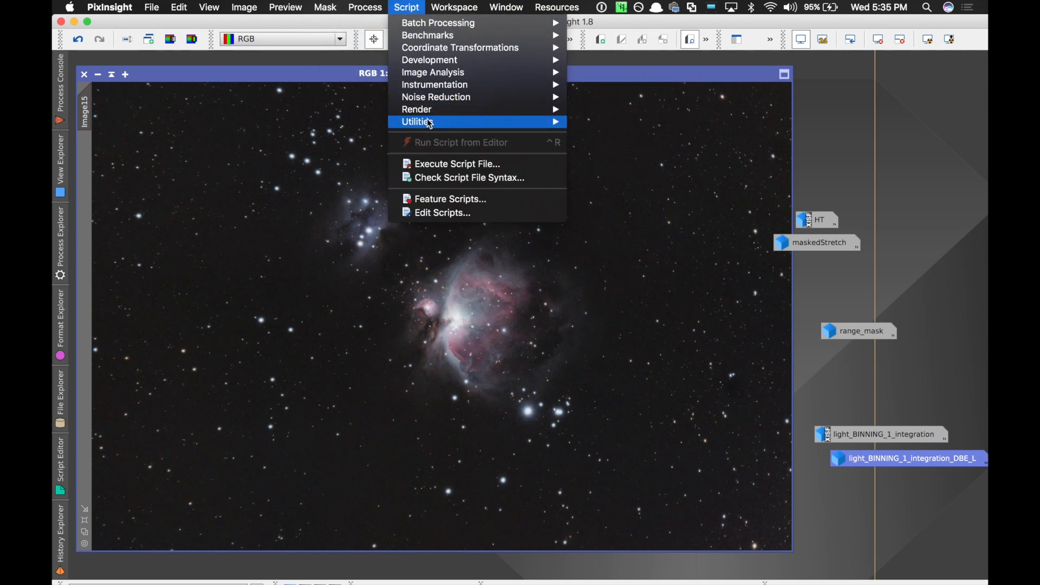
mouse_move(431, 125)
left_click(635, 218)
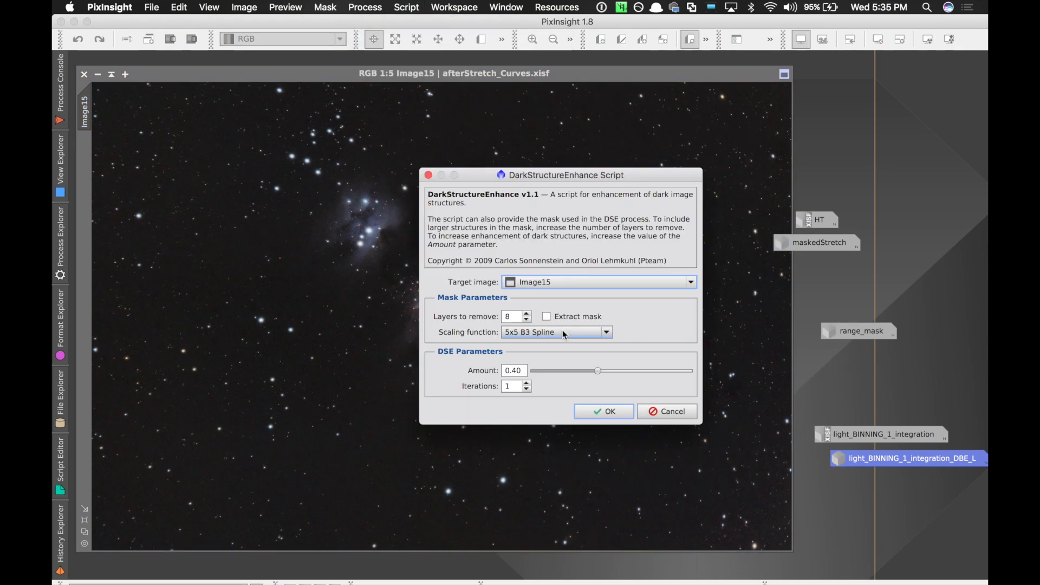
left_click(599, 415)
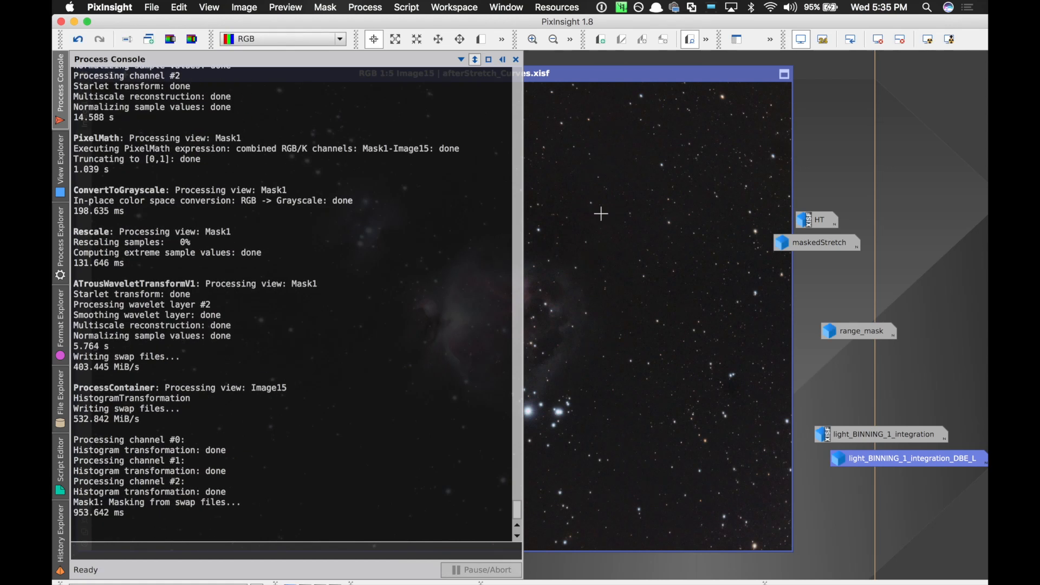
left_click(596, 73)
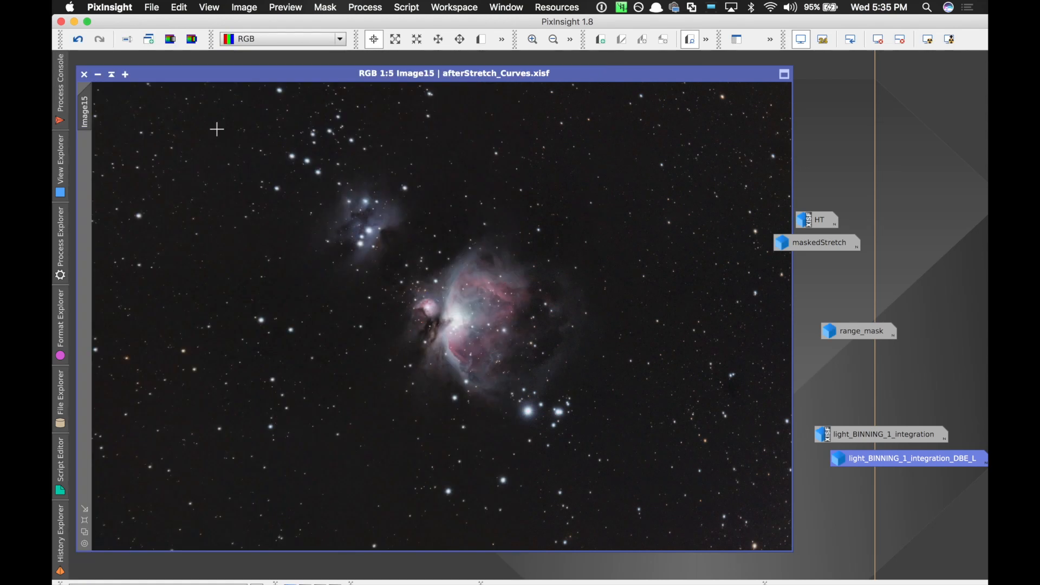
Step: Repeatedly undo and redo the dark structure enhancement on Image15 to compare before and after, ending with it applied
left_click(79, 40)
left_click(97, 42)
left_click(76, 45)
left_click(99, 40)
left_click(82, 42)
left_click(95, 43)
Step: Save Image15 as FirstTryPI.xisf in the PixInsight-Process folder using the default 32-bit floating point XISF options
left_click(151, 7)
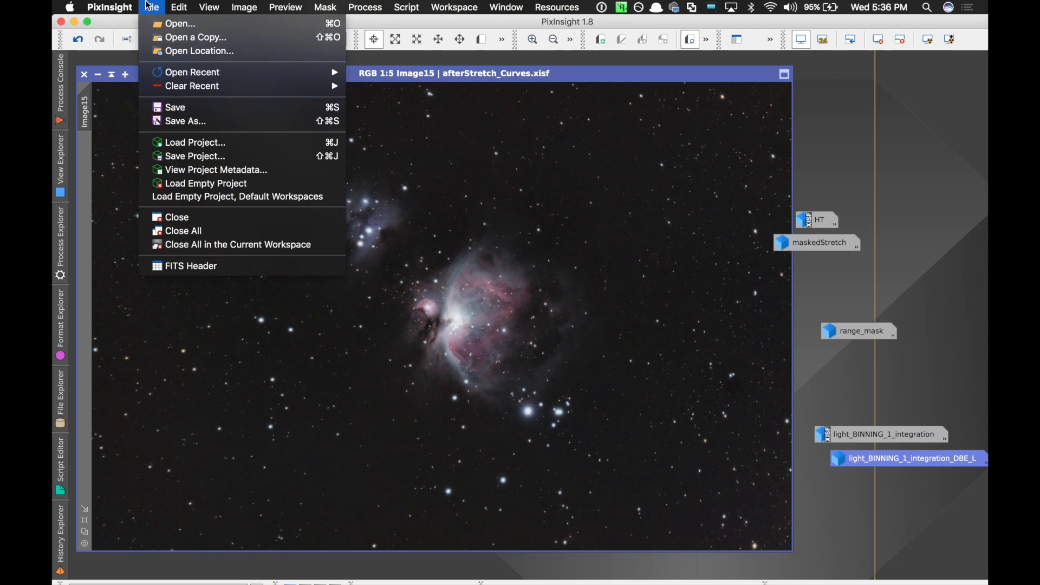
left_click(165, 120)
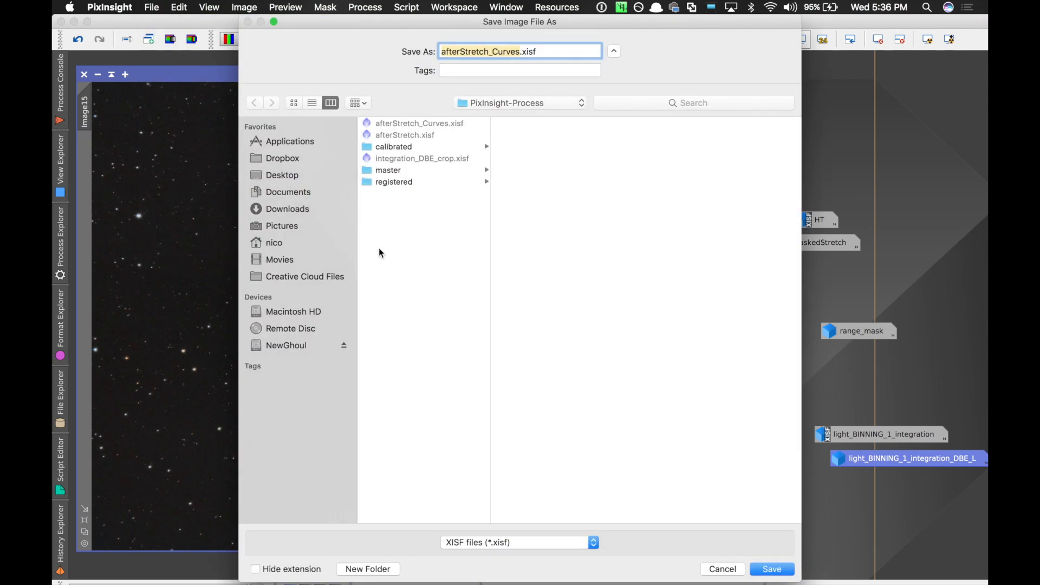
type("FirstTry")
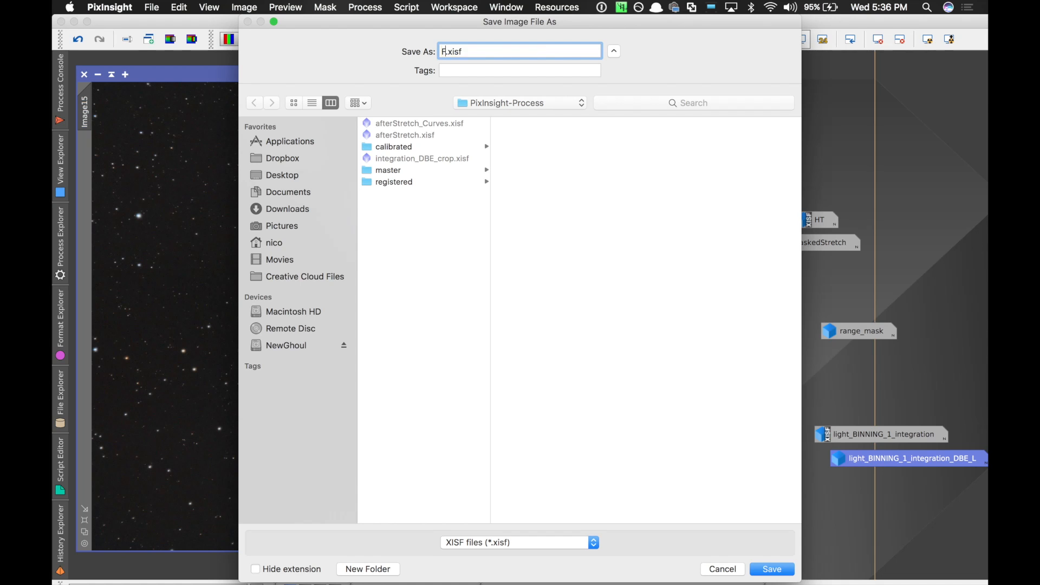
type("Pl")
key("Return")
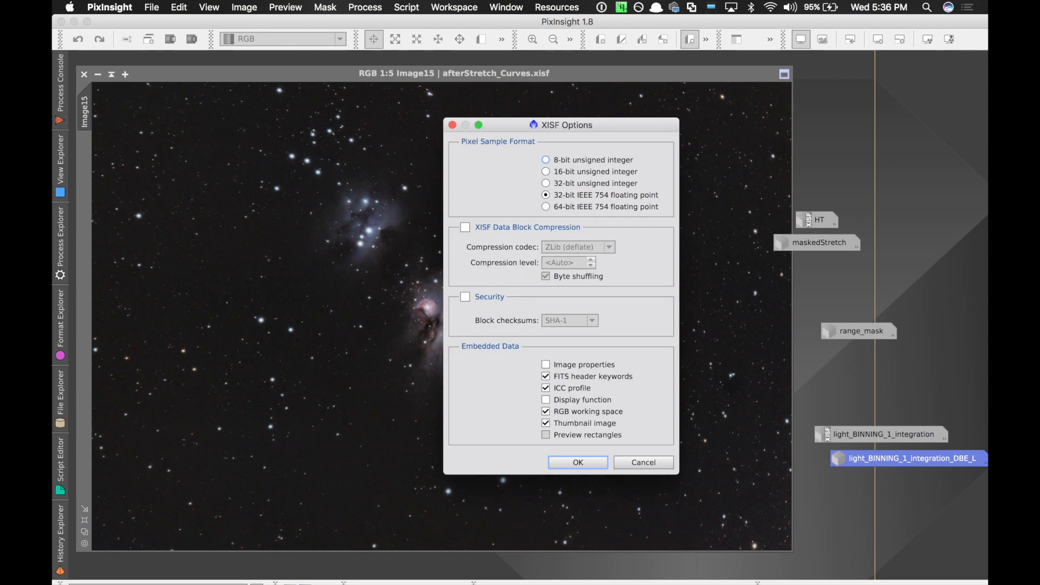
key("Return")
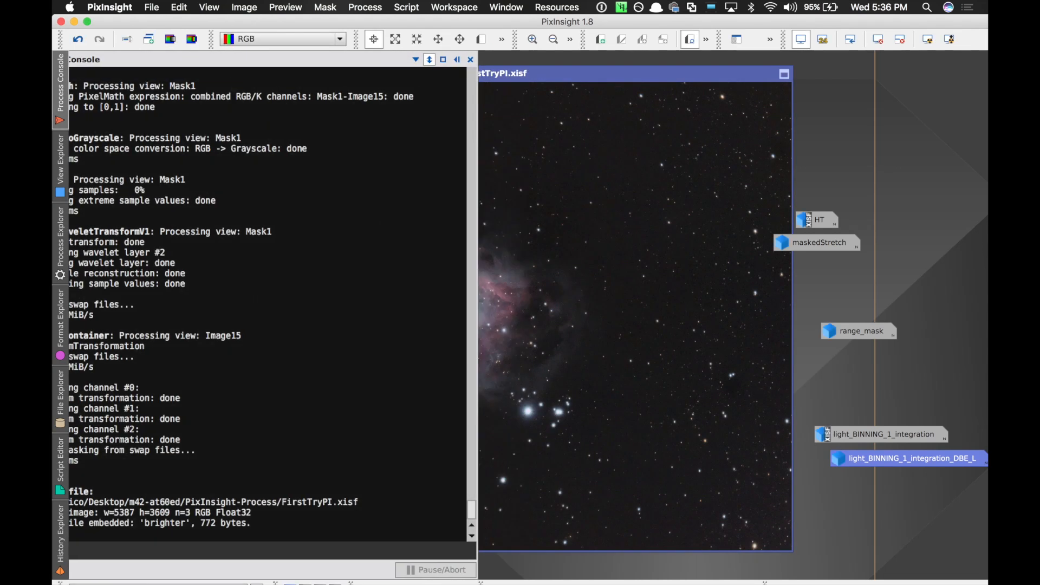
Step: Save a PNG copy of Image15 as FirstTryPI.png, accepting the reduced numerical accuracy and the loss of the ICC profile
left_click(154, 7)
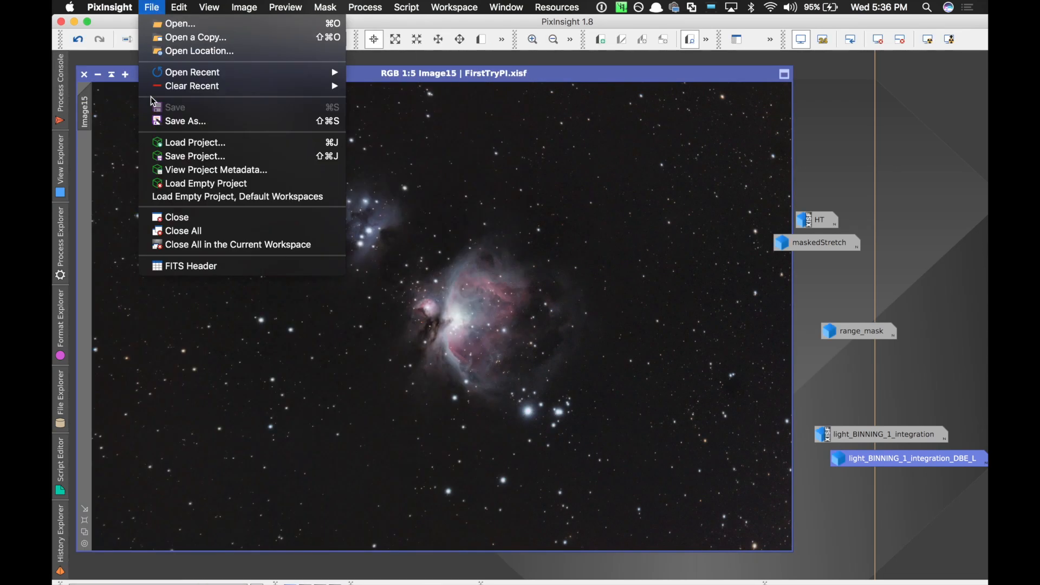
left_click(157, 123)
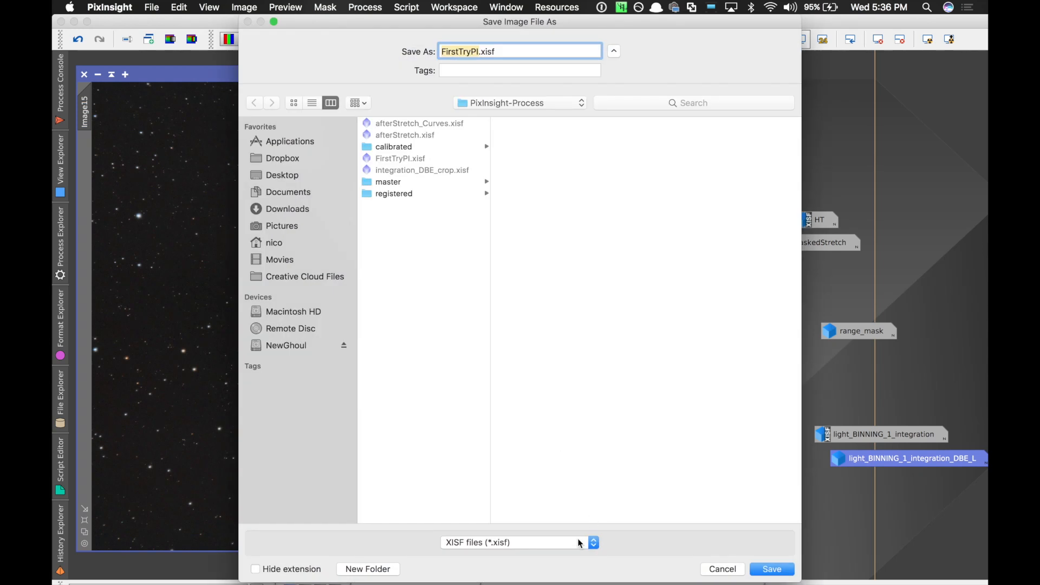
left_click(593, 543)
left_click(570, 469)
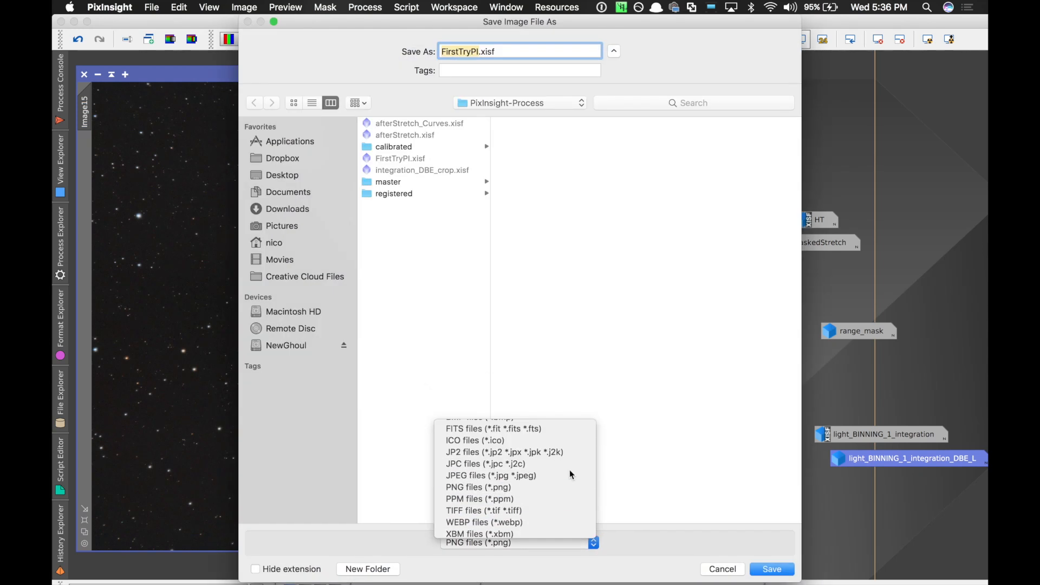
left_click(765, 570)
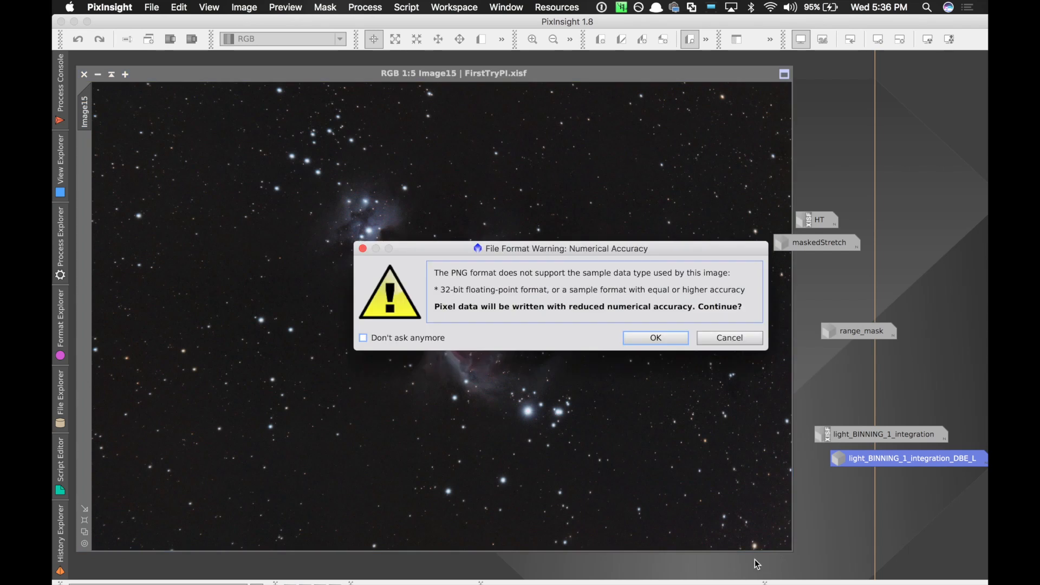
left_click(656, 338)
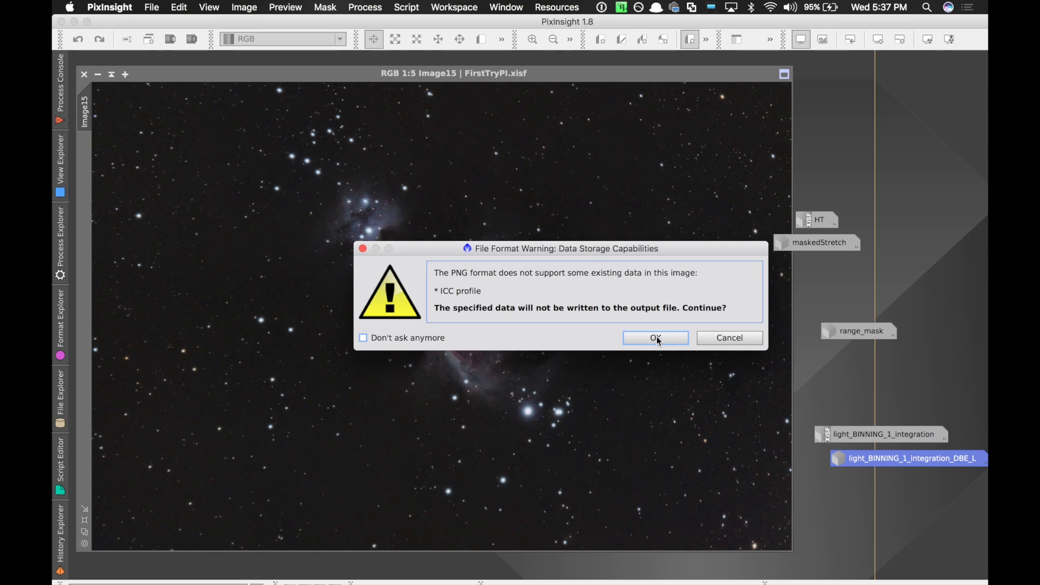
left_click(656, 338)
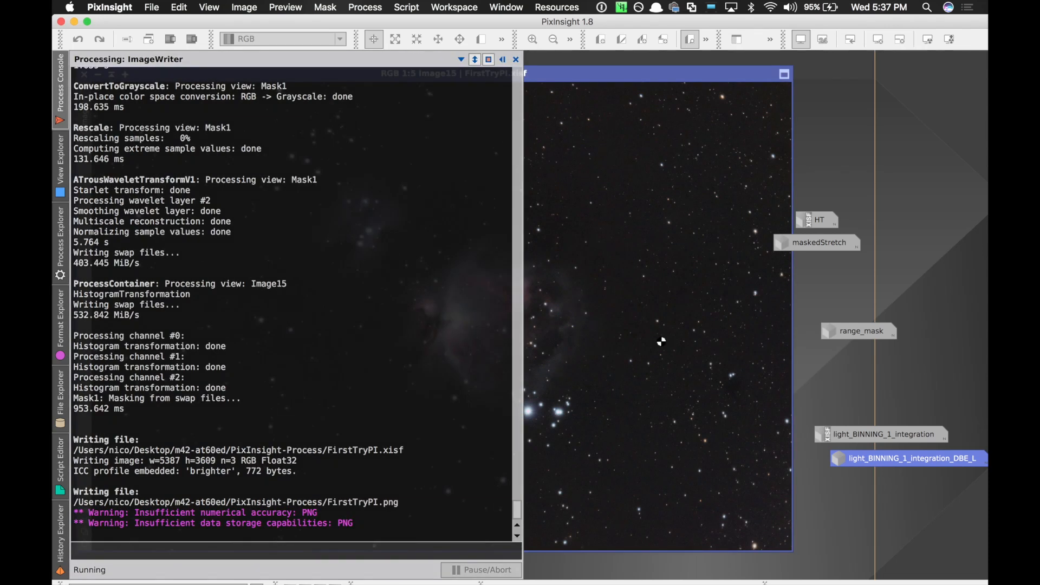